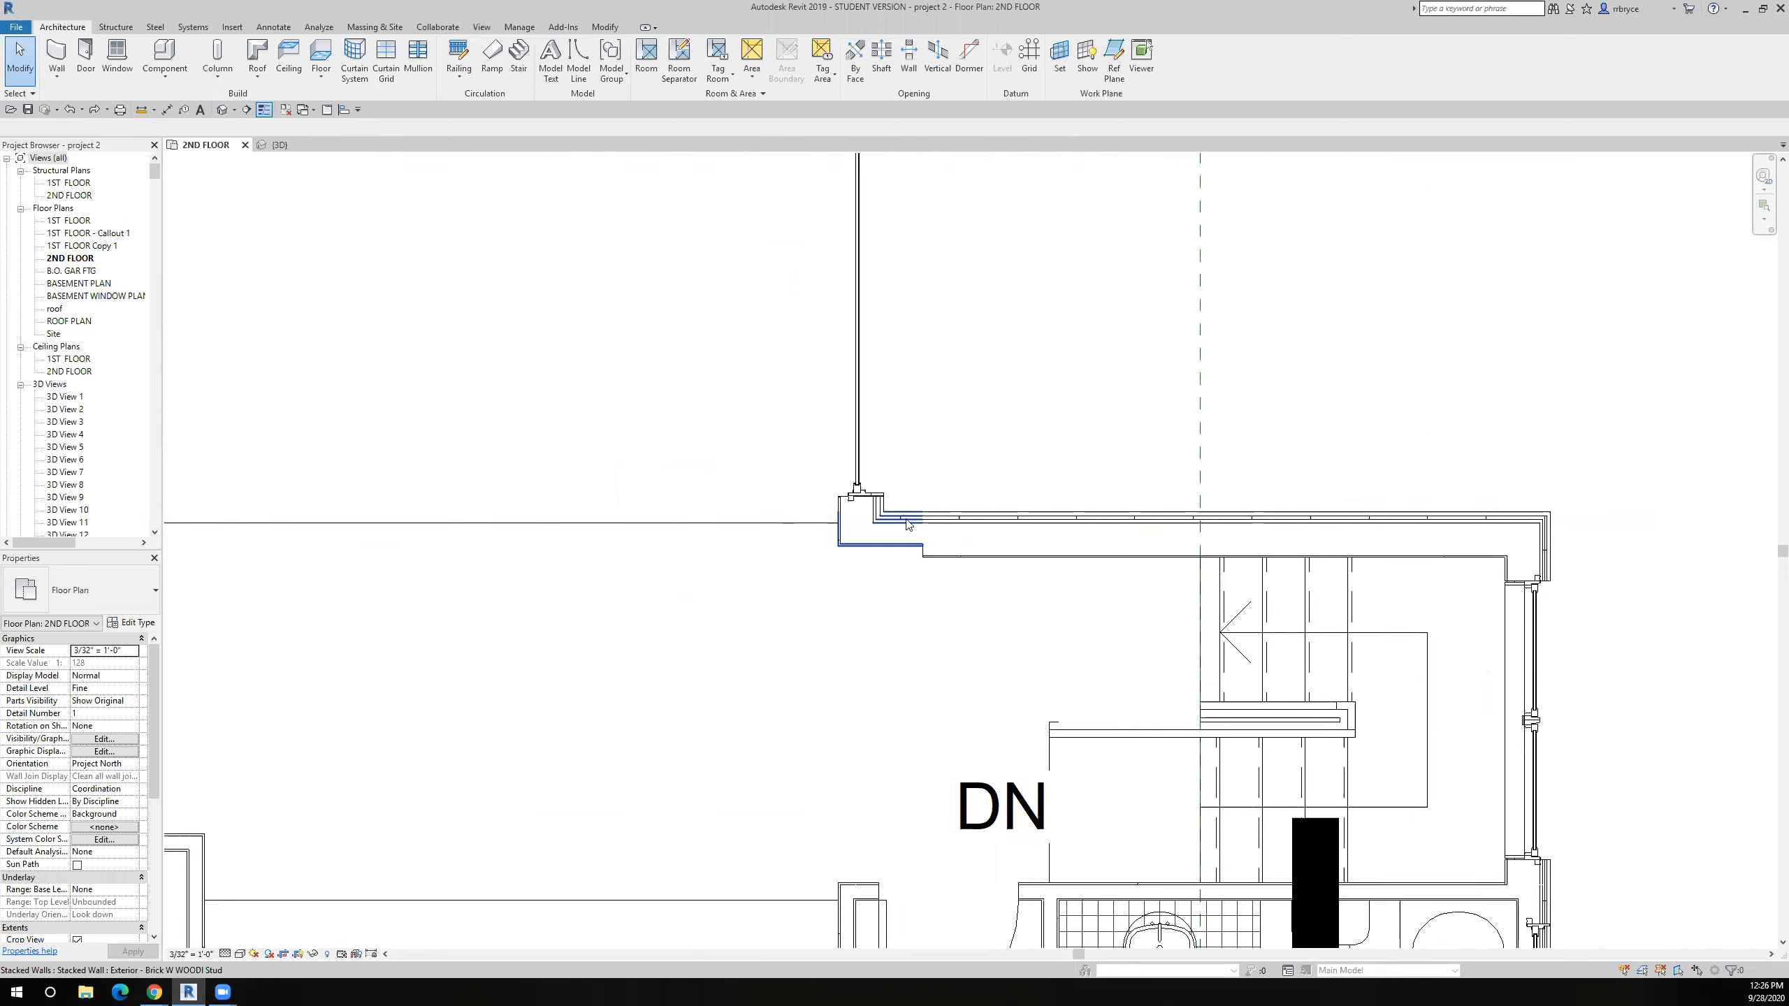
- Delete the short Exterior - Brick W WOODI Stud stacked wall segment between the window wall's end and the stair wall
double_click(900, 540)
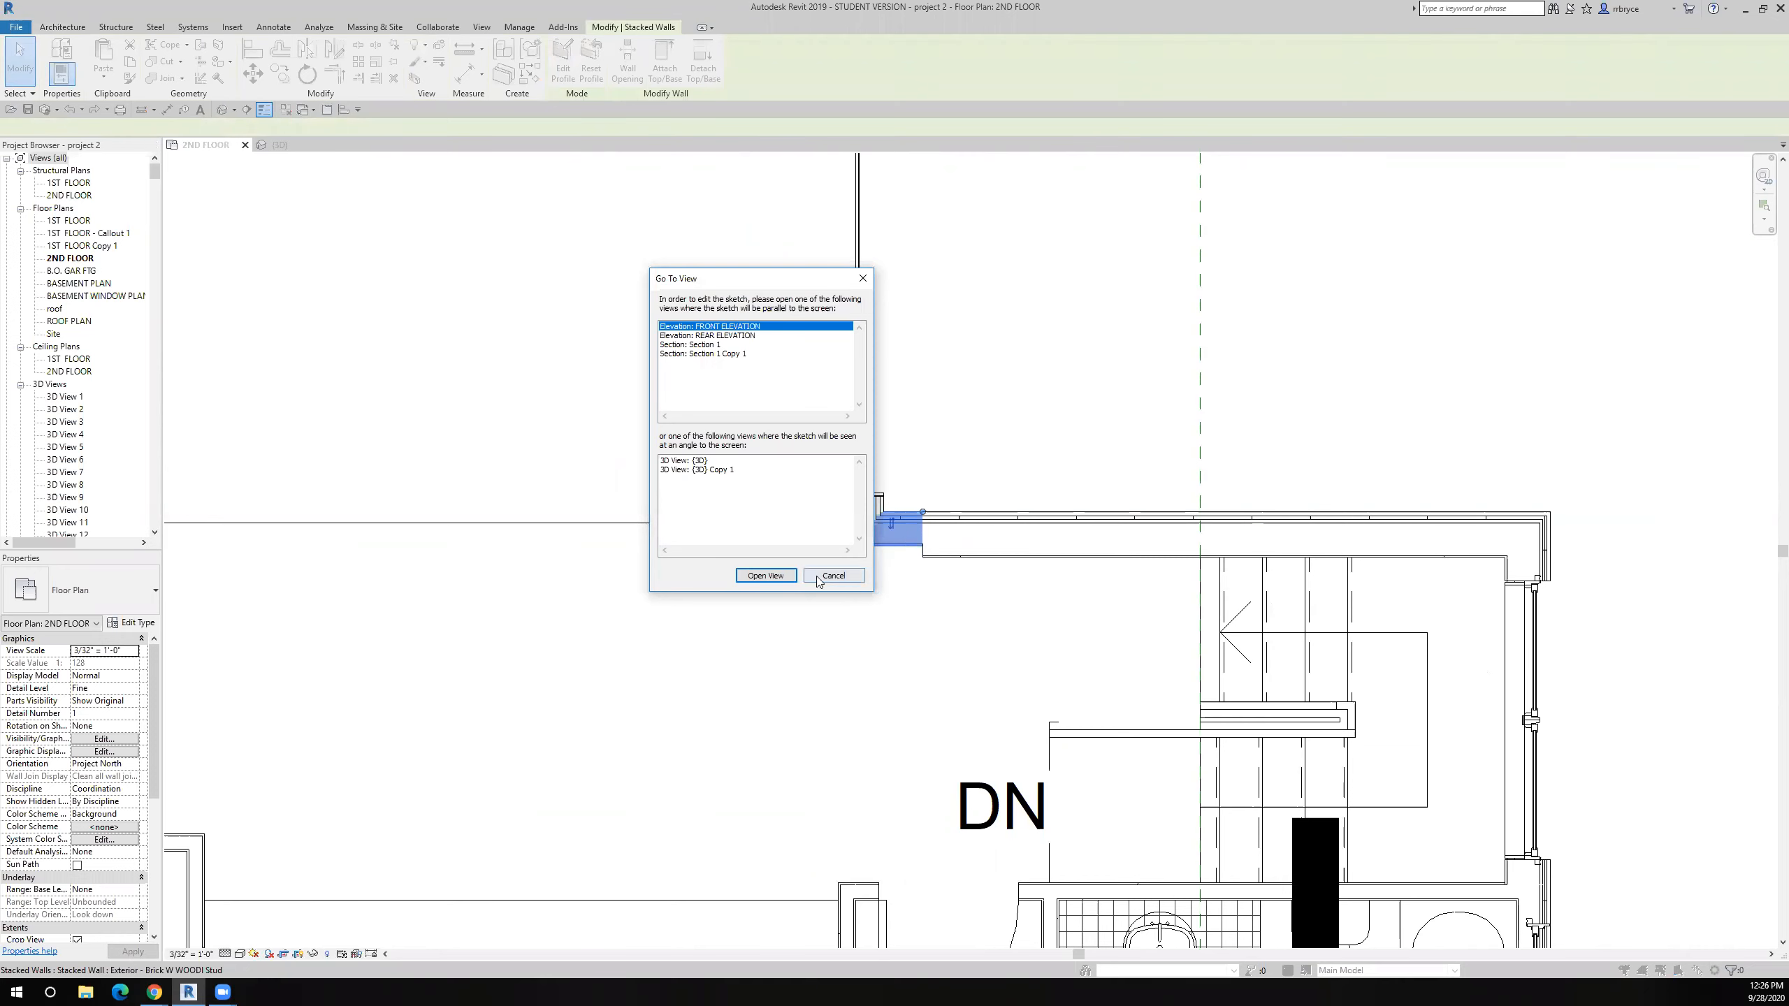
left_click(819, 576)
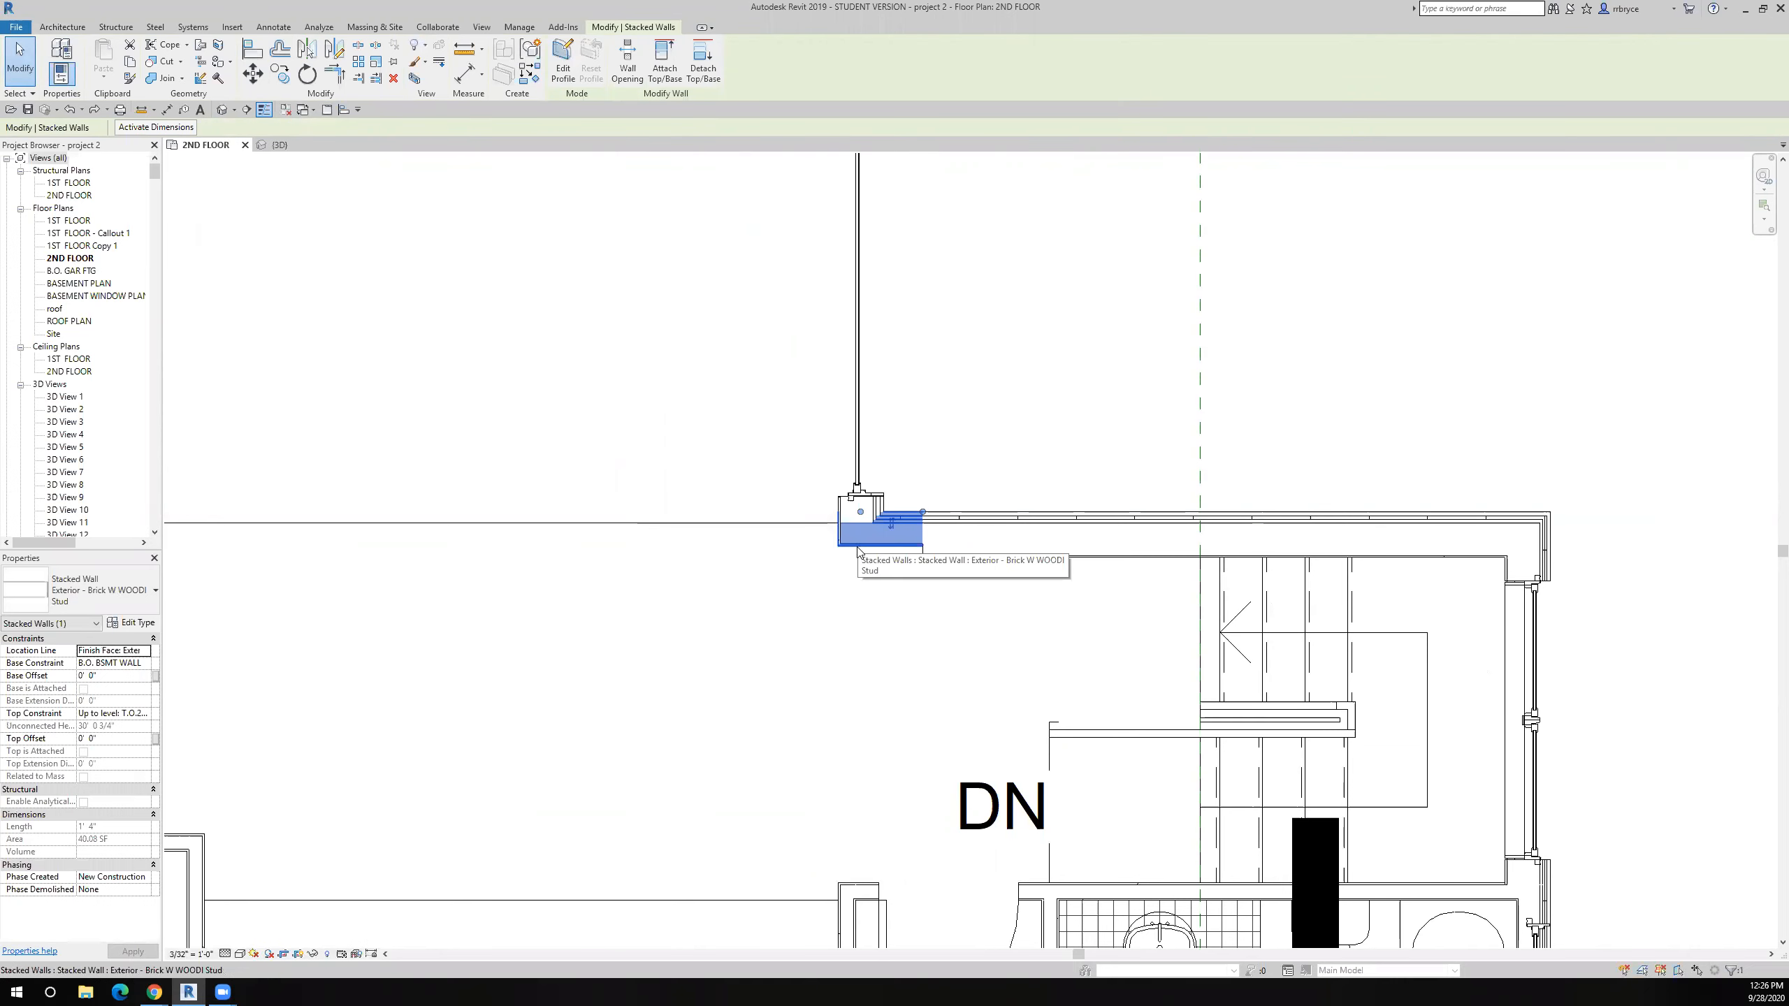
key("Escape")
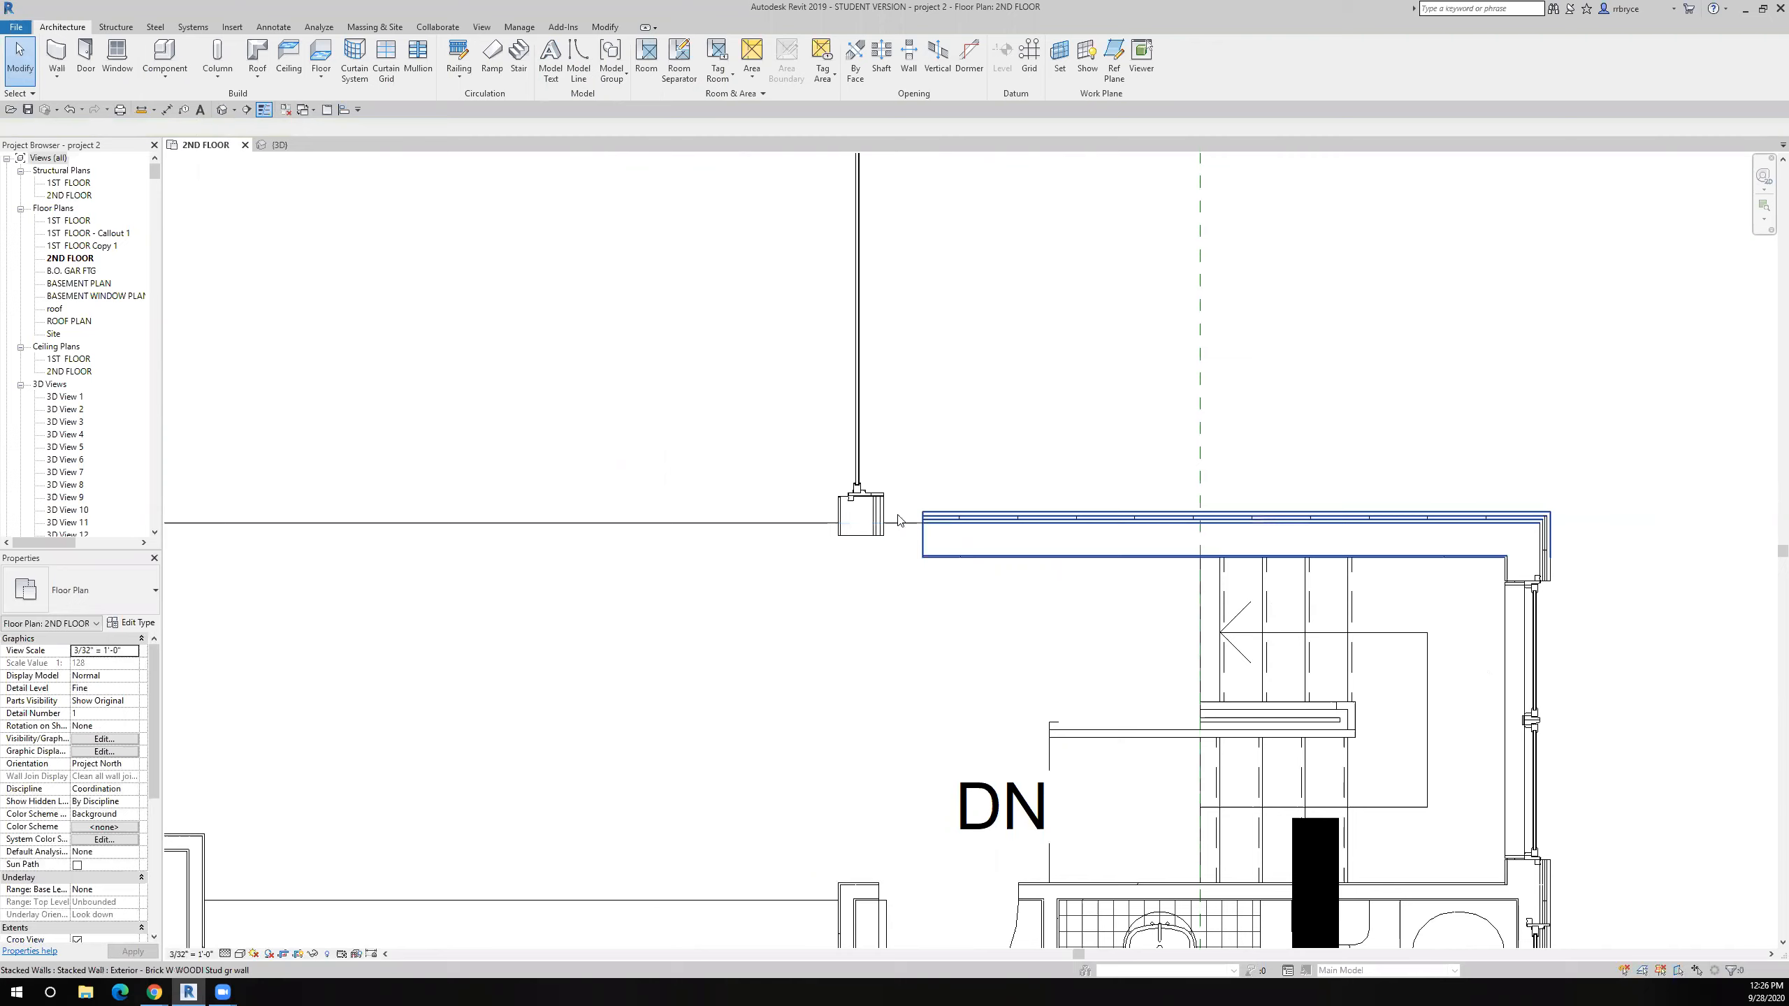
- Trim/Extend the wall stub at the end of the window wall and the long stair wall to form a corner
left_click(610, 28)
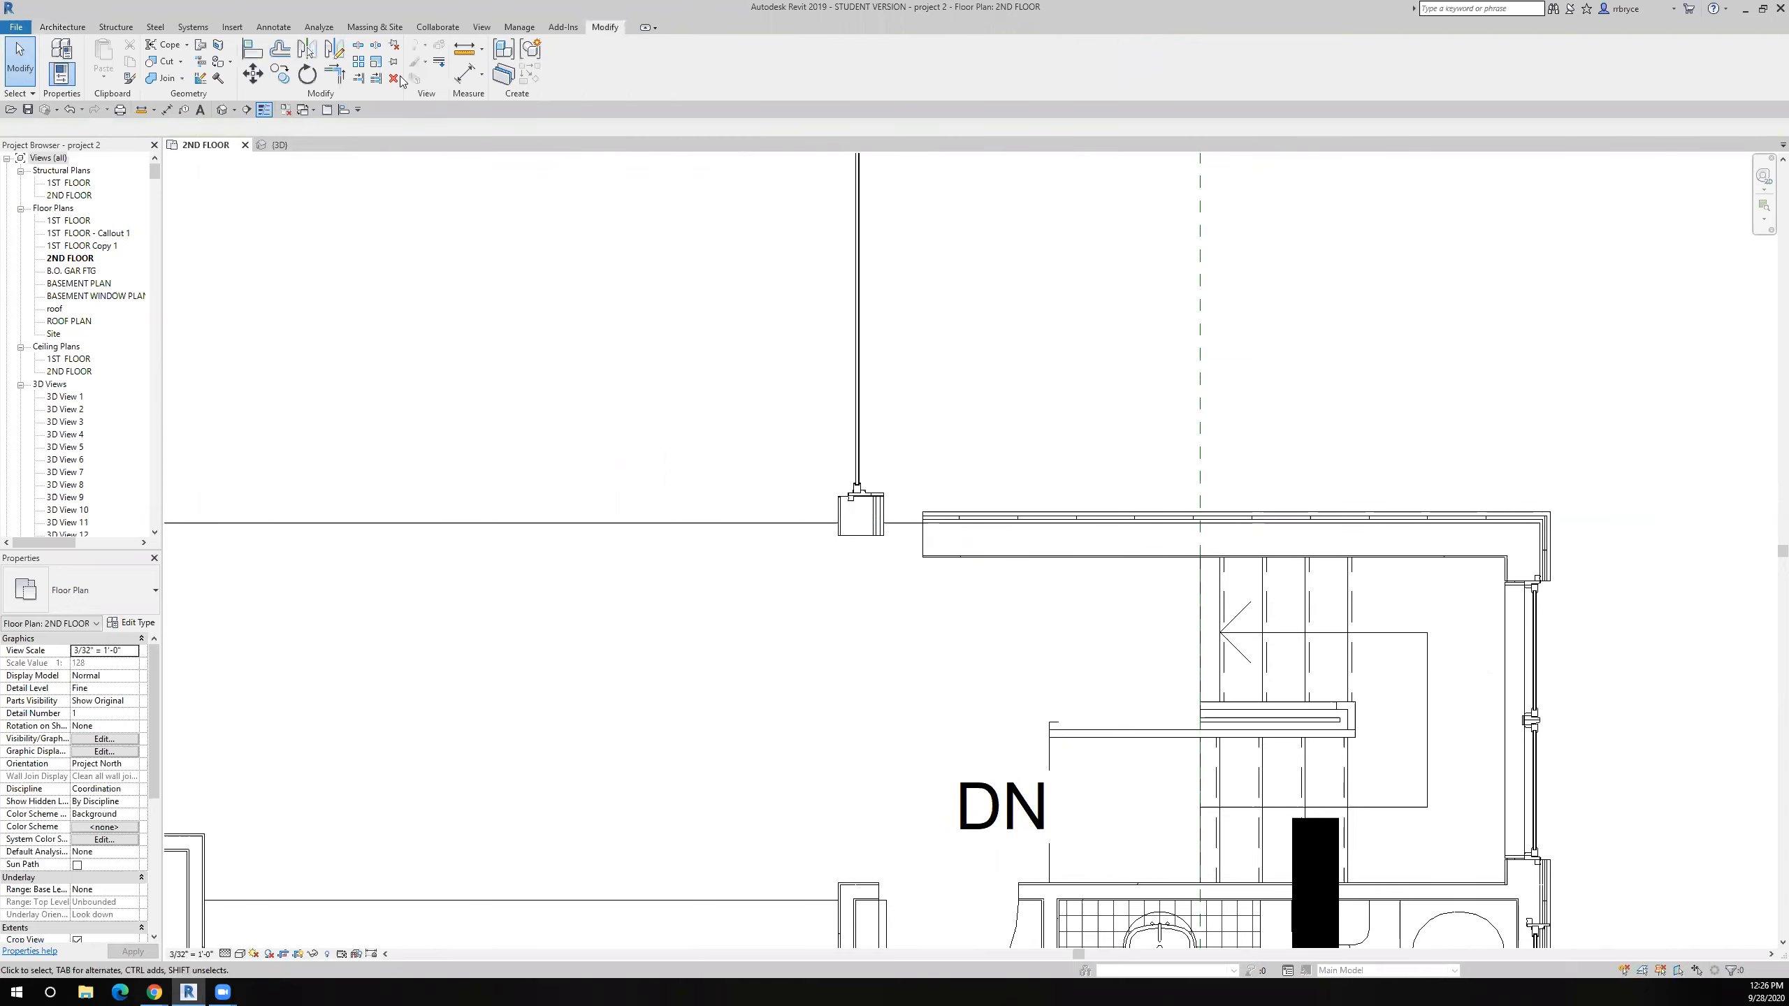
left_click(335, 75)
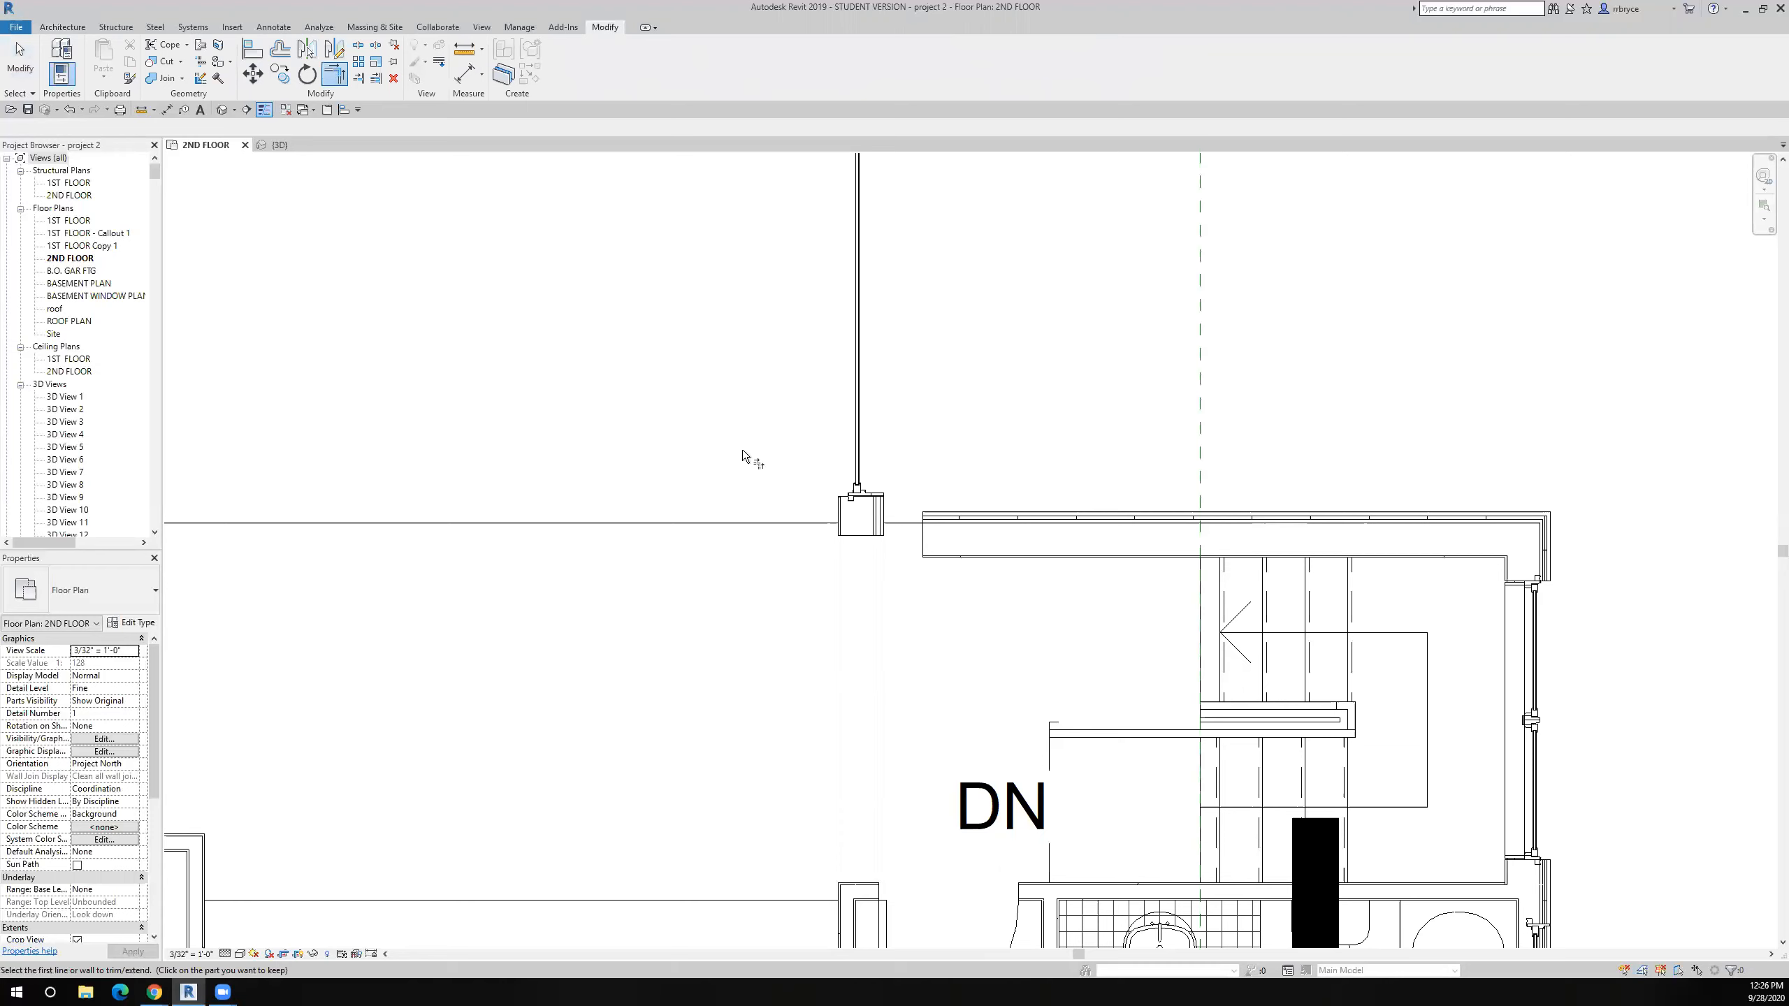
left_click(845, 513)
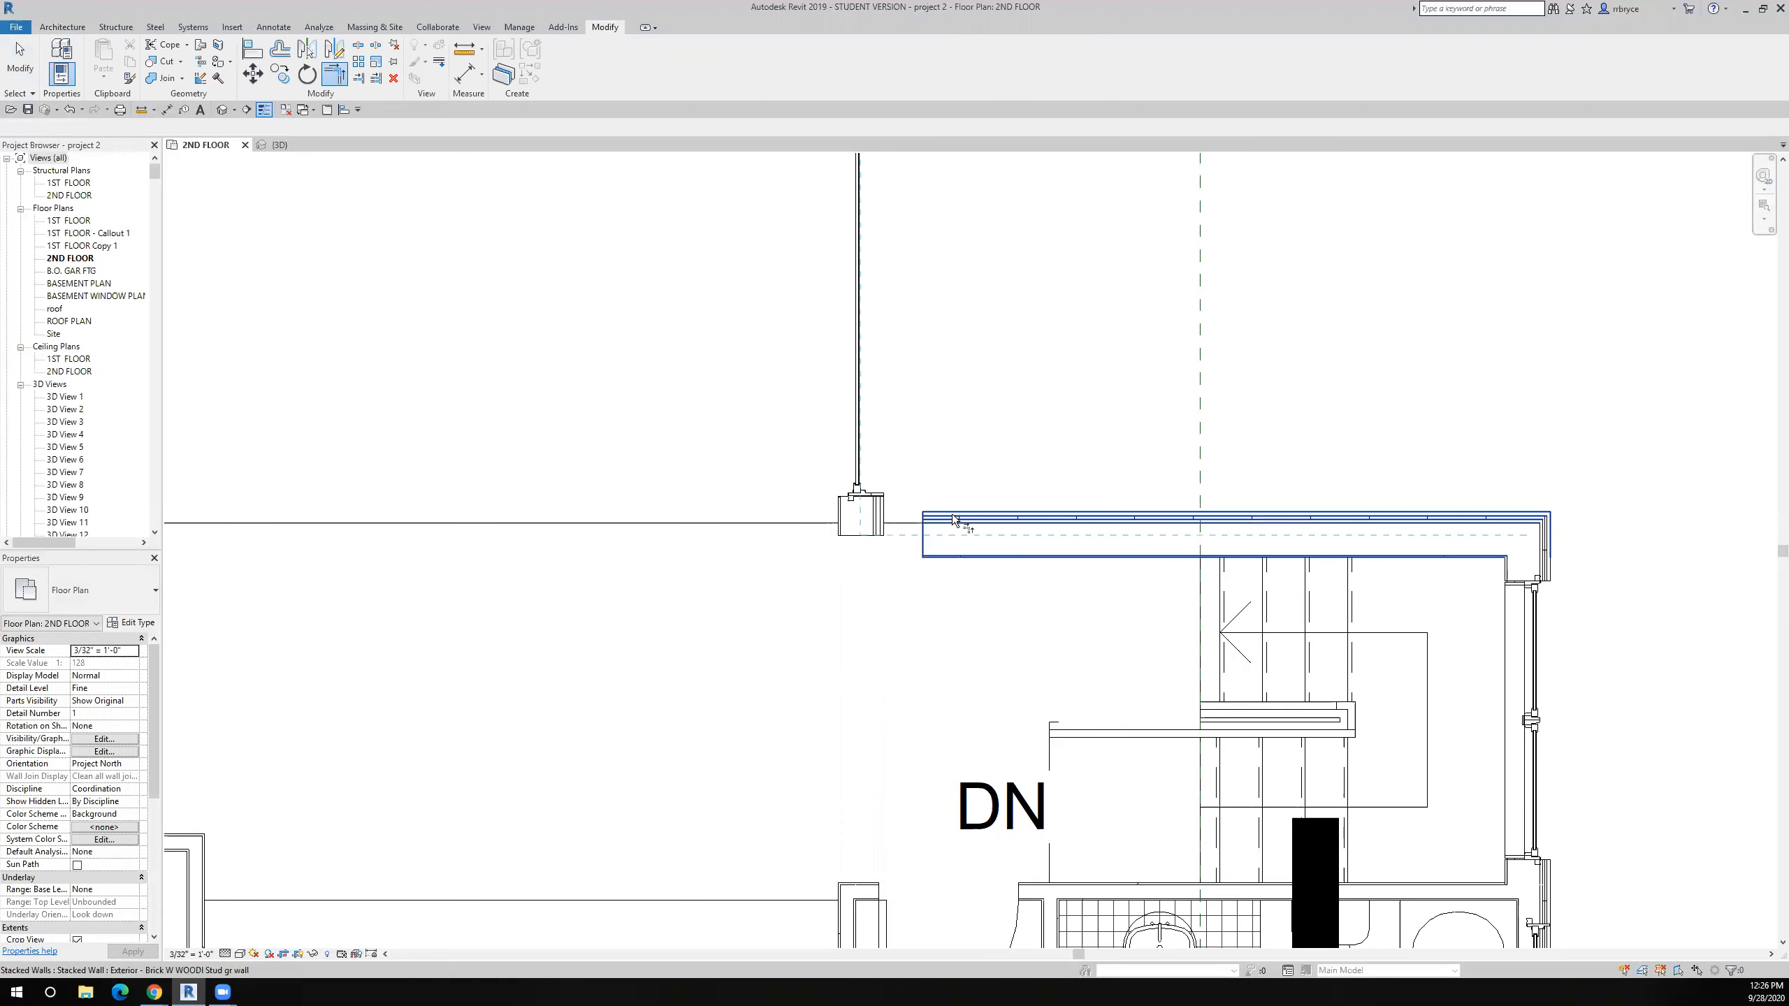
scroll(953, 520, "down", 3)
left_click(948, 512)
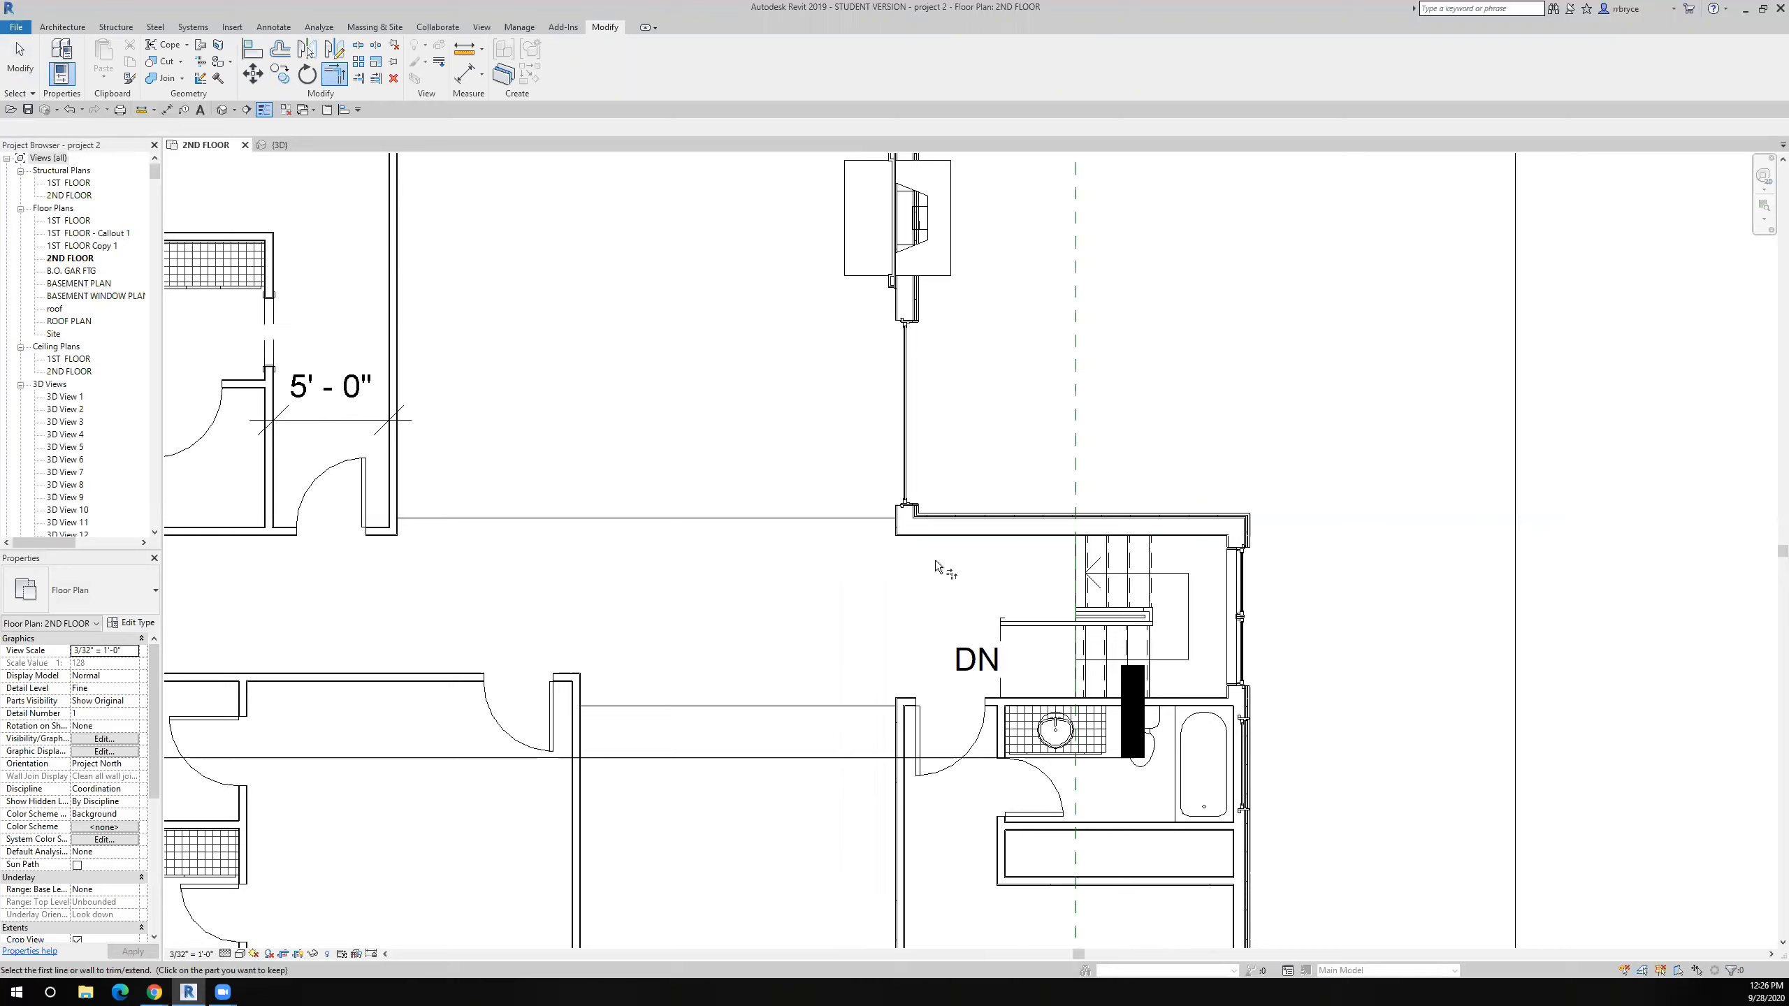
scroll(935, 560, "up", 3)
- Open the Section 1 view from its section line in the plan and examine the walls around the second floor bathroom
scroll(906, 538, "down", 6)
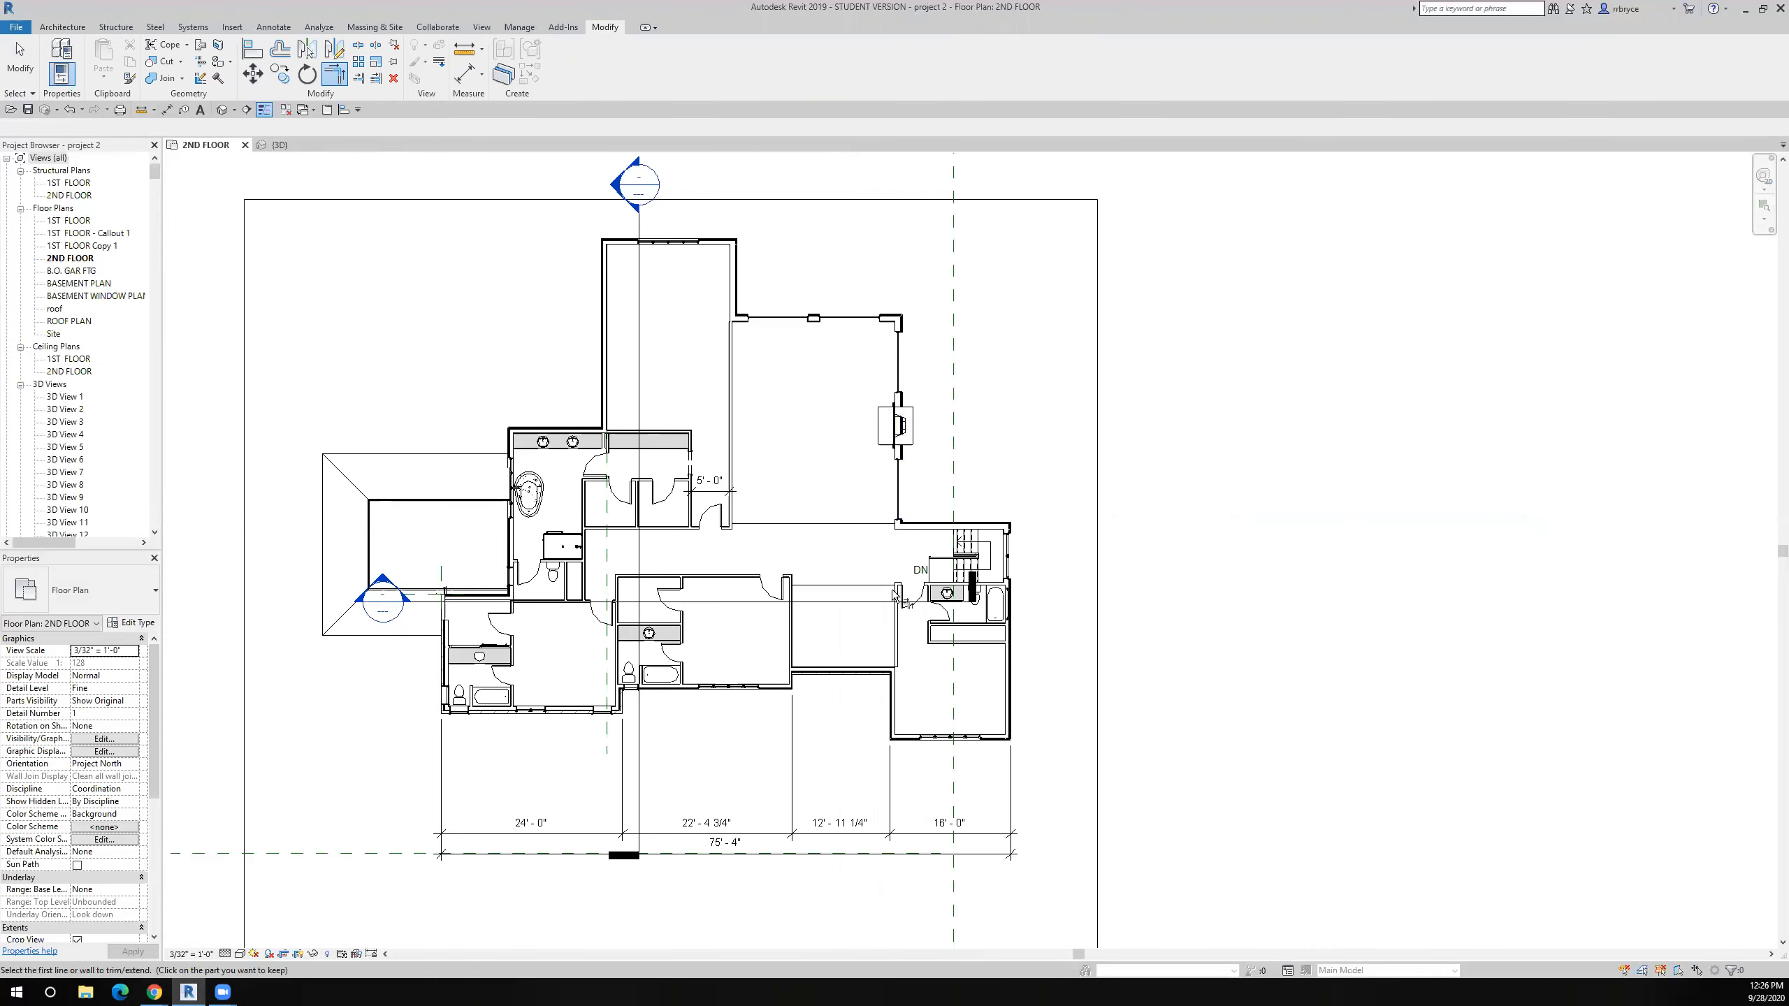
scroll(894, 578, "up", 5)
middle_click_drag(873, 685, 795, 464)
scroll(791, 462, "down", 3)
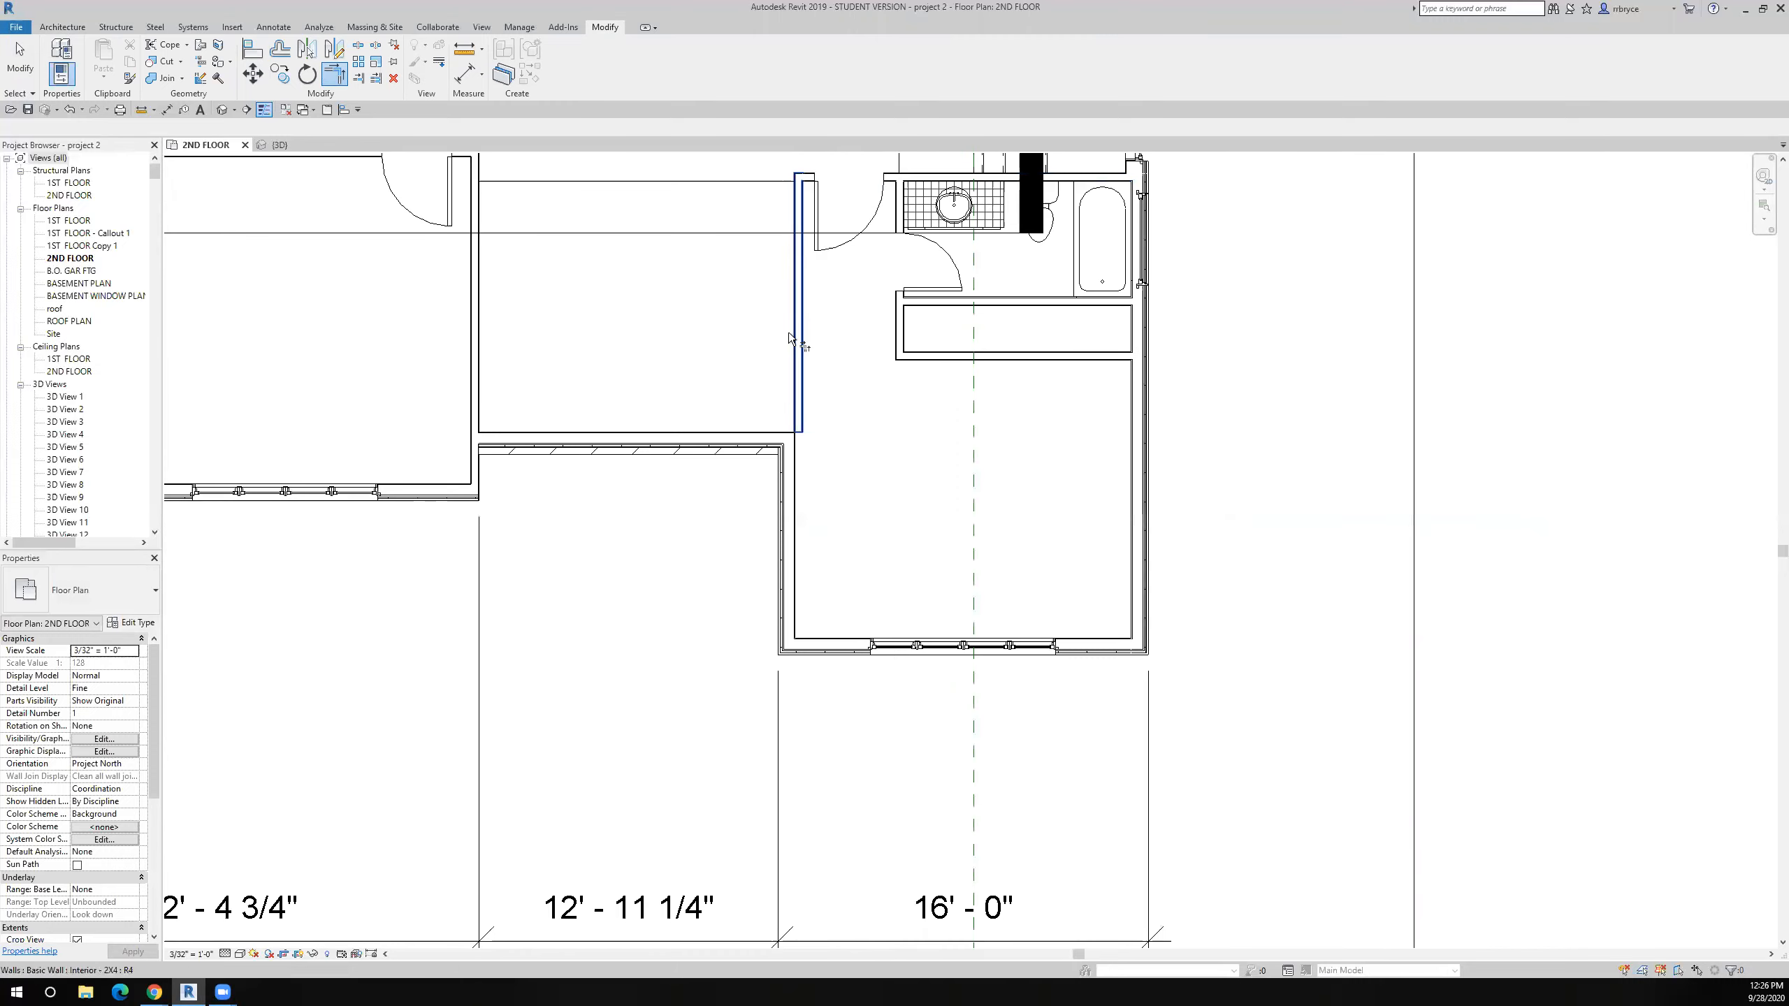
scroll(811, 641, "down", 2)
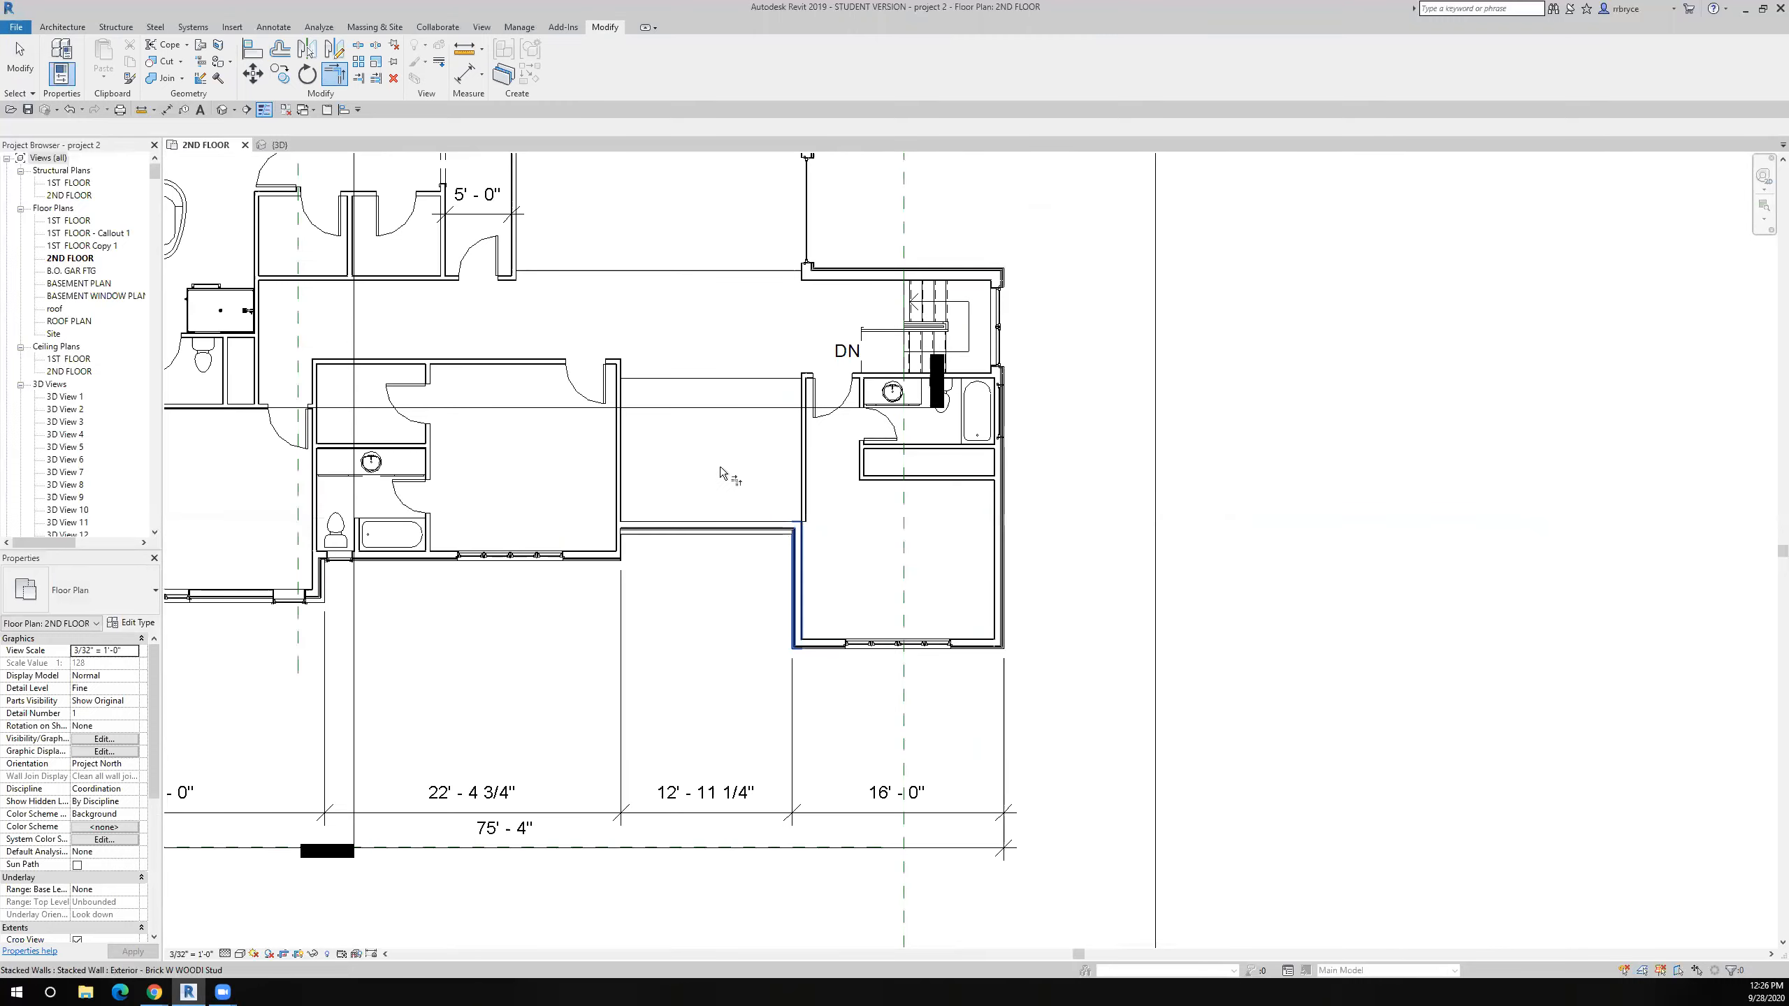
key("Escape")
left_click(705, 407)
right_click(710, 411)
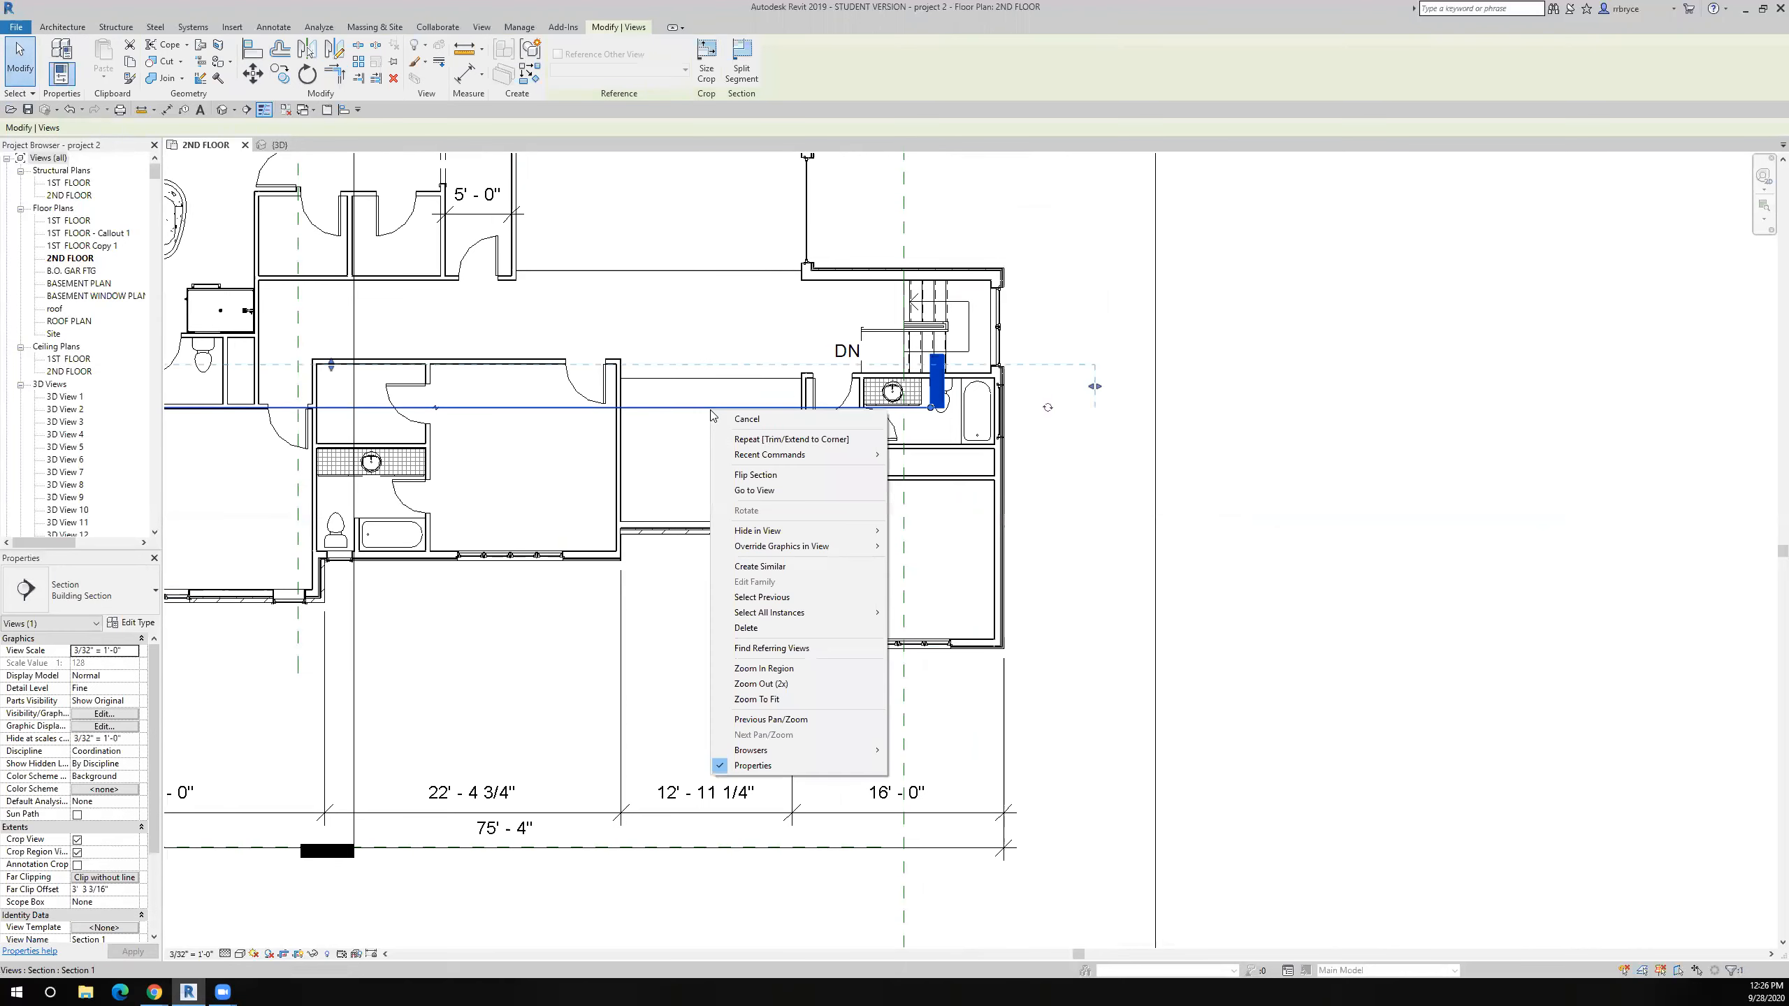
left_click(806, 488)
left_click(1390, 267)
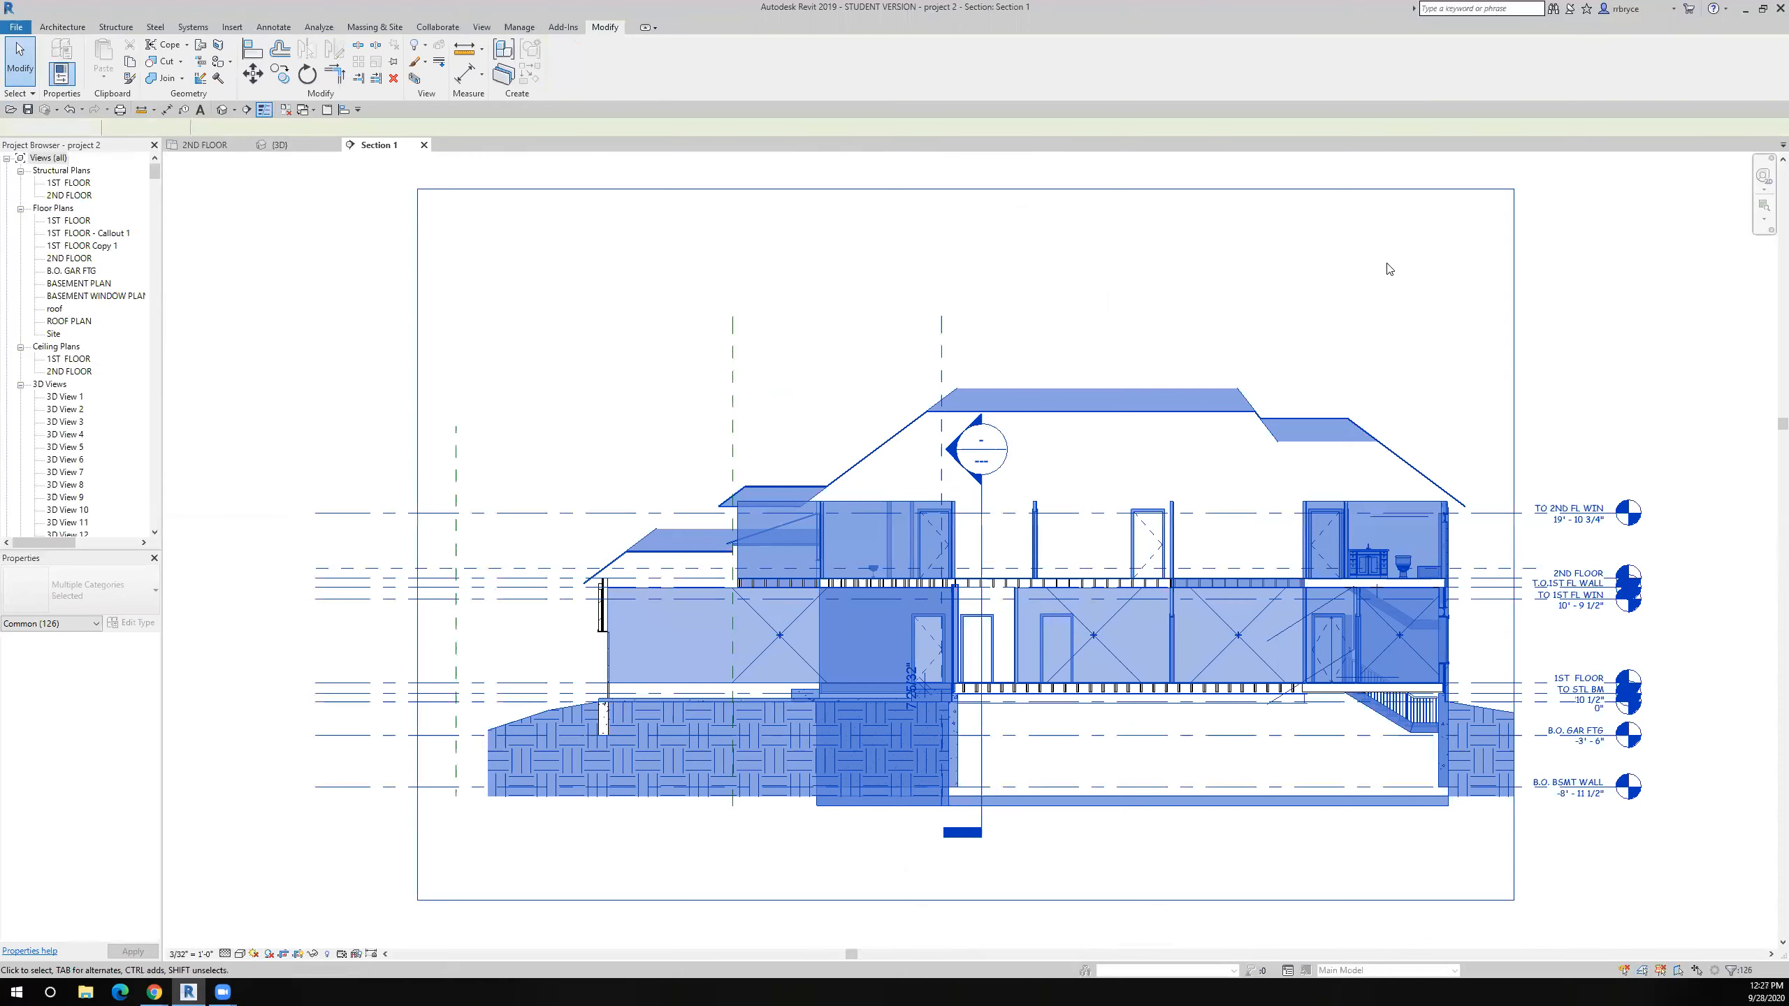
scroll(1379, 613, "up", 3)
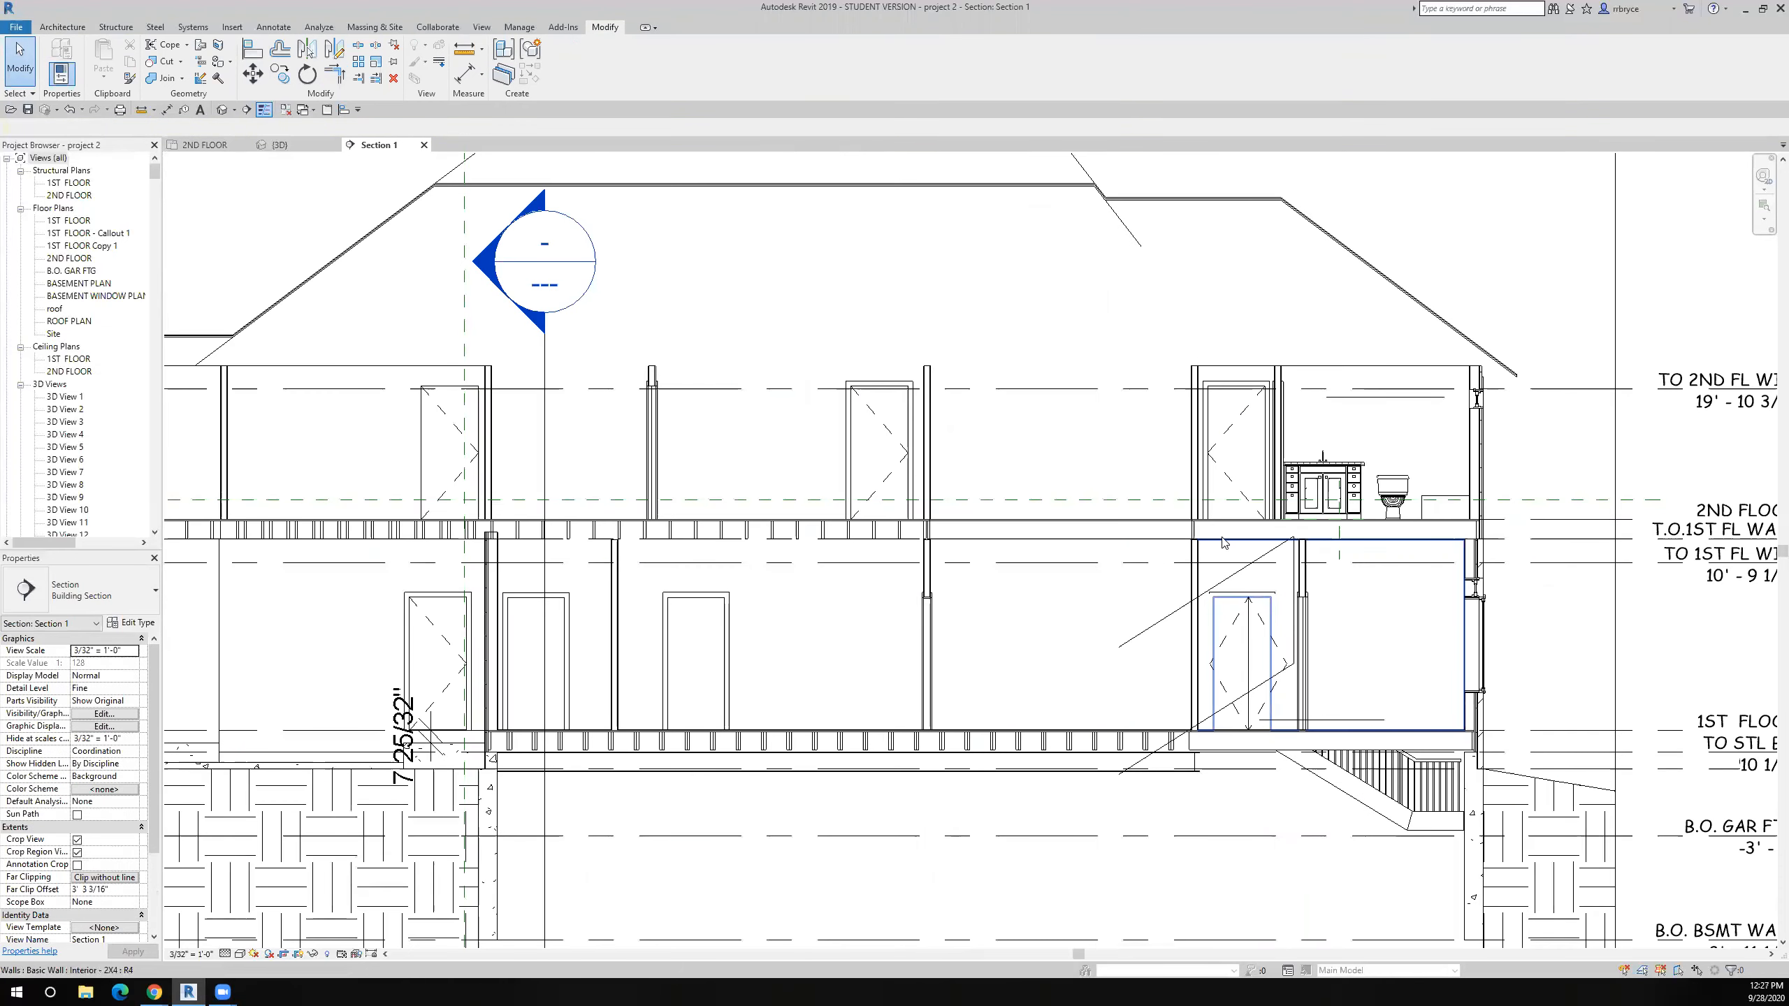
scroll(1224, 542, "up", 5)
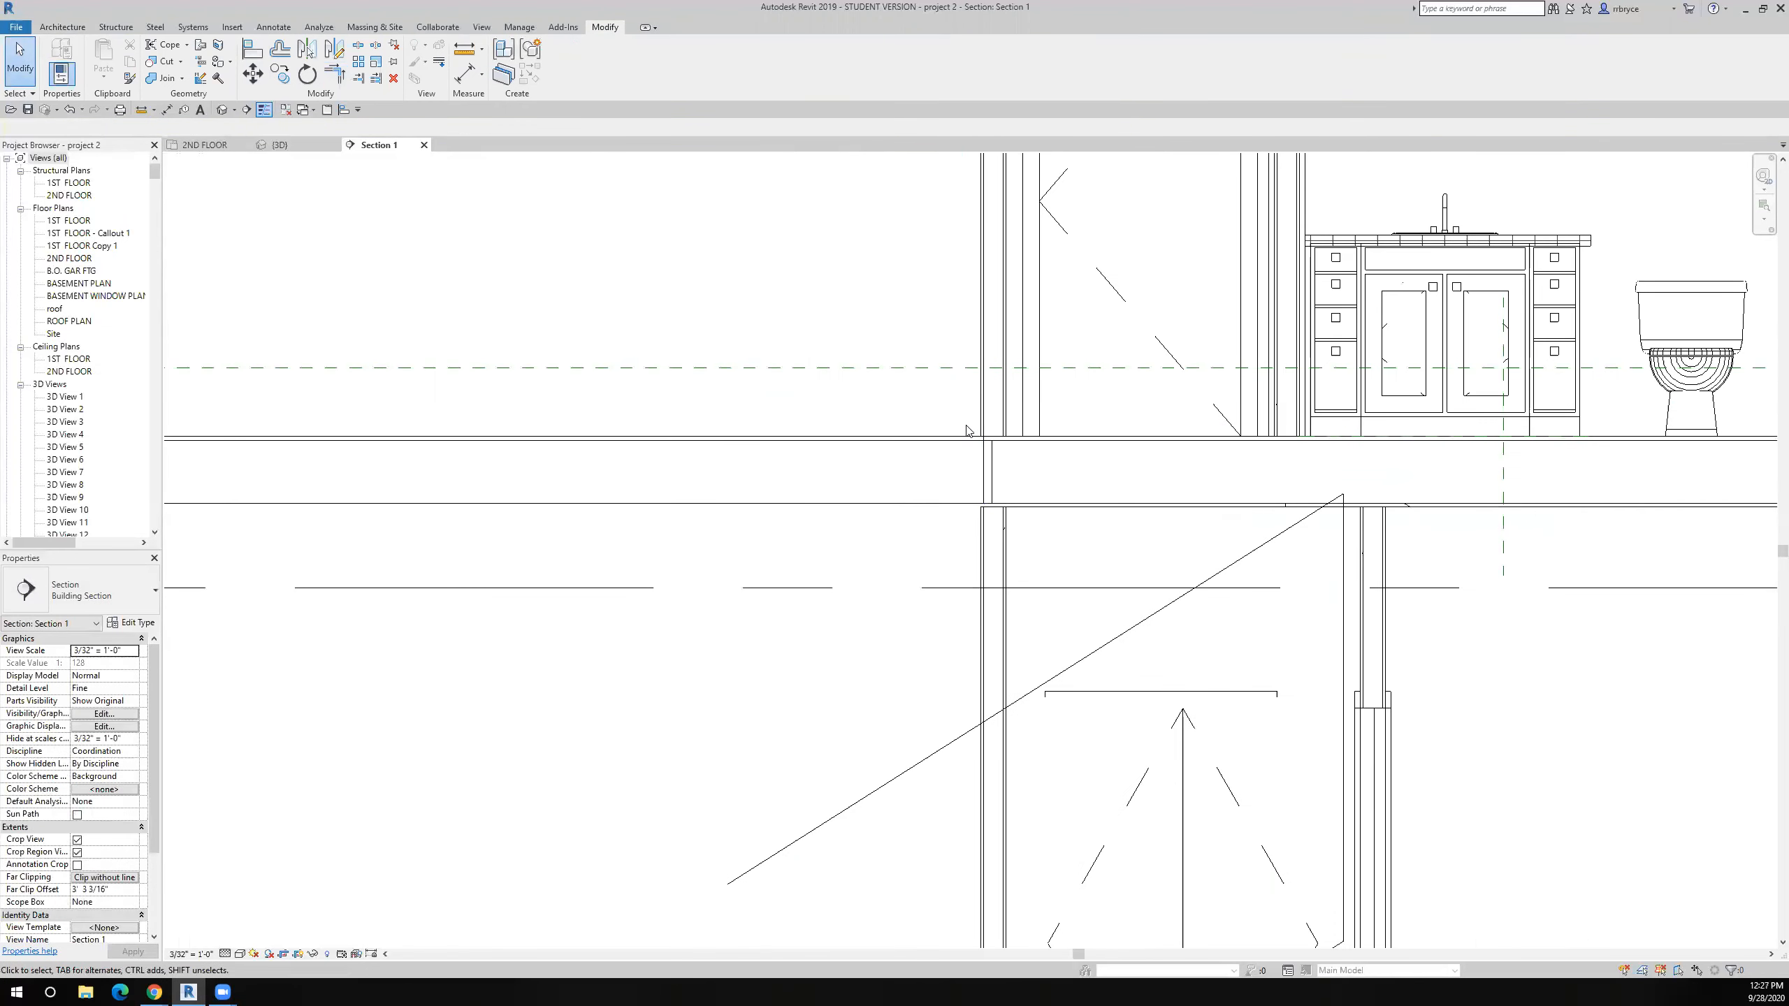
scroll(987, 540, "down", 6)
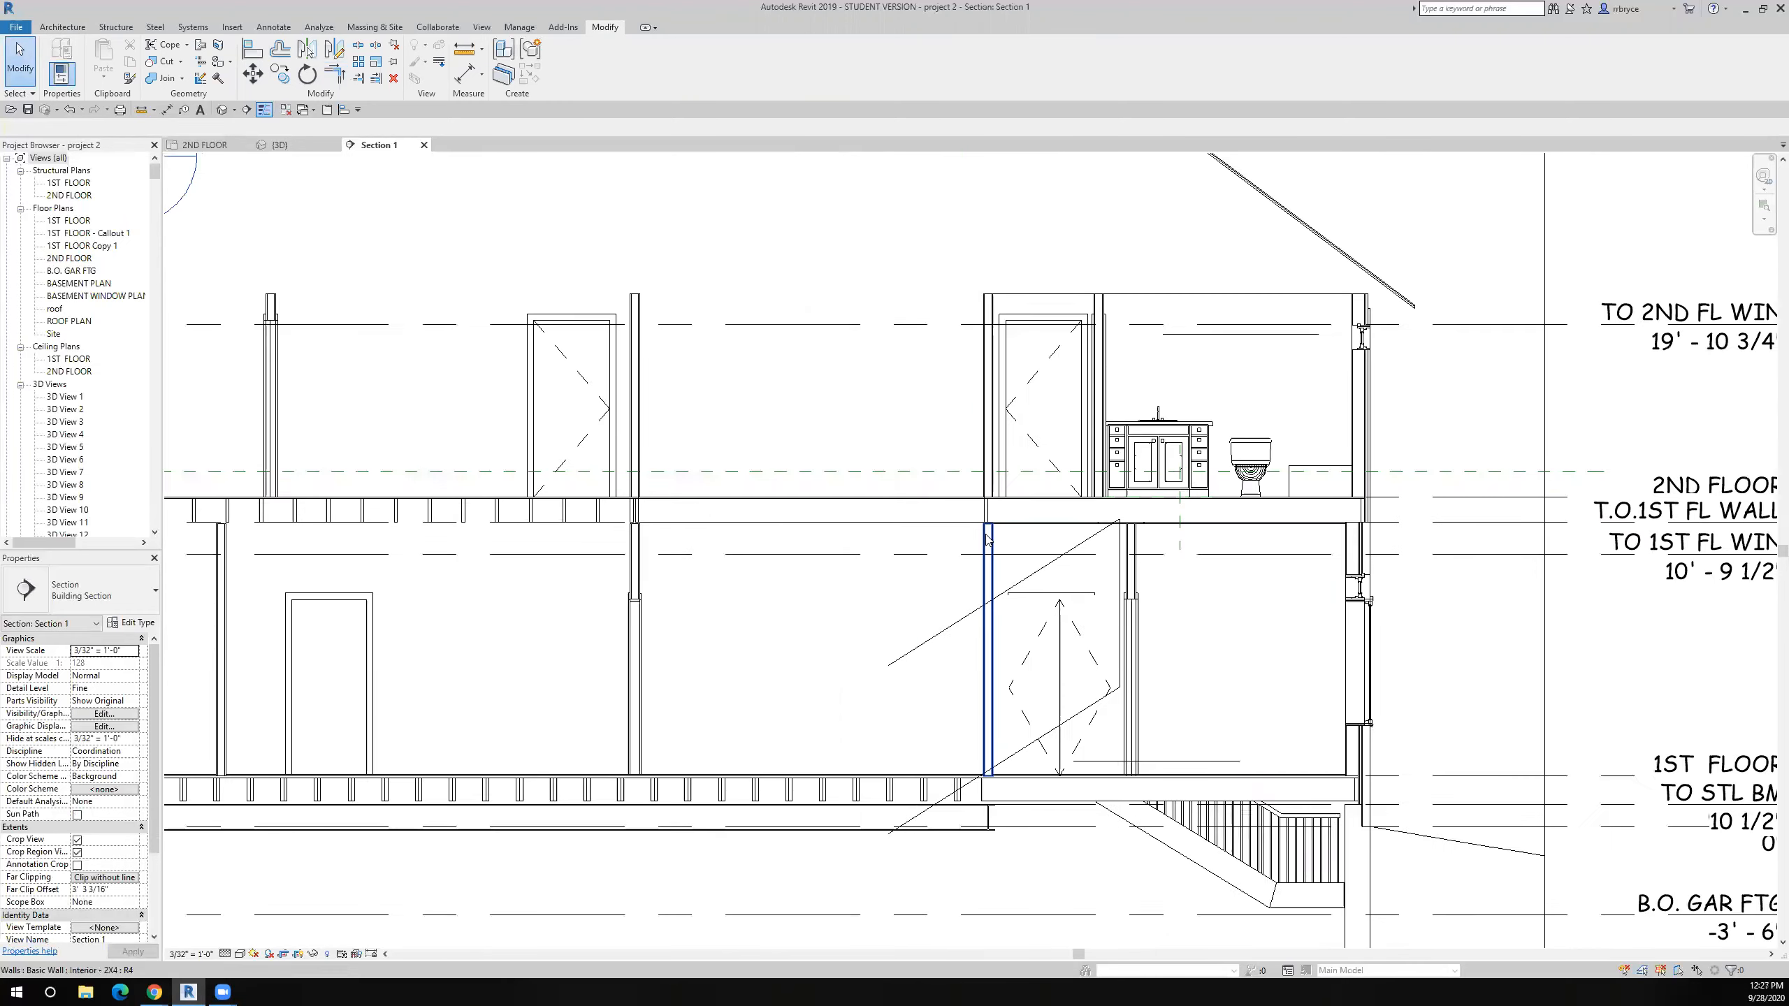
- Return to the 2ND FLOOR plan and move the Section 1 line toward the front, across the projecting bedroom's exterior side wall
left_click(206, 145)
scroll(838, 497, "up", 4)
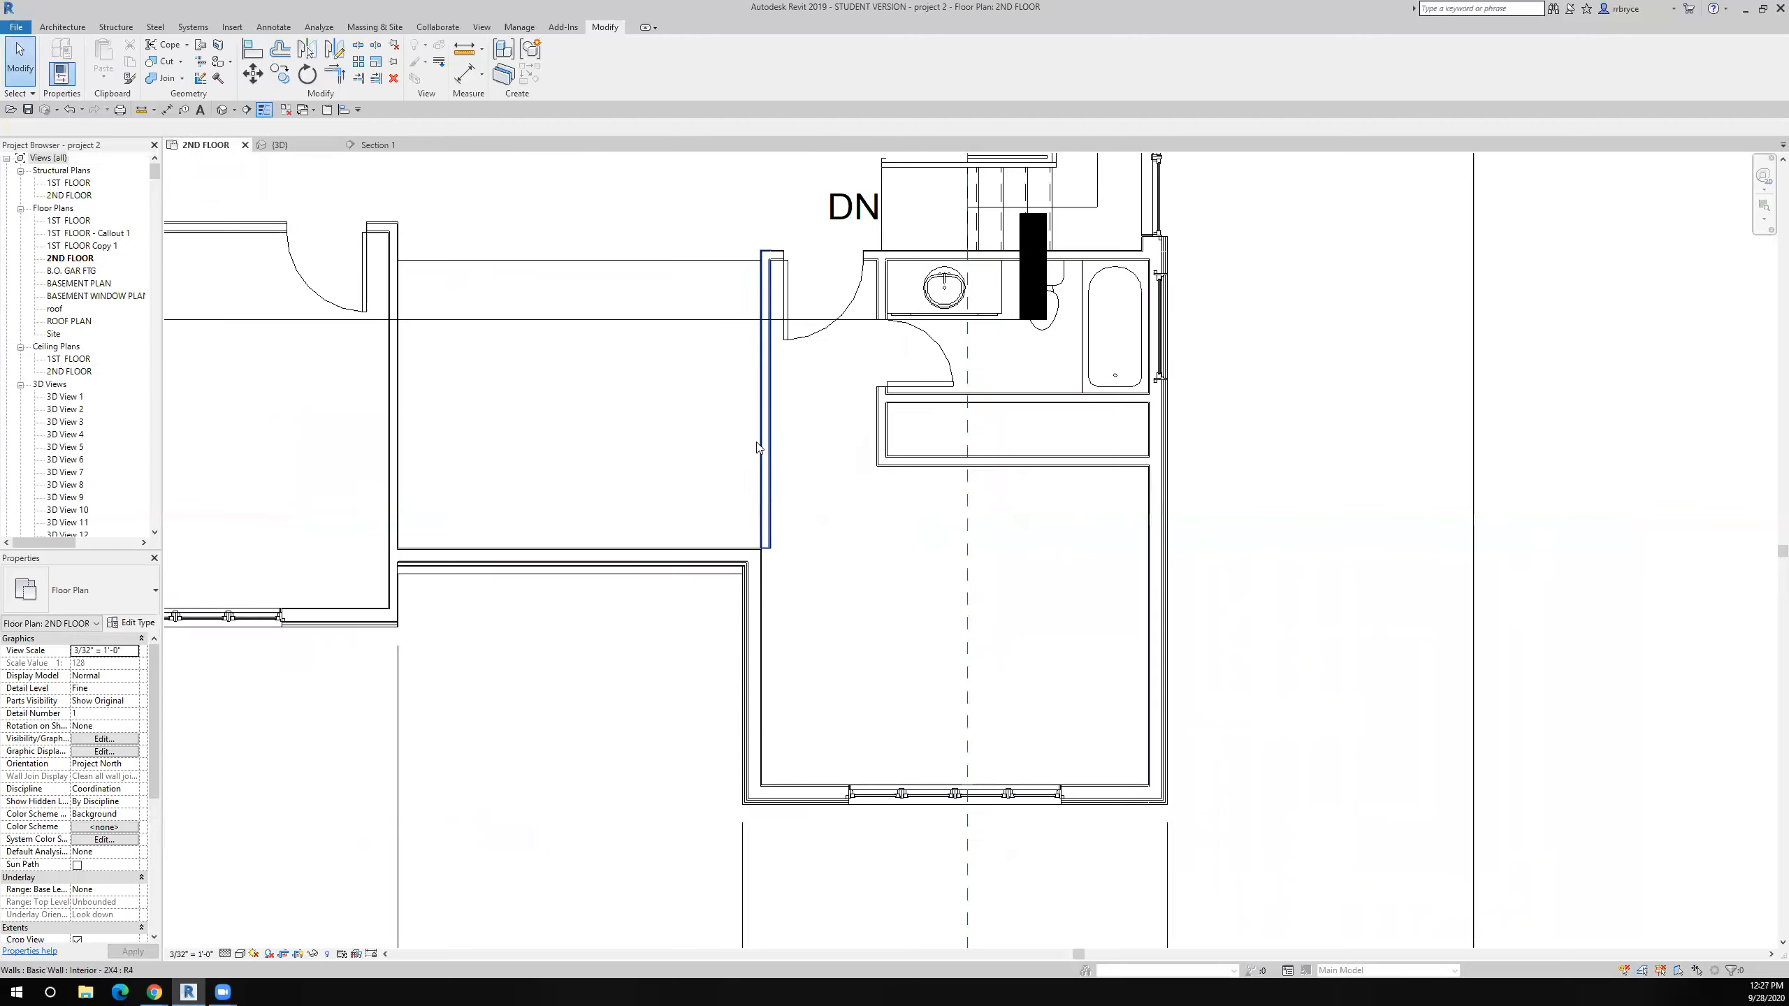
scroll(765, 451, "down", 3)
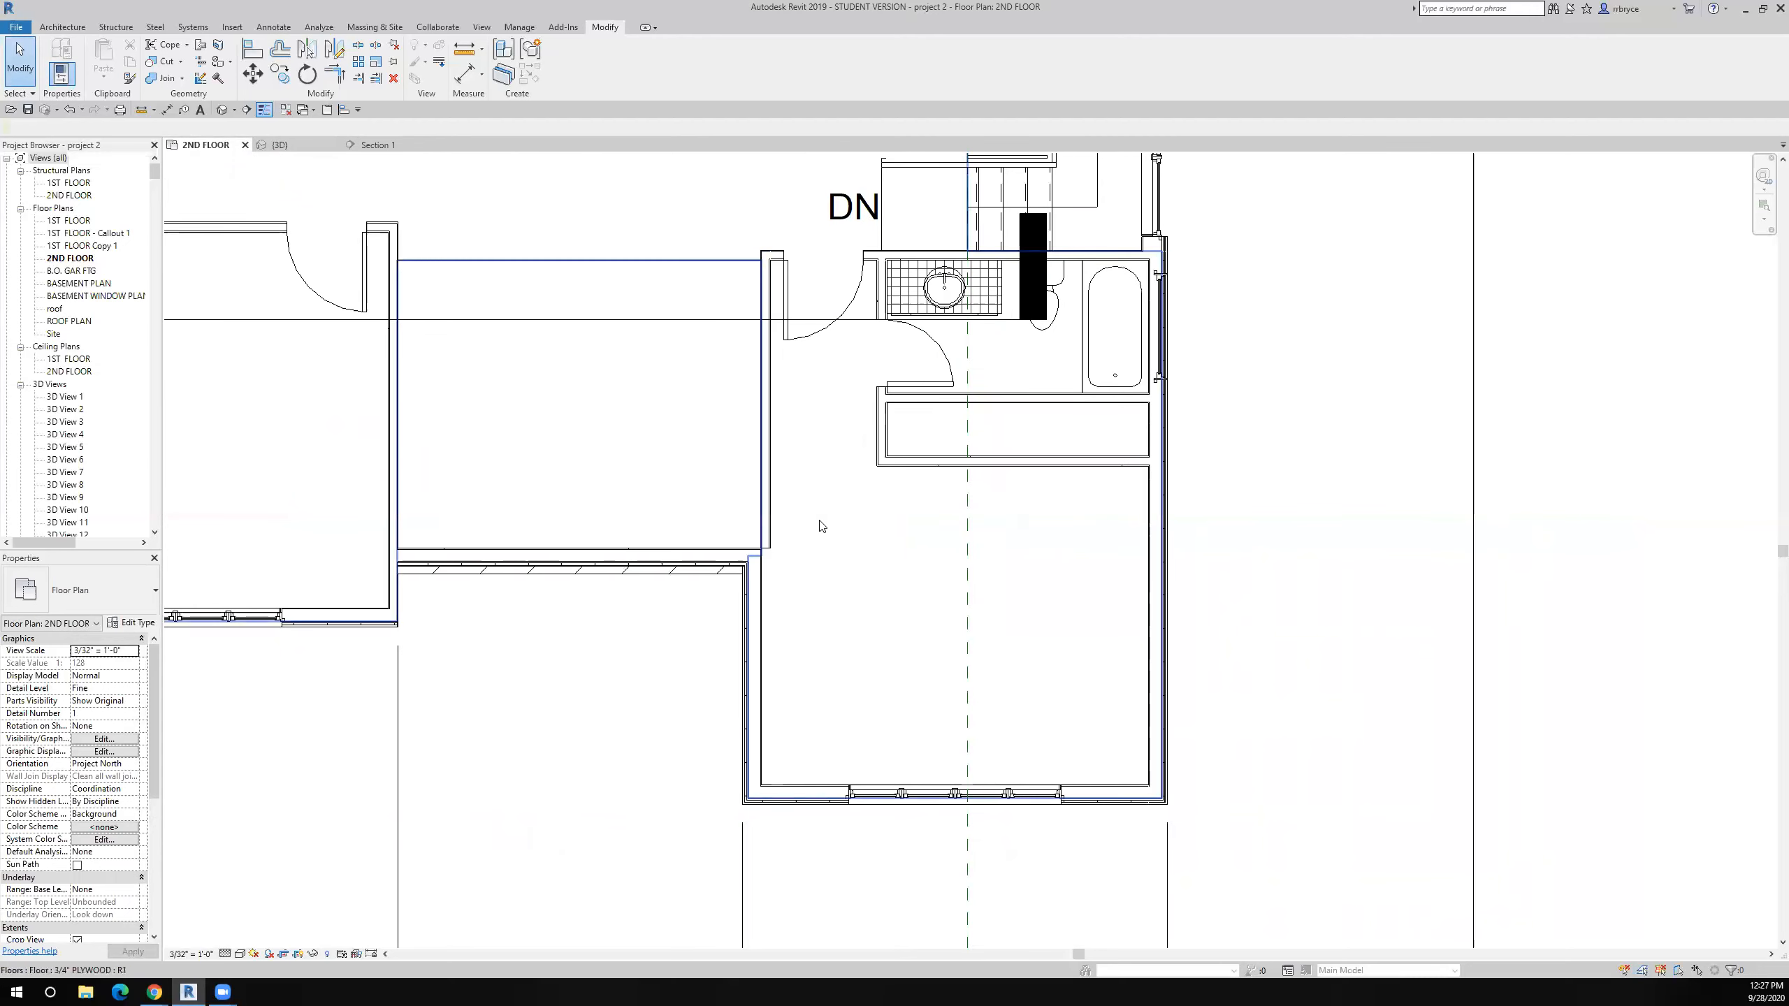
scroll(755, 656, "down", 2)
scroll(755, 656, "down", 4)
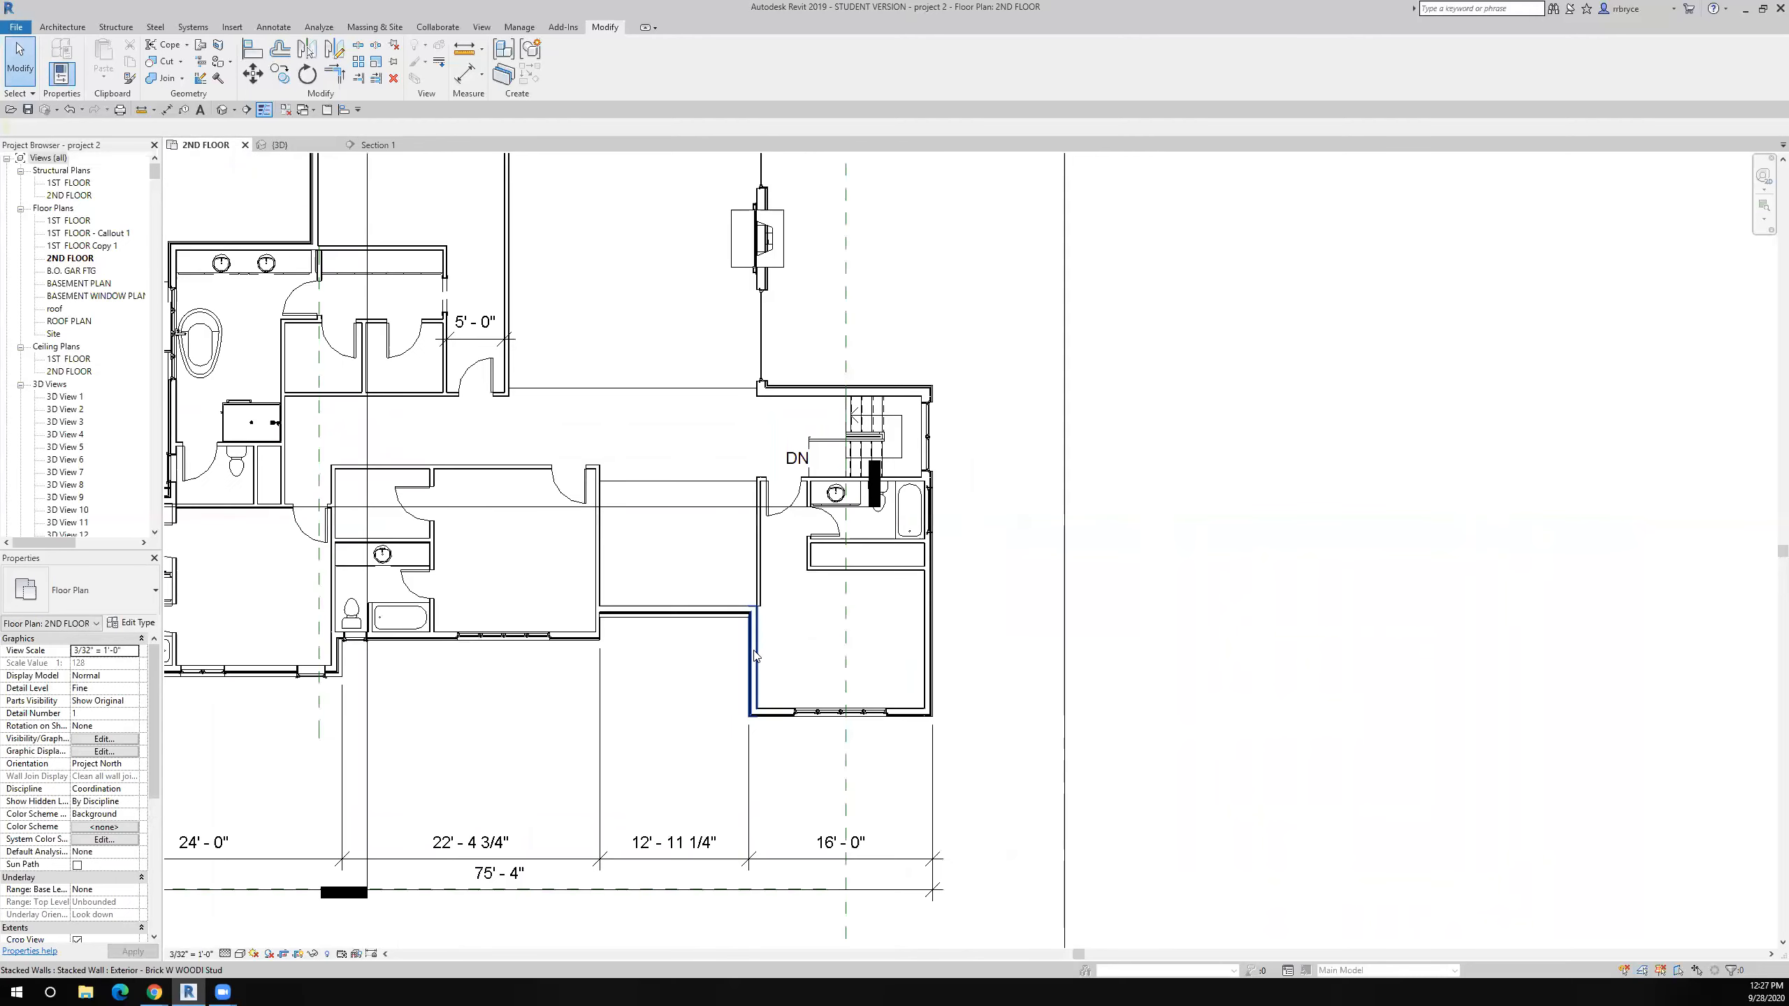
left_click(737, 579)
left_click_drag(734, 659, 734, 660)
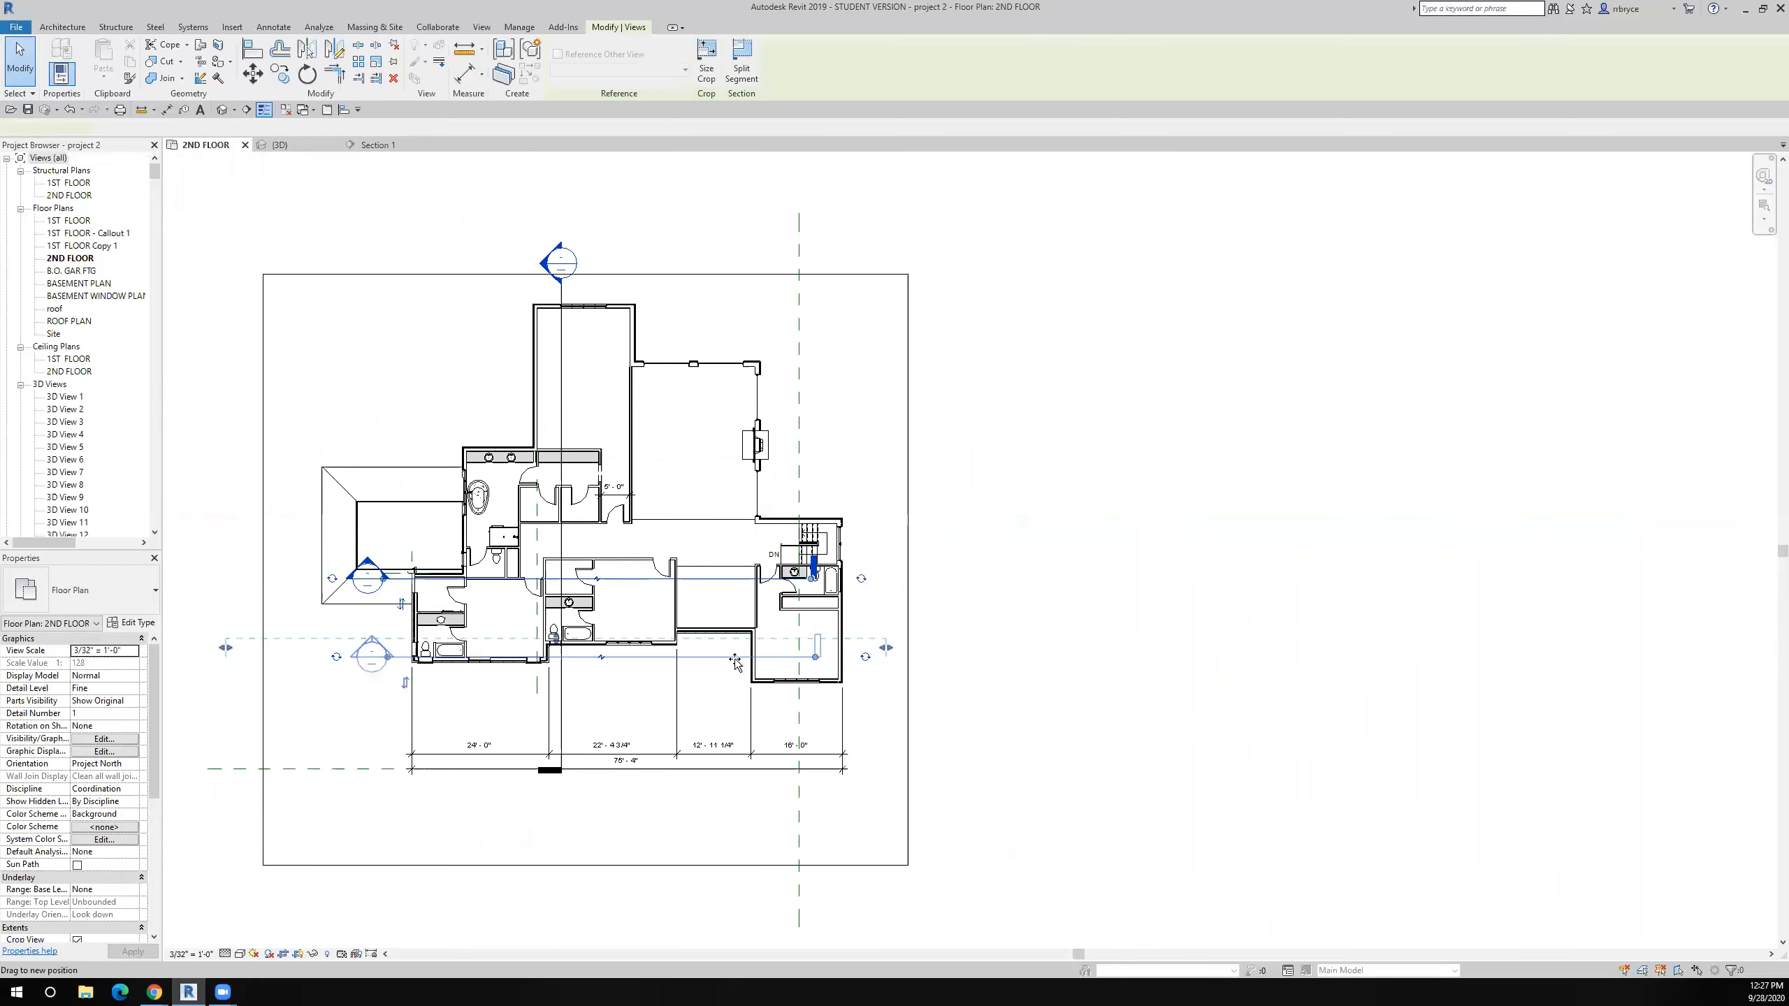
- Open the Section 1 view at its new cut position and examine the projecting bedroom's walls
right_click(734, 660)
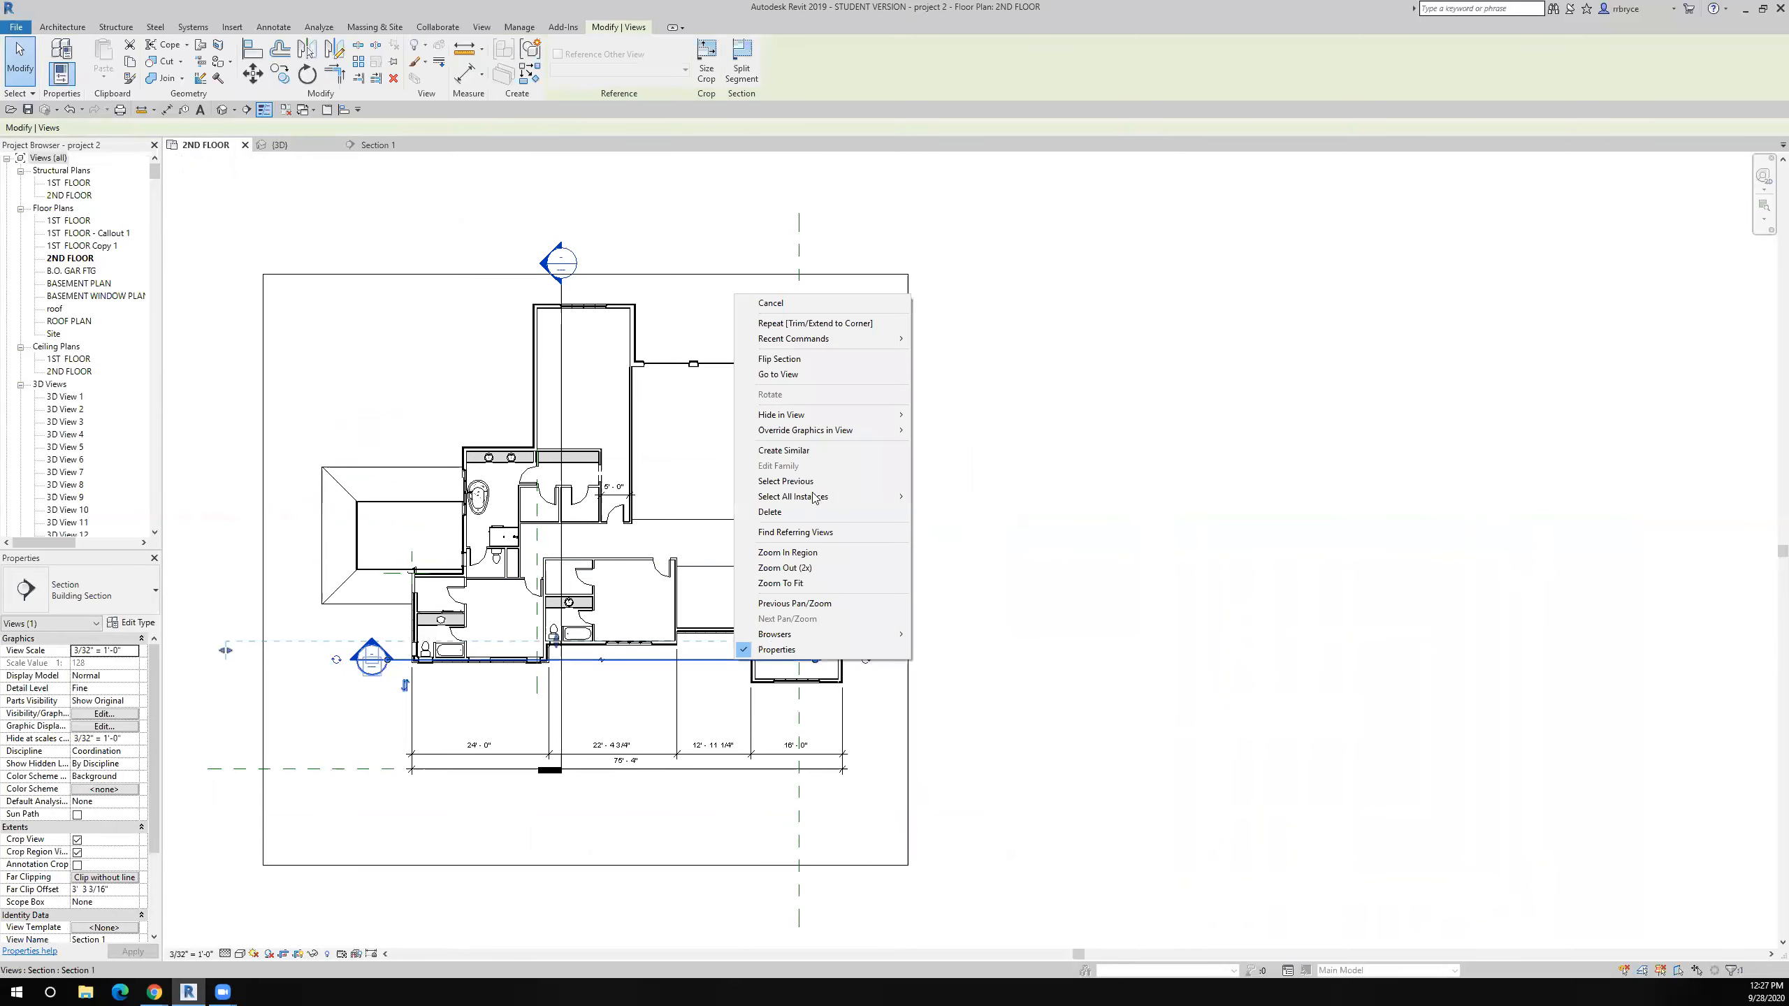
left_click(848, 375)
scroll(1043, 603, "up", 2)
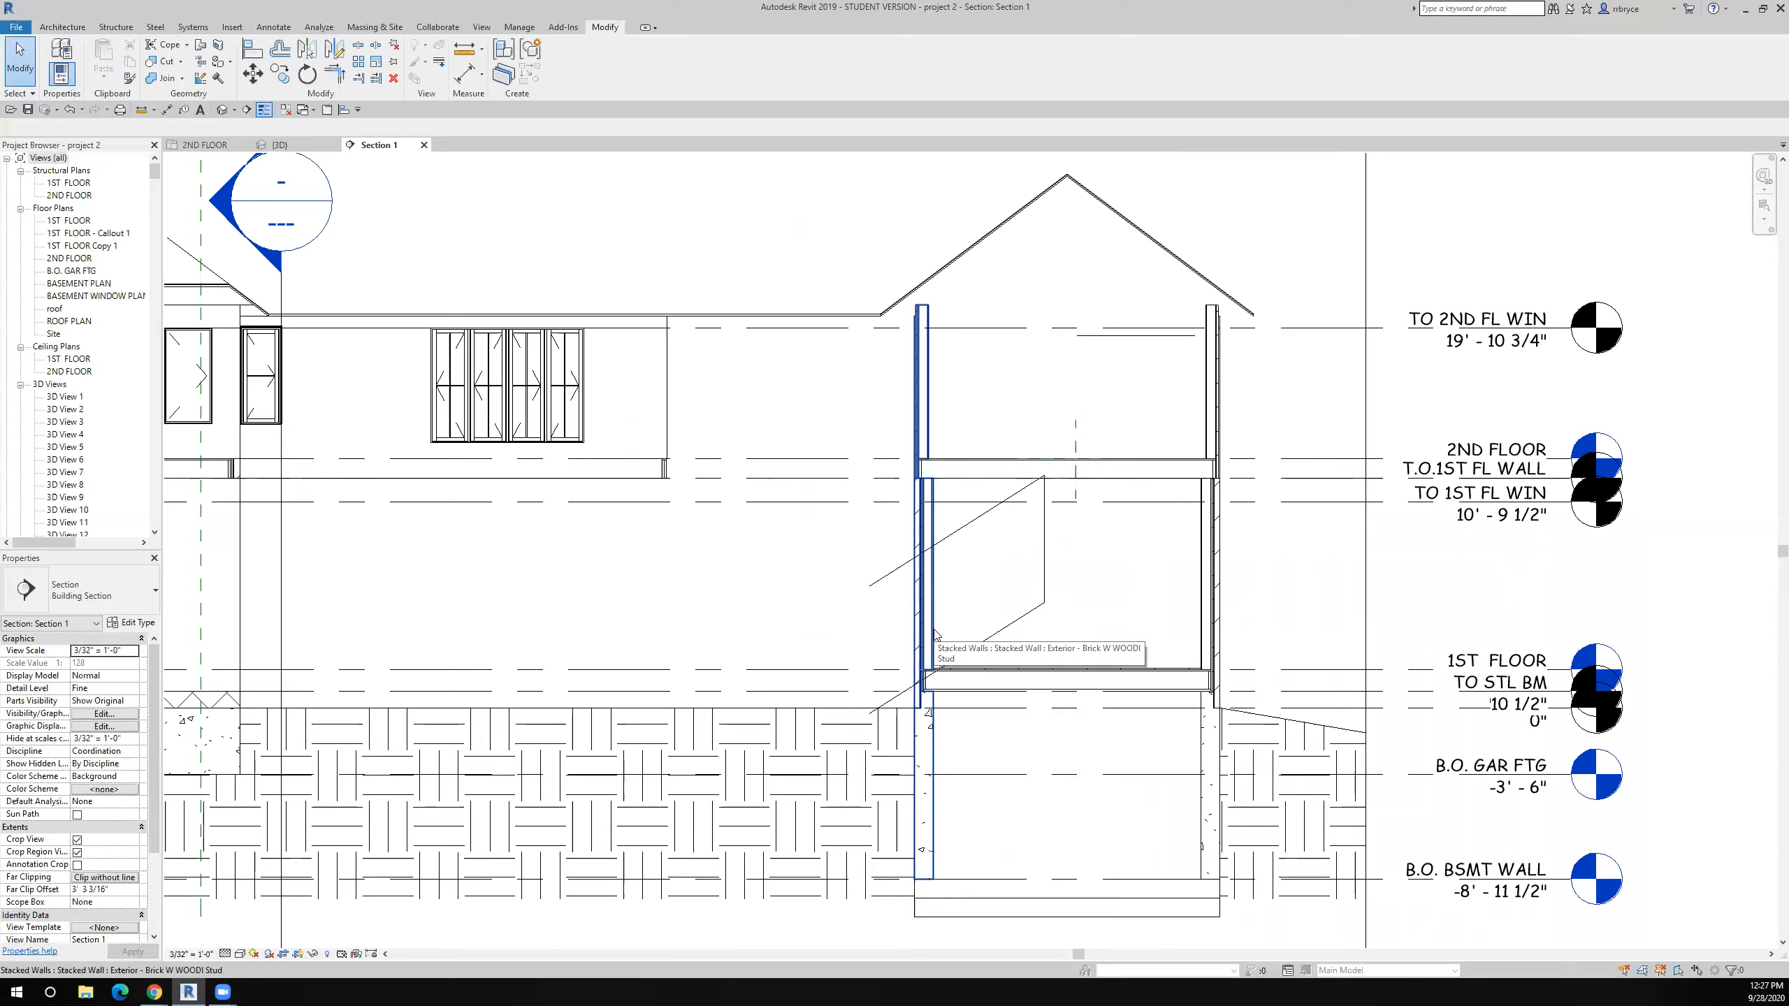
- Review the structure assembly of the Exterior - Brick W WOODI Stud stacked wall at the bedroom's inner side
left_click(927, 407)
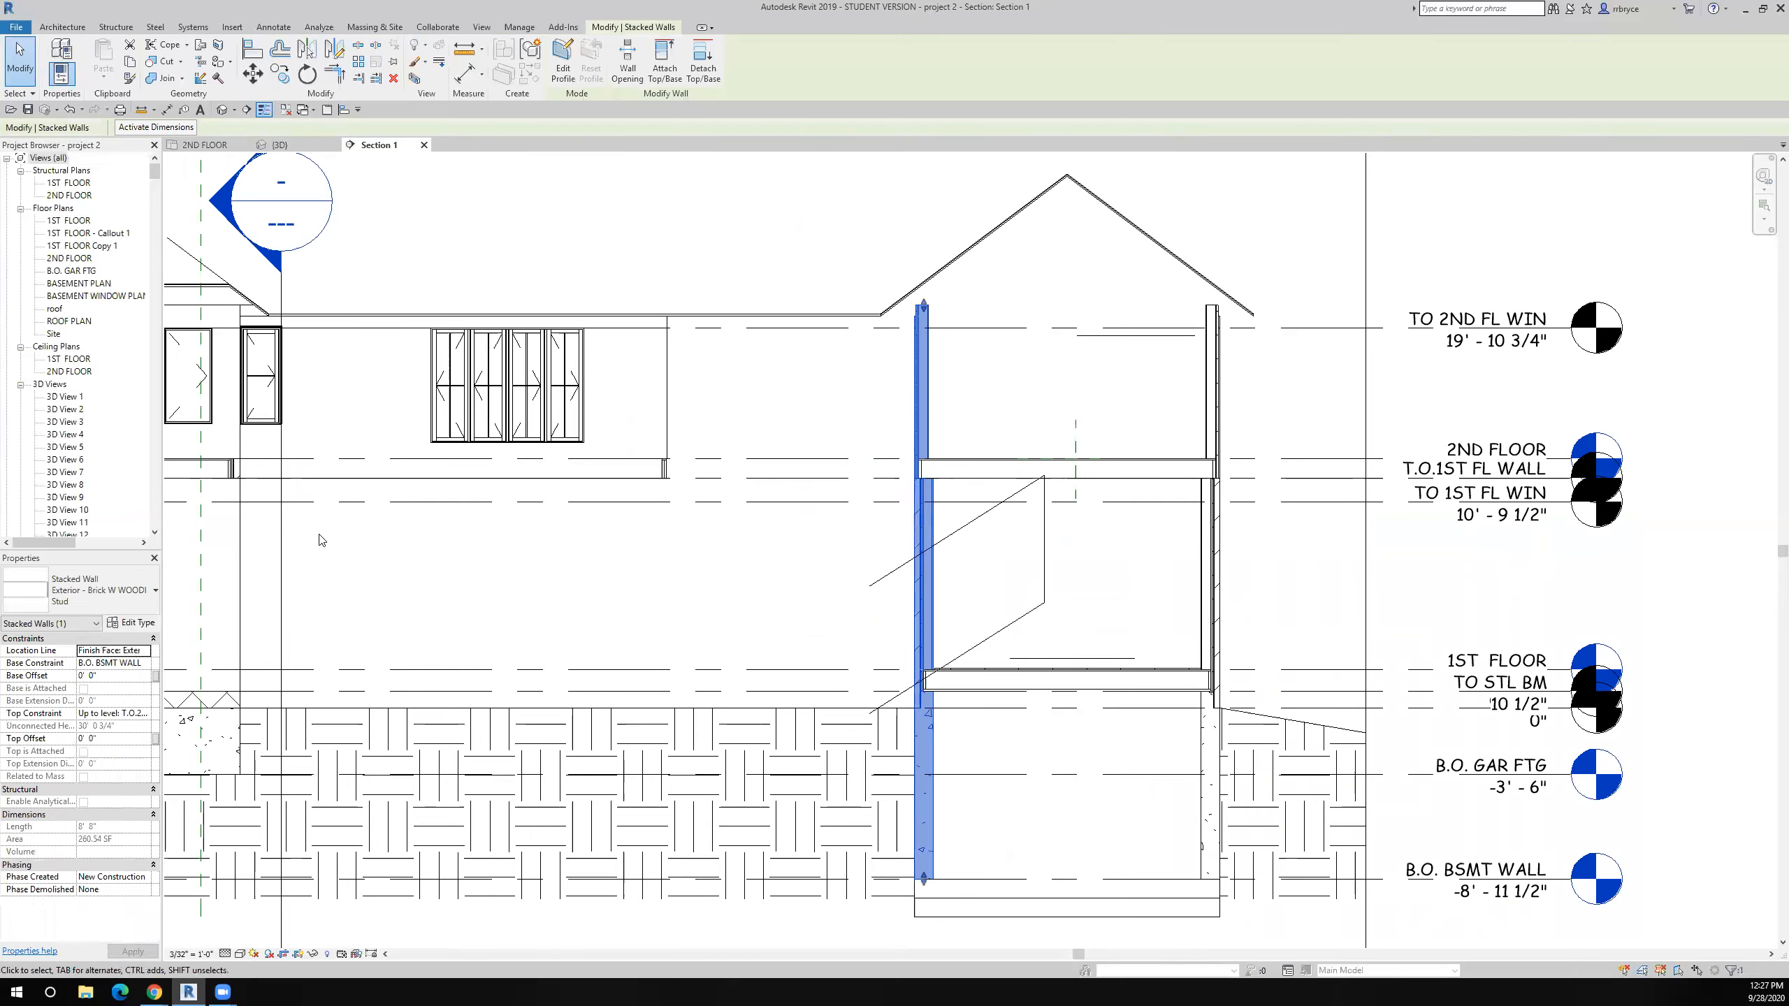
left_click(150, 623)
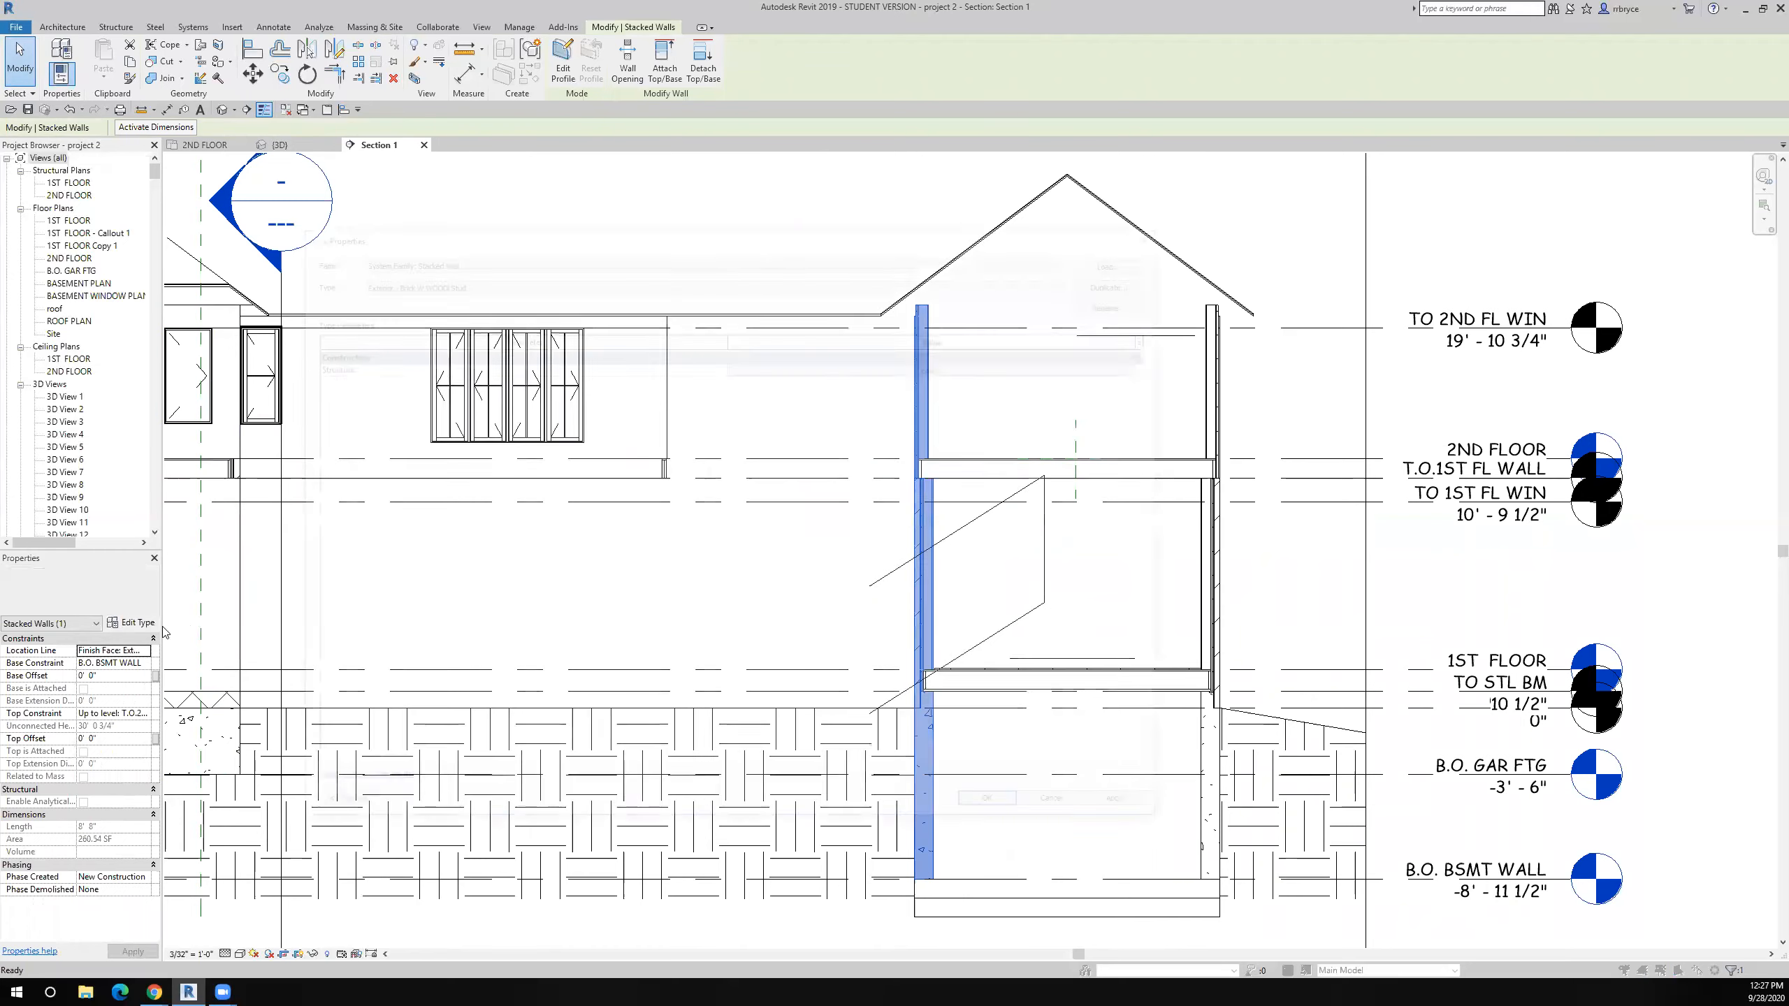
left_click(907, 364)
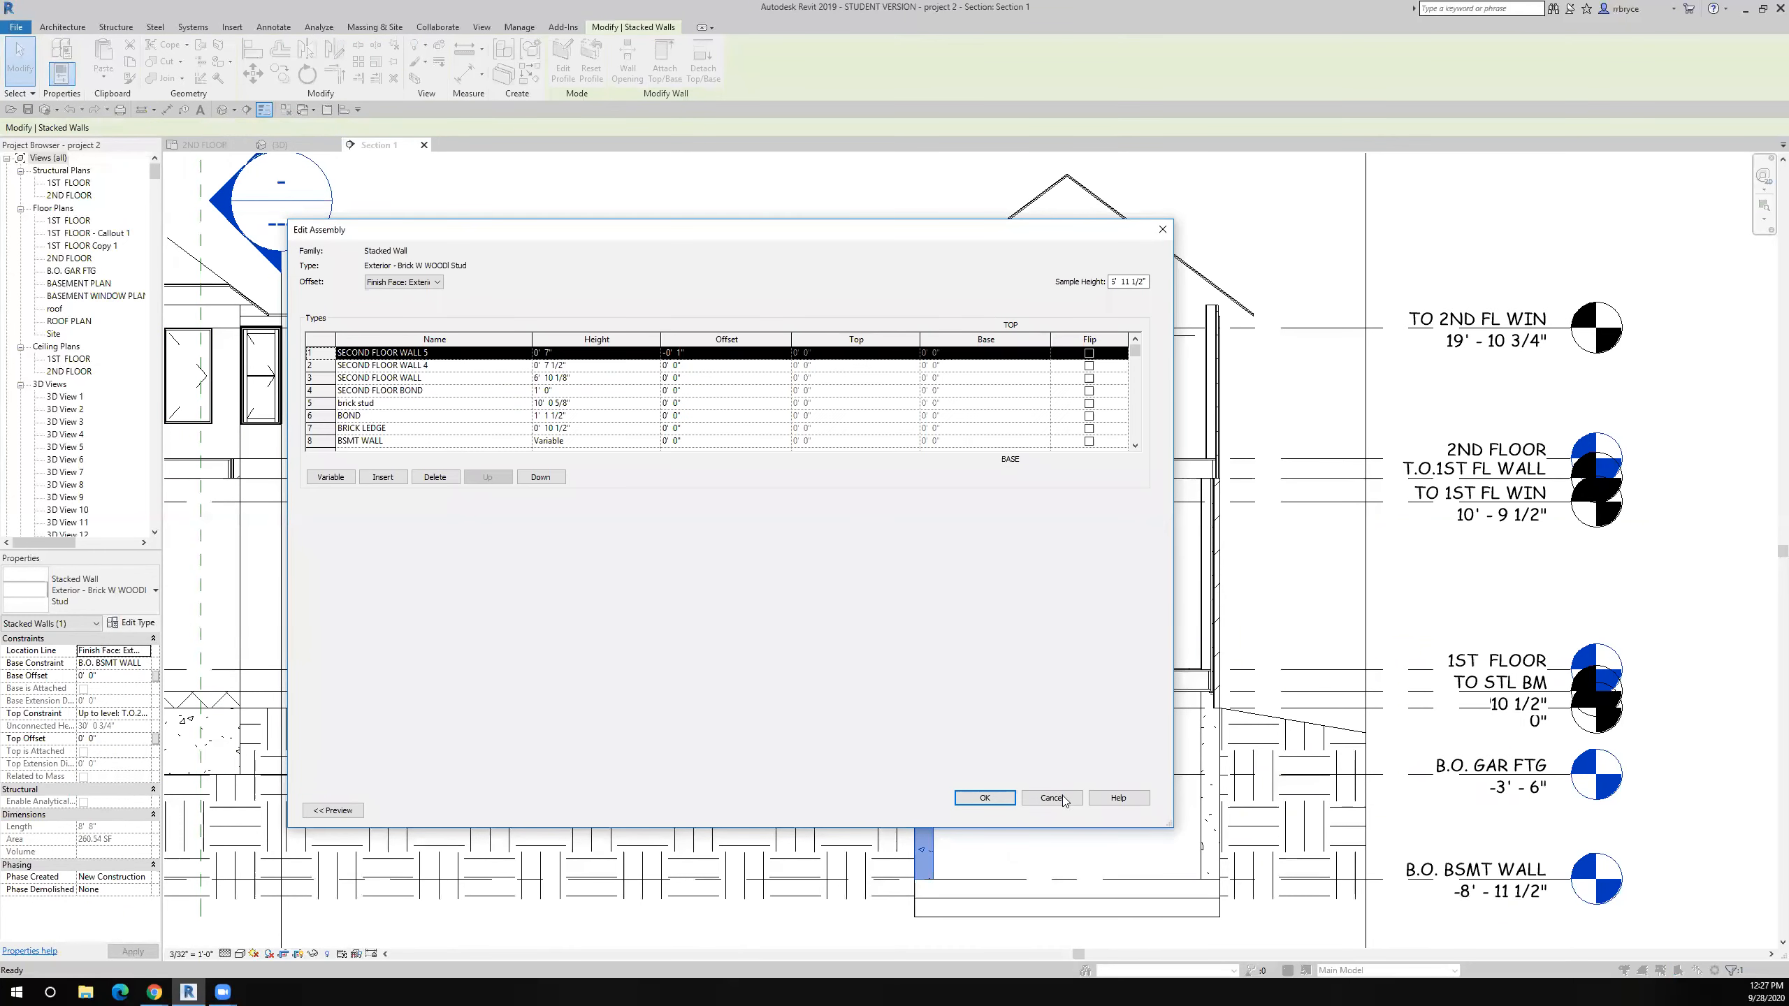
left_click(998, 799)
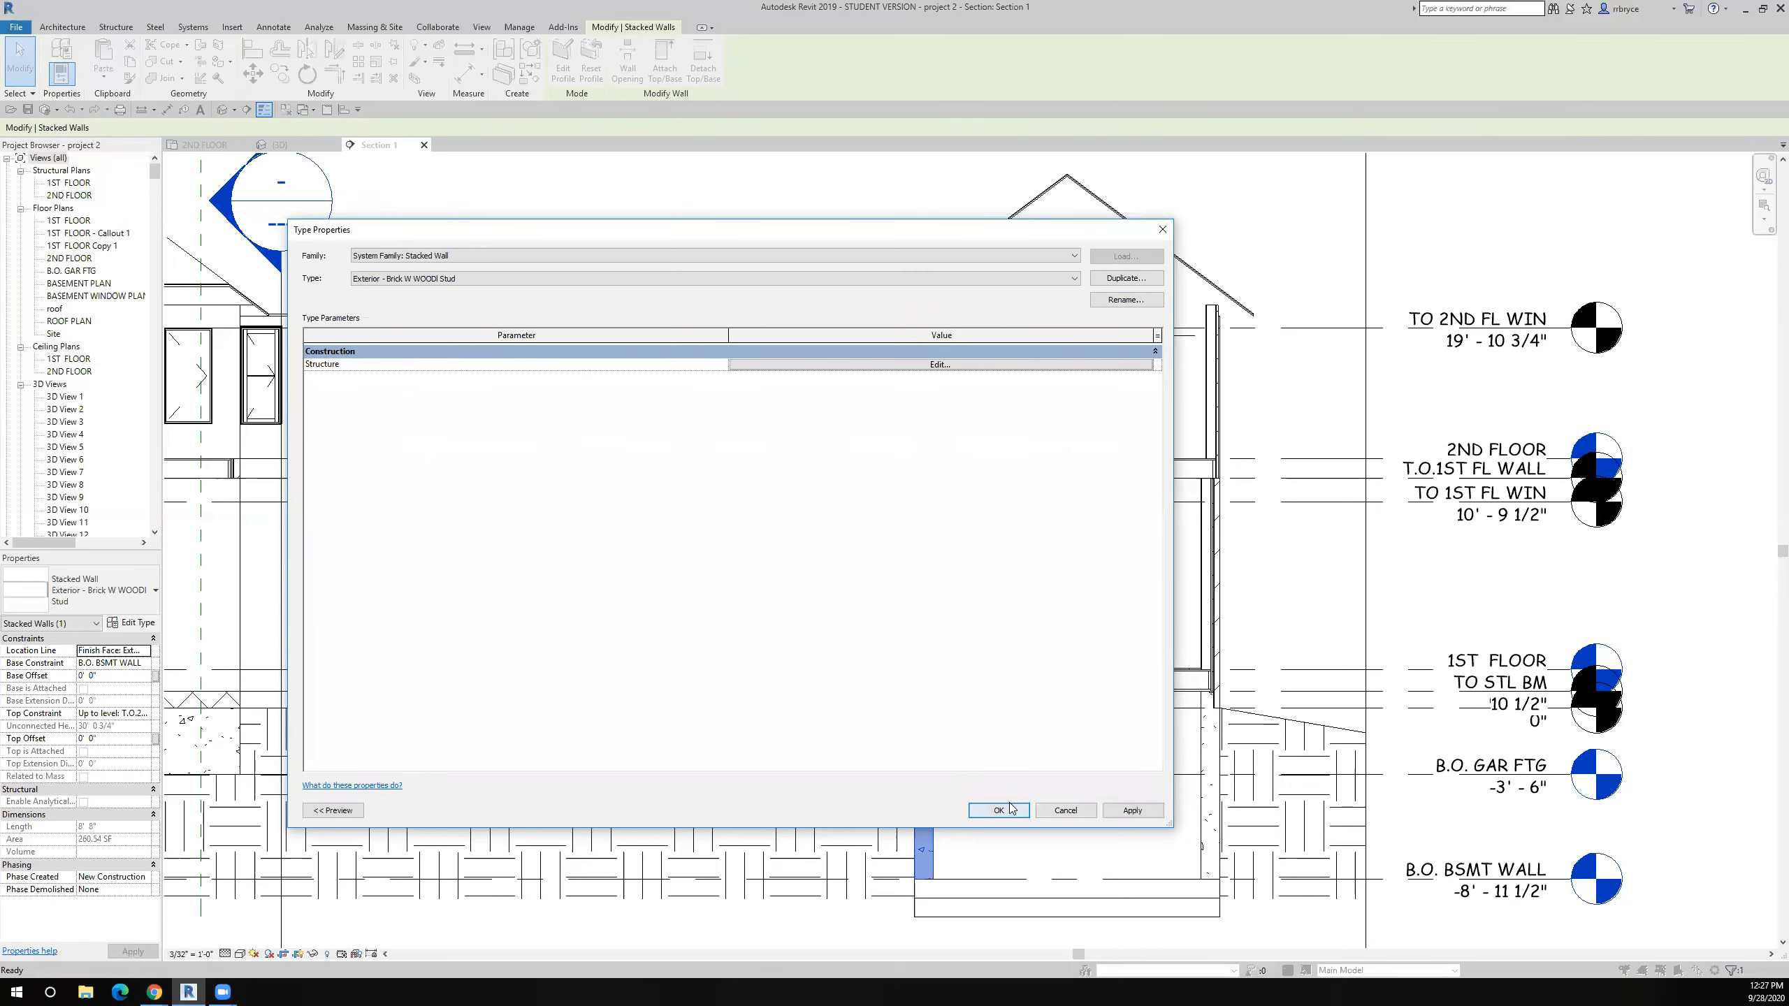
left_click(1012, 808)
scroll(886, 373, "down", 5)
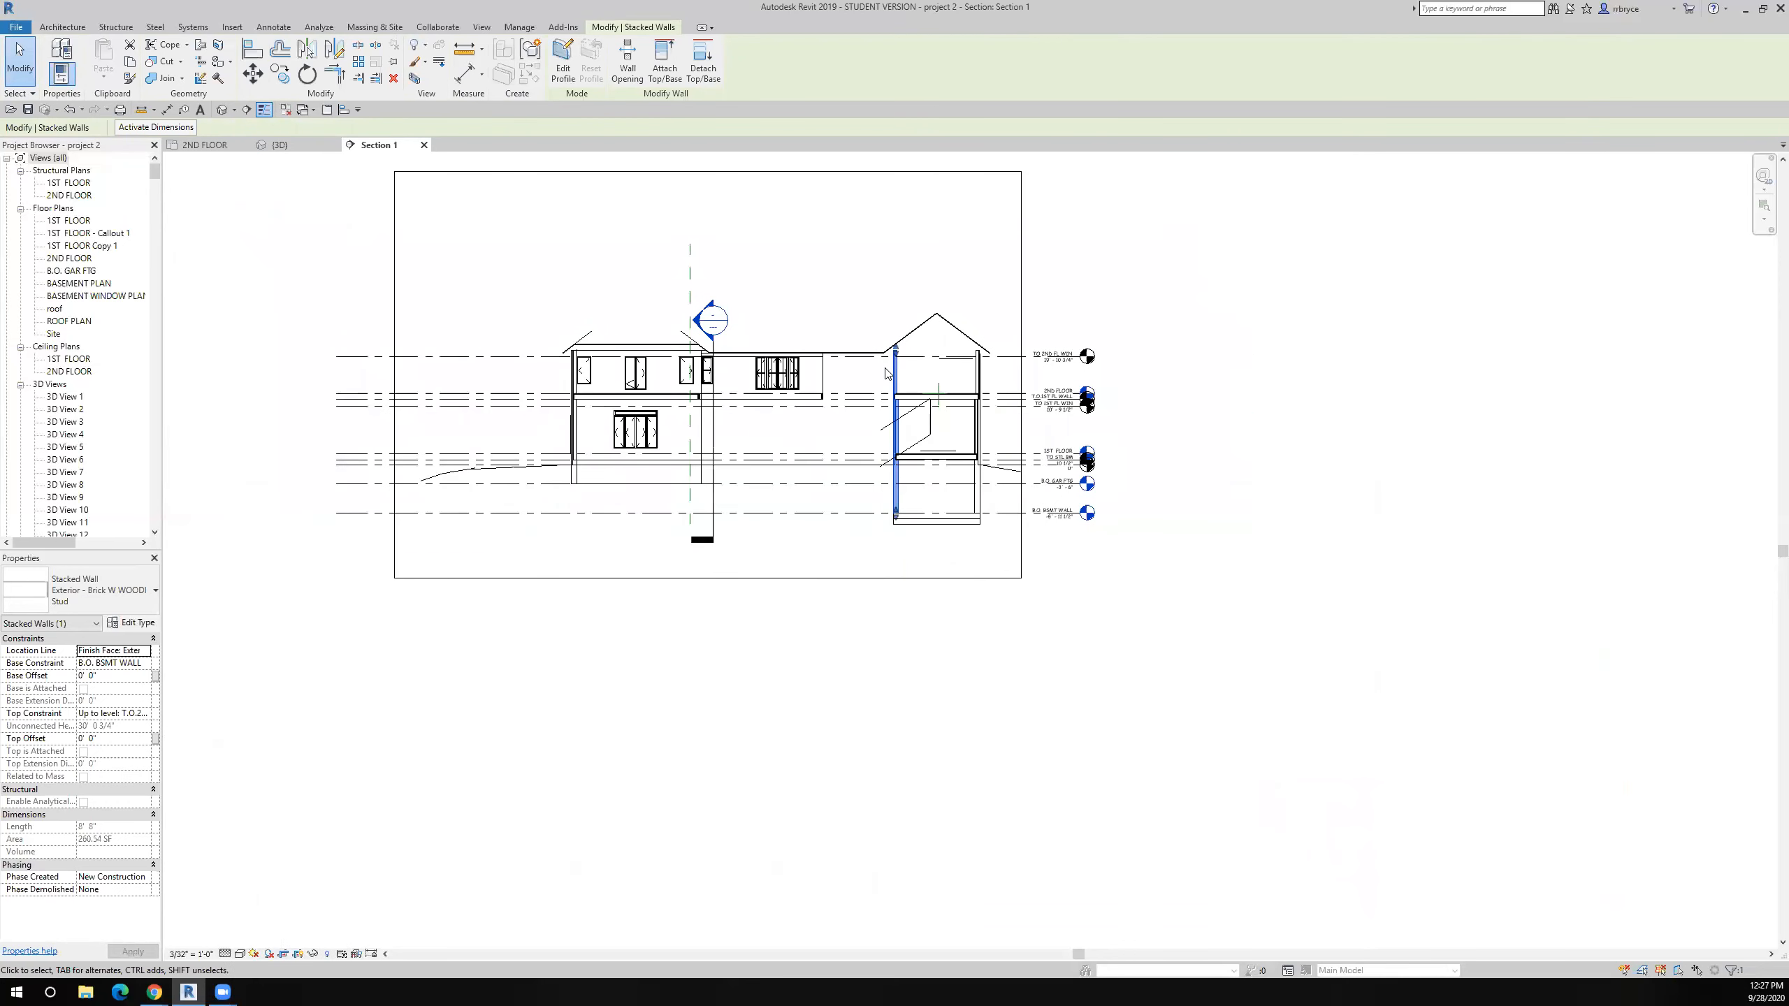
- Return to the 2ND FLOOR plan and choose the basic wall type SECOND FLOOR WALL 5 for a new wall
left_click(204, 145)
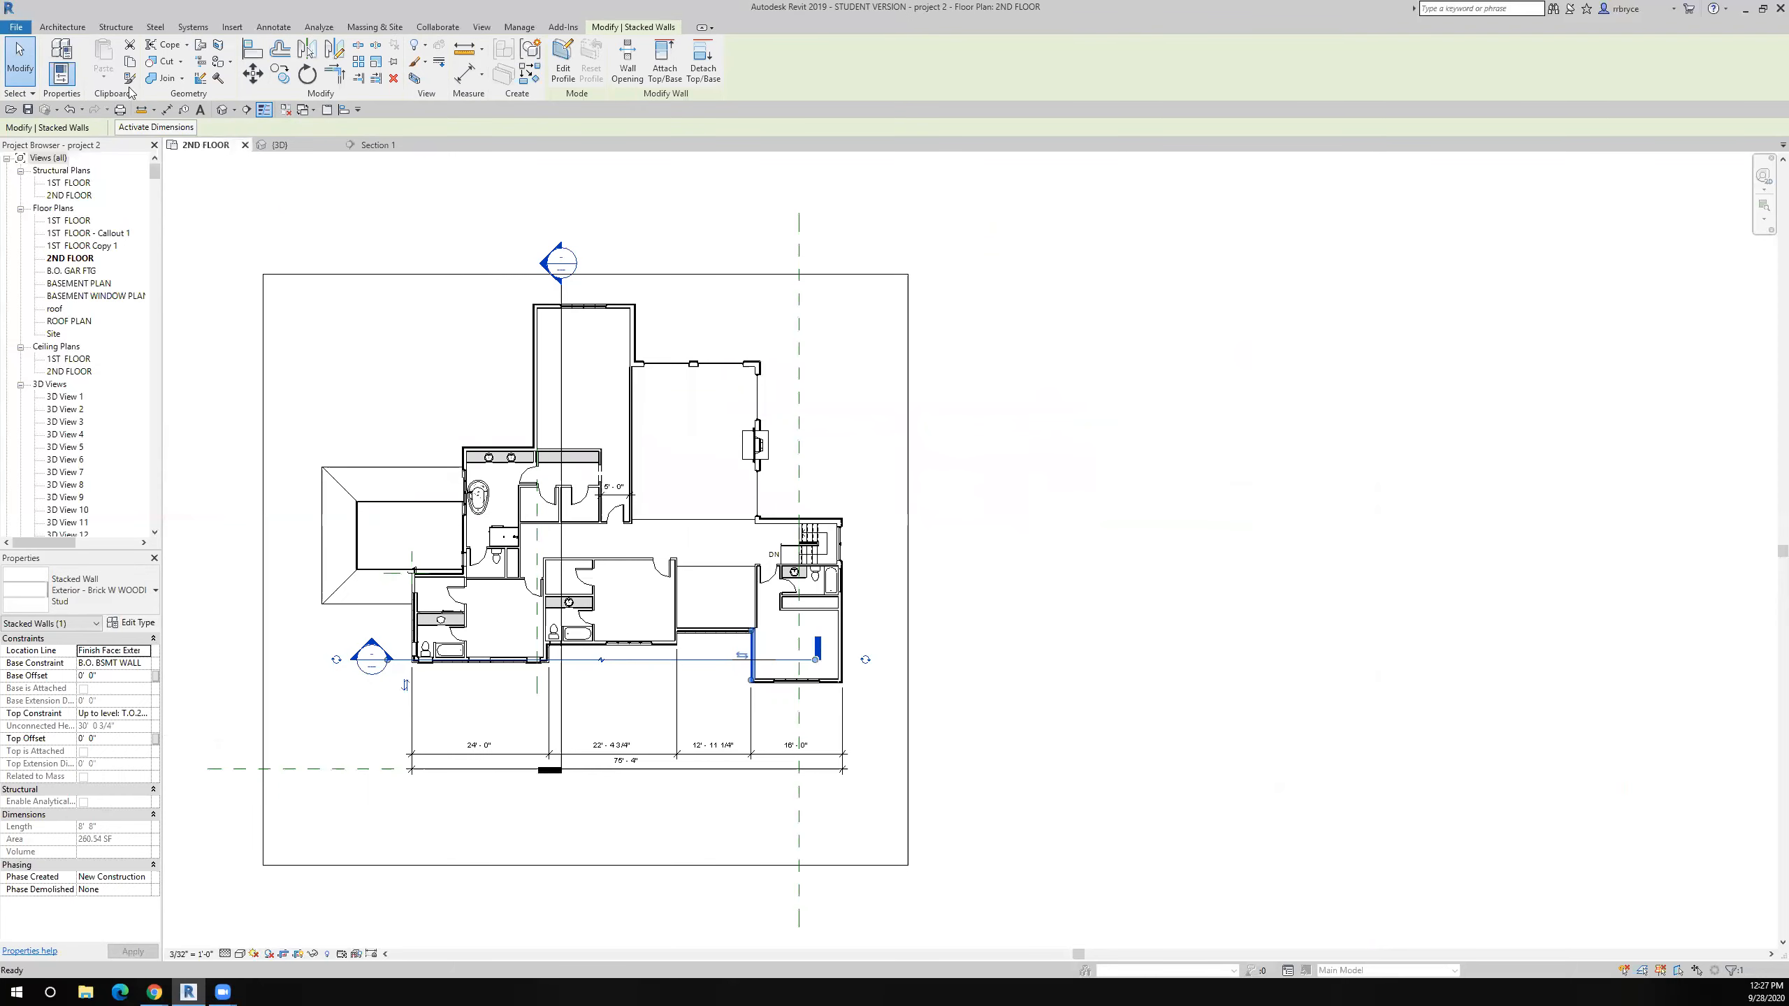
left_click(62, 26)
left_click(58, 56)
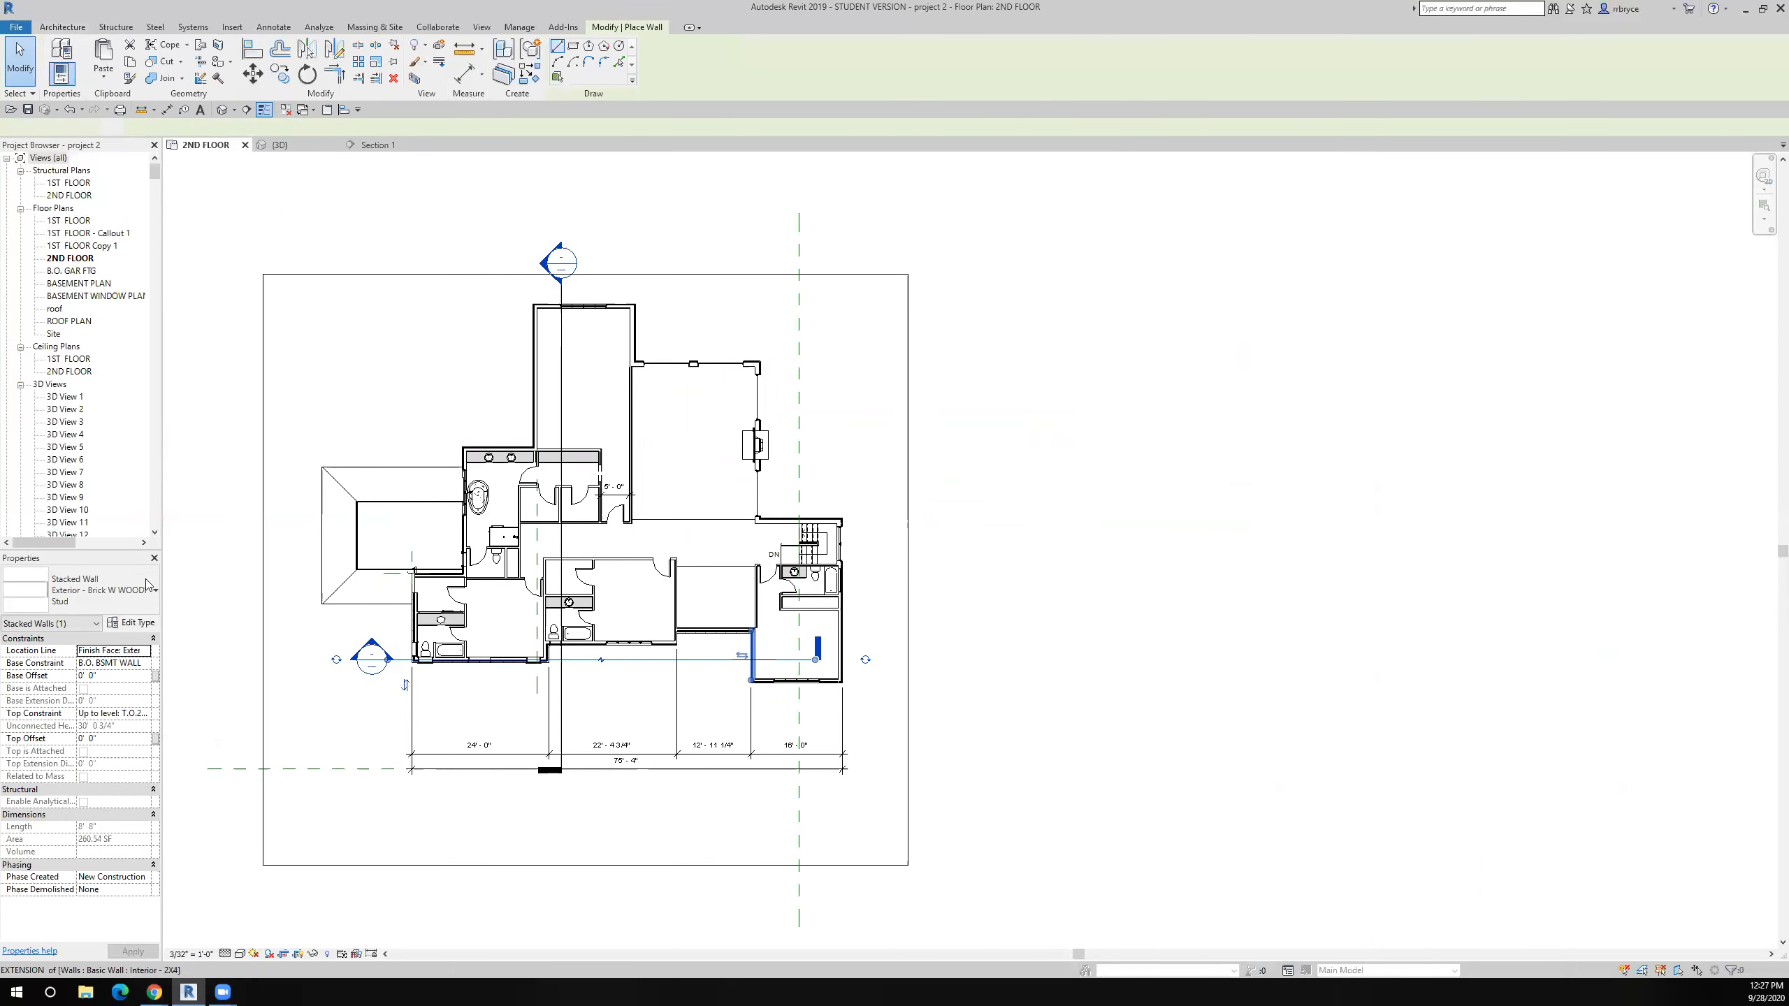
left_click(118, 588)
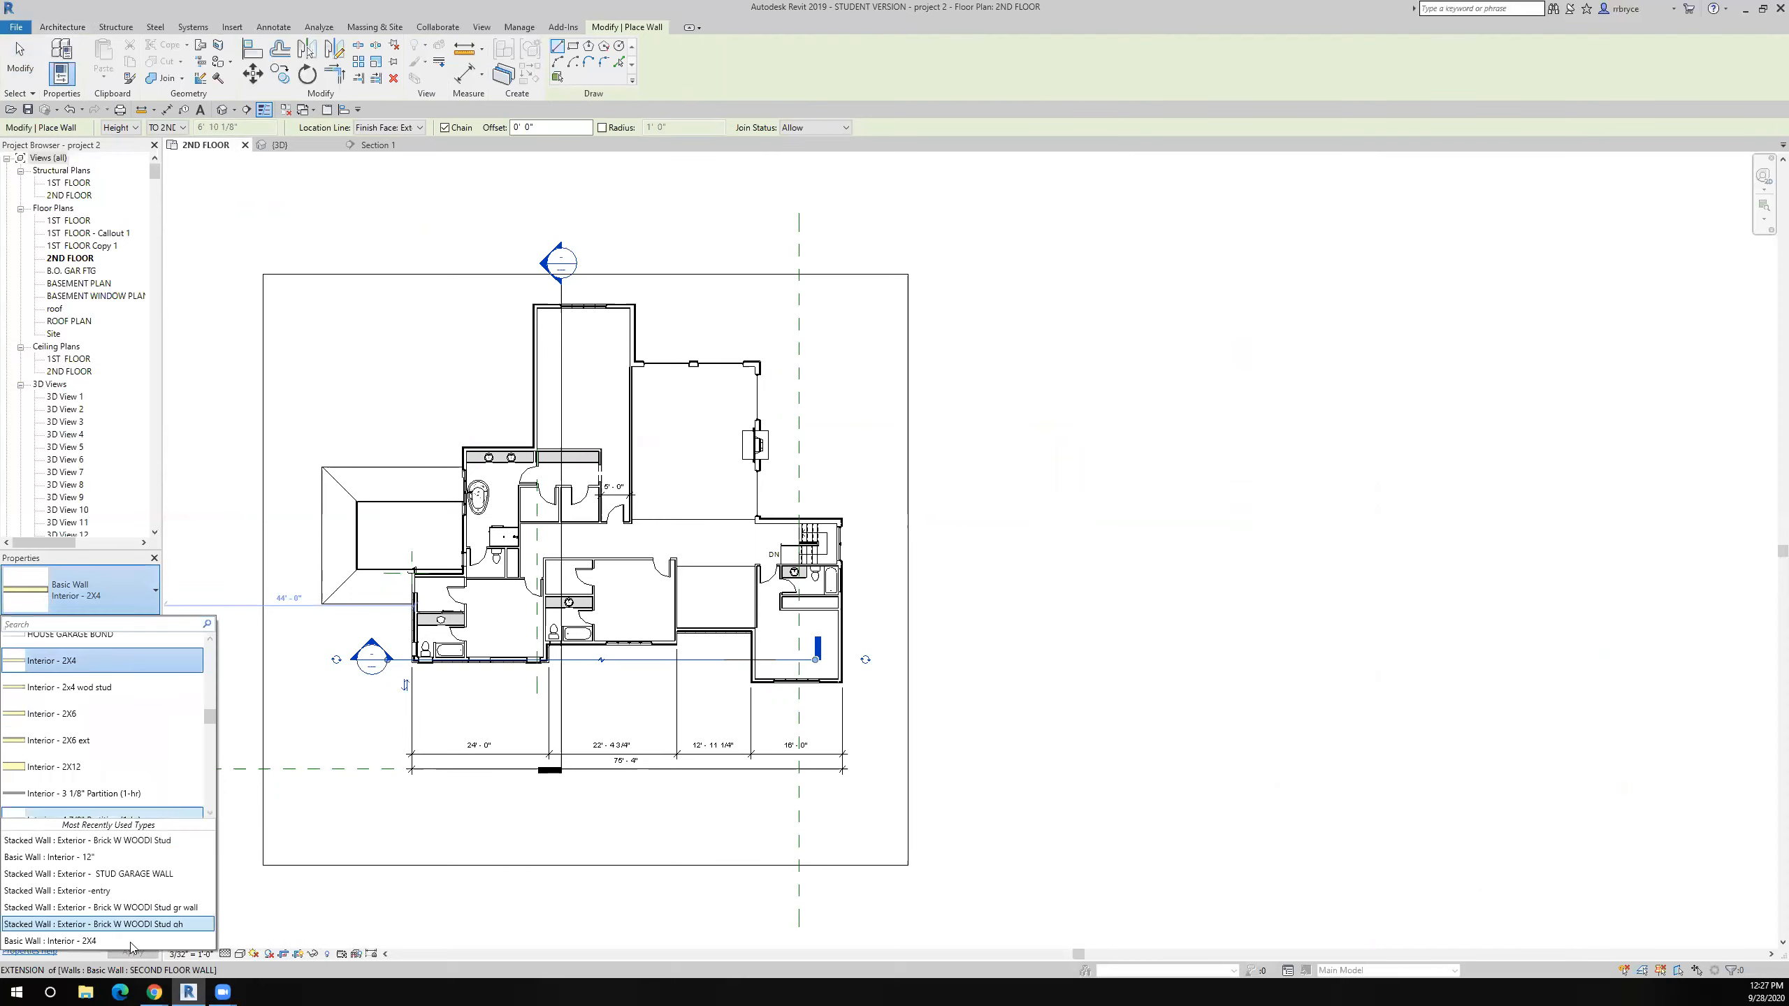
scroll(155, 734, "up", 5)
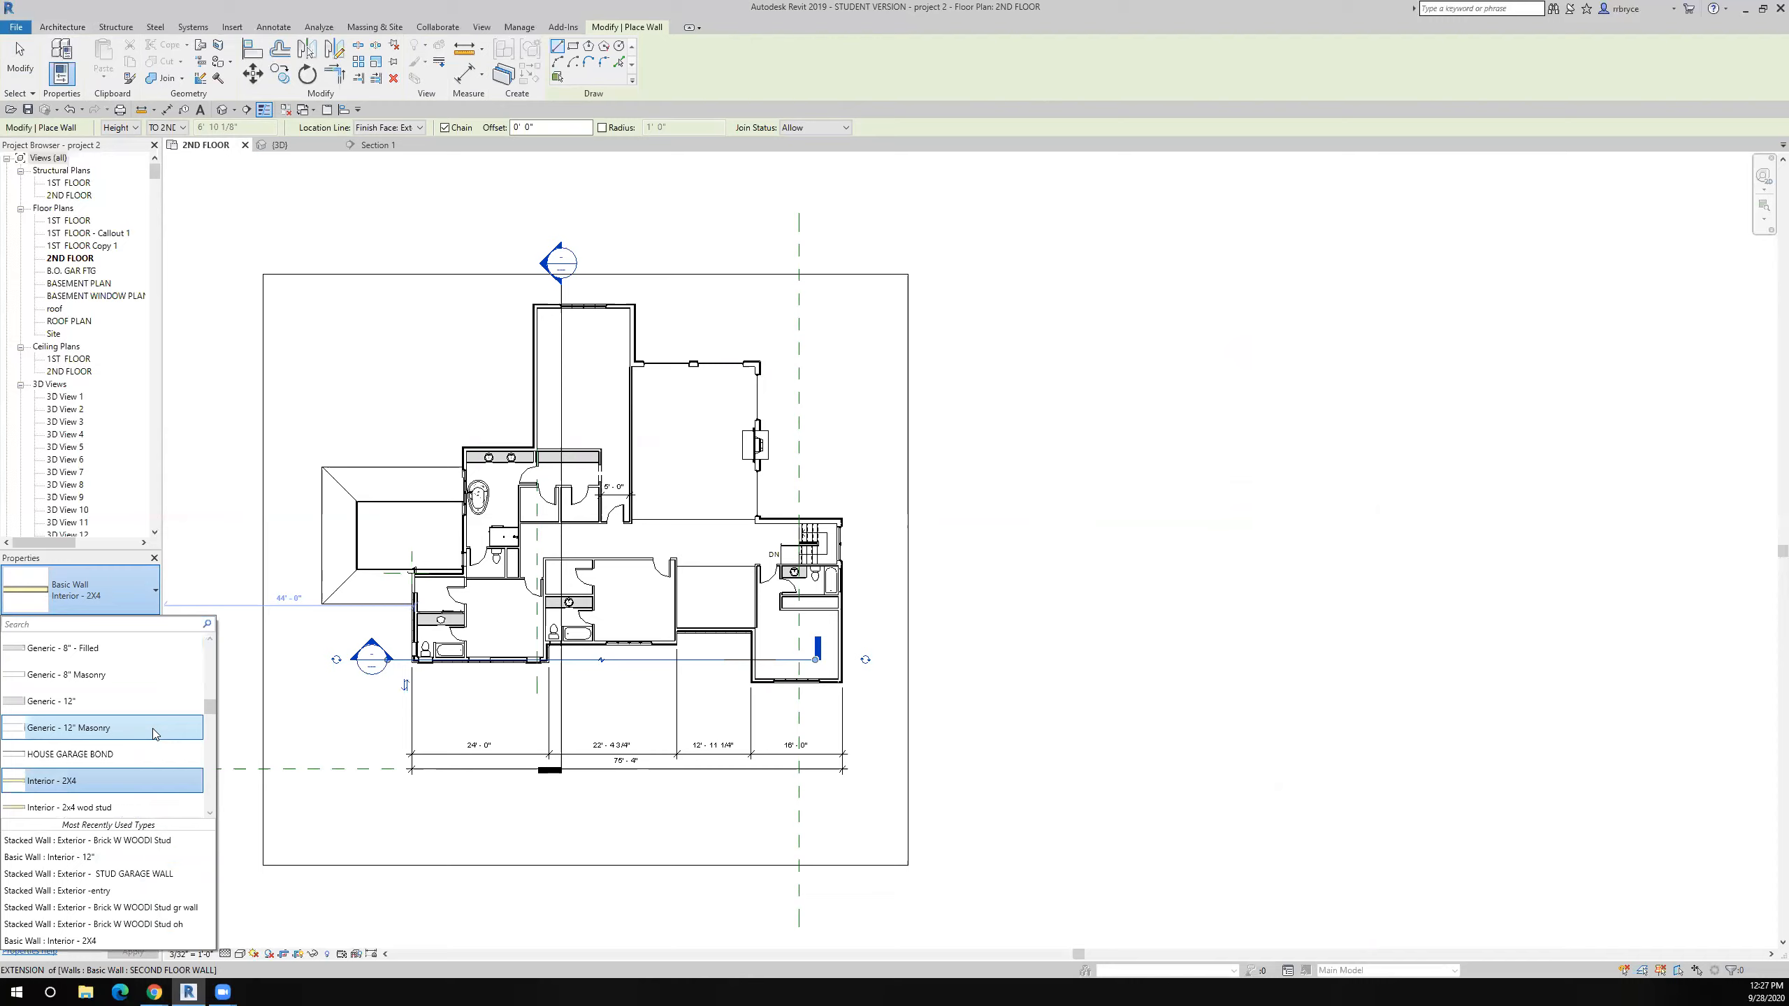
scroll(156, 734, "up", 6)
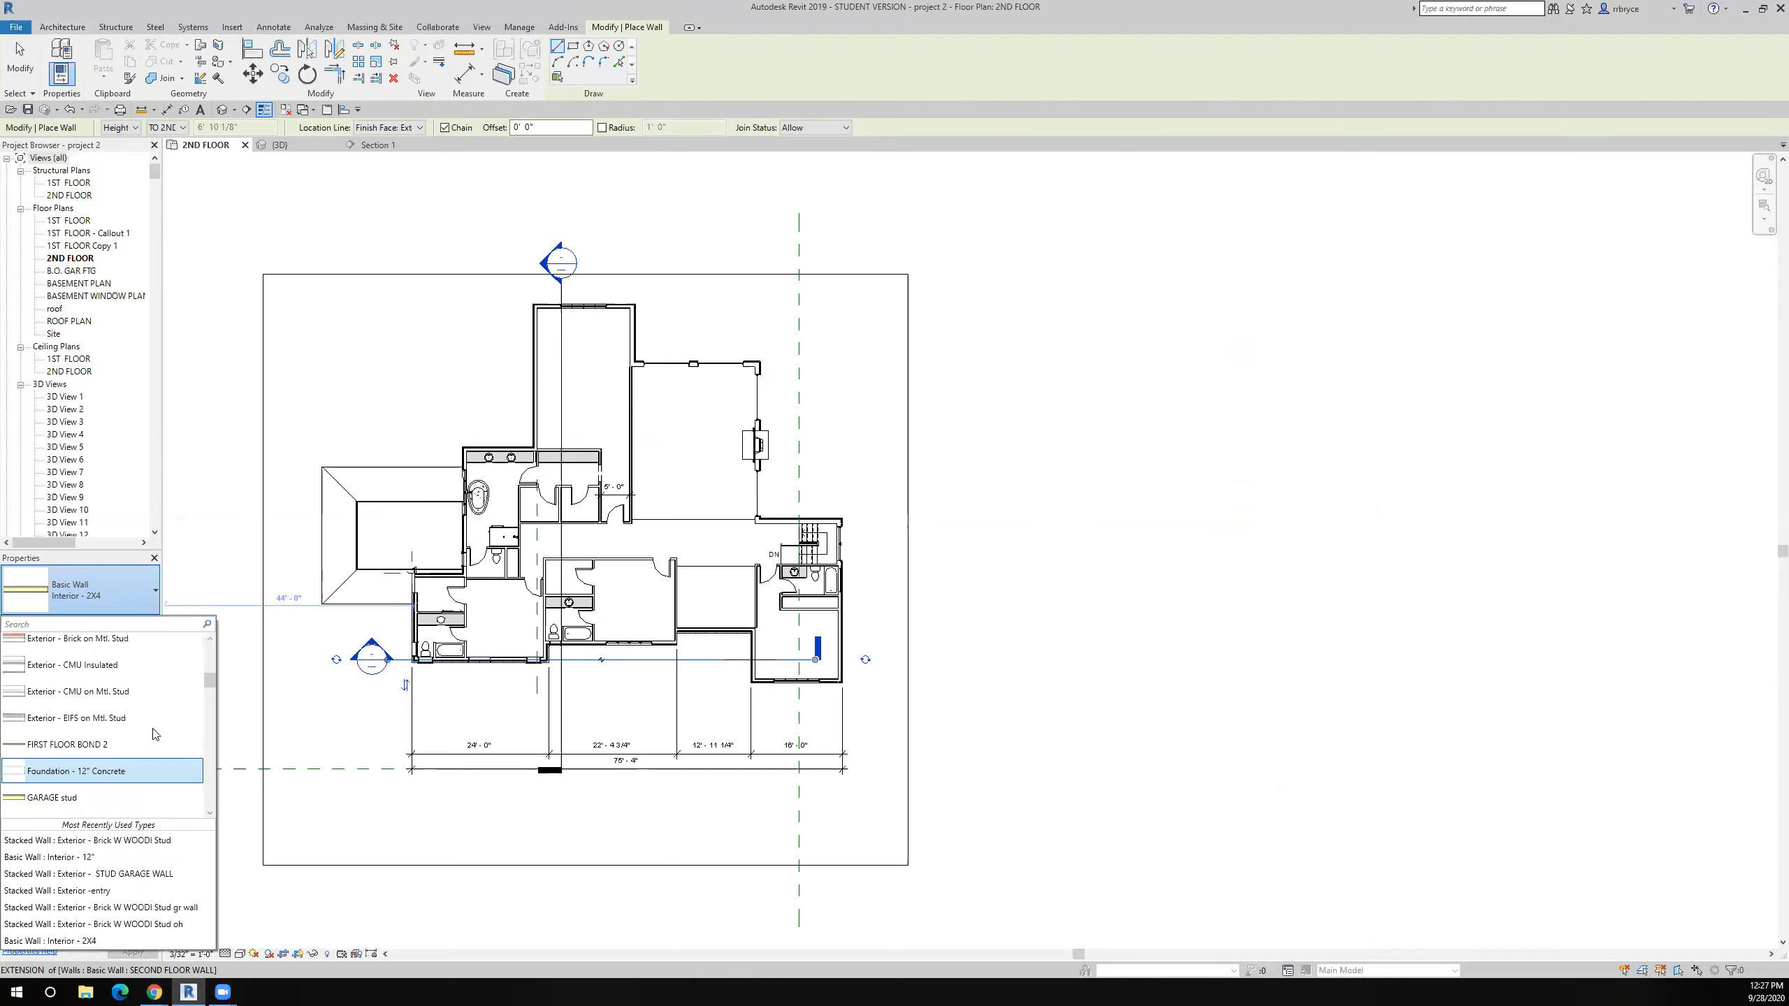
scroll(155, 734, "up", 8)
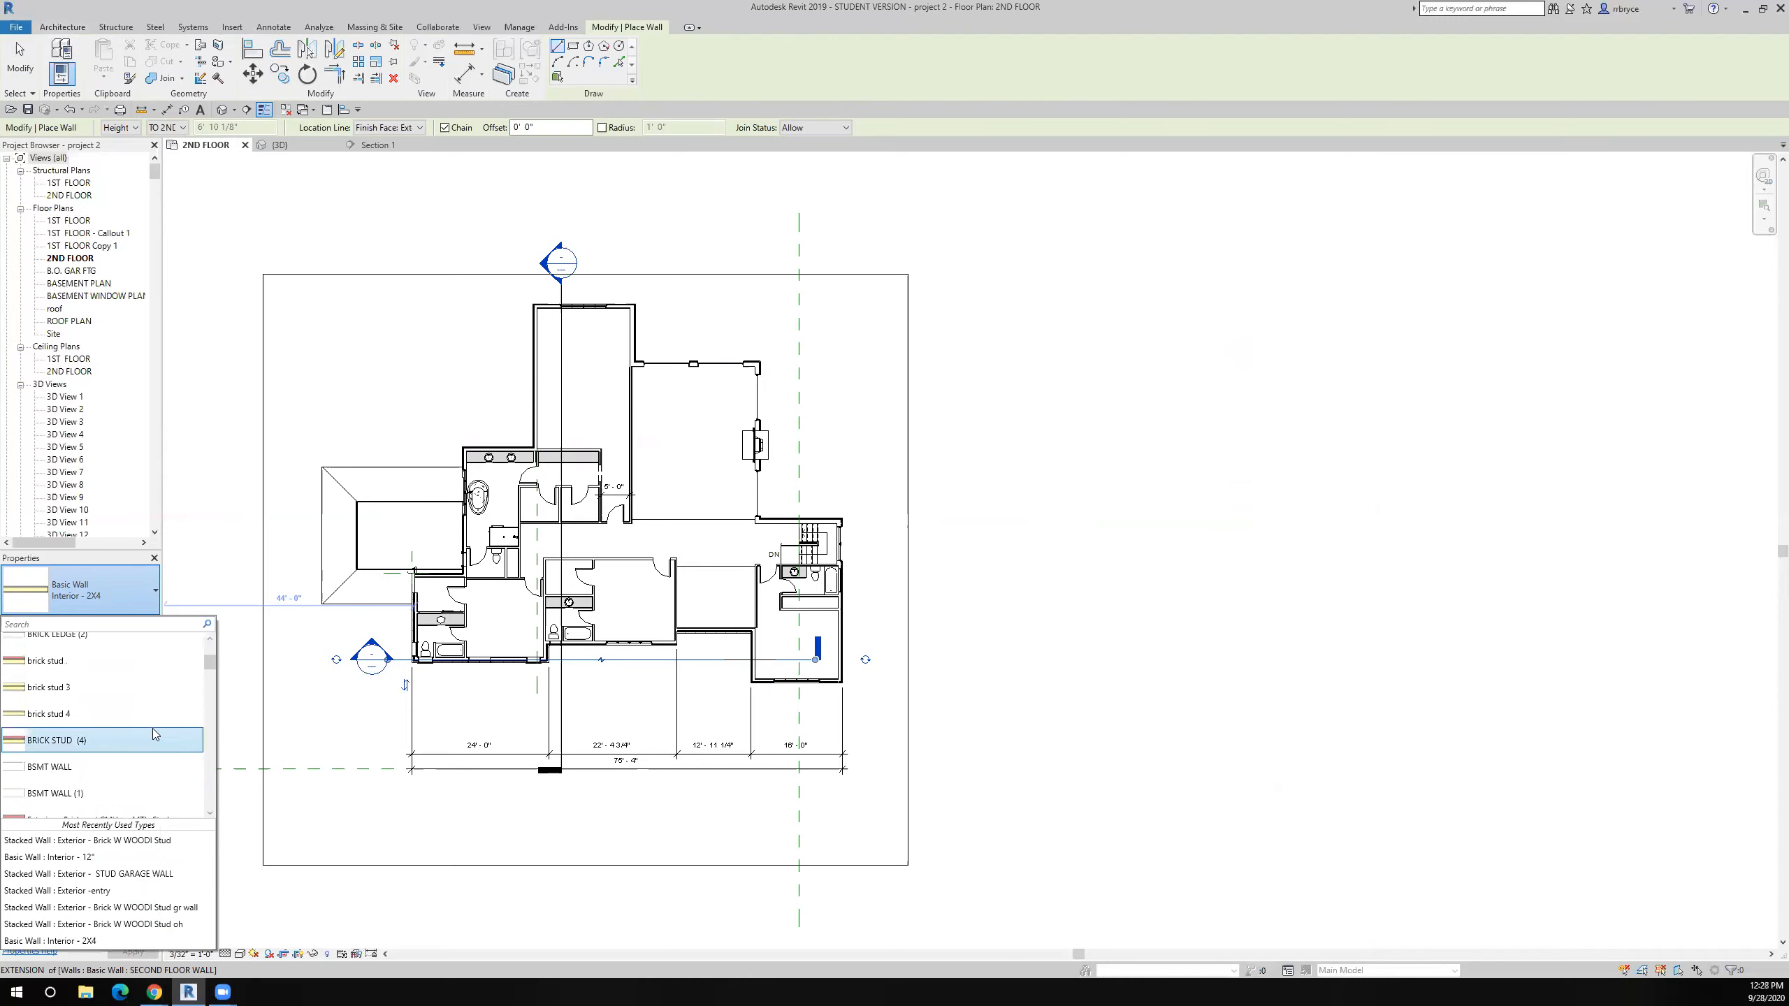
scroll(163, 690, "down", 4)
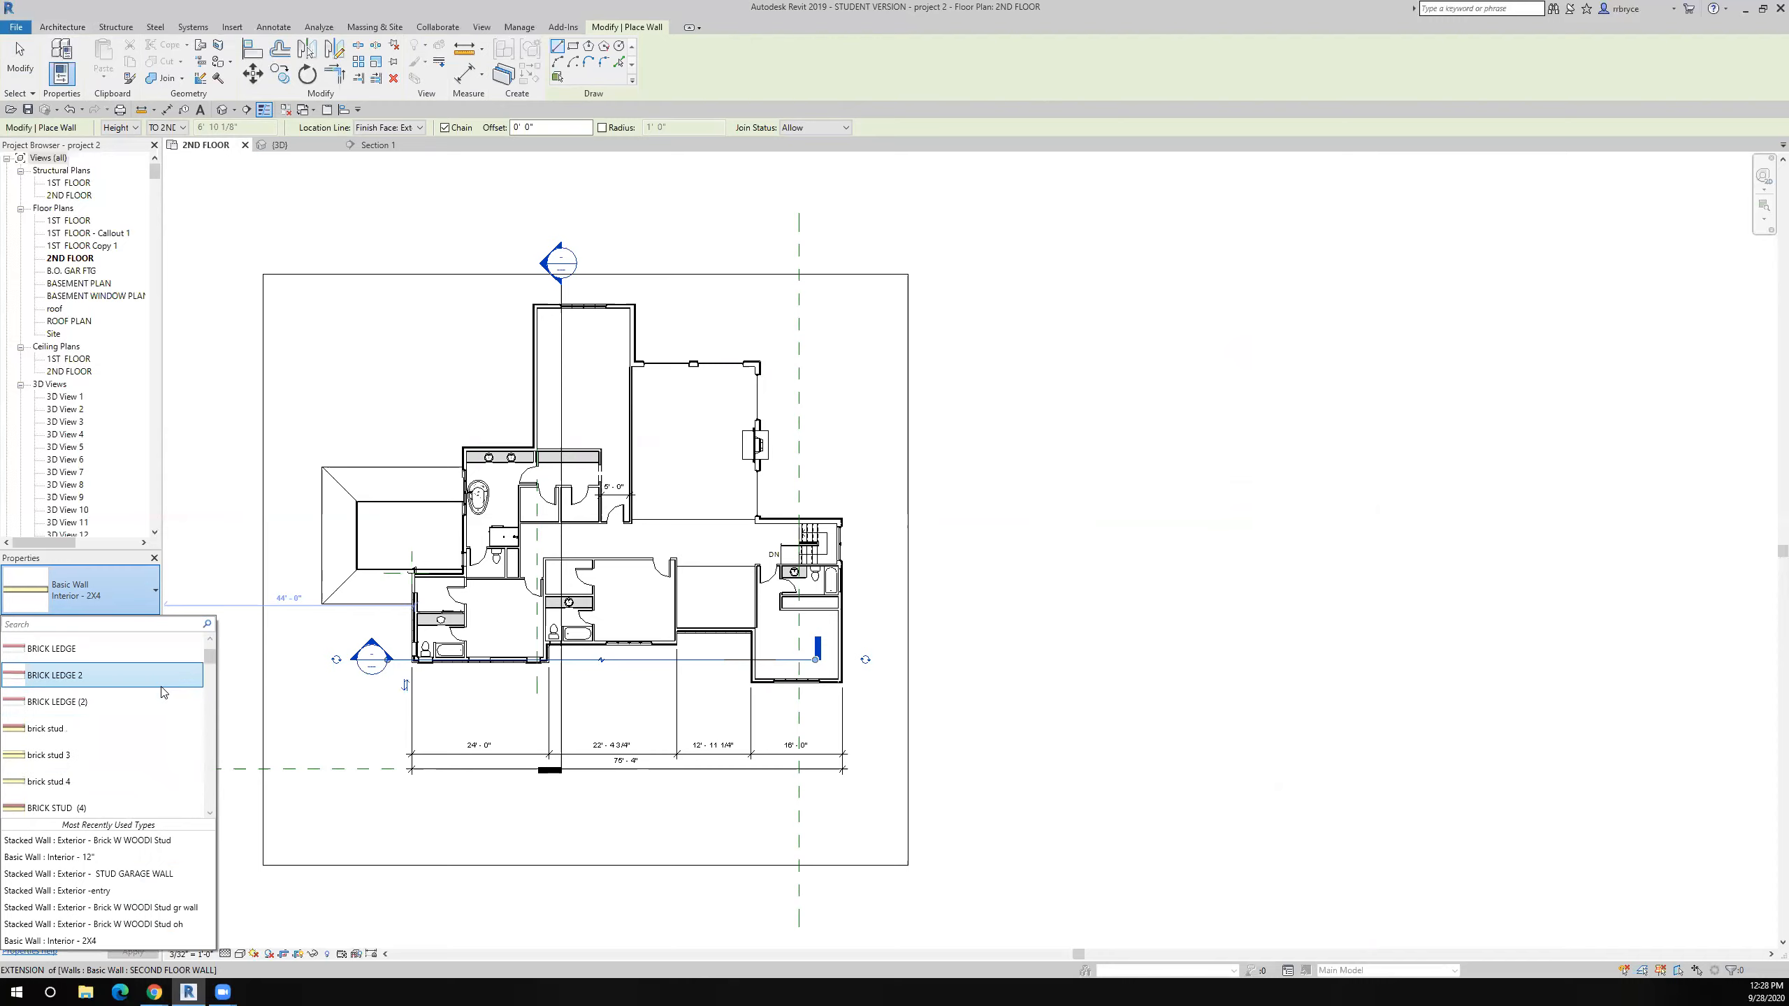
scroll(163, 692, "down", 4)
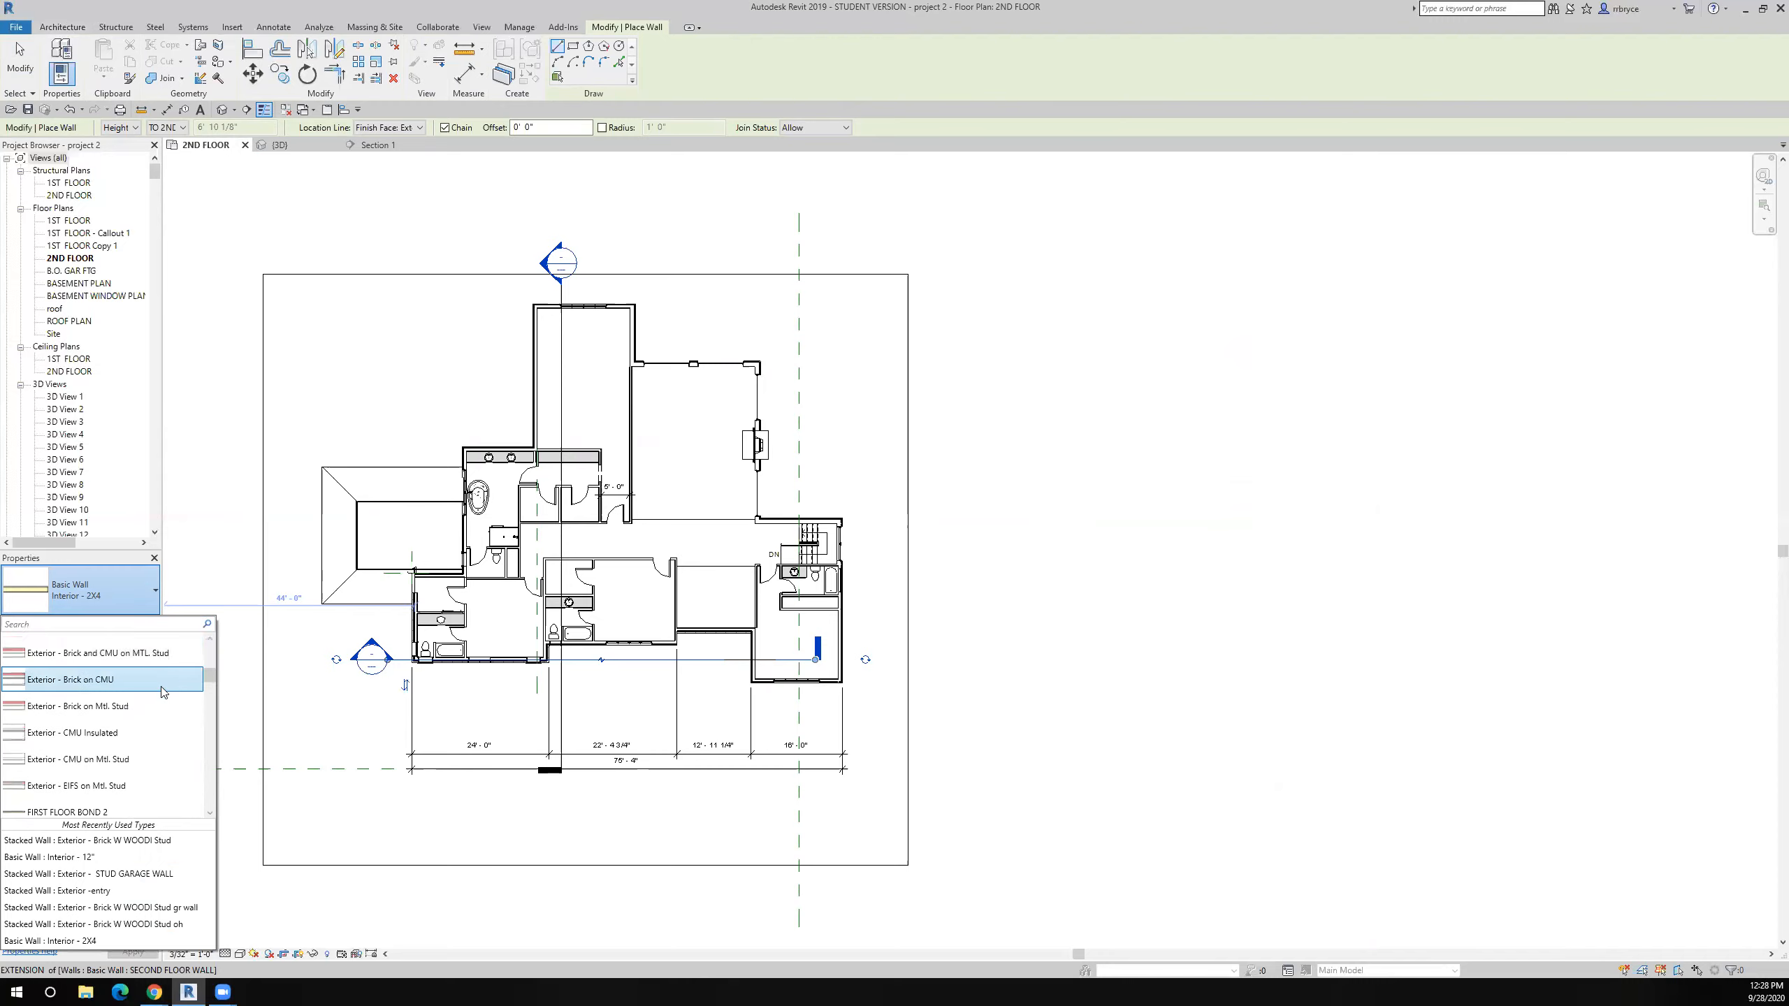
scroll(163, 691, "down", 5)
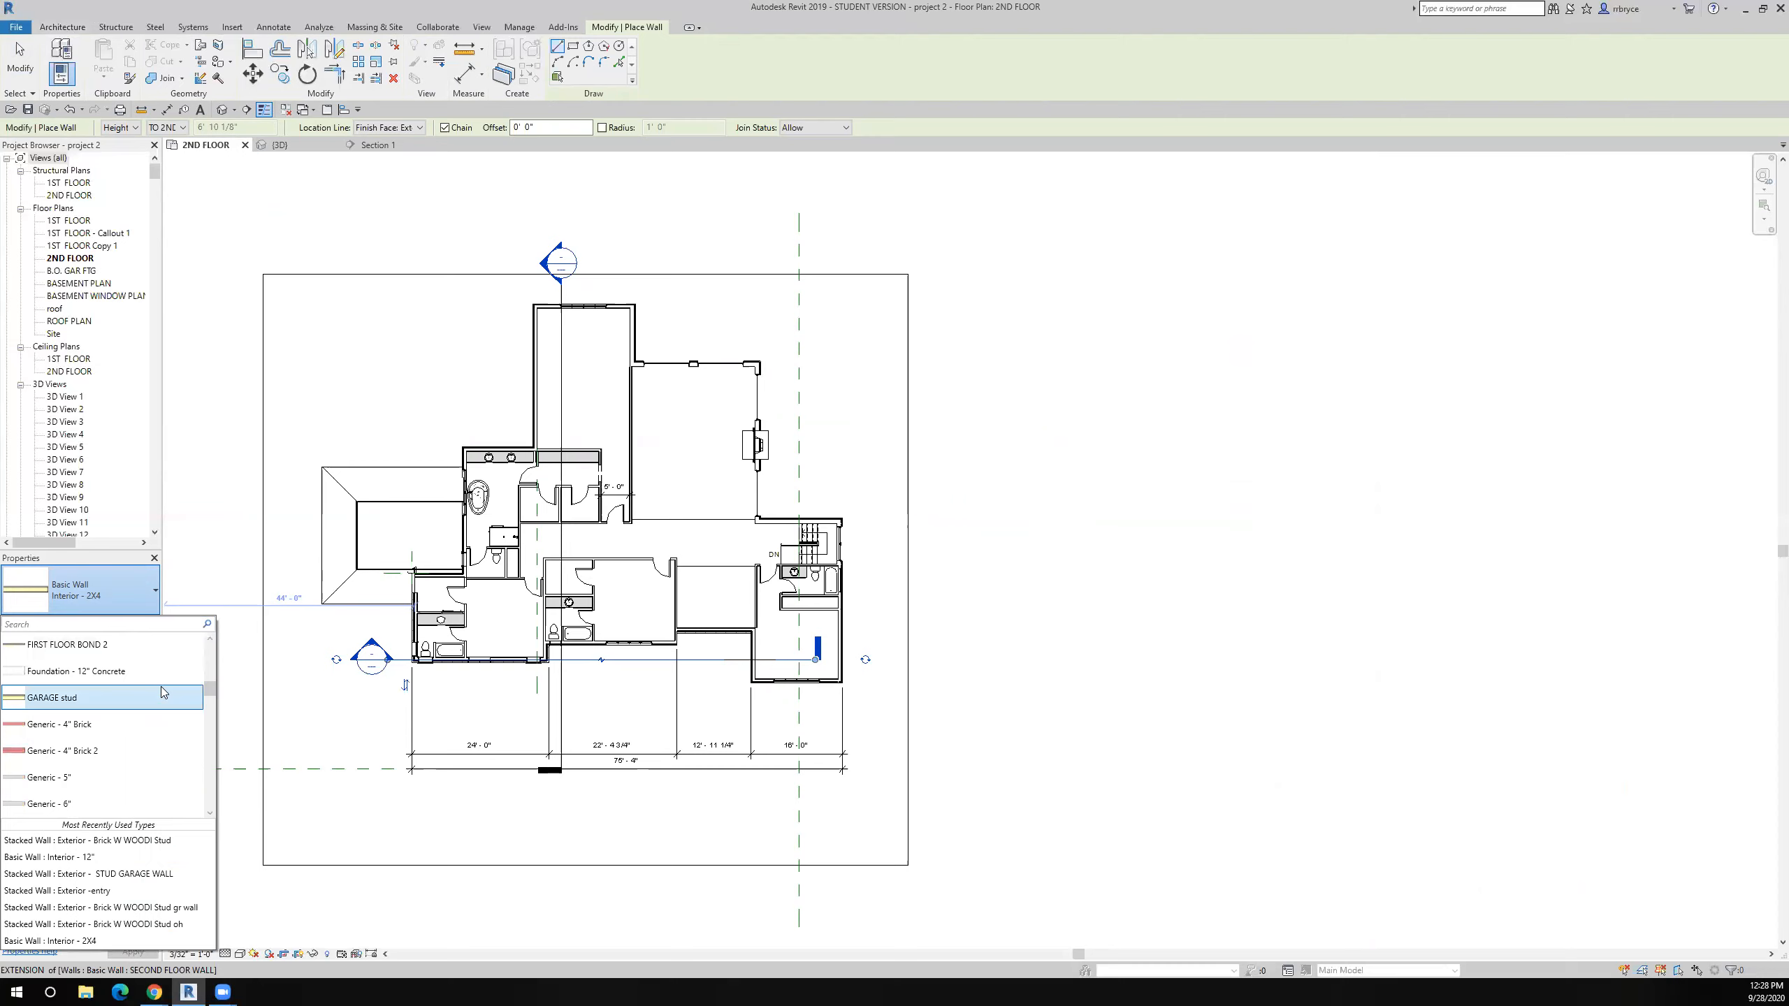
scroll(163, 692, "down", 5)
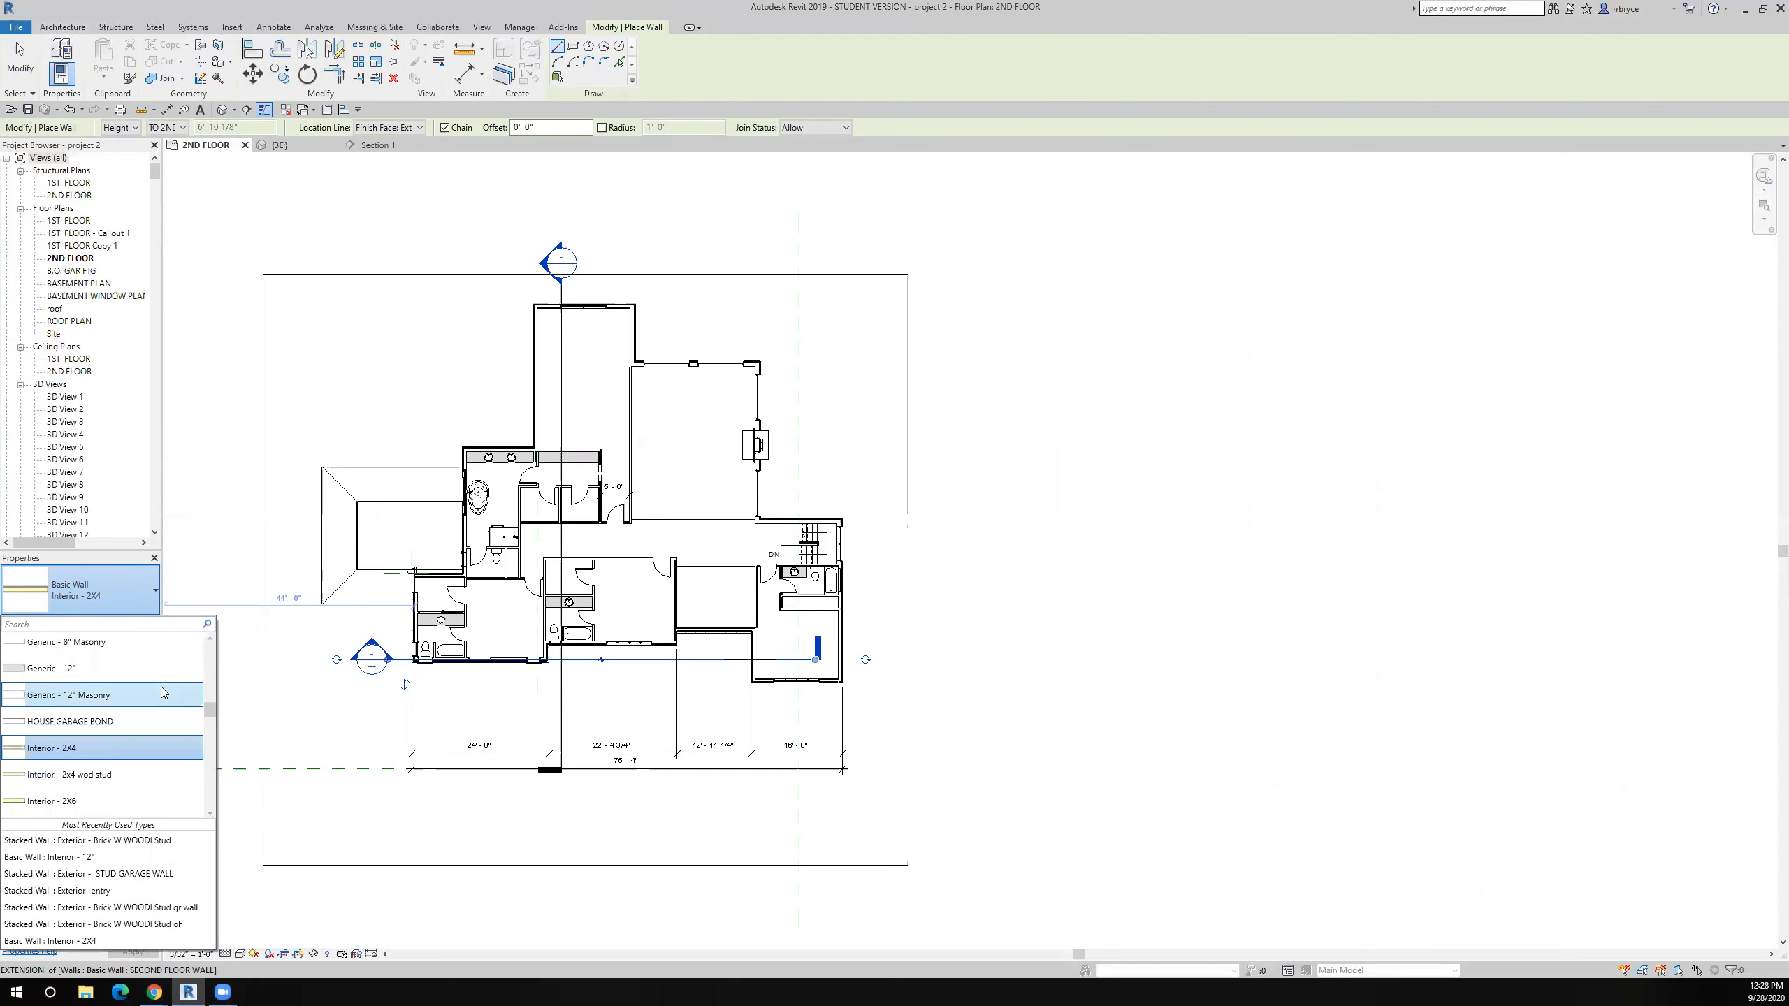
scroll(163, 692, "down", 5)
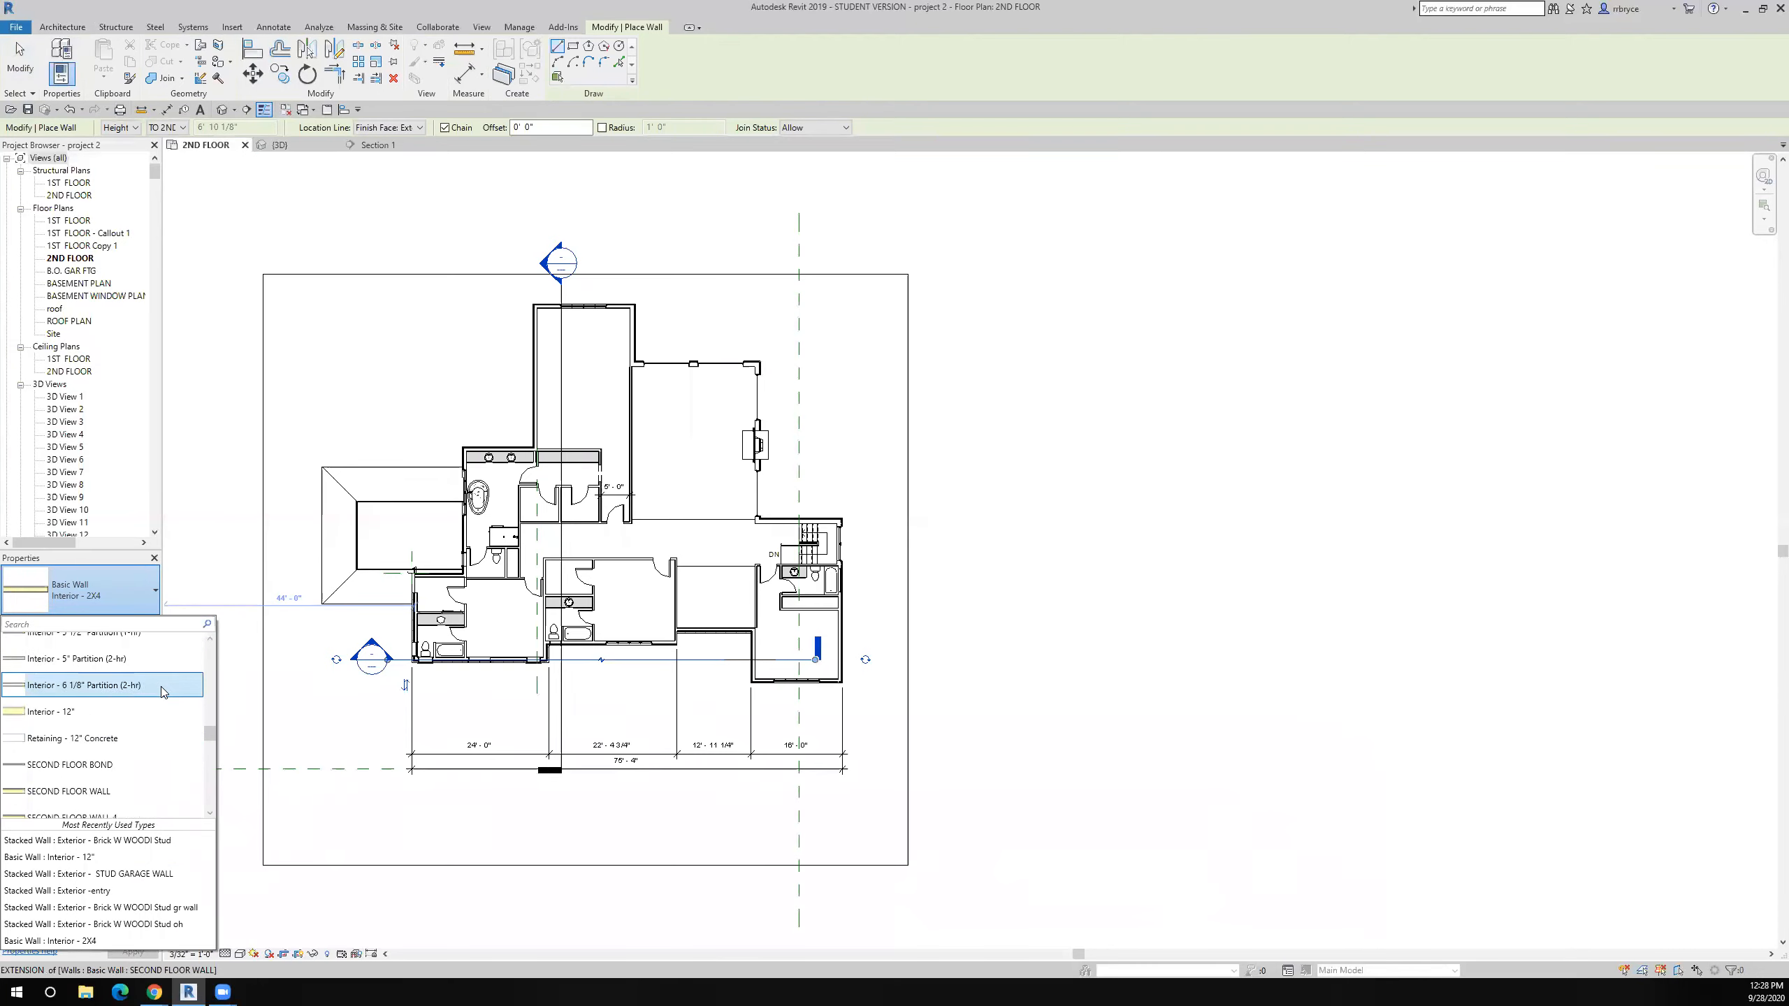
left_click(109, 770)
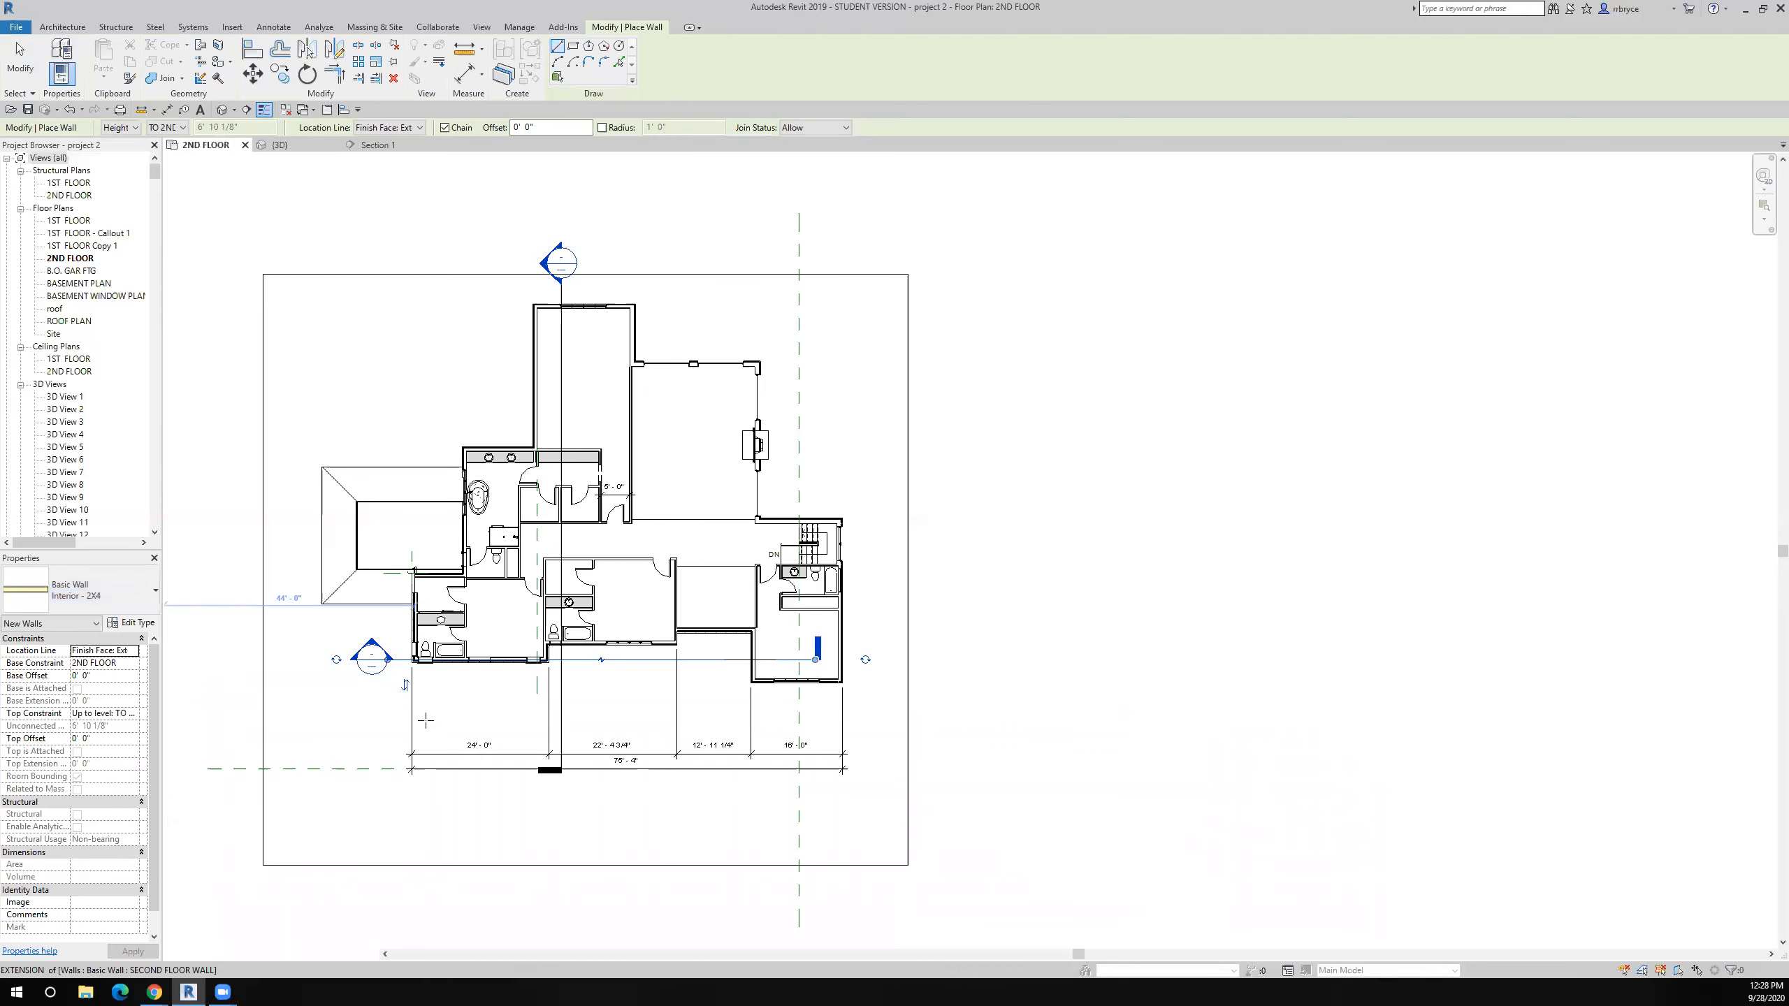
- Draw a short vertical wall, about 1' 10 1/2" long, outside the projecting bedroom's outer side, then review and dismiss the error
scroll(860, 620, "up", 4)
left_click(862, 606)
left_click(858, 631)
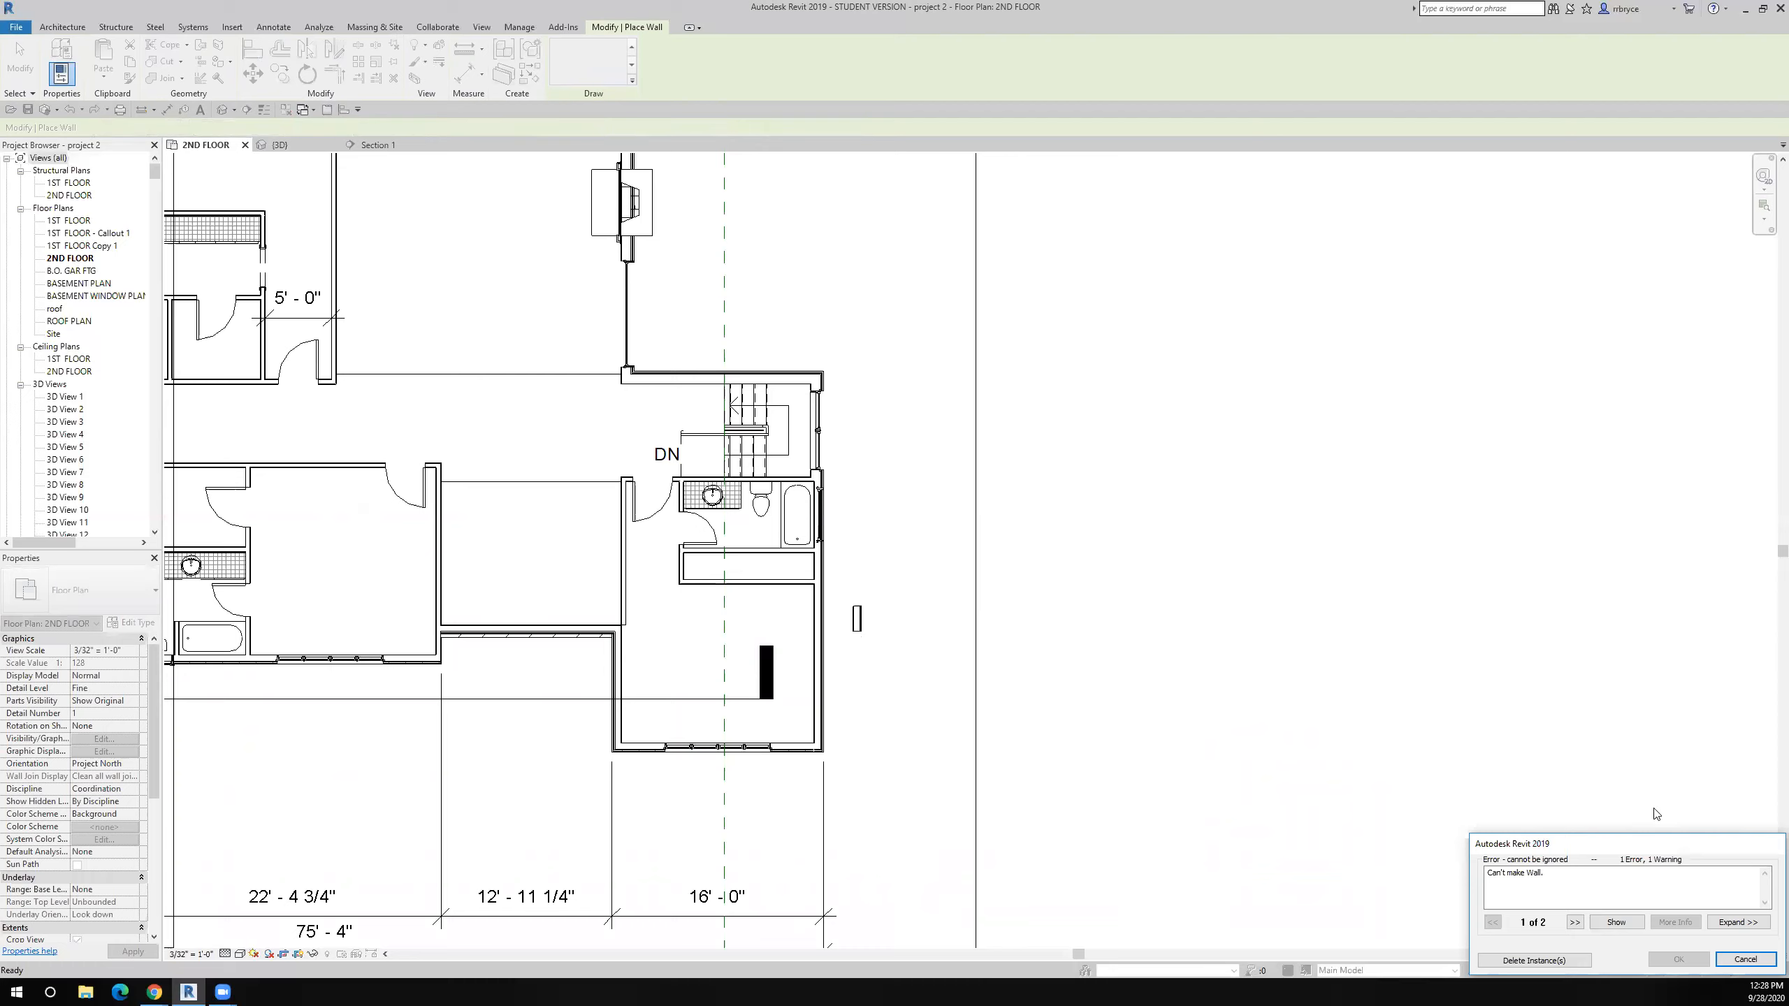
left_click_drag(1648, 849, 1630, 839)
left_click_drag(1199, 442, 1200, 442)
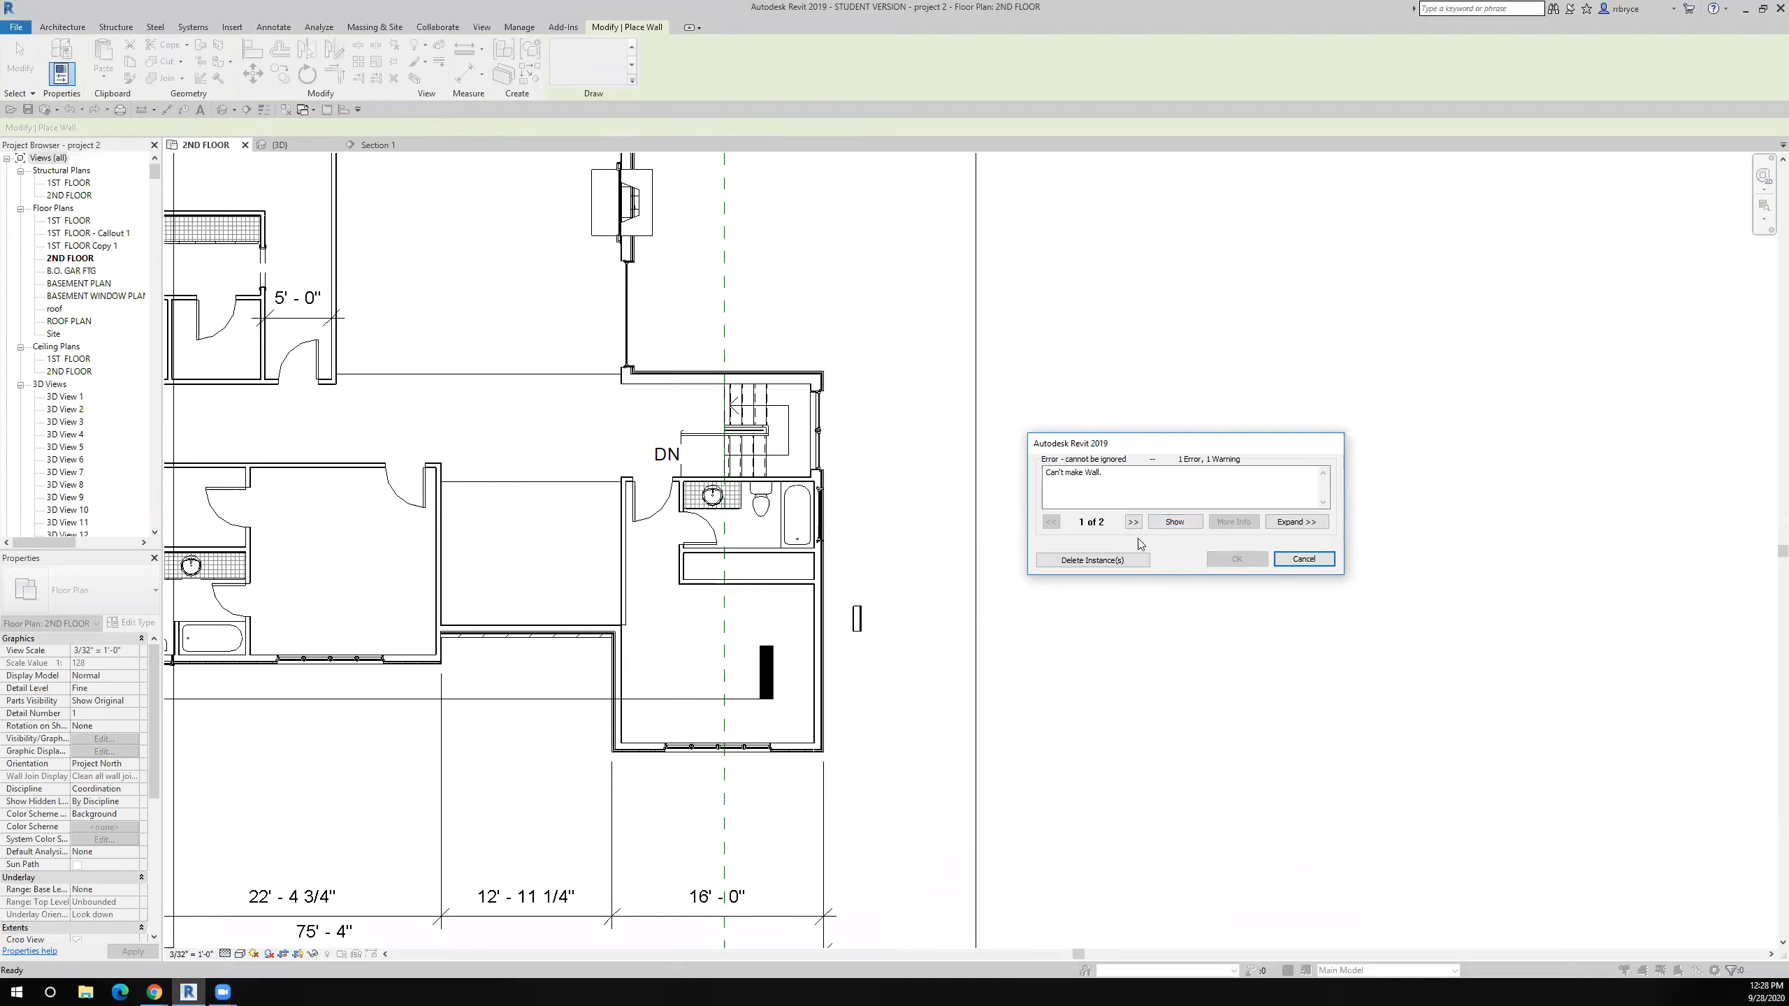
left_click(1289, 522)
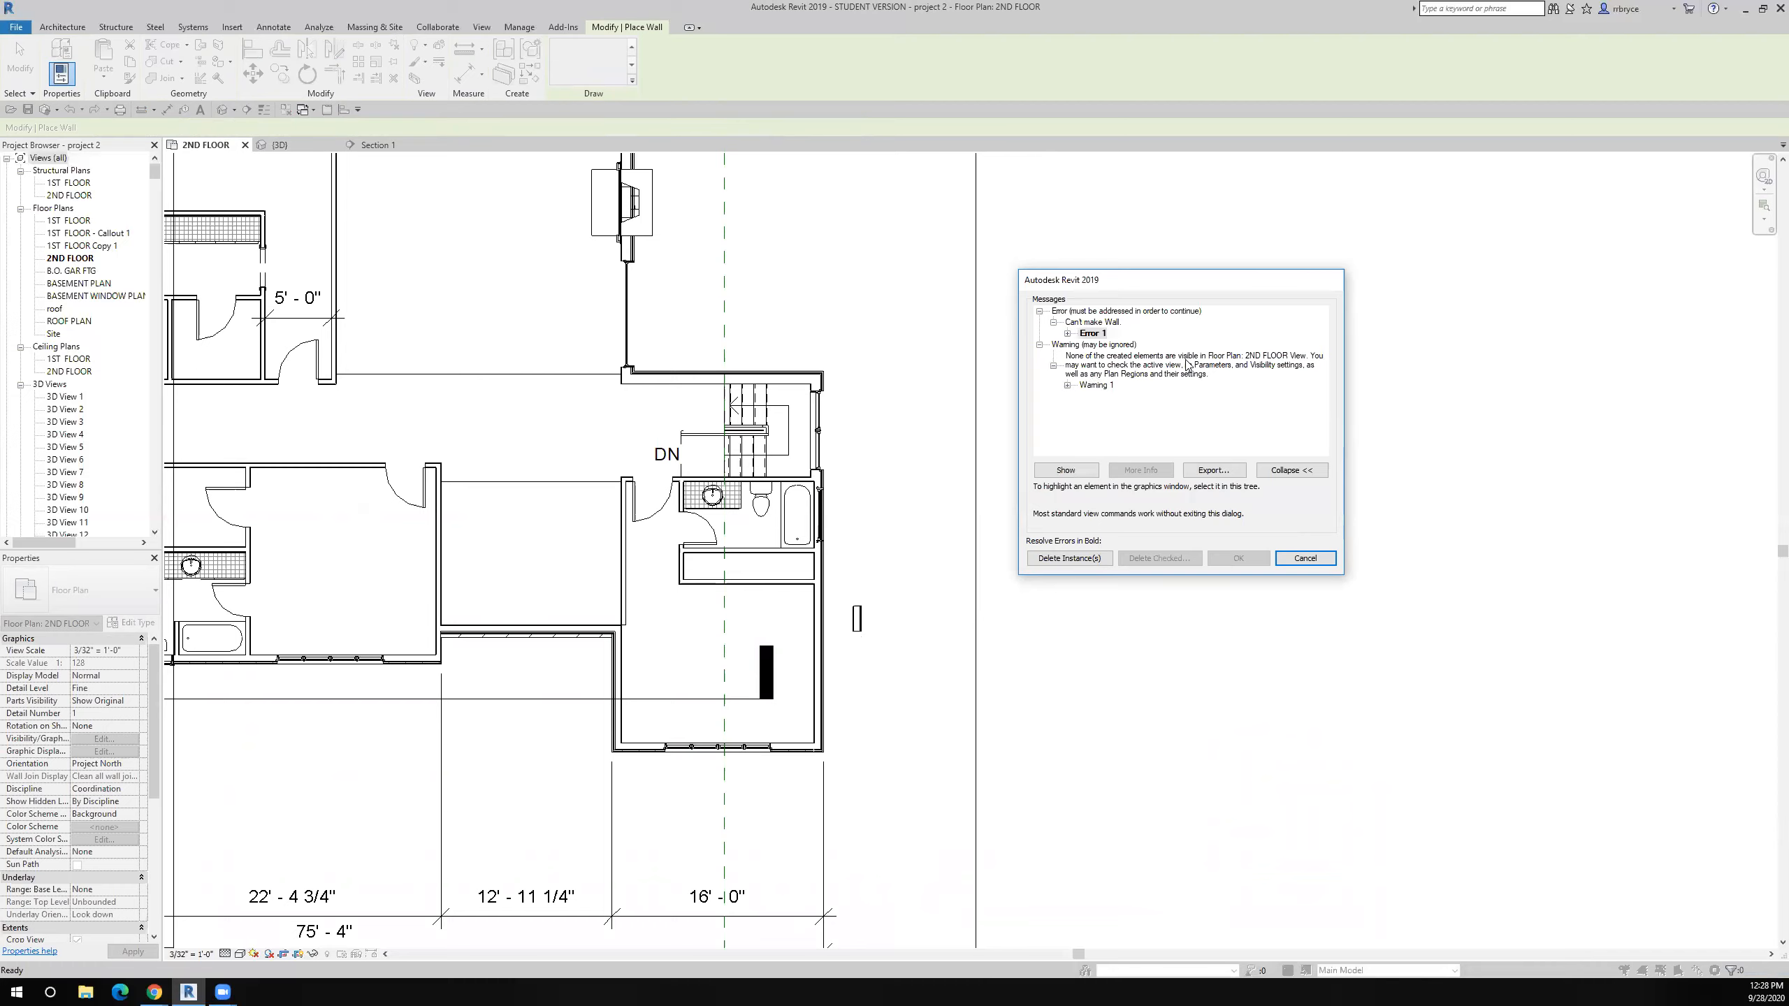
left_click(1289, 562)
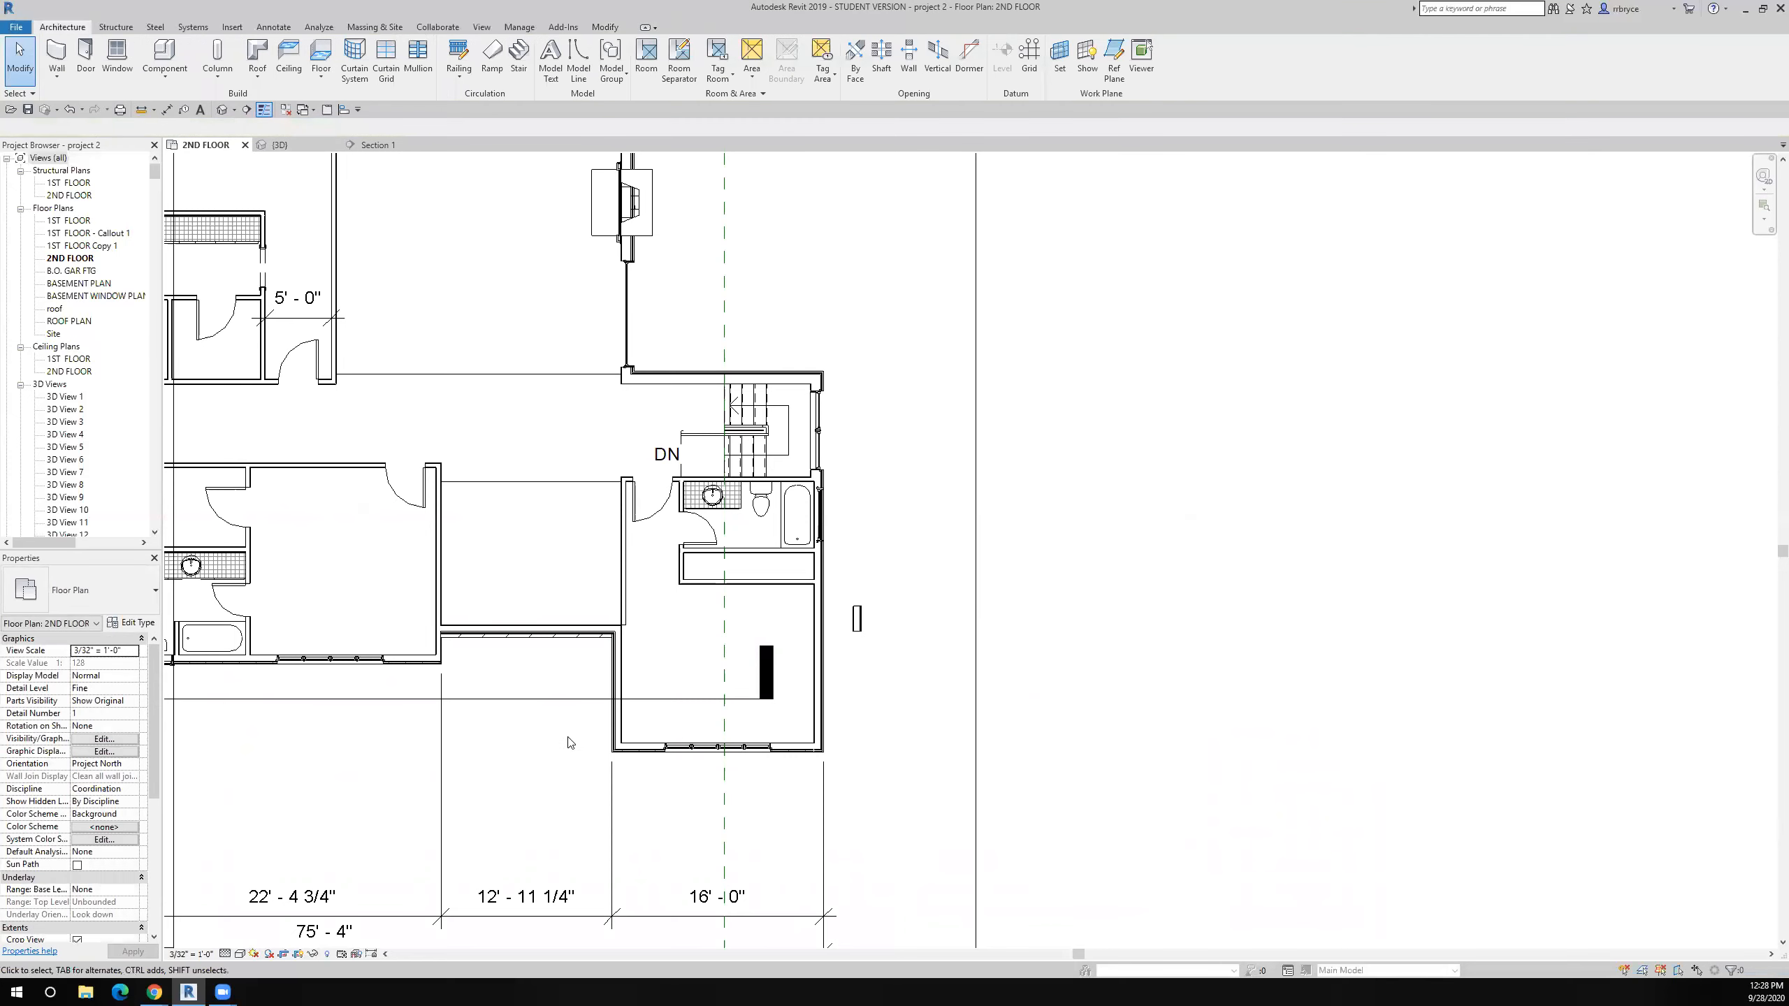
- Measure across the interior 2X4 wall where it meets the projecting bedroom's inner exterior wall
scroll(701, 603, "up", 6)
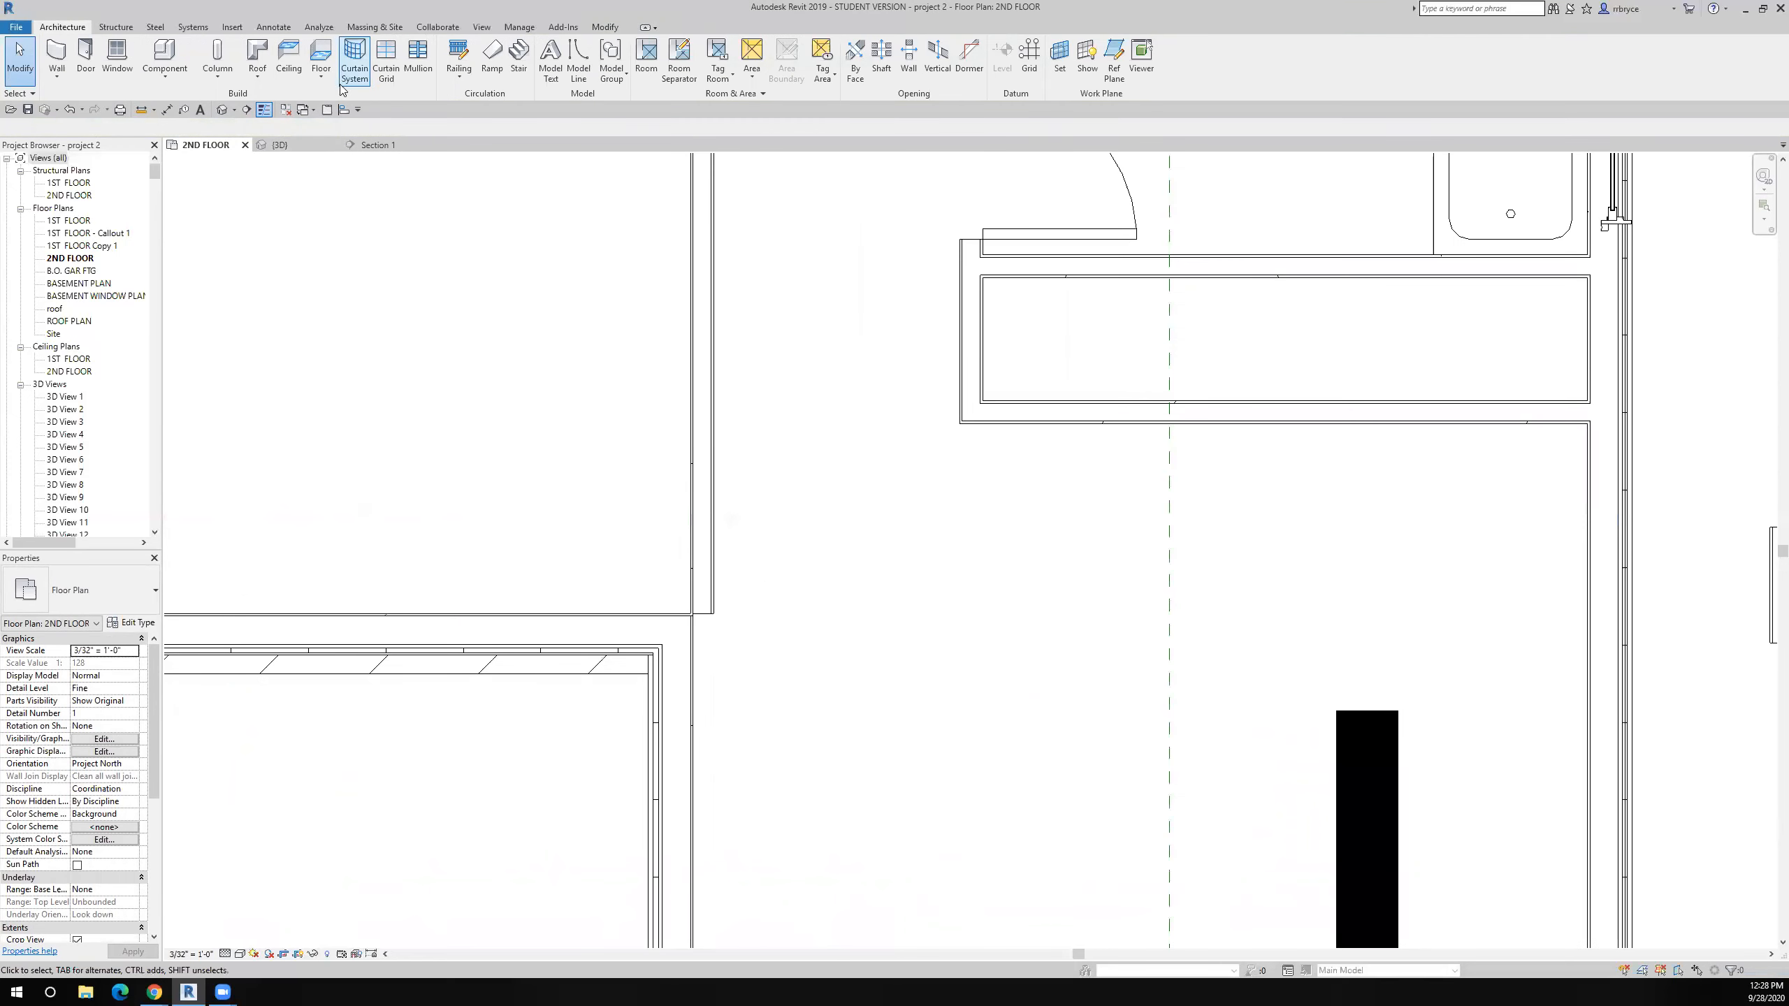
scroll(718, 568, "up", 4)
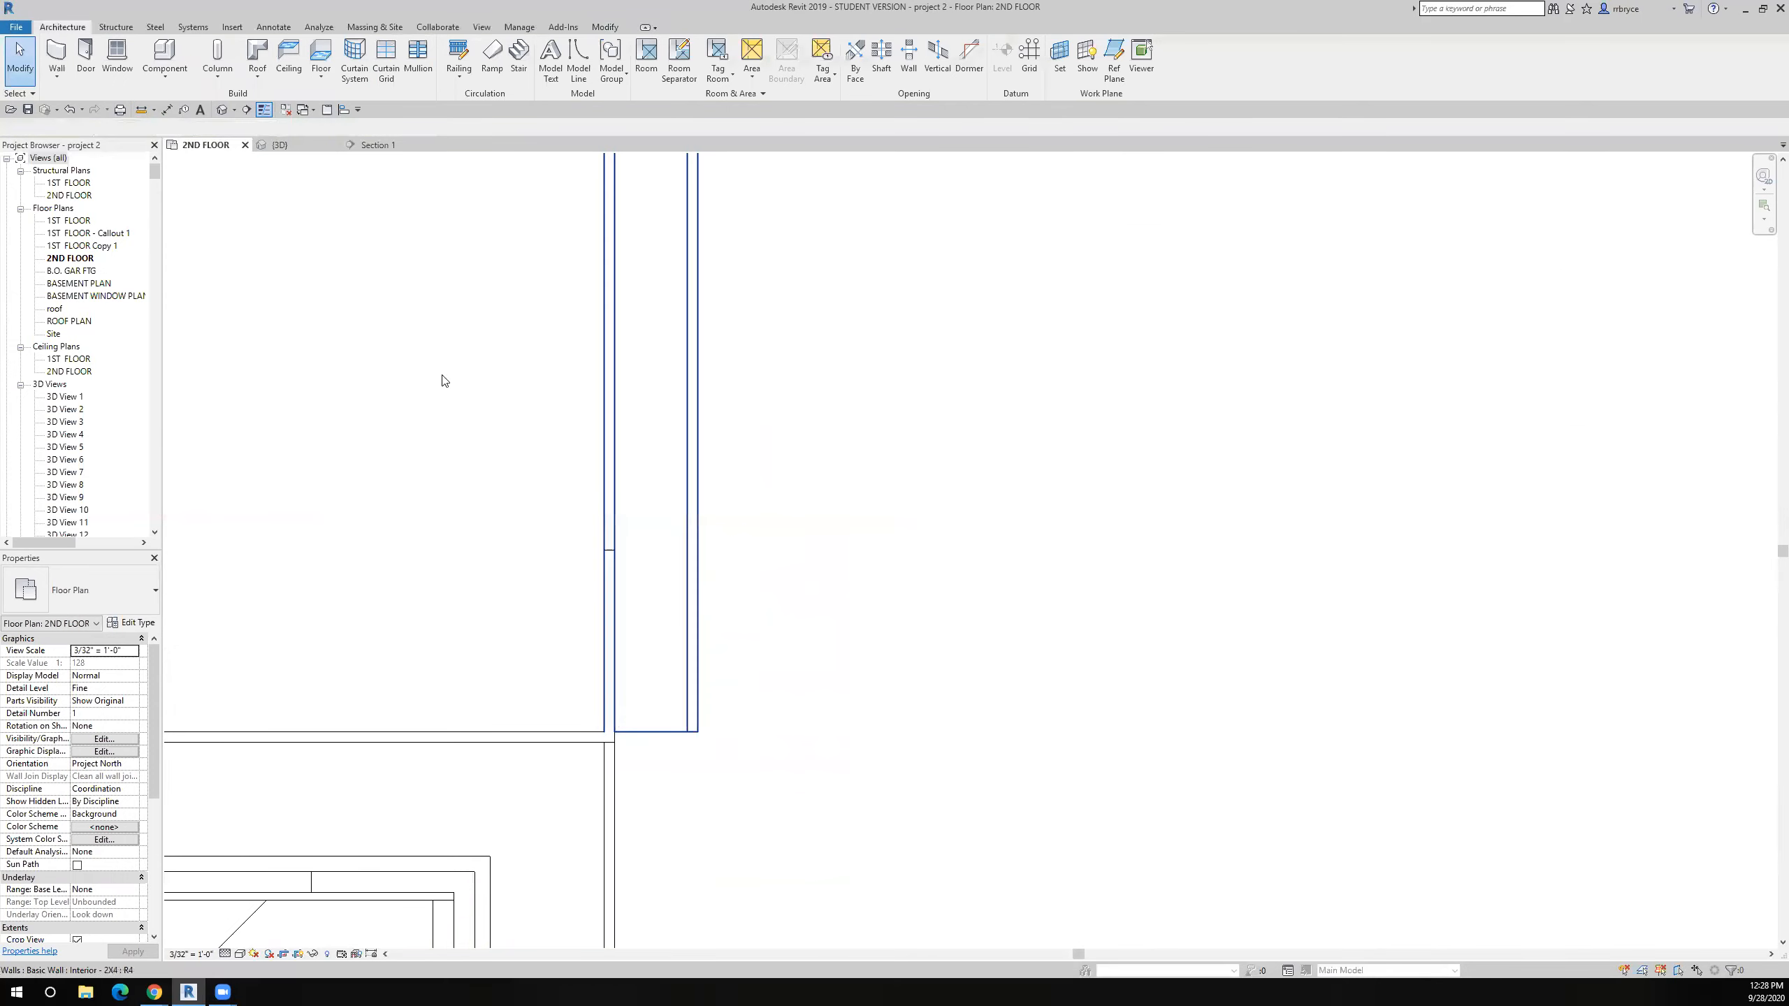
left_click(142, 110)
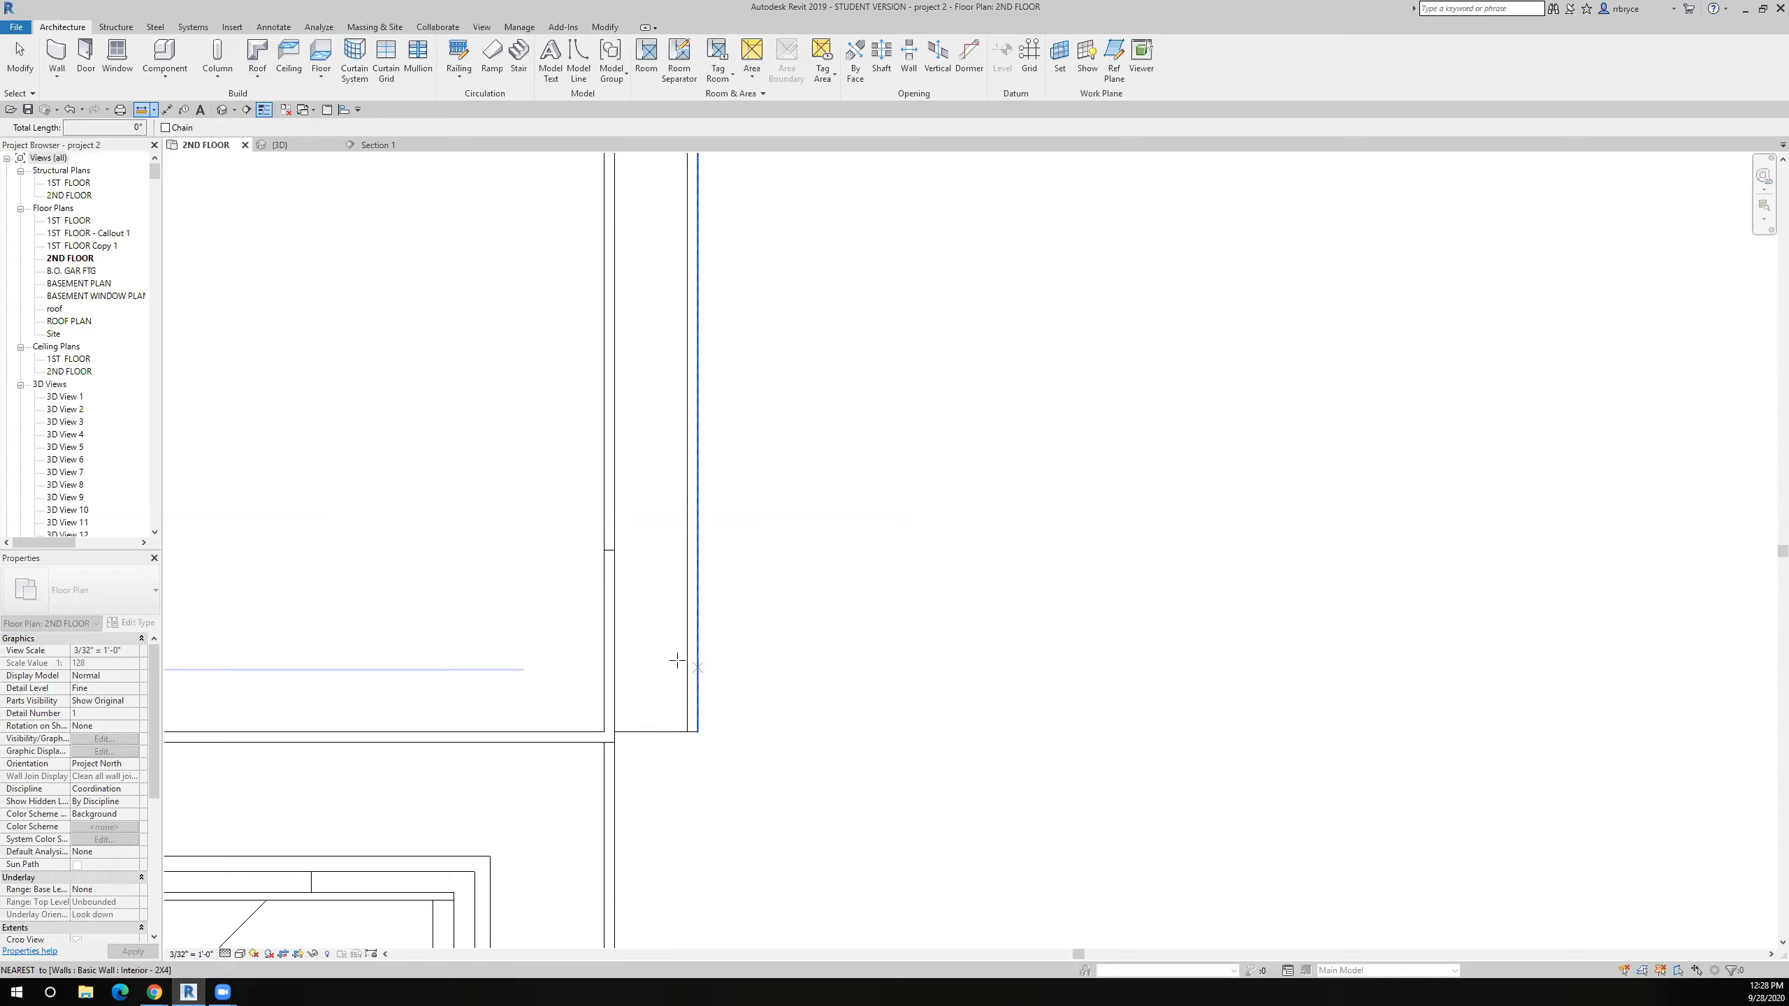
left_click(136, 113)
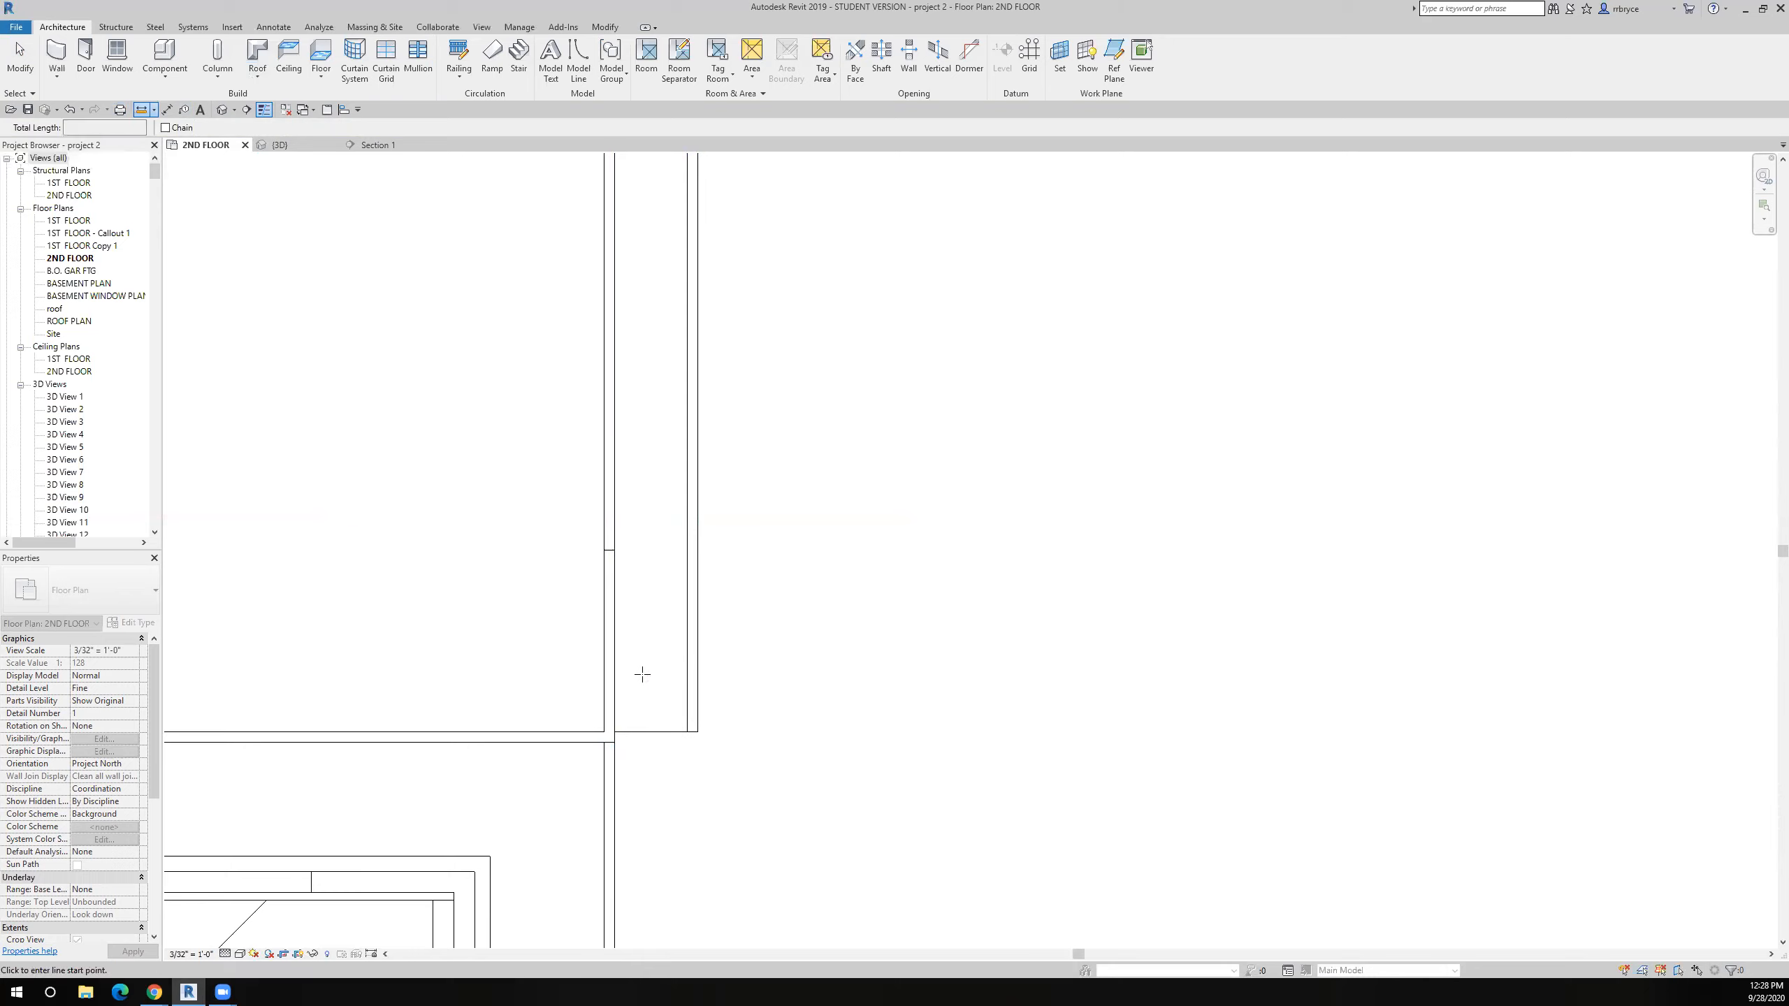
left_click(599, 719)
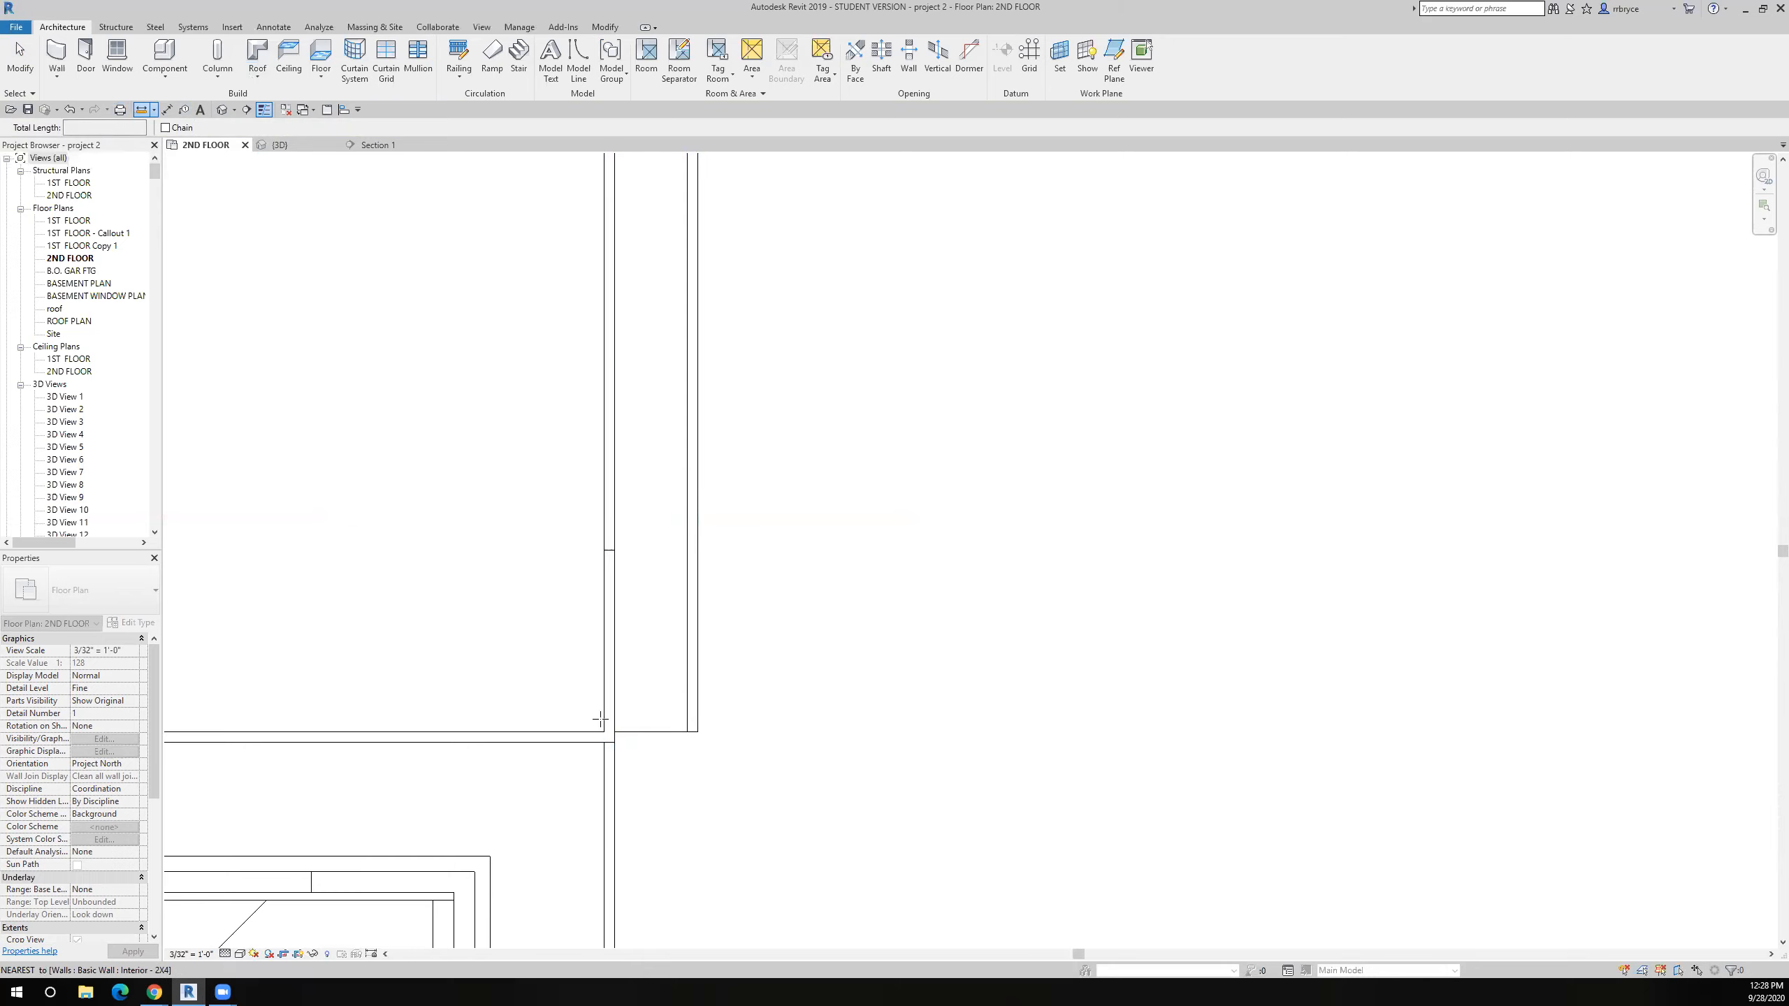
left_click(687, 720)
left_click(688, 719)
scroll(668, 616, "down", 6)
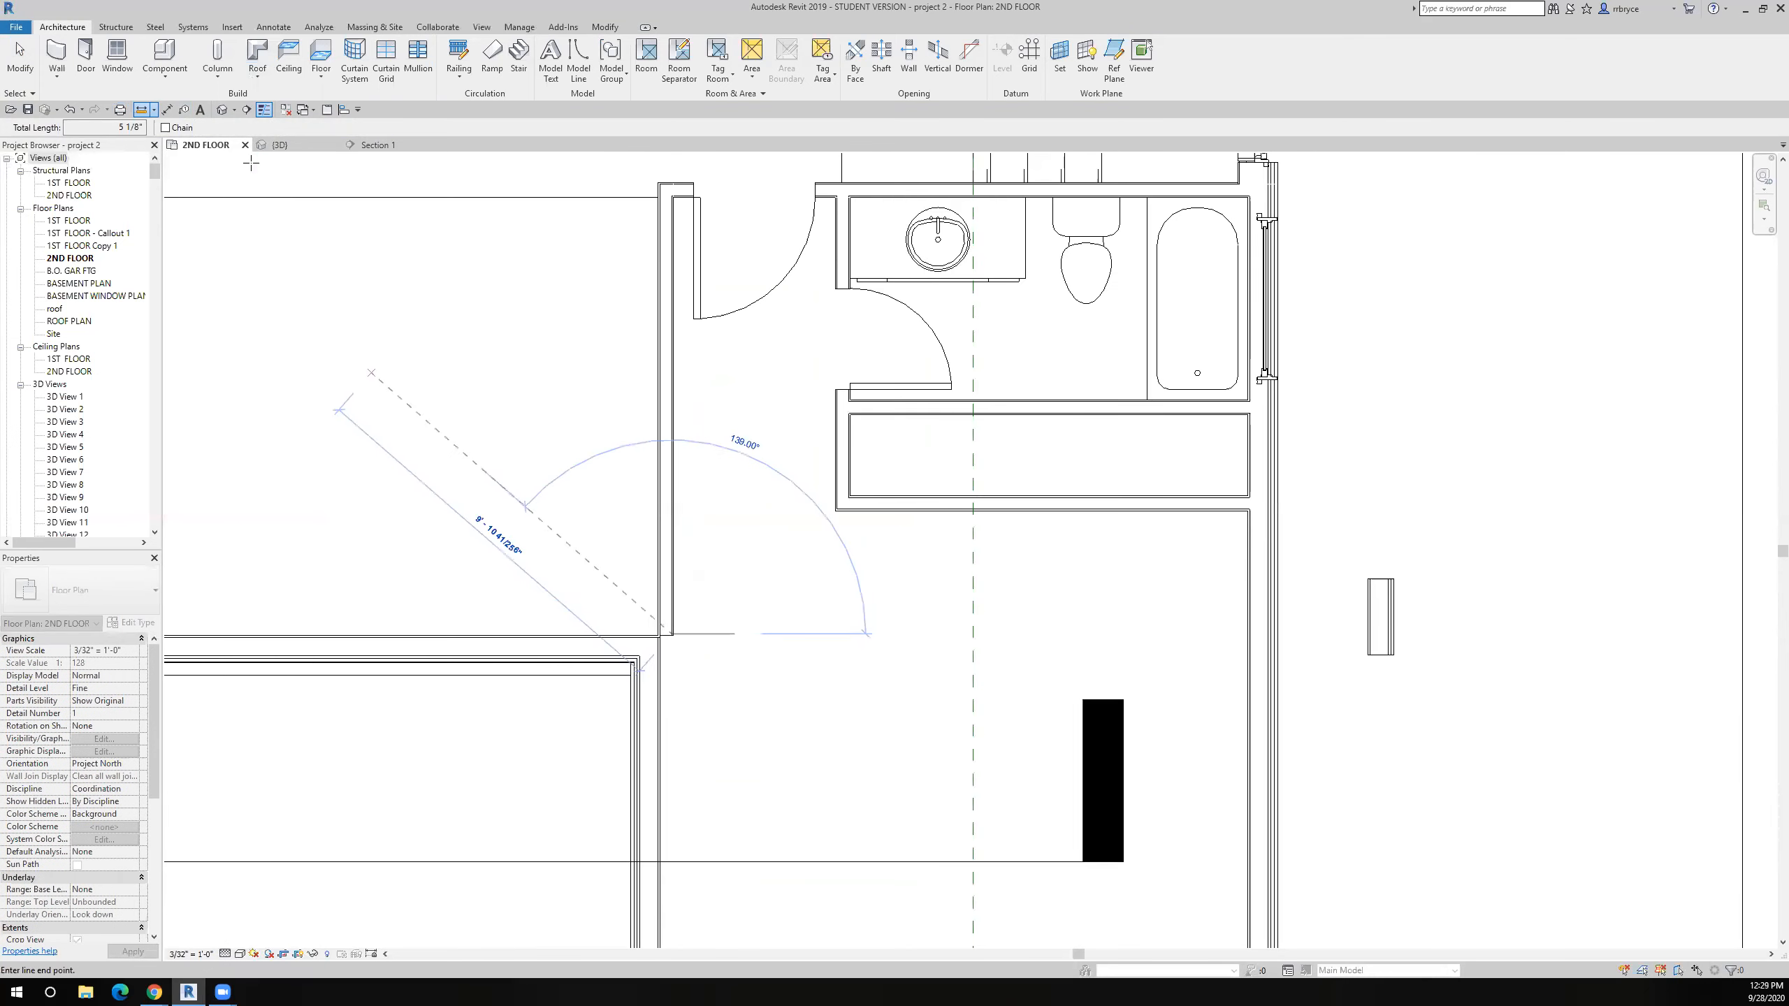
- Save the project and measure across the end of the interior 2X4 wall again
left_click(27, 109)
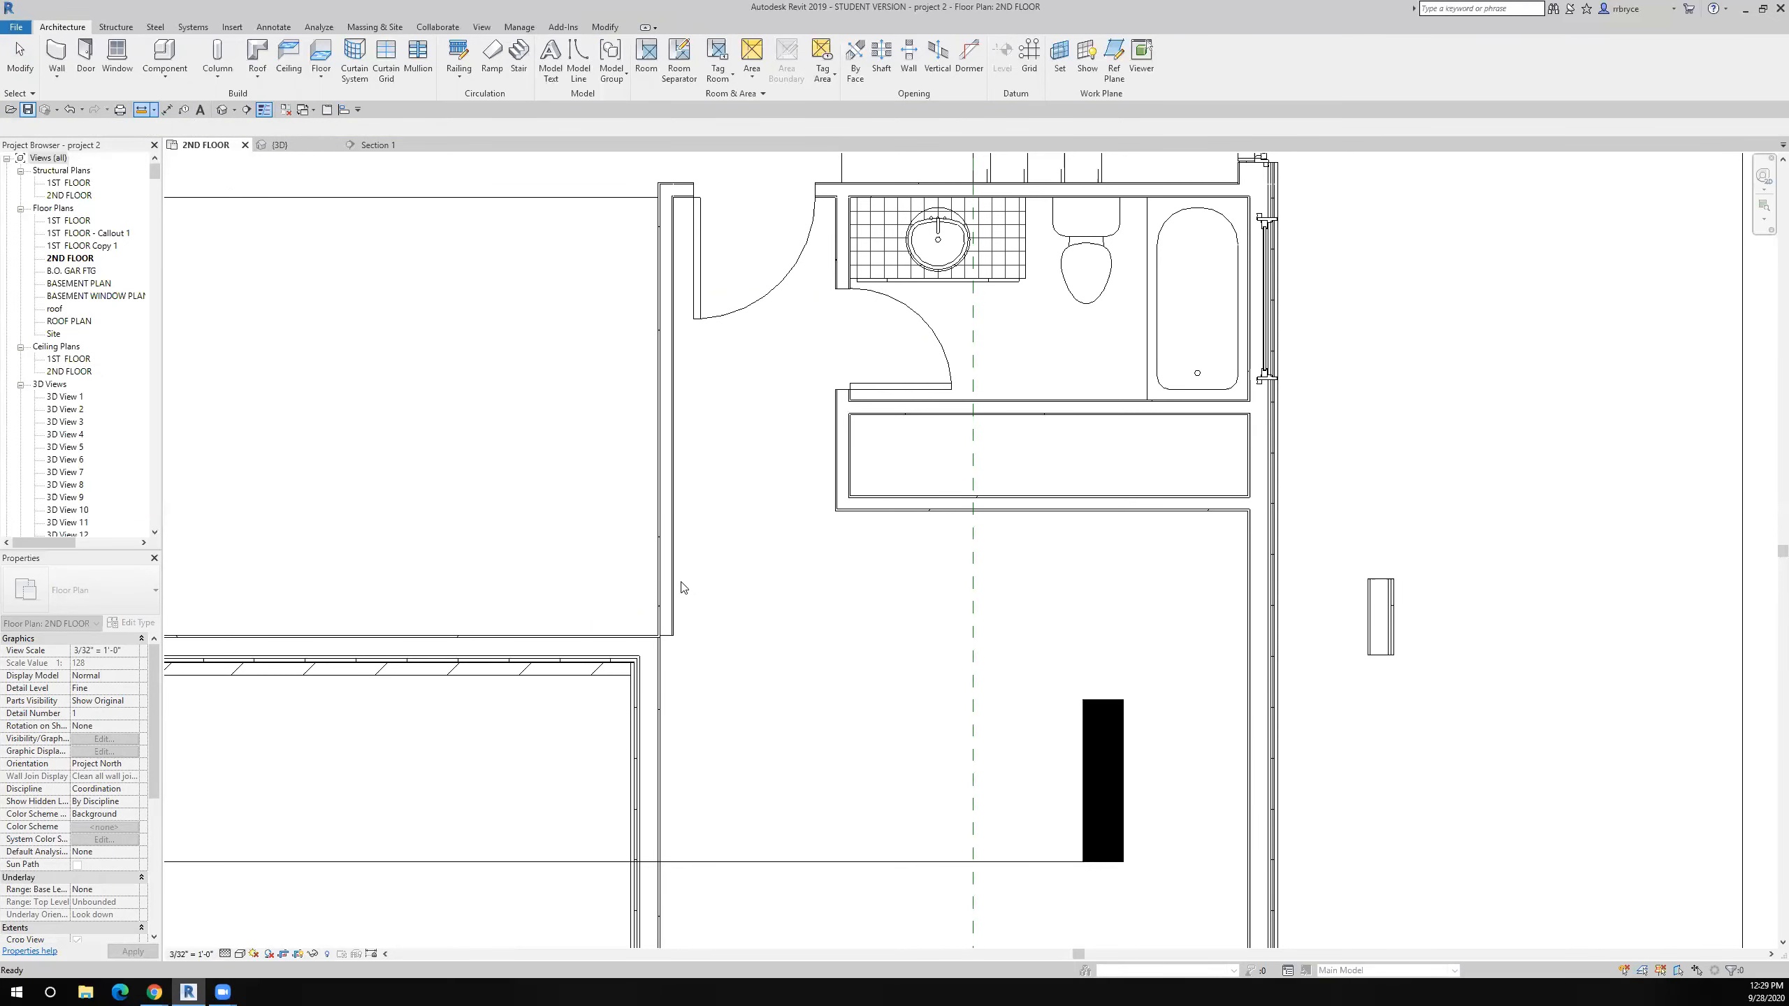
scroll(682, 590, "up", 3)
scroll(726, 681, "up", 4)
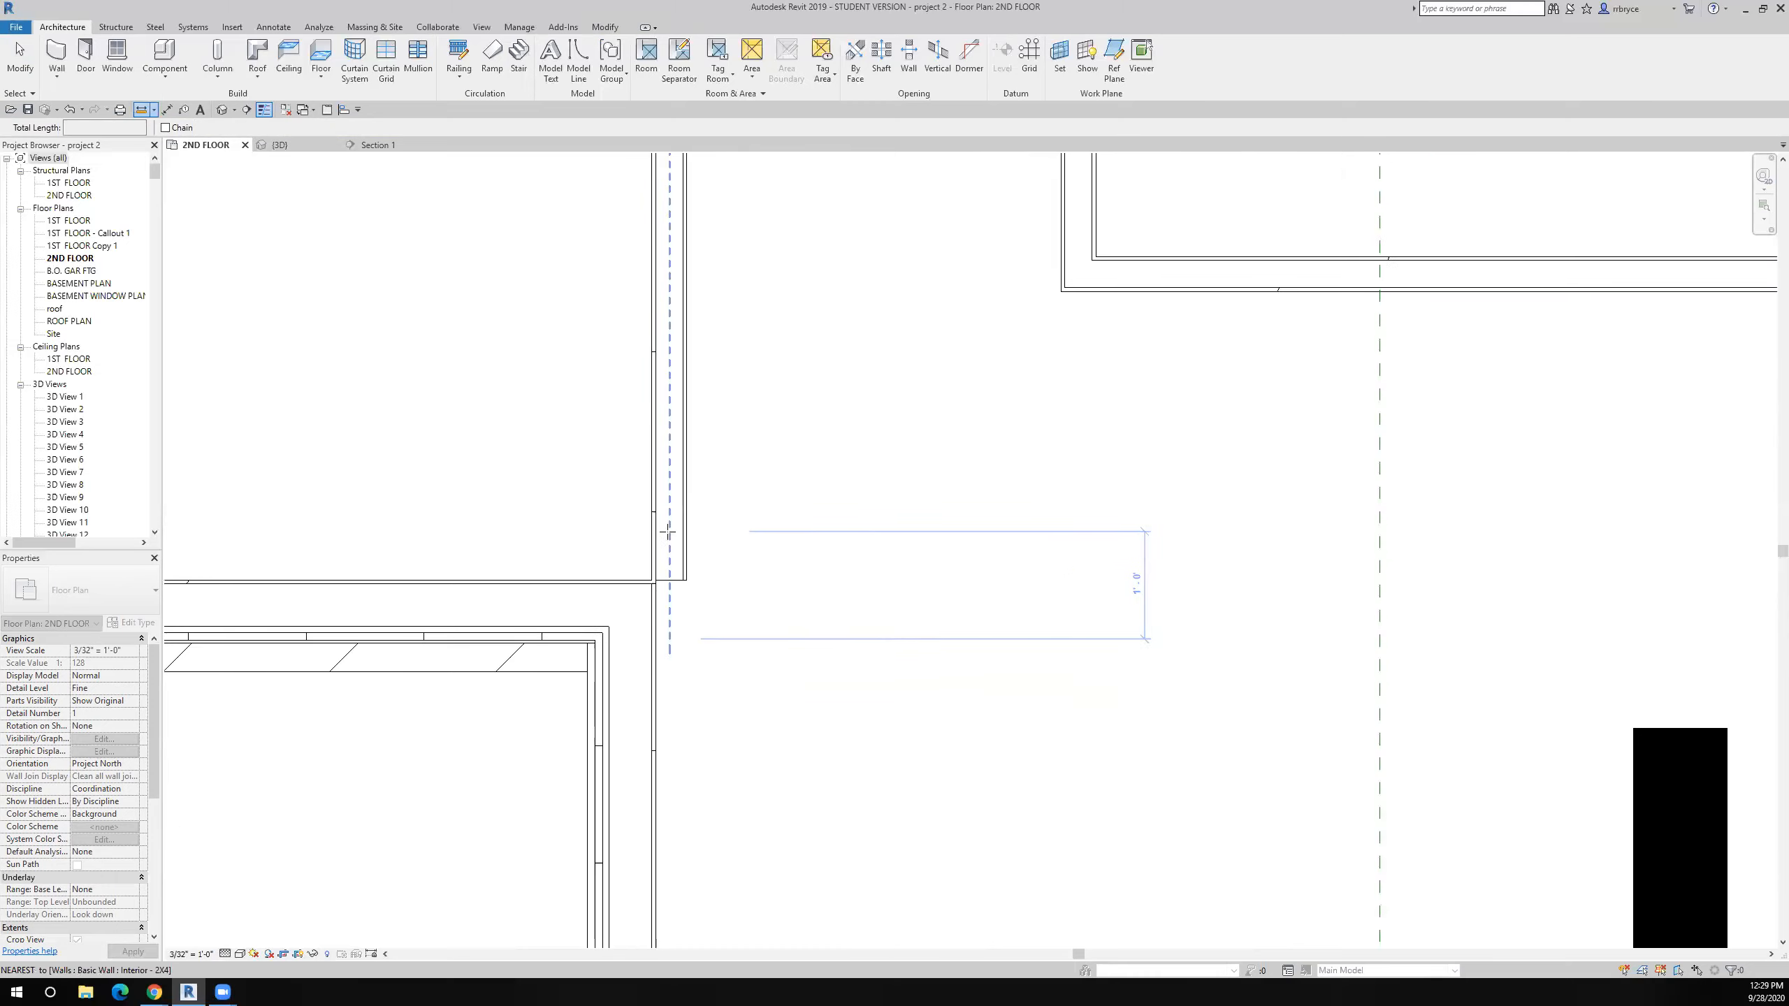
left_click(636, 560)
left_click(708, 558)
left_click(20, 56)
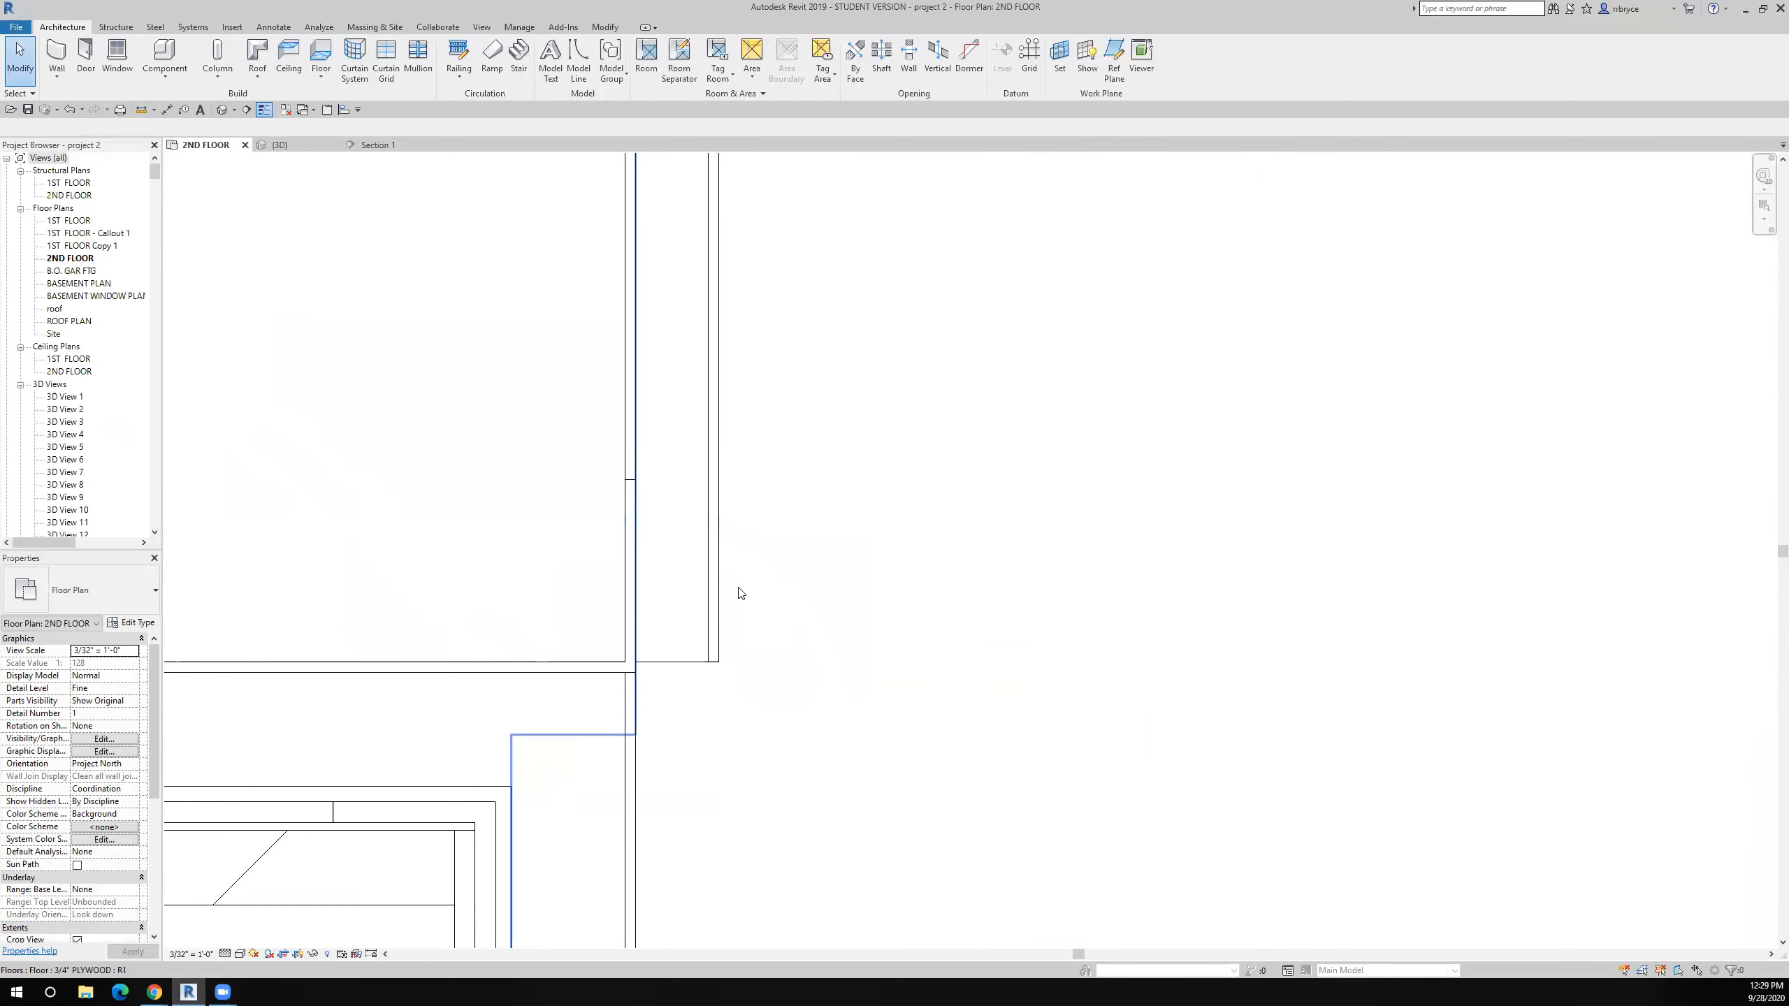
- Duplicate the type of the short wall outside the bedroom as SECOND FLOOR WALL 6
scroll(732, 588, "down", 4)
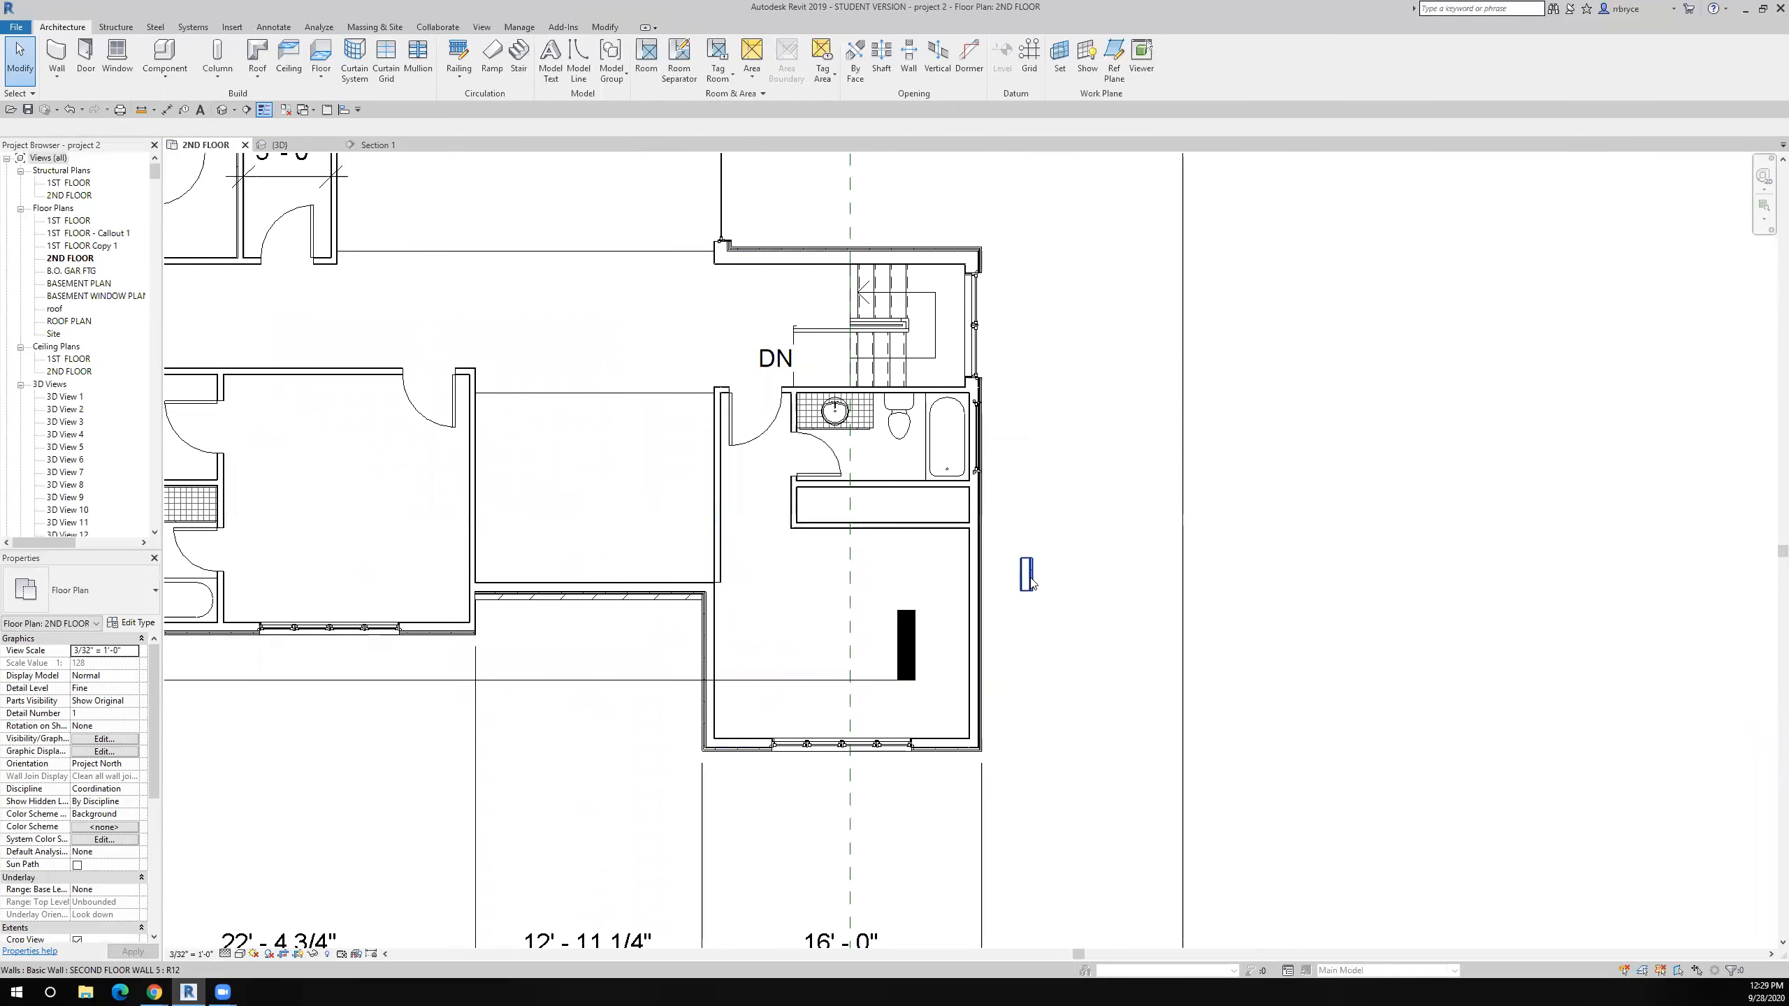
left_click(1026, 576)
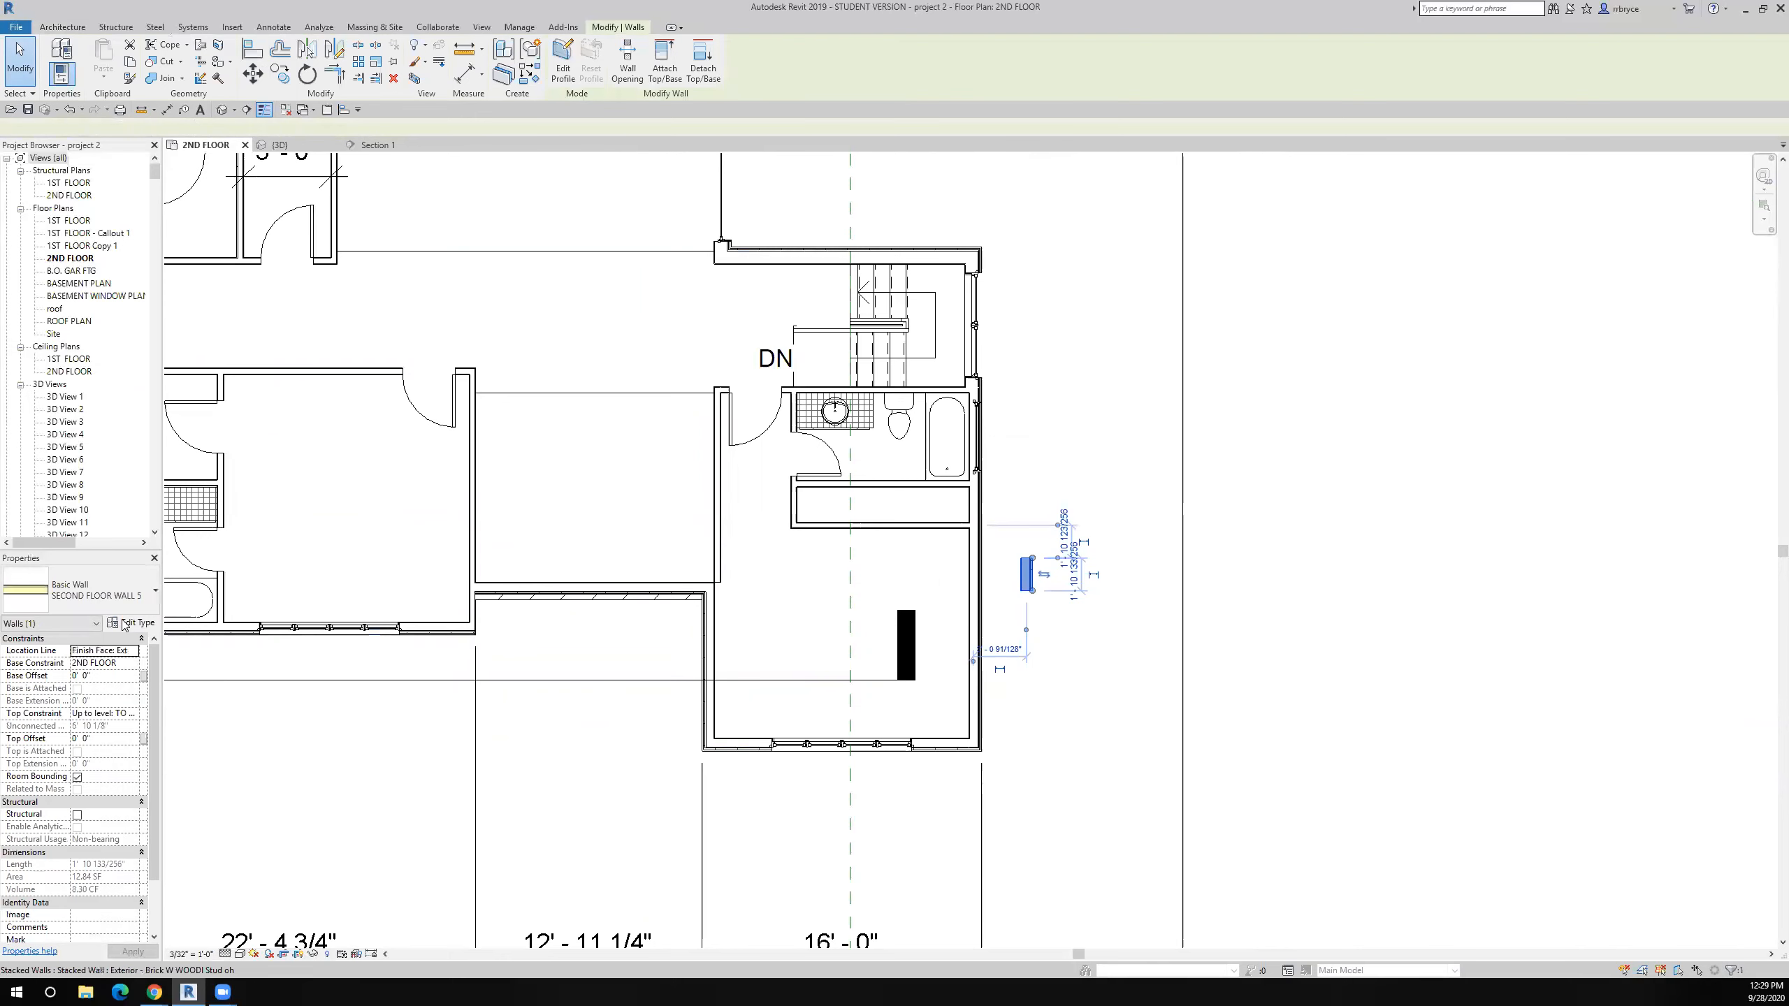
left_click(1126, 283)
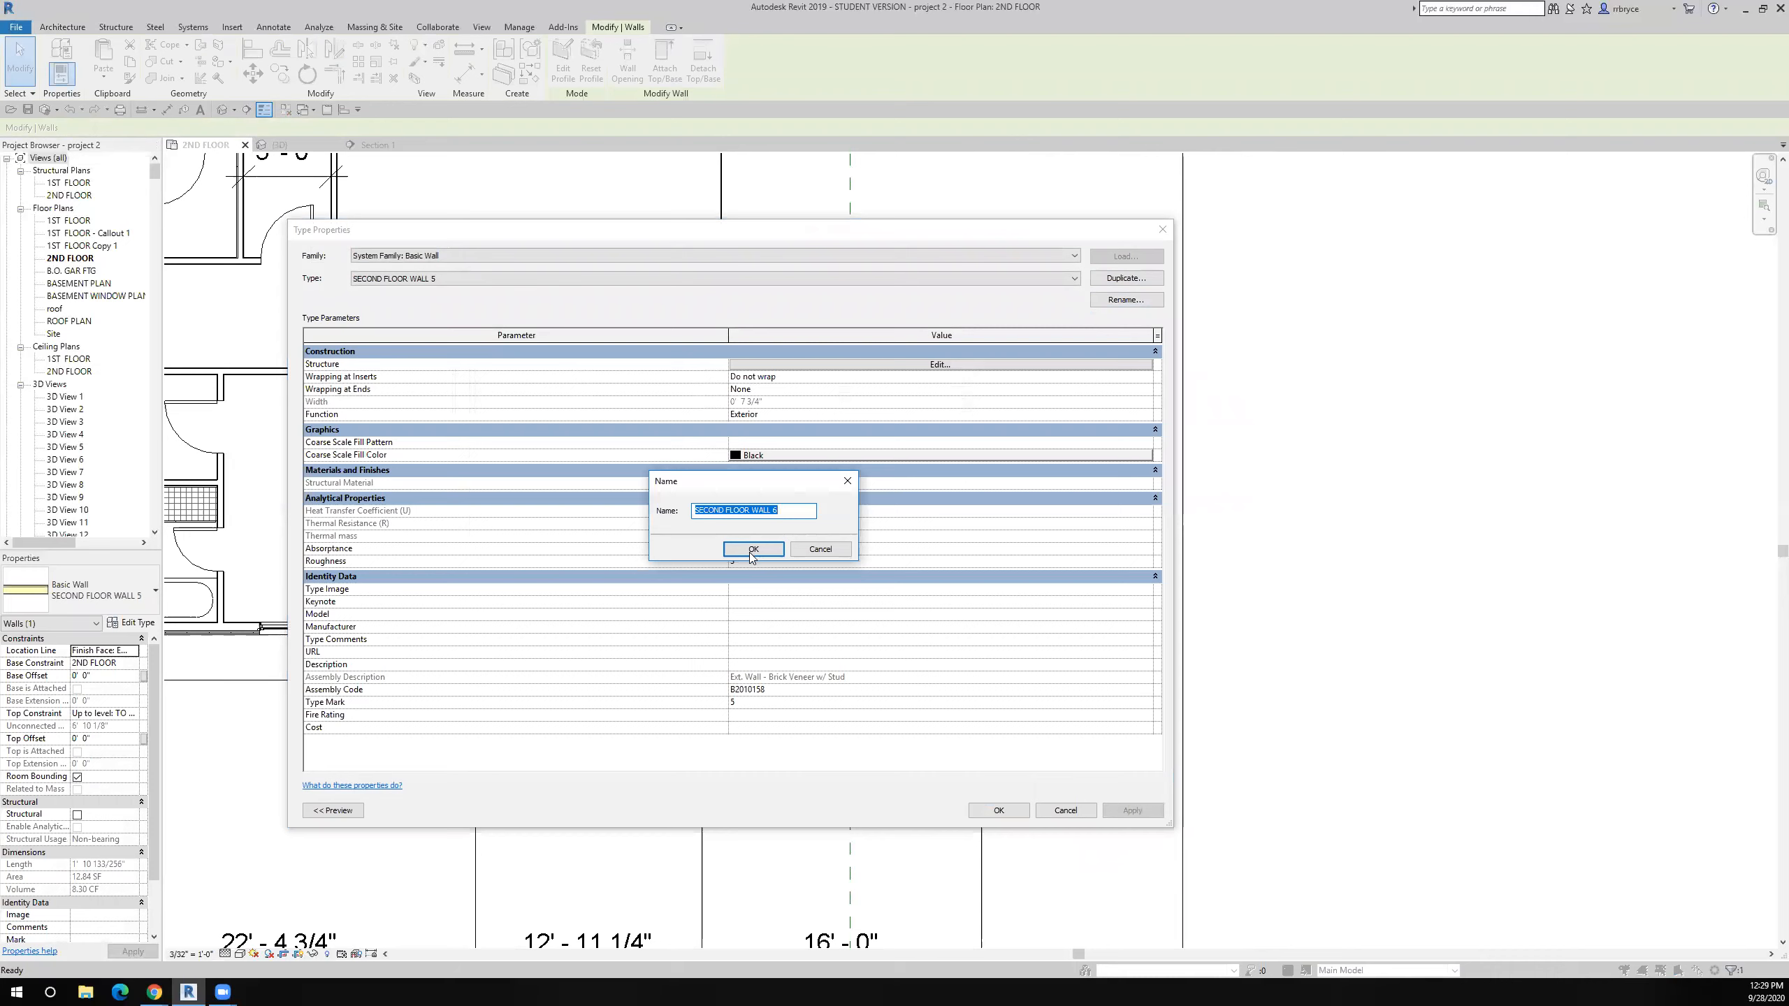
left_click(752, 553)
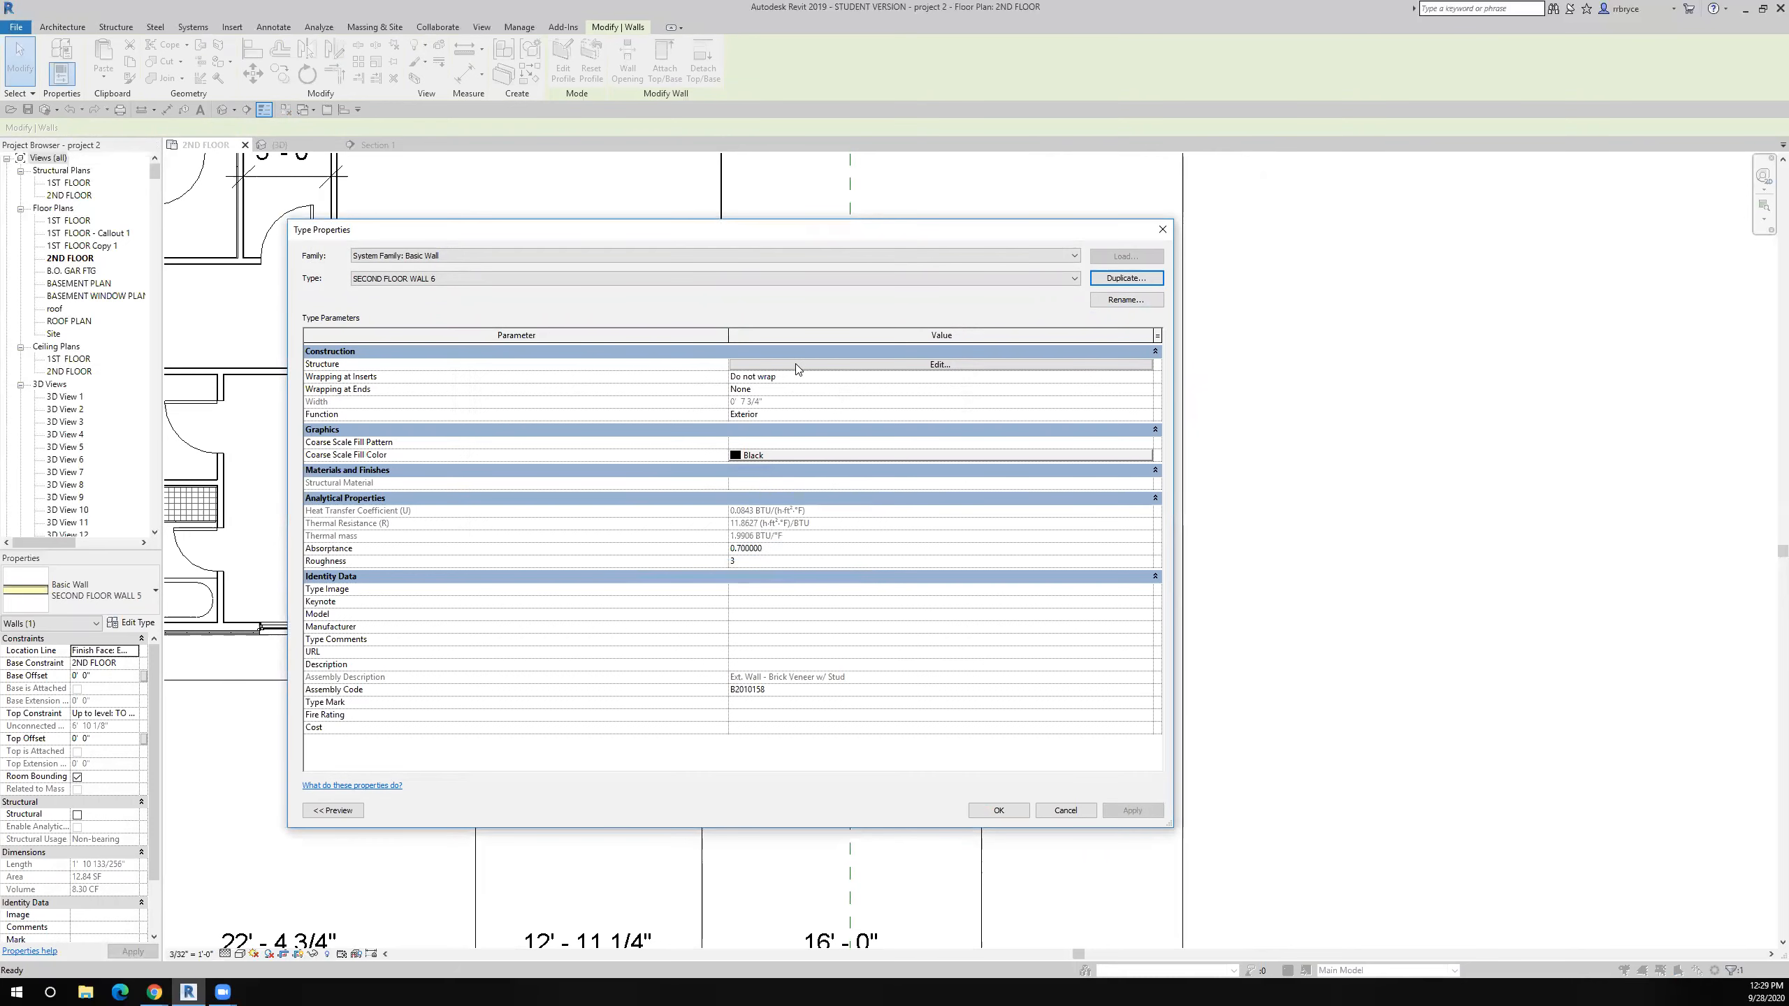
- Set the Softwood, Lumber structure layer of SECOND FLOOR WALL 6 to 9 1/2" thick and apply the type to the short wall
left_click(792, 364)
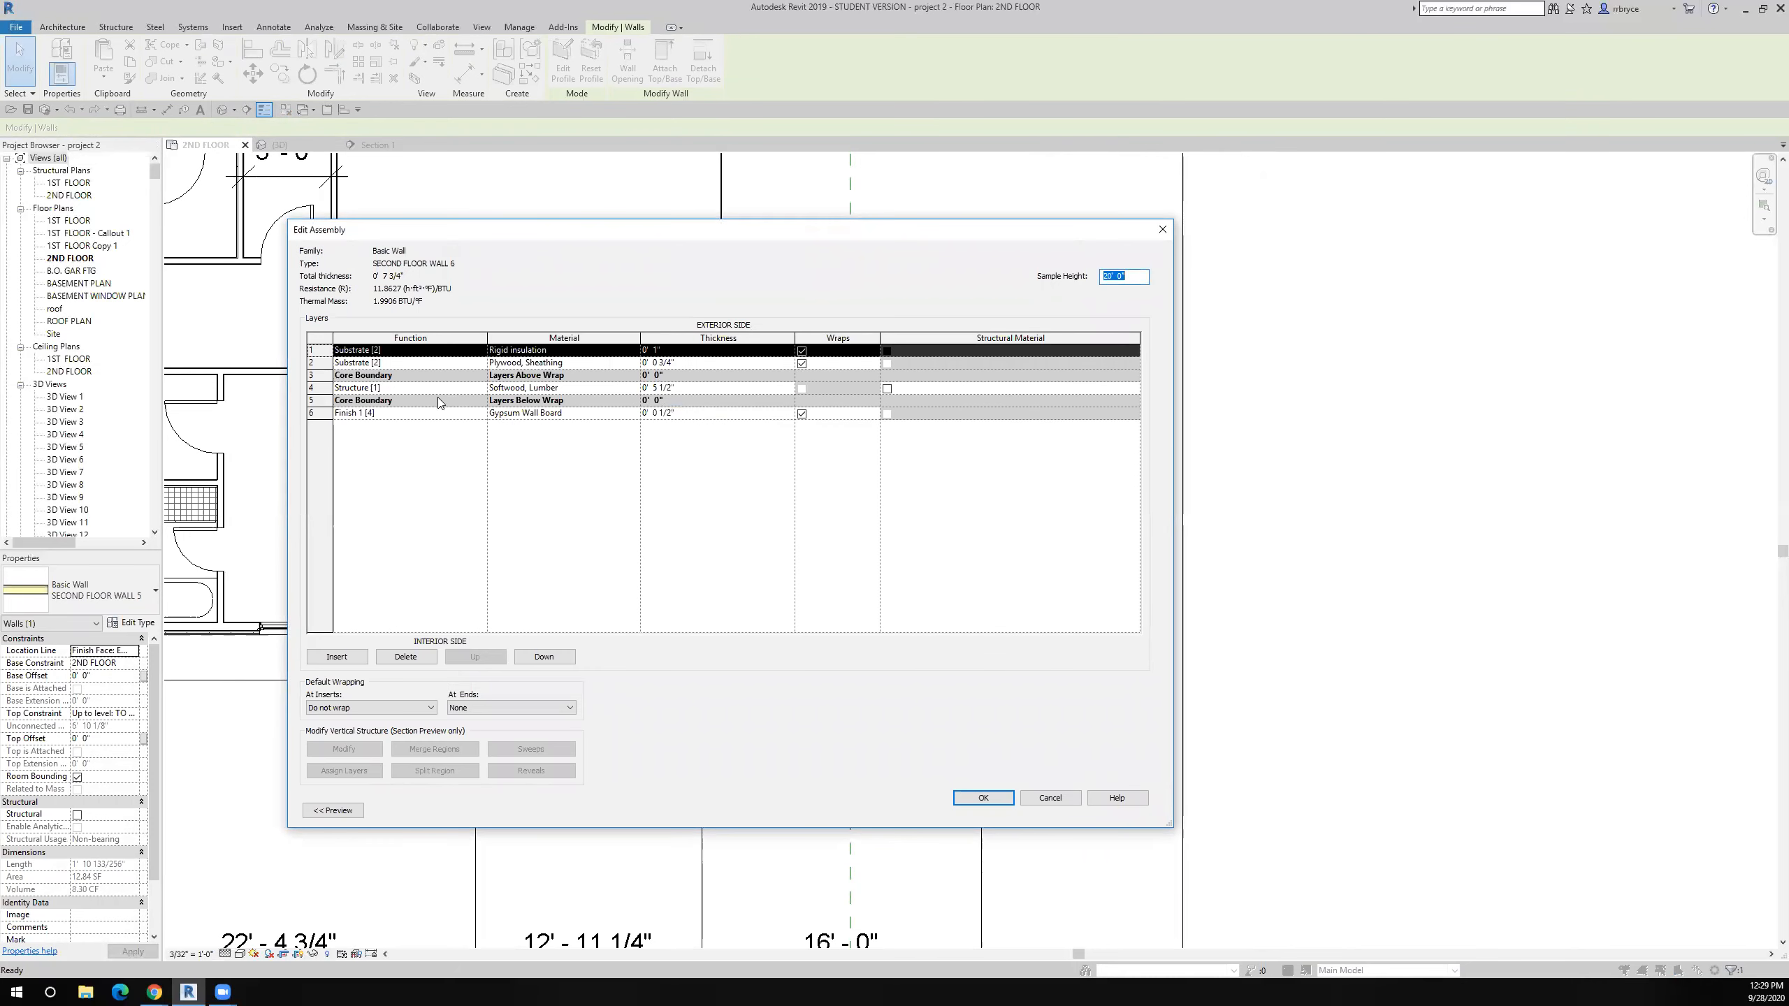
left_click(660, 392)
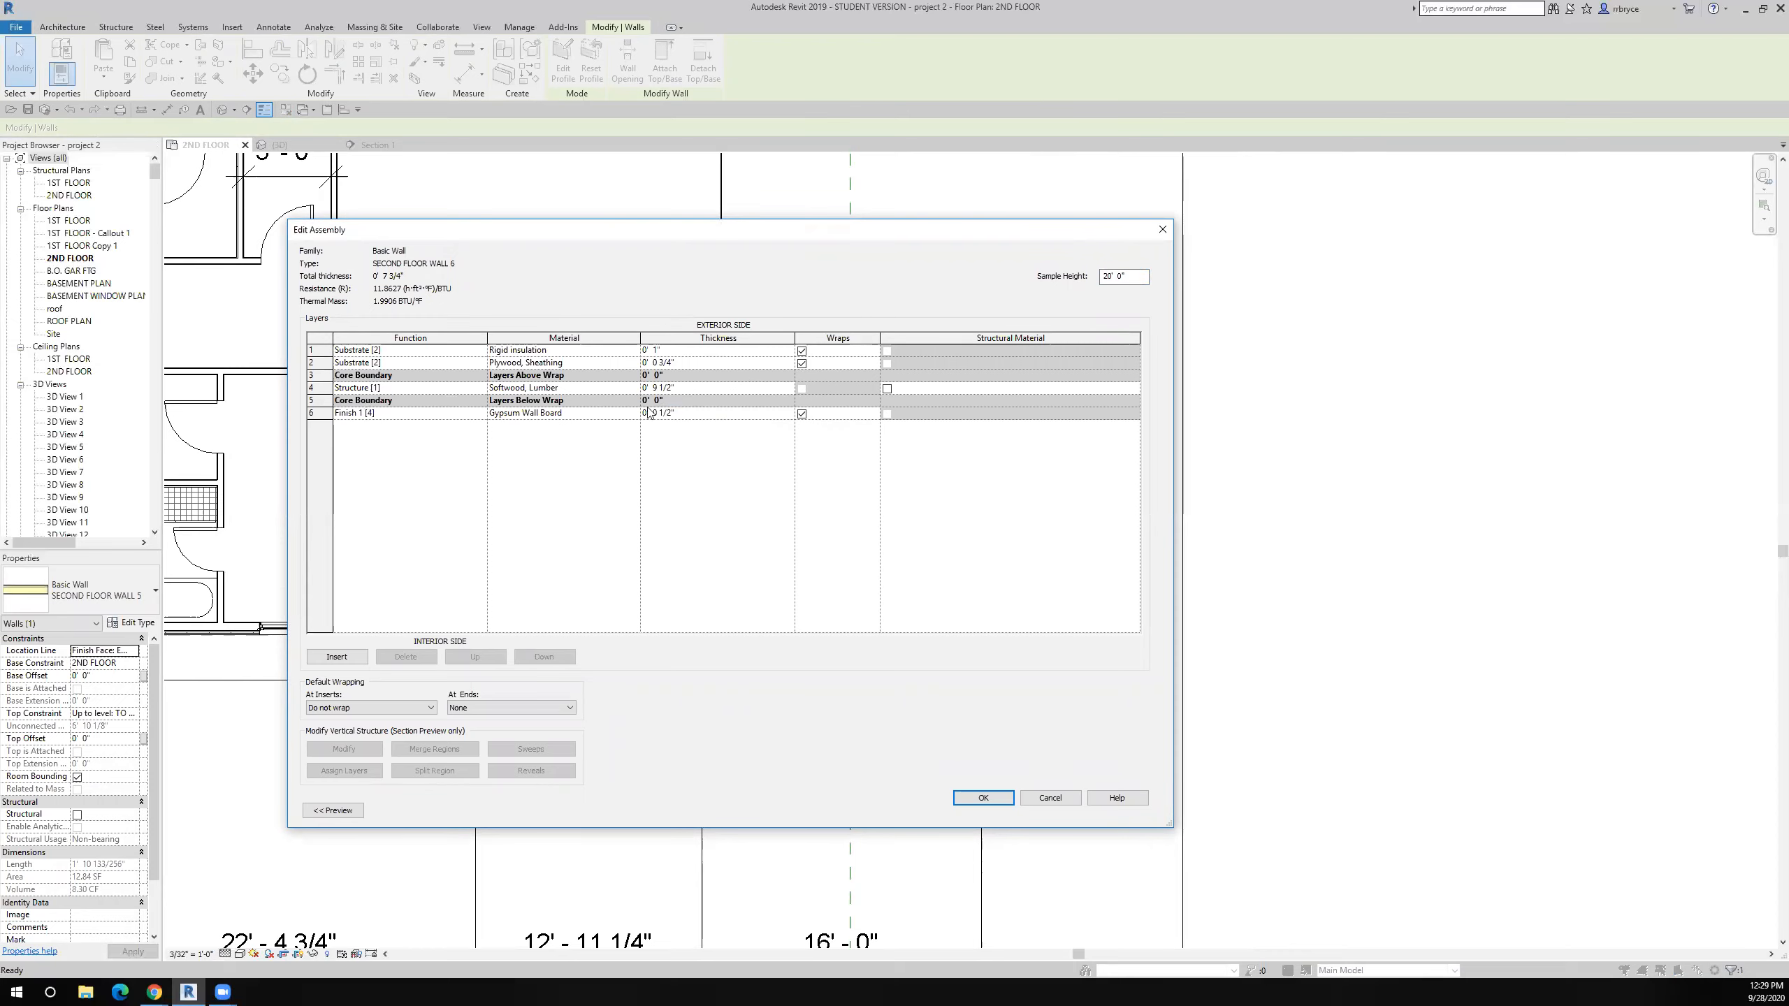
left_click(973, 799)
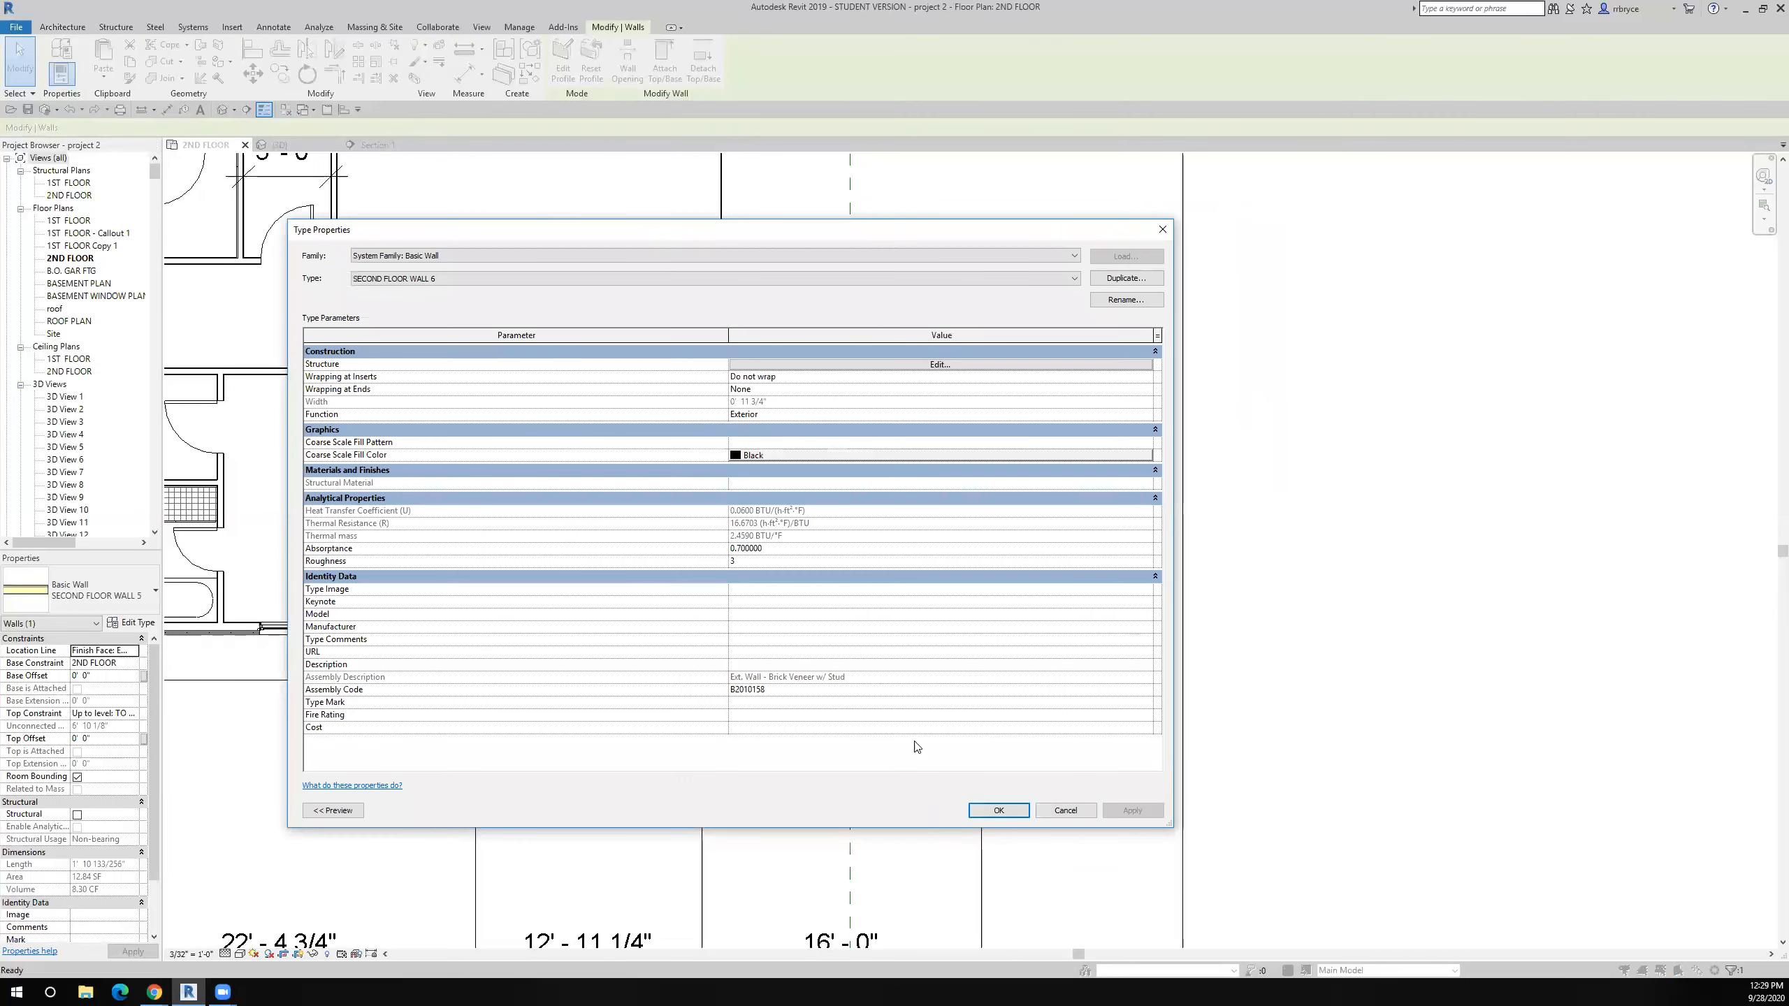
left_click(983, 811)
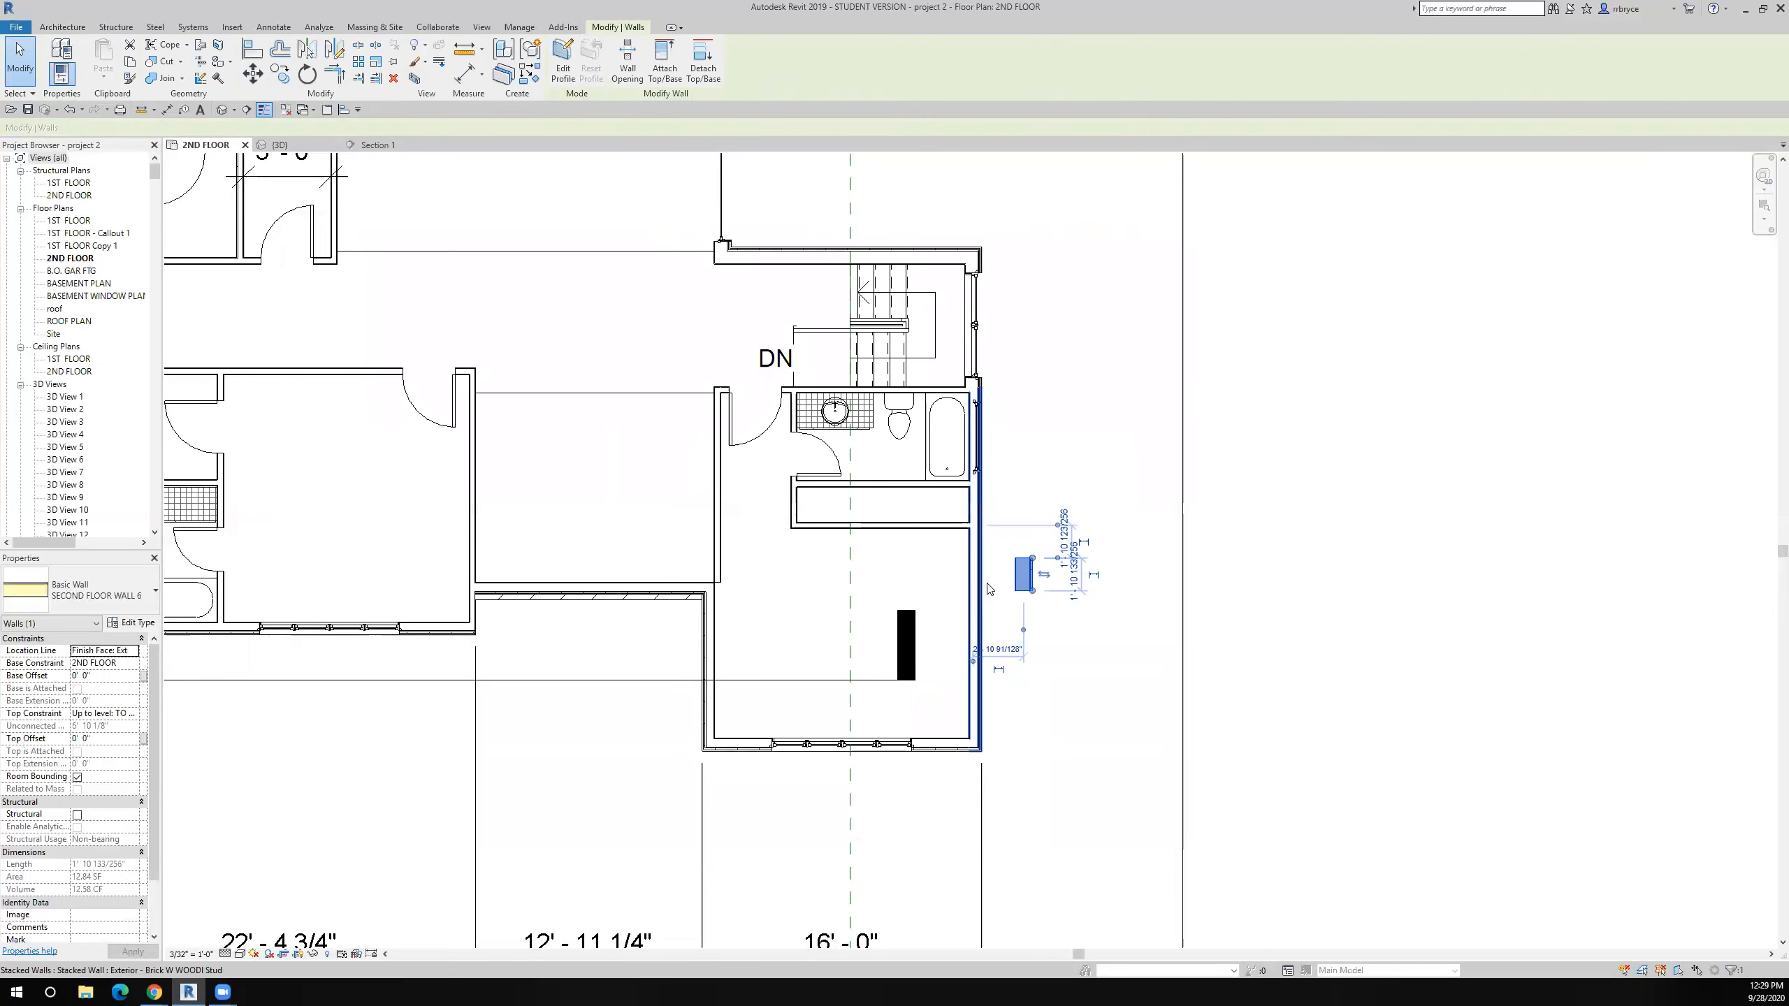
scroll(1045, 587, "up", 3)
scroll(1045, 587, "up", 1)
scroll(1091, 502, "down", 2)
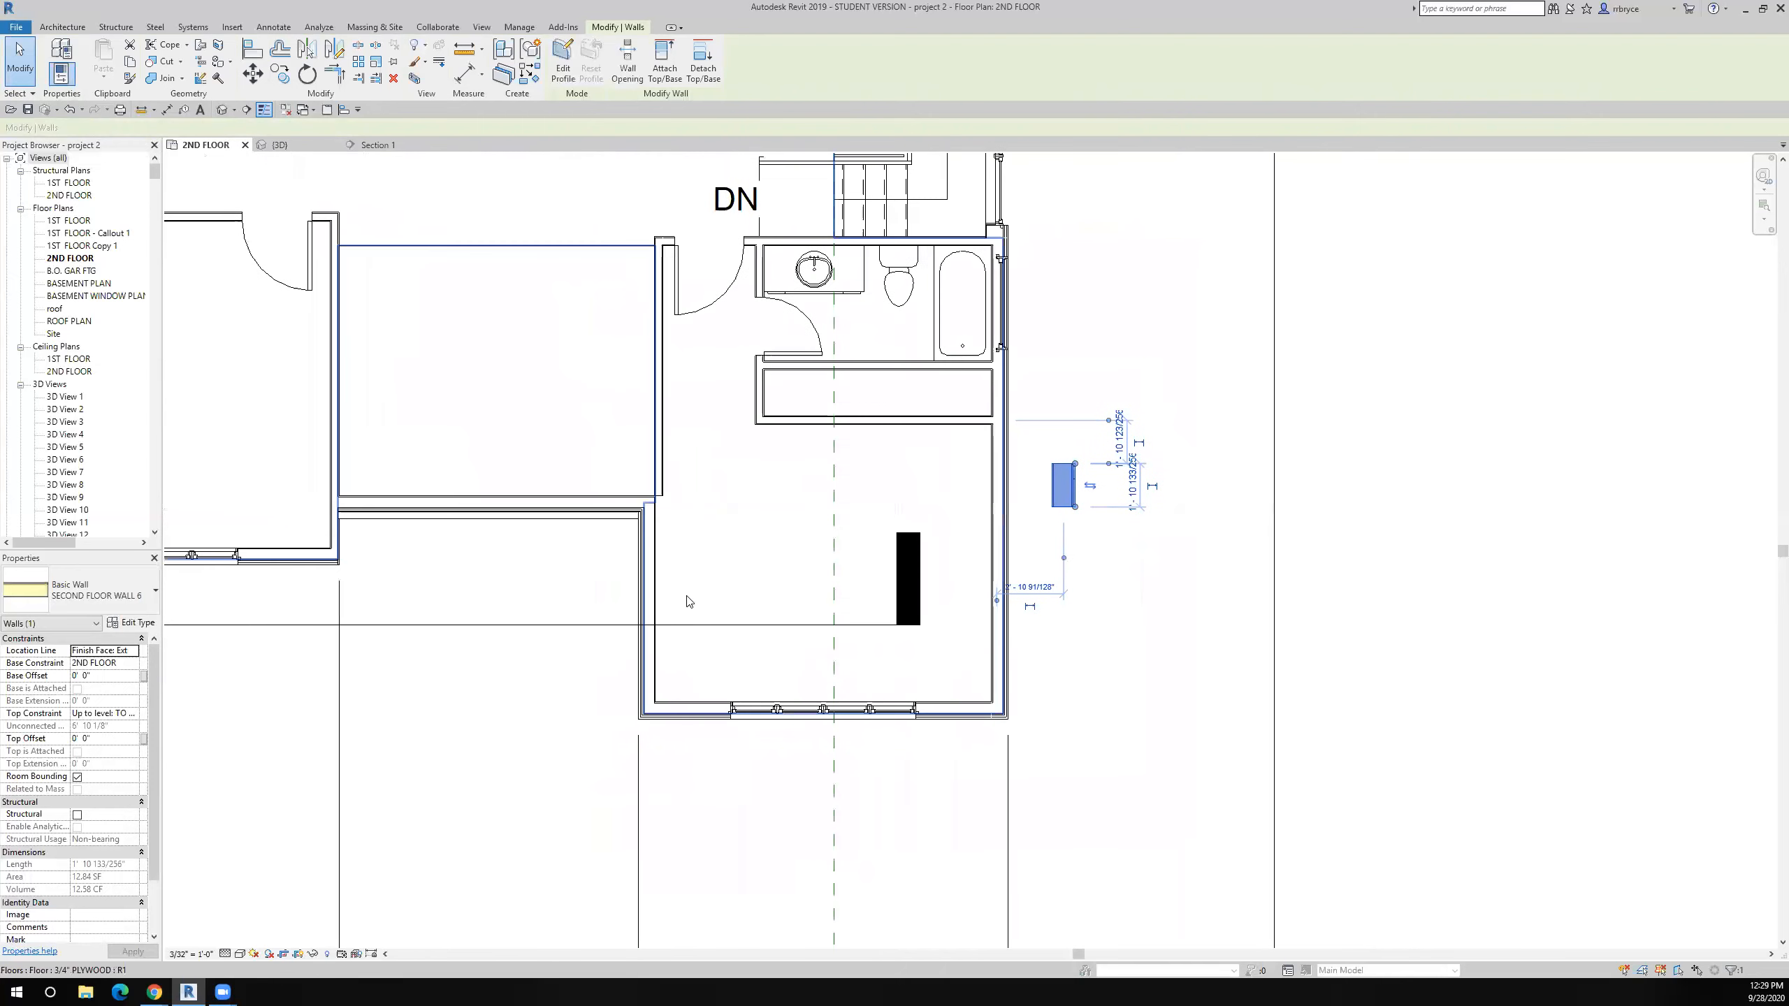
left_click(652, 582)
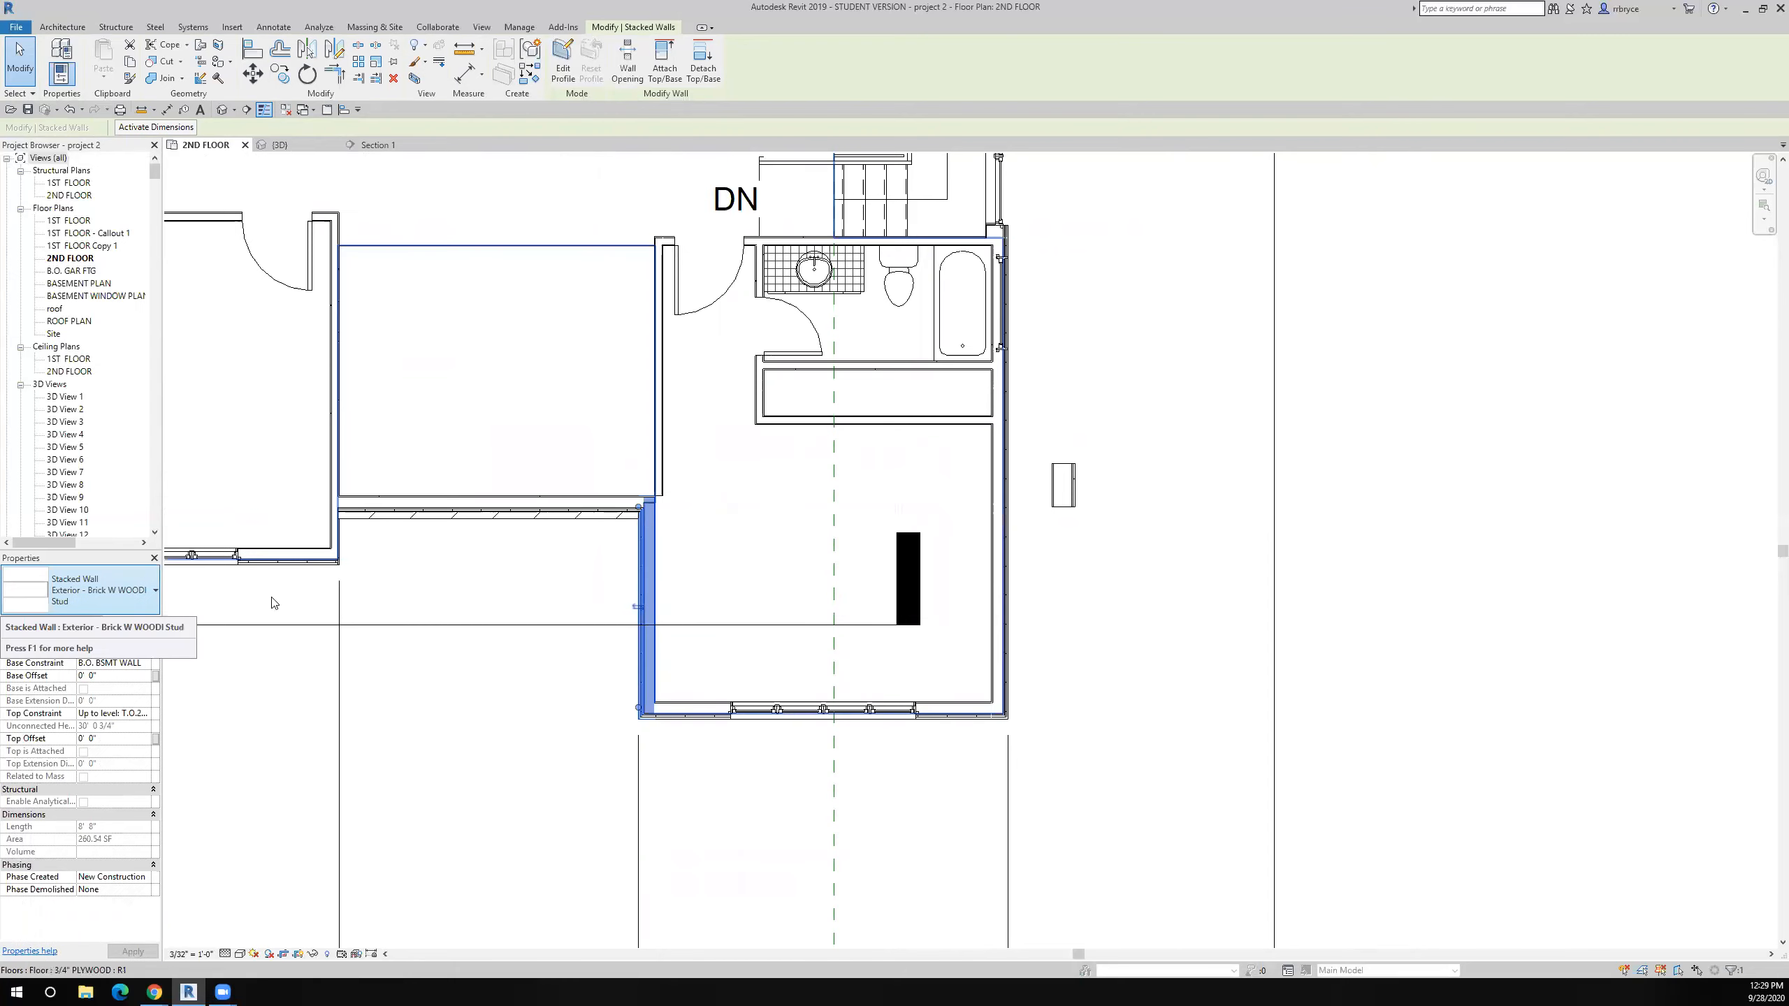
left_click(133, 623)
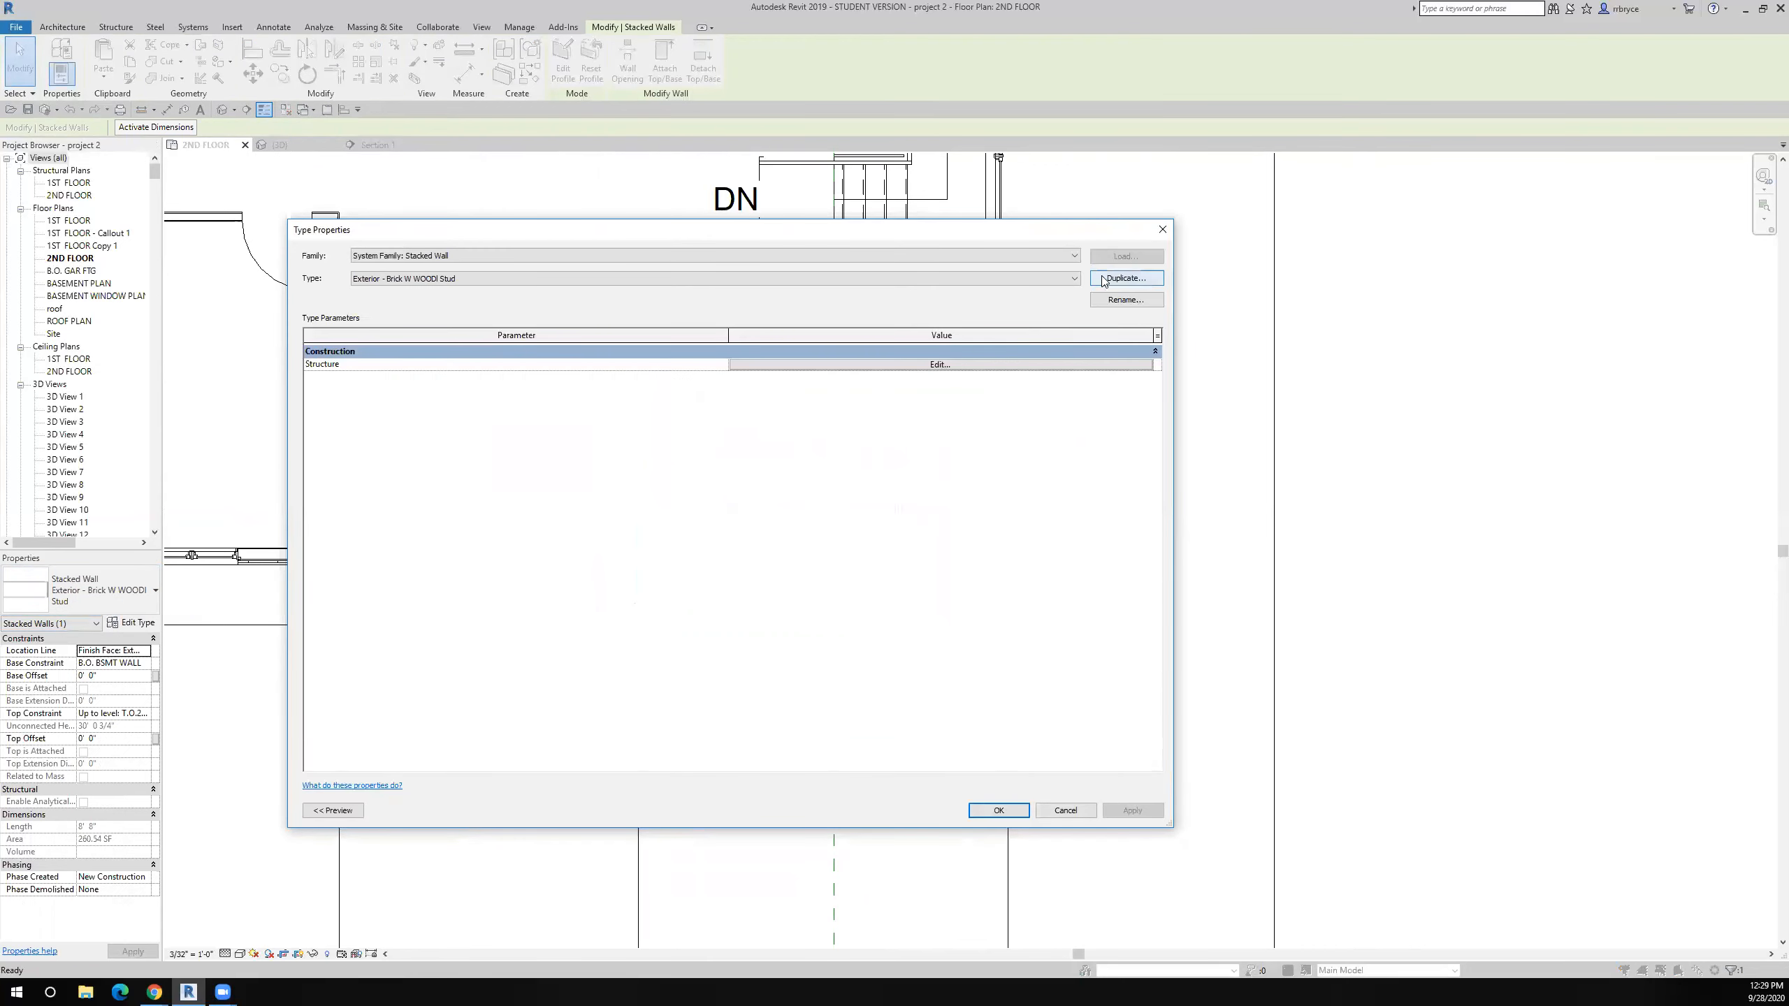
left_click(1126, 277)
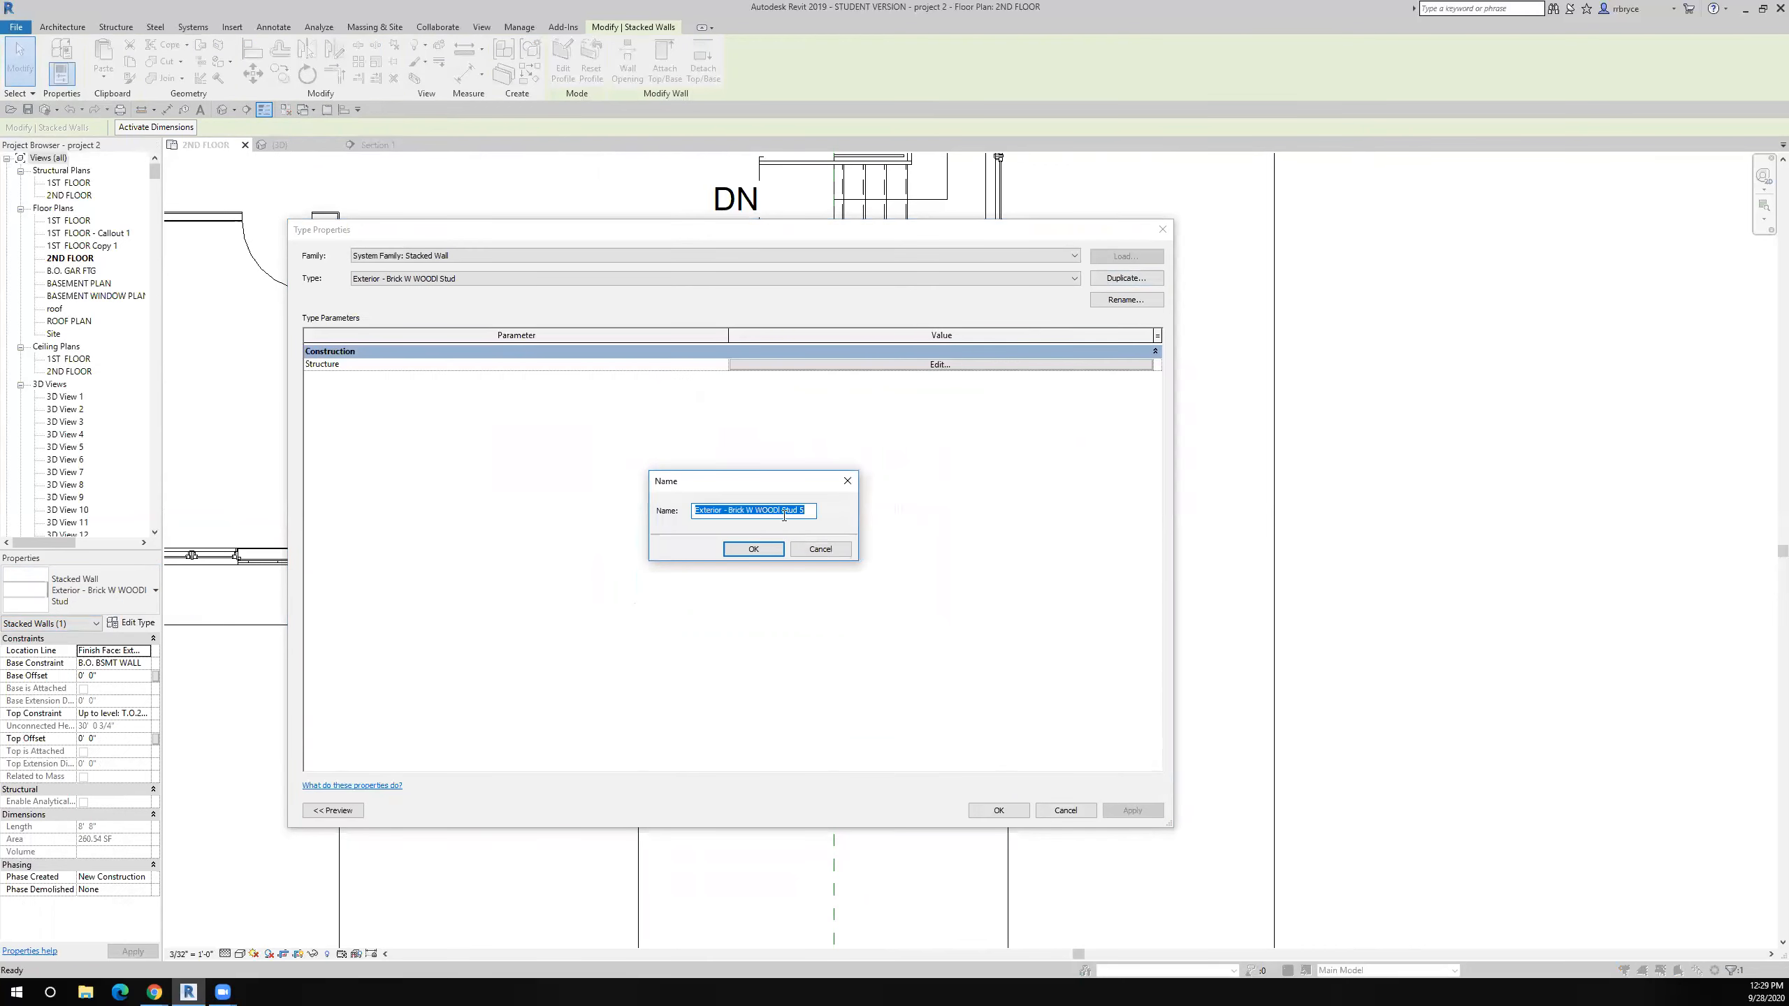
left_click(741, 554)
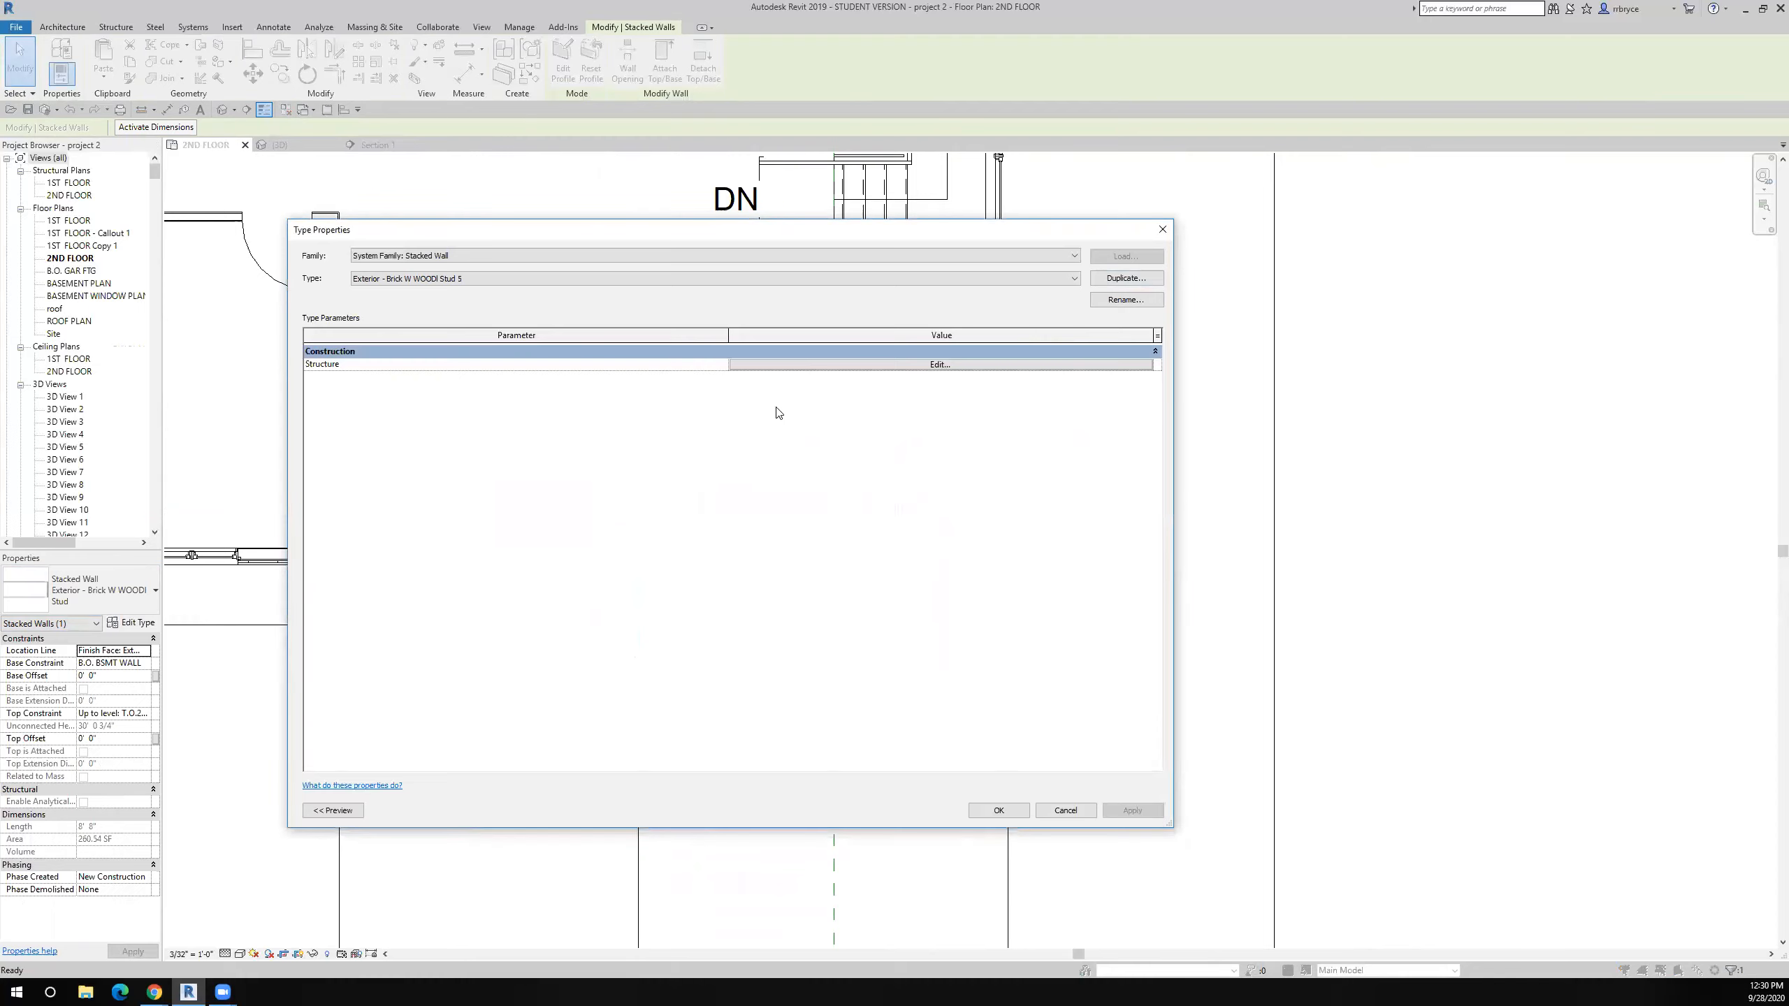
left_click(767, 364)
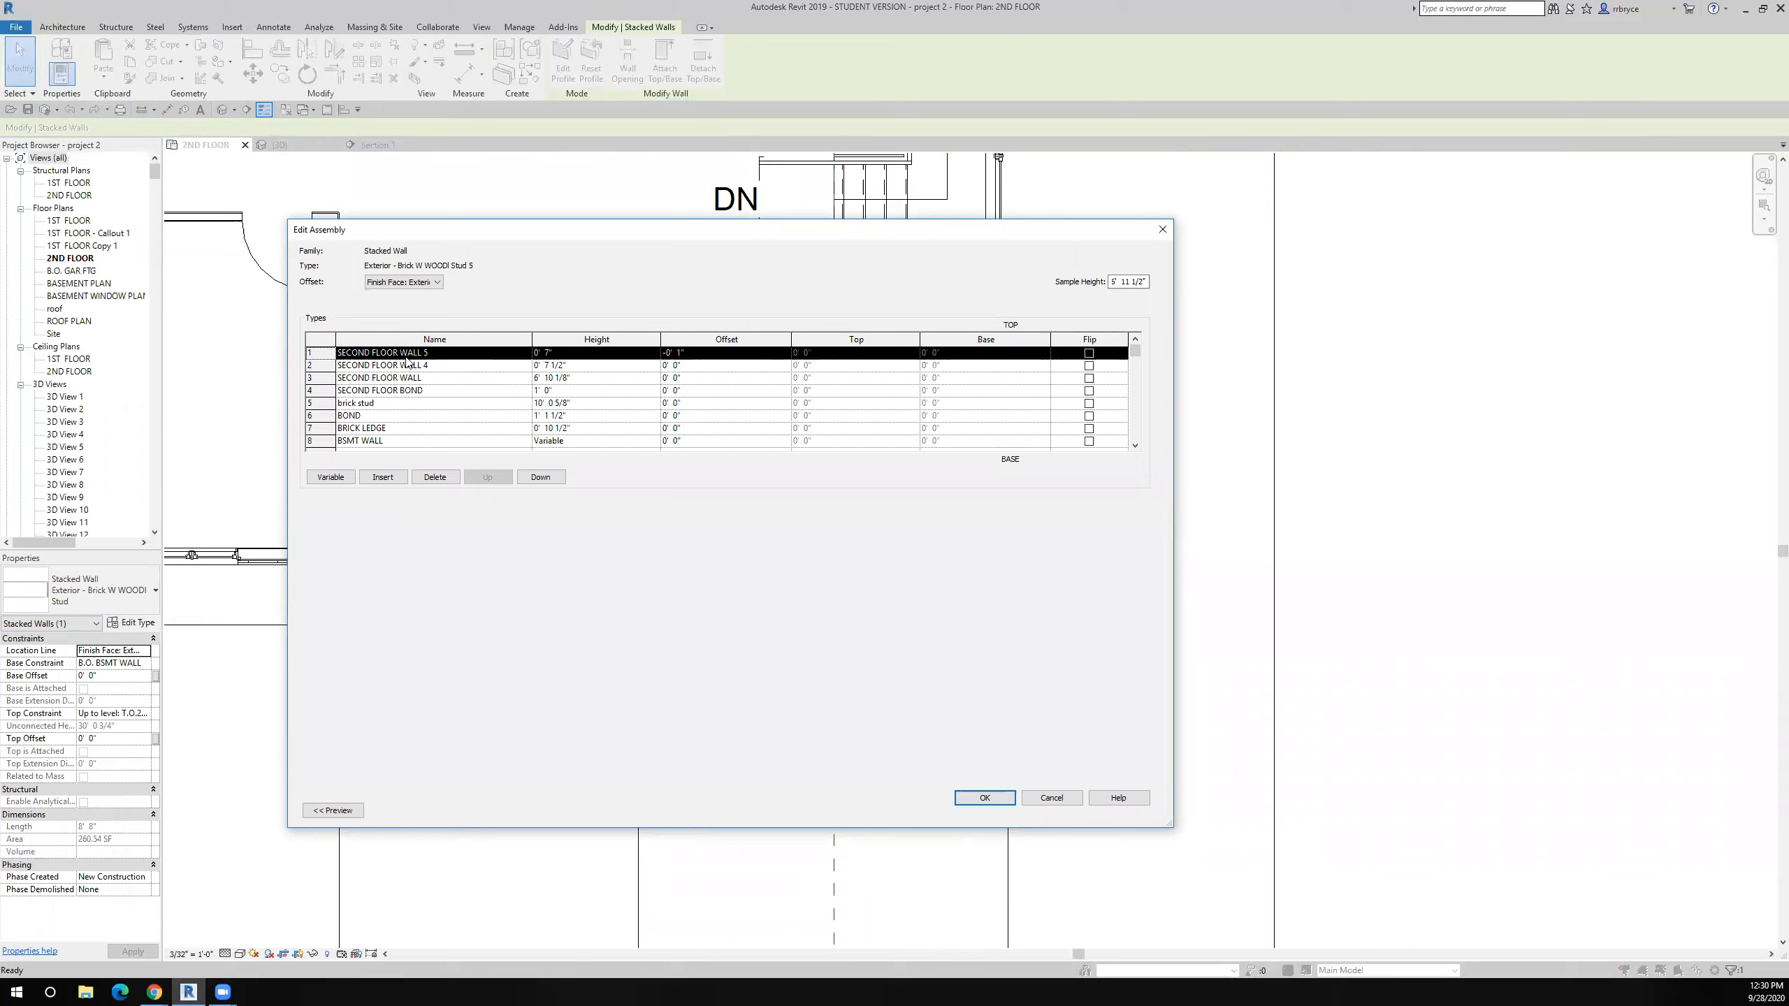
left_click(408, 353)
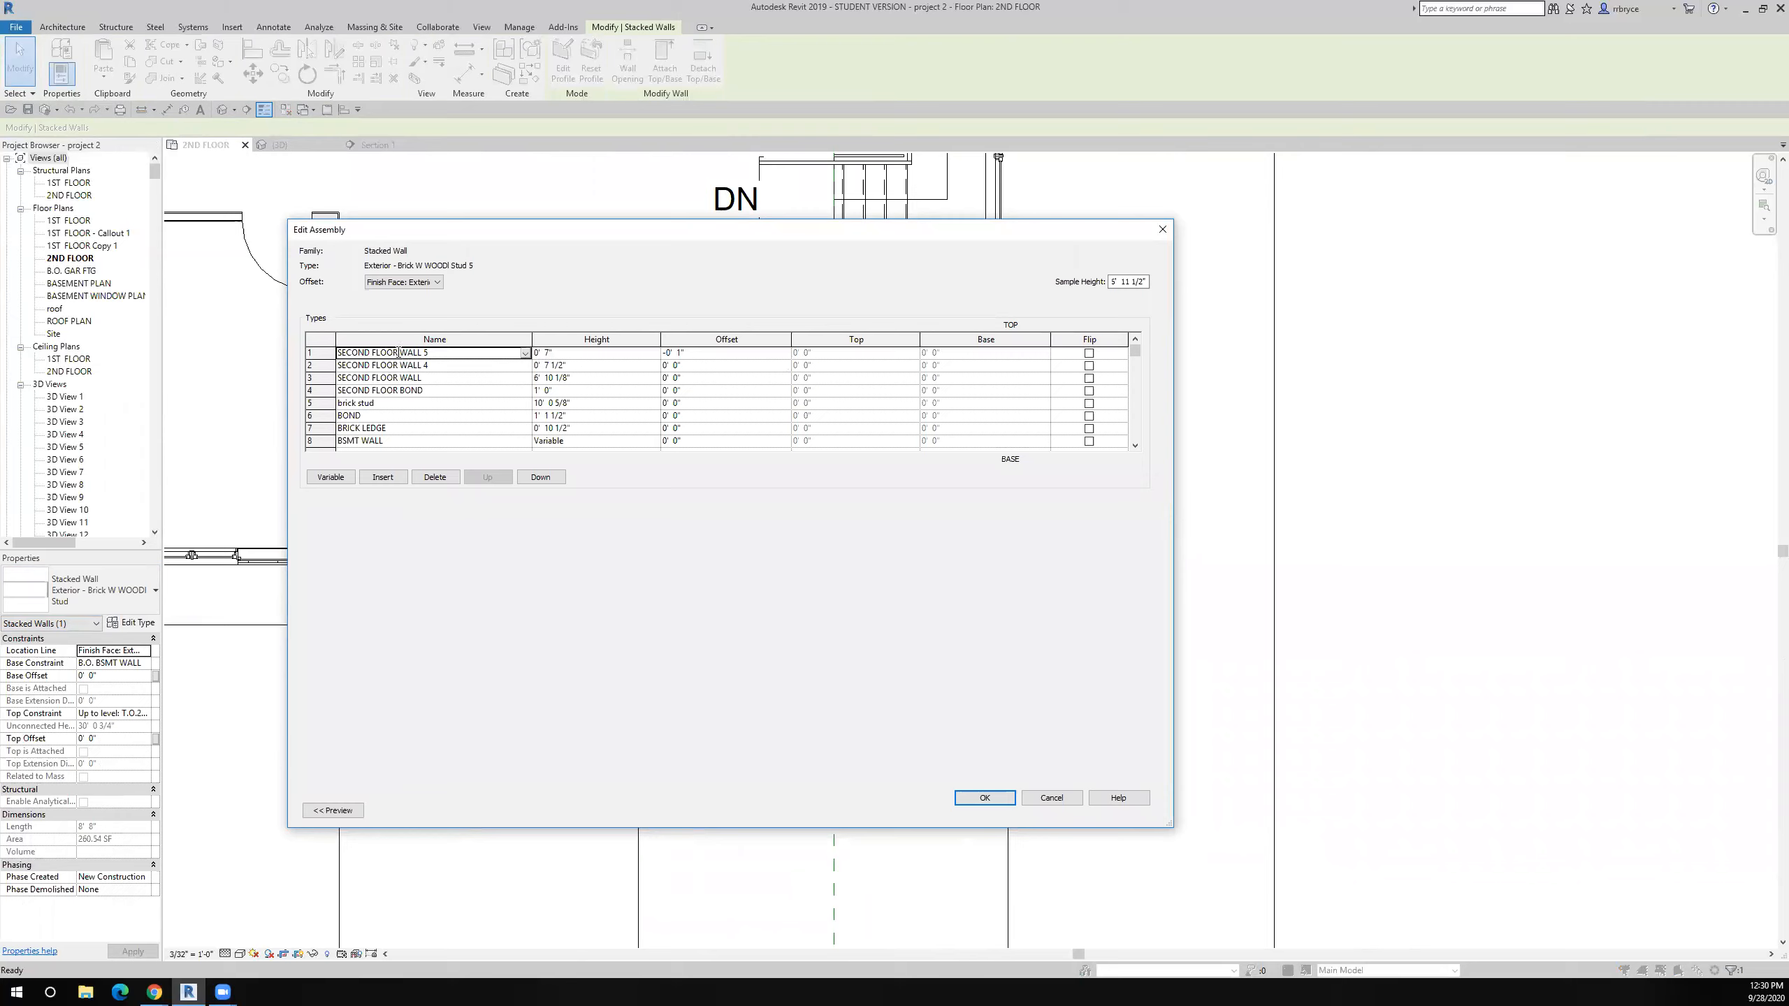
left_click(525, 353)
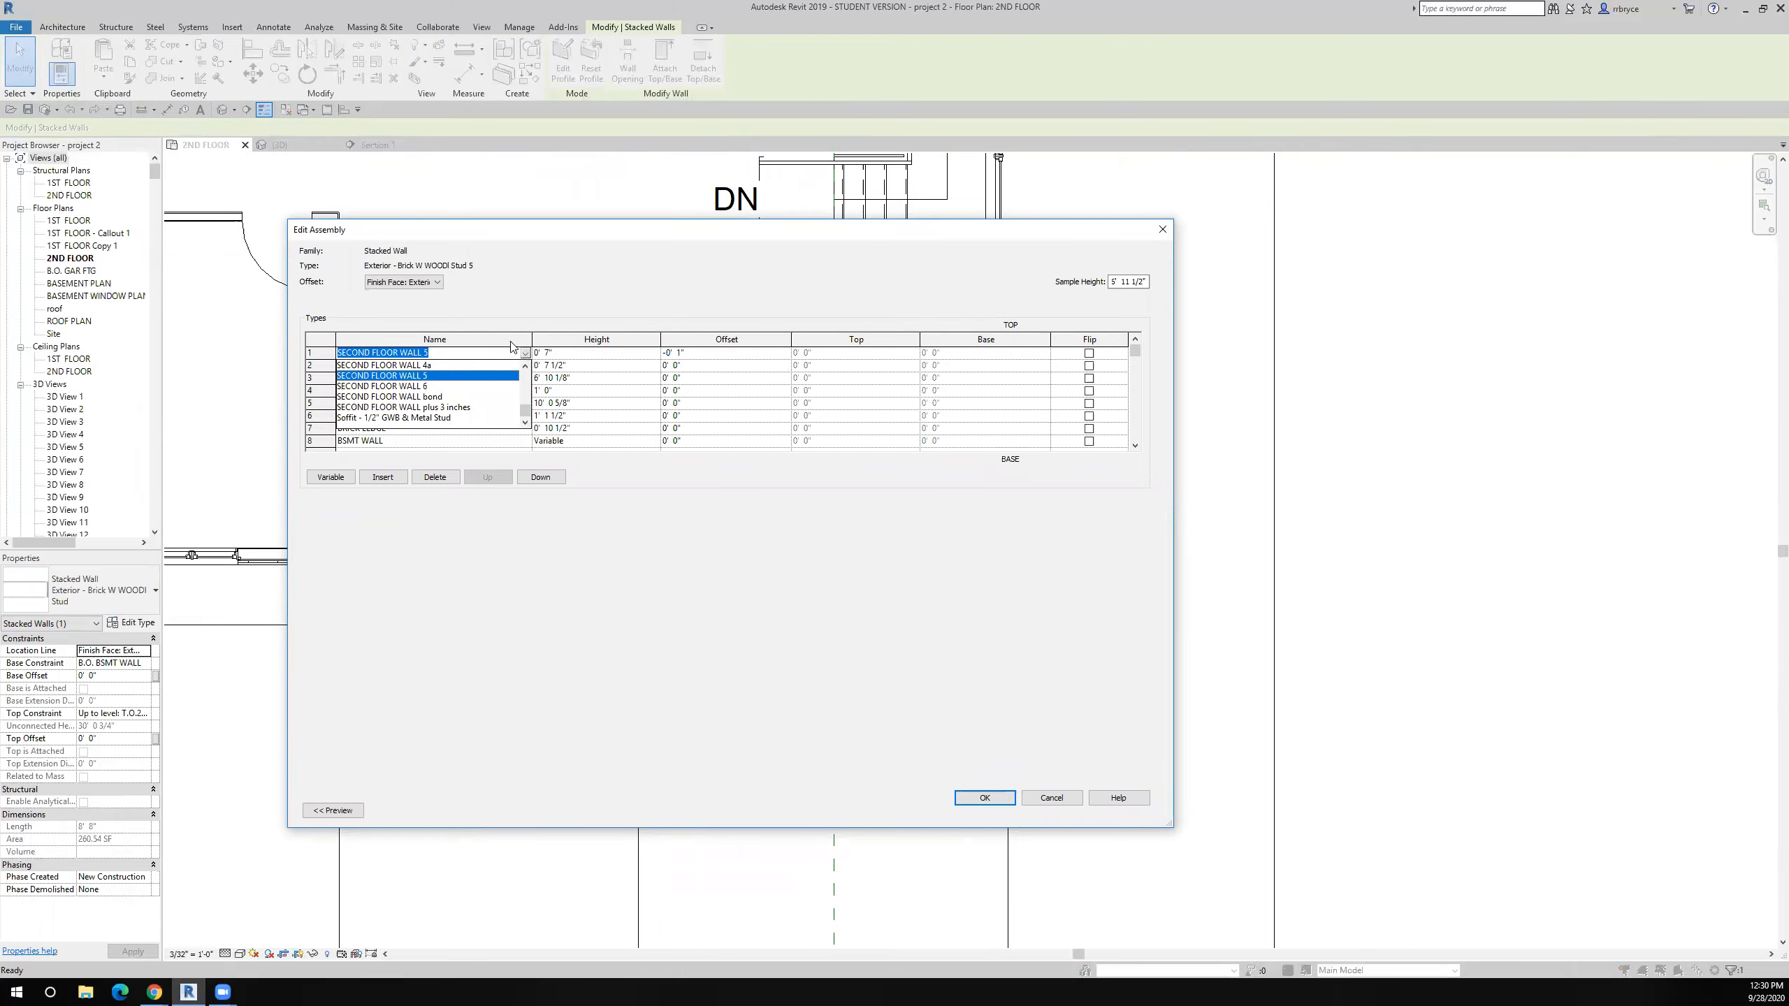
left_click(450, 389)
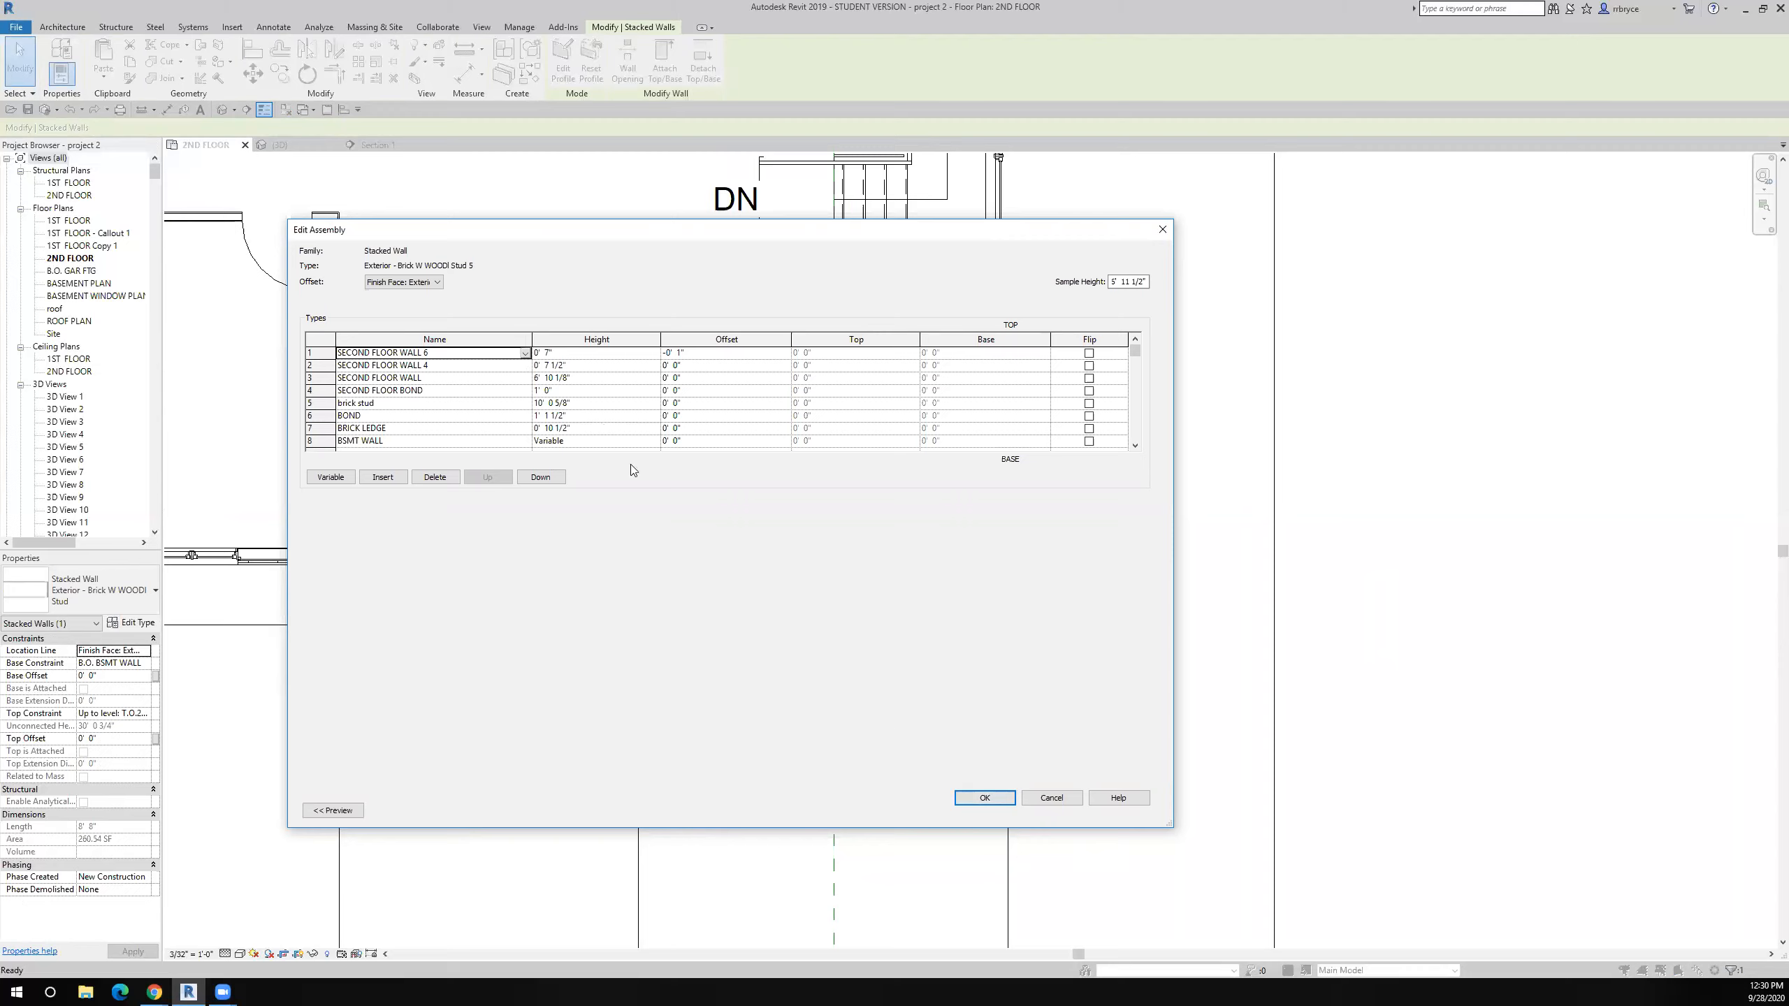
left_click(1055, 798)
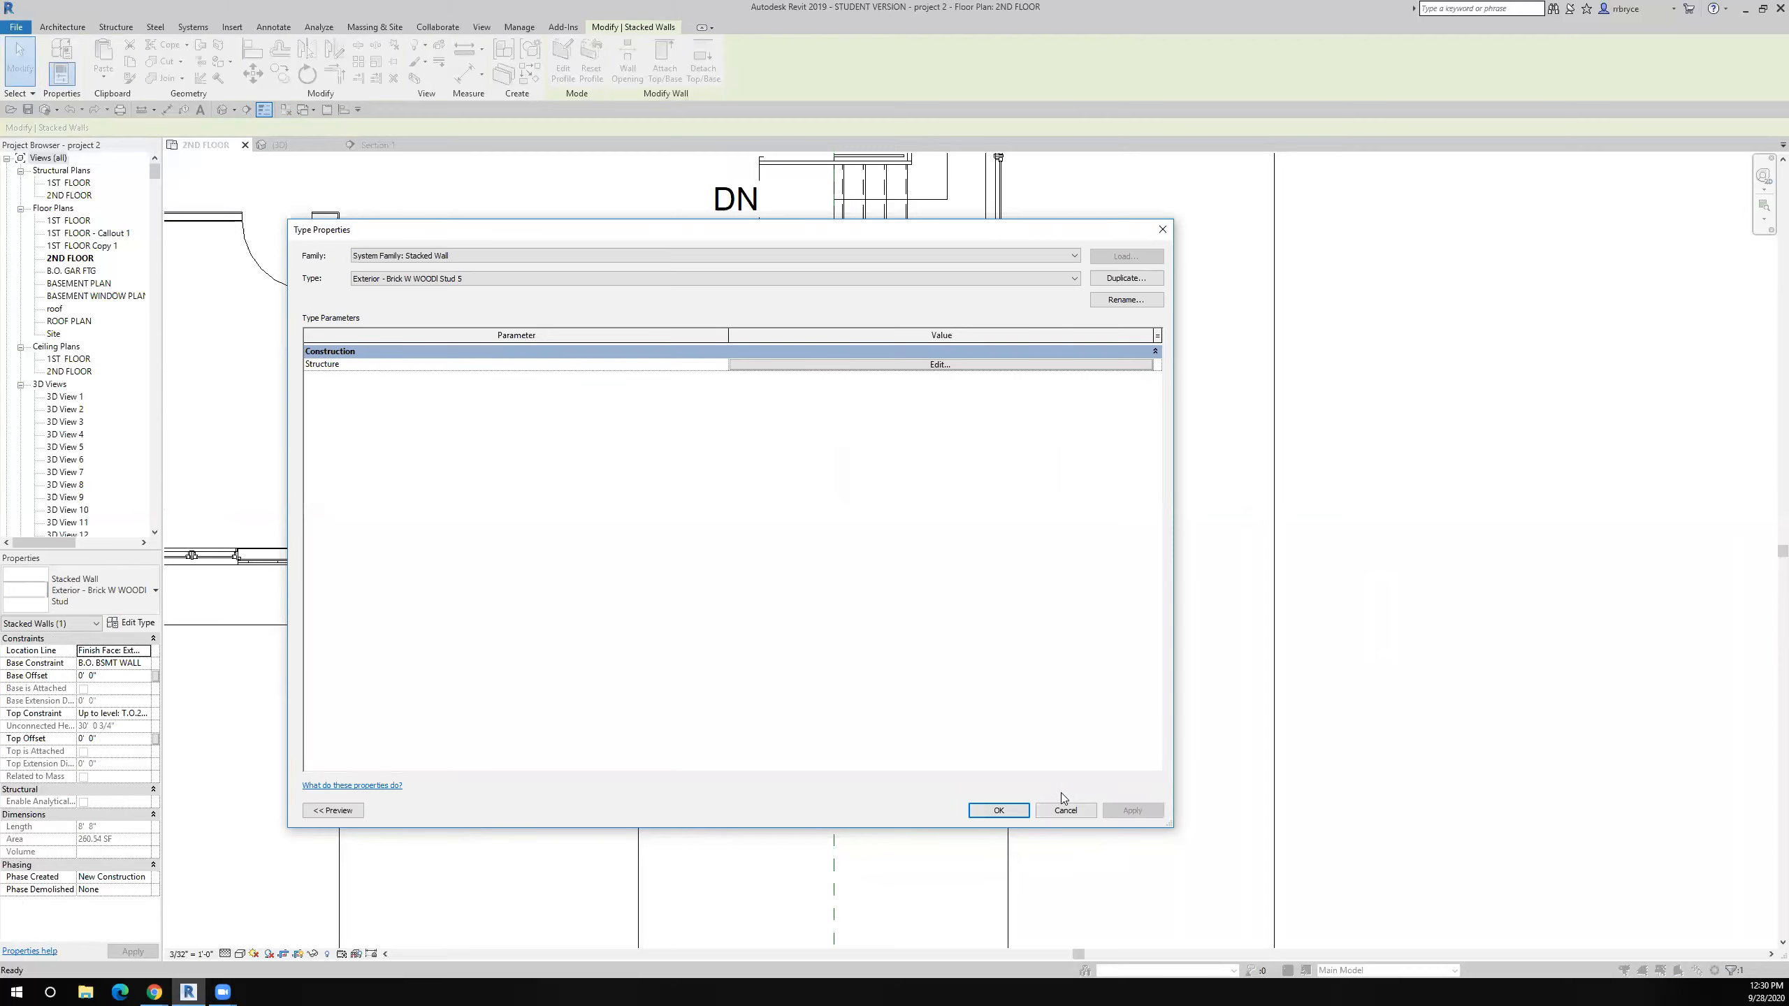
left_click(1064, 811)
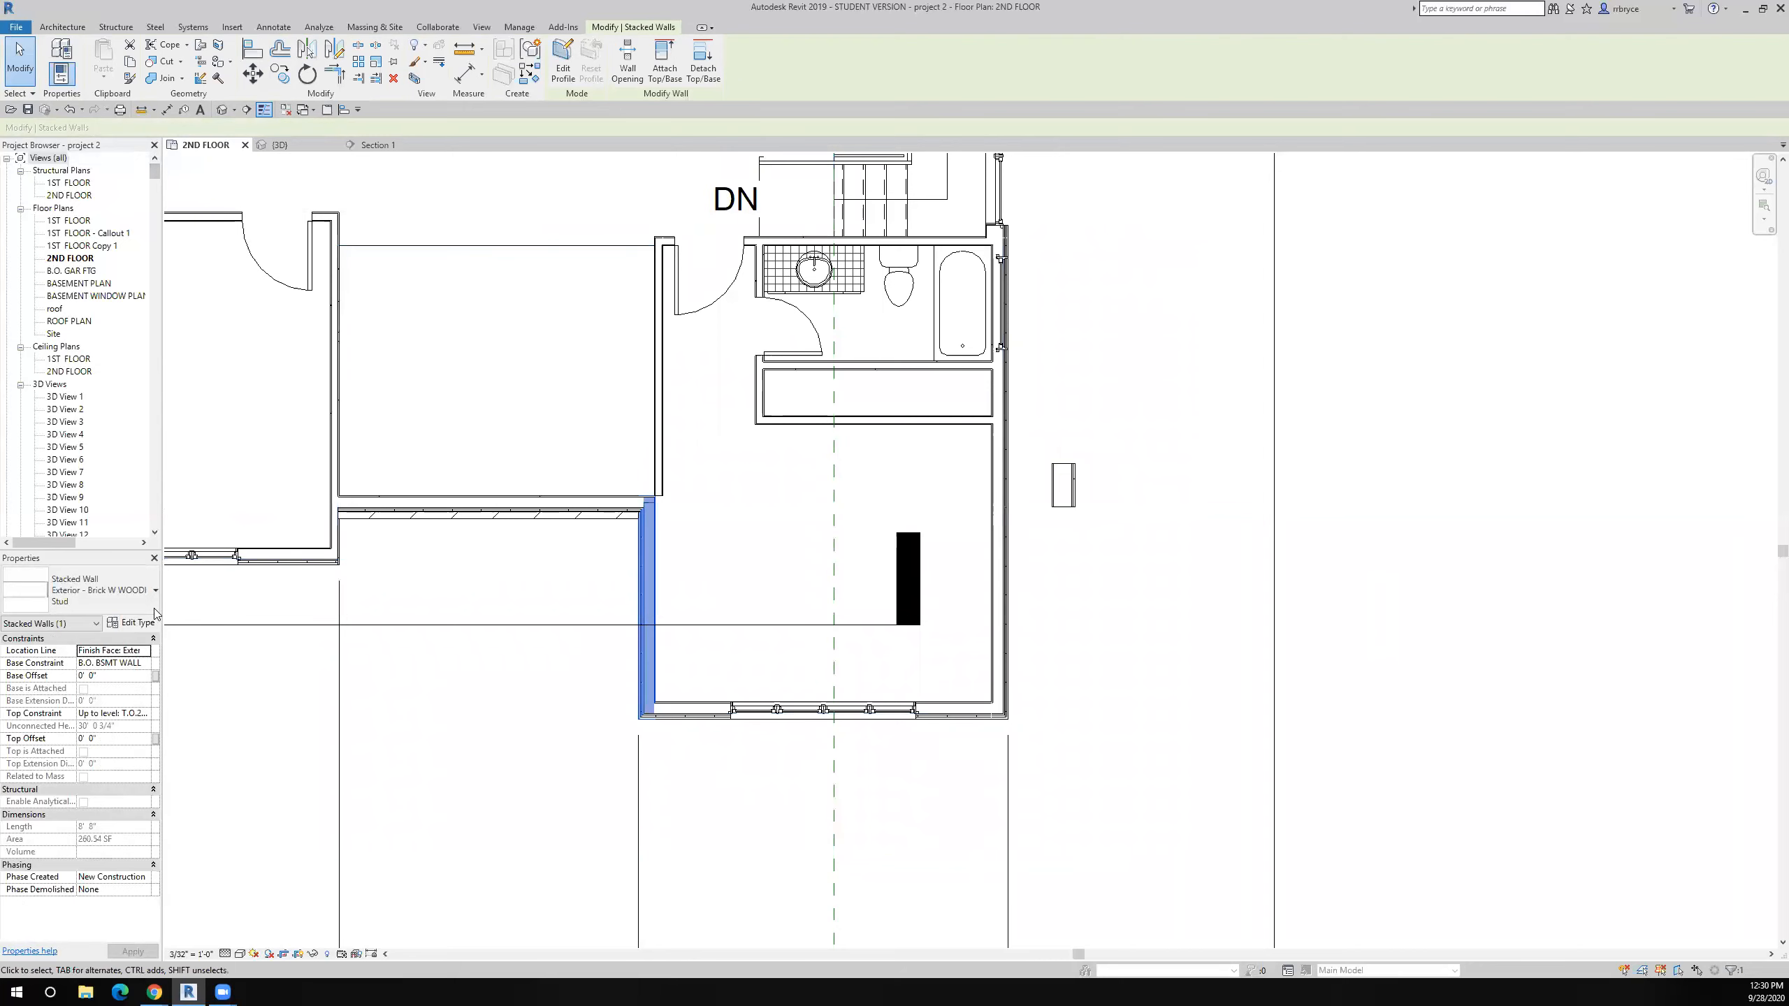
- Examine in the section preview which parts of the projecting bedroom's stacked wall the SECOND FLOOR WALL 4 and SECOND FLOOR WALL segments form
left_click(133, 622)
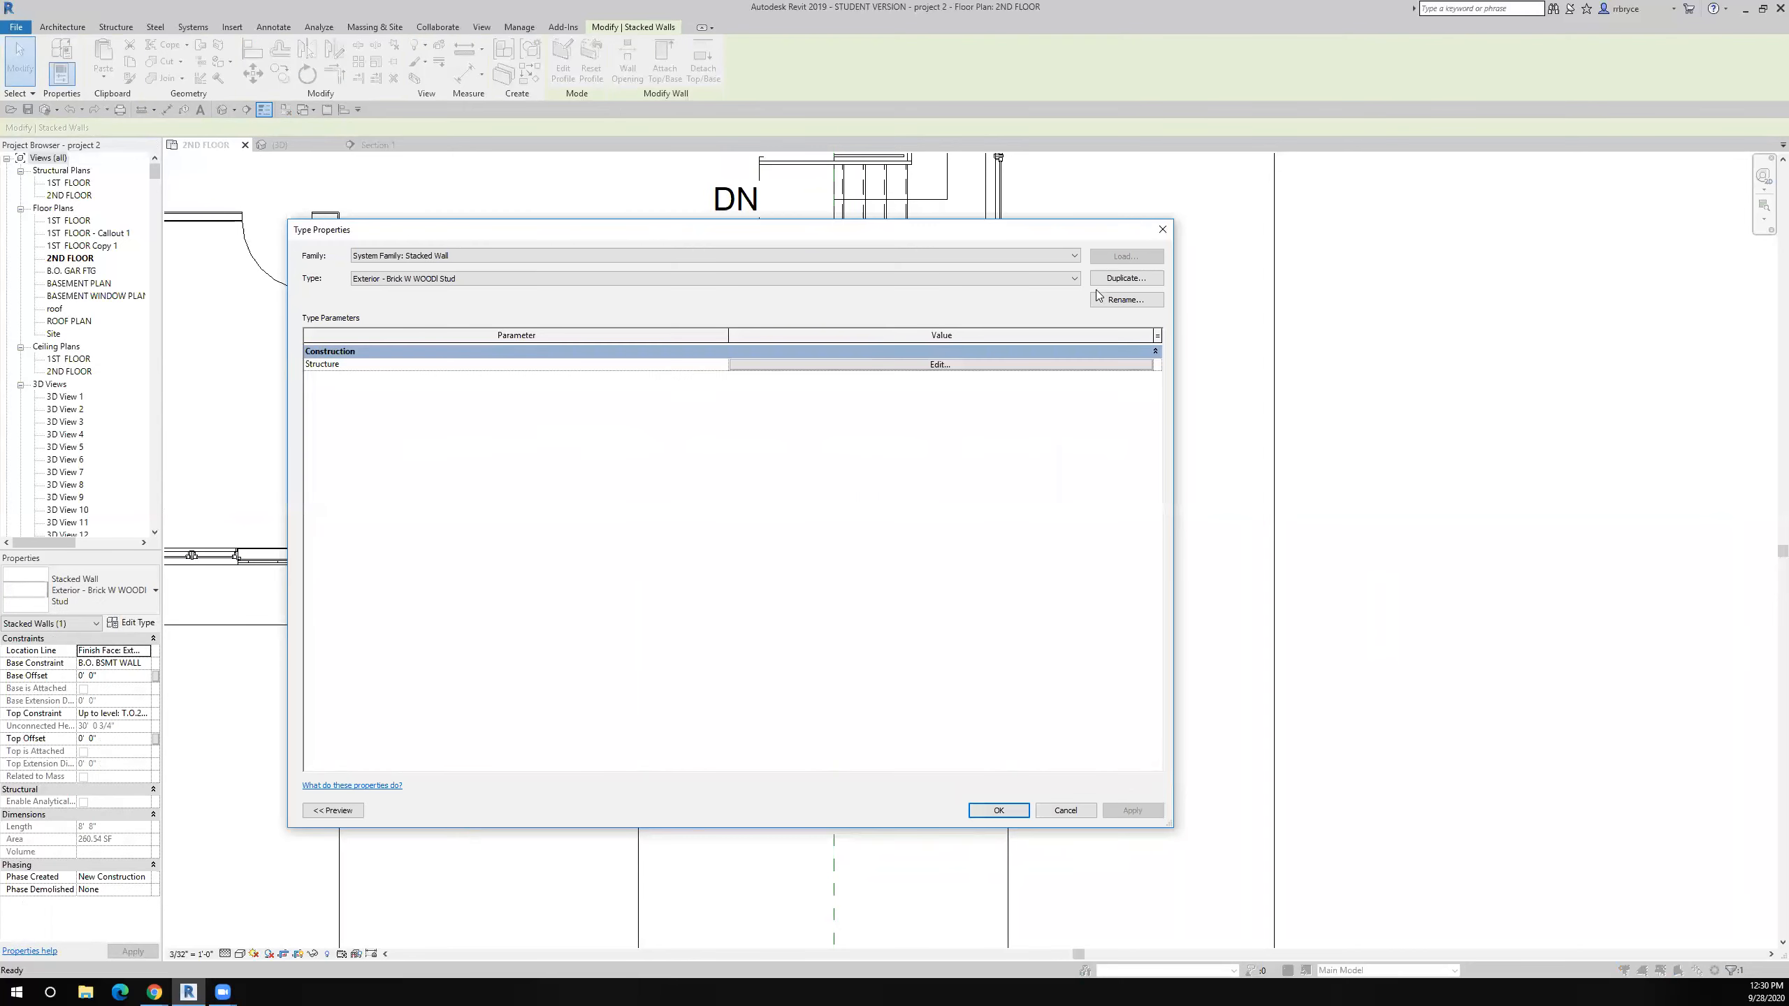
left_click(1126, 277)
left_click(759, 549)
left_click(775, 364)
left_click(350, 811)
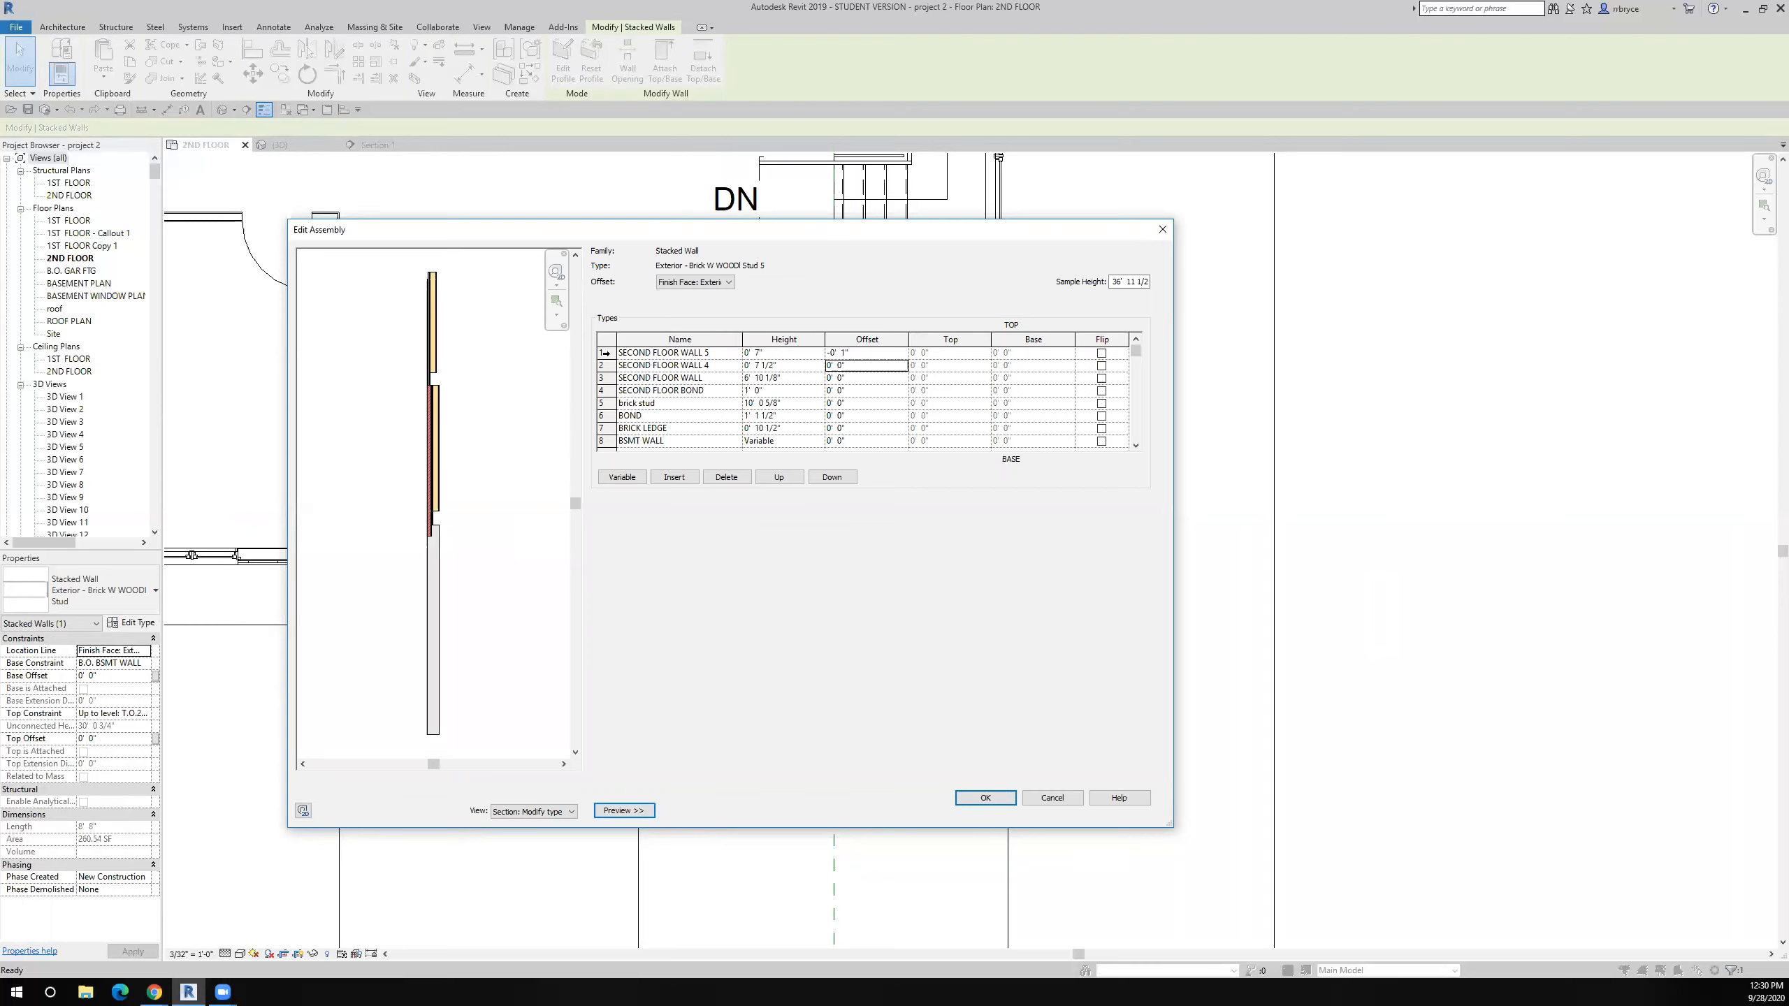
left_click(606, 353)
left_click(602, 365)
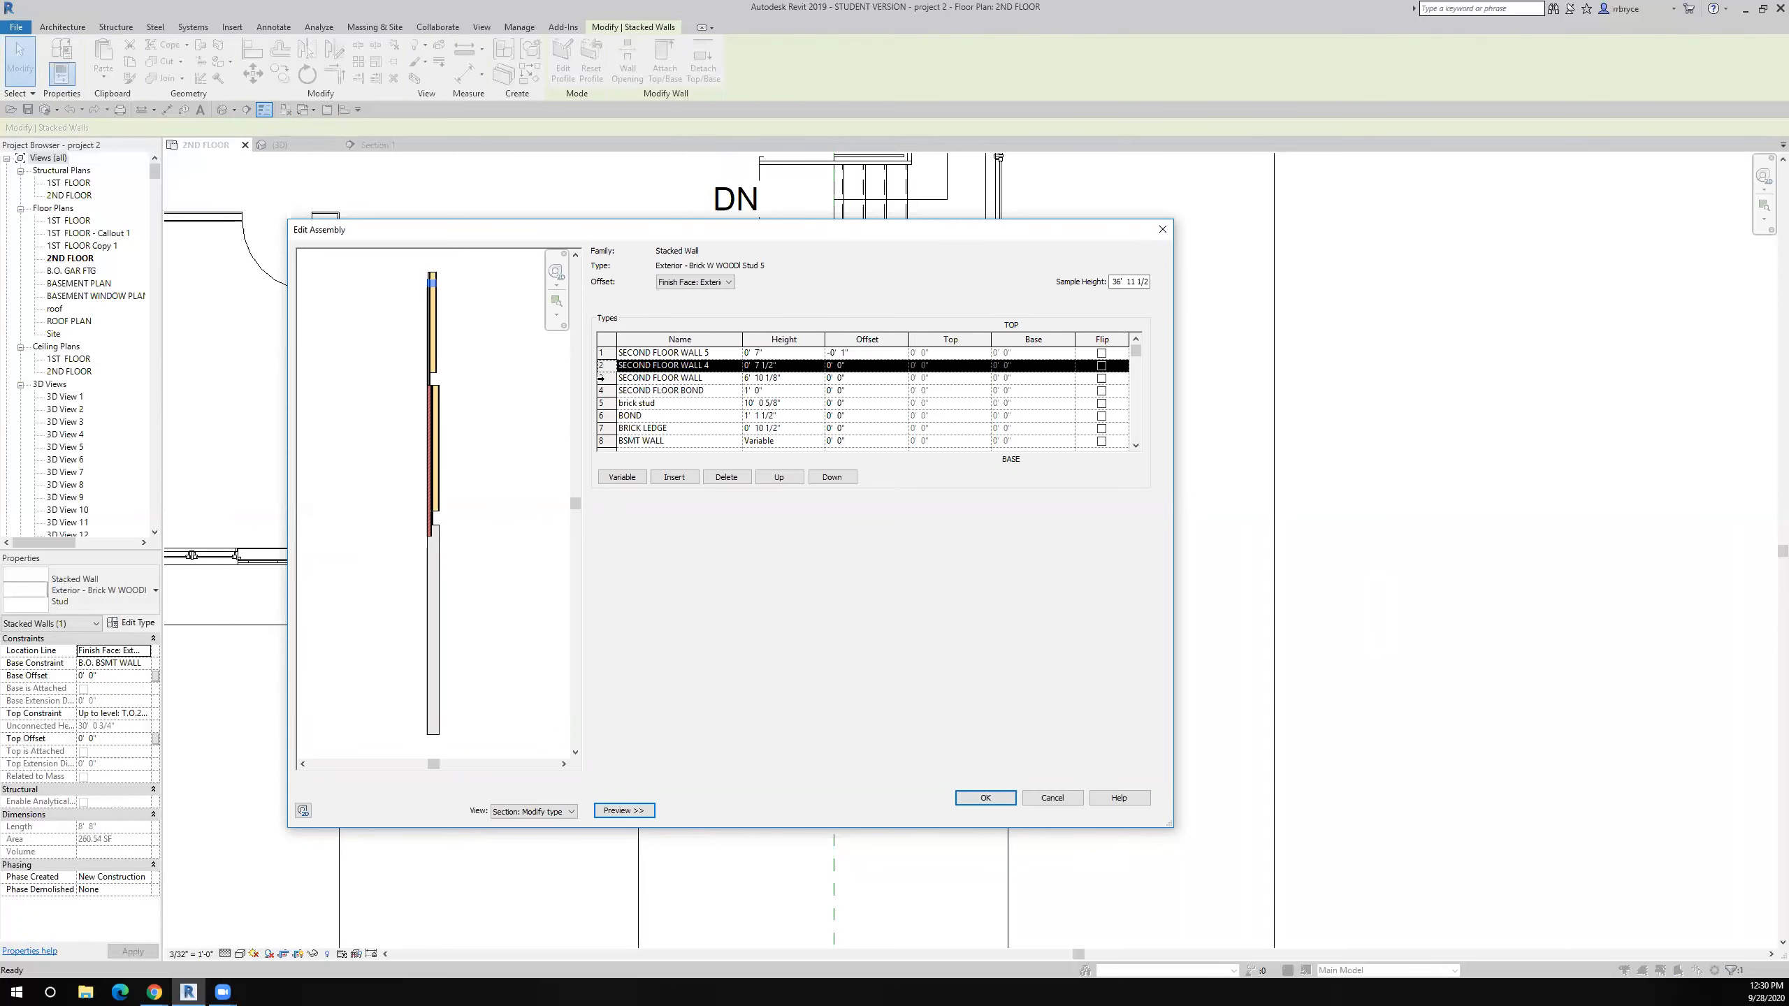
left_click(602, 378)
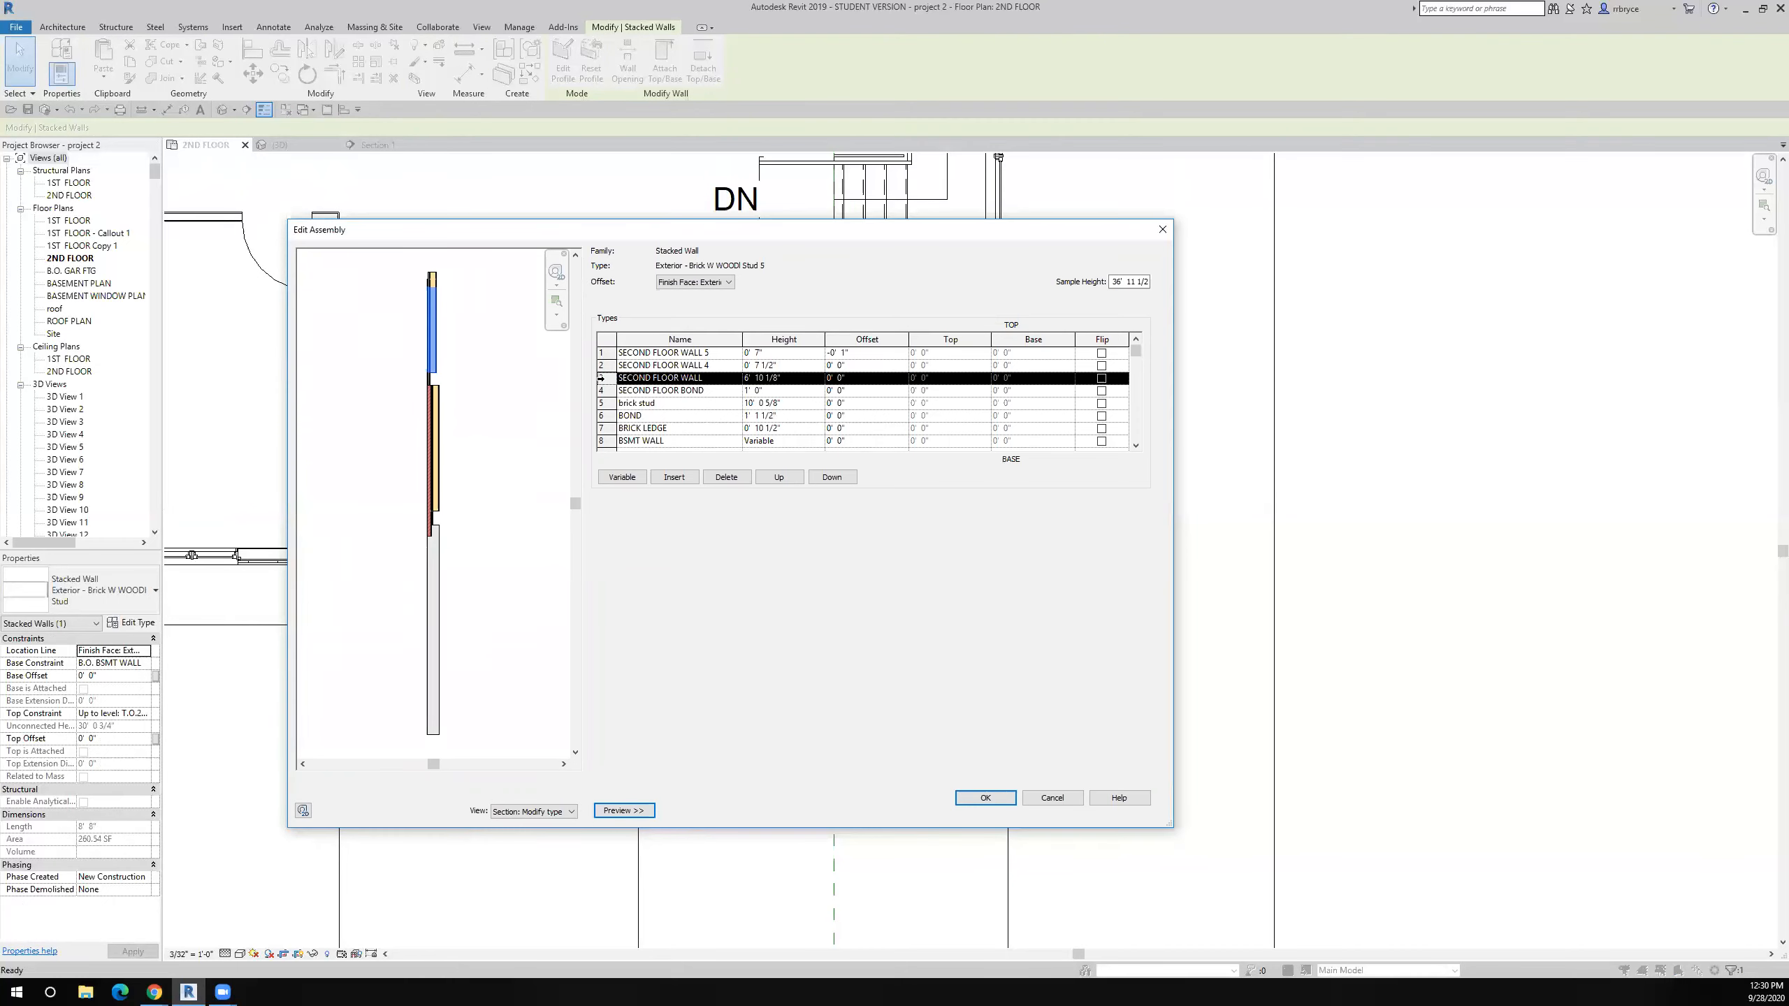
left_click(1053, 800)
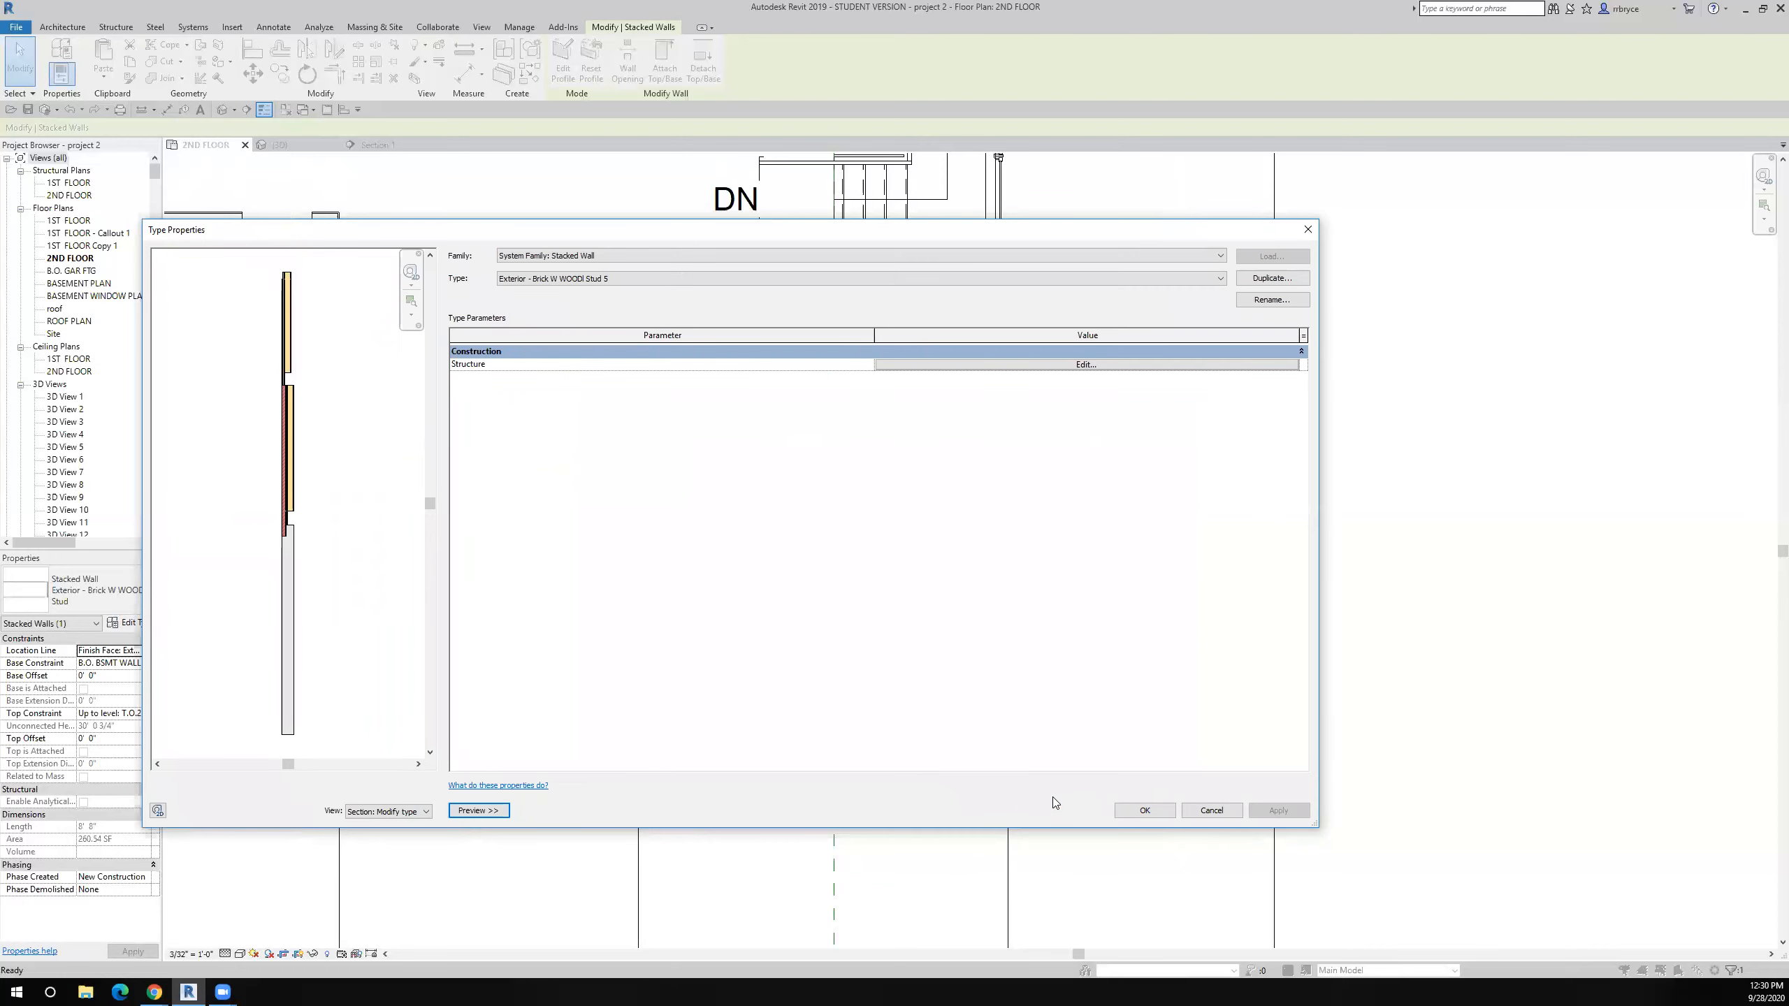
left_click(1205, 810)
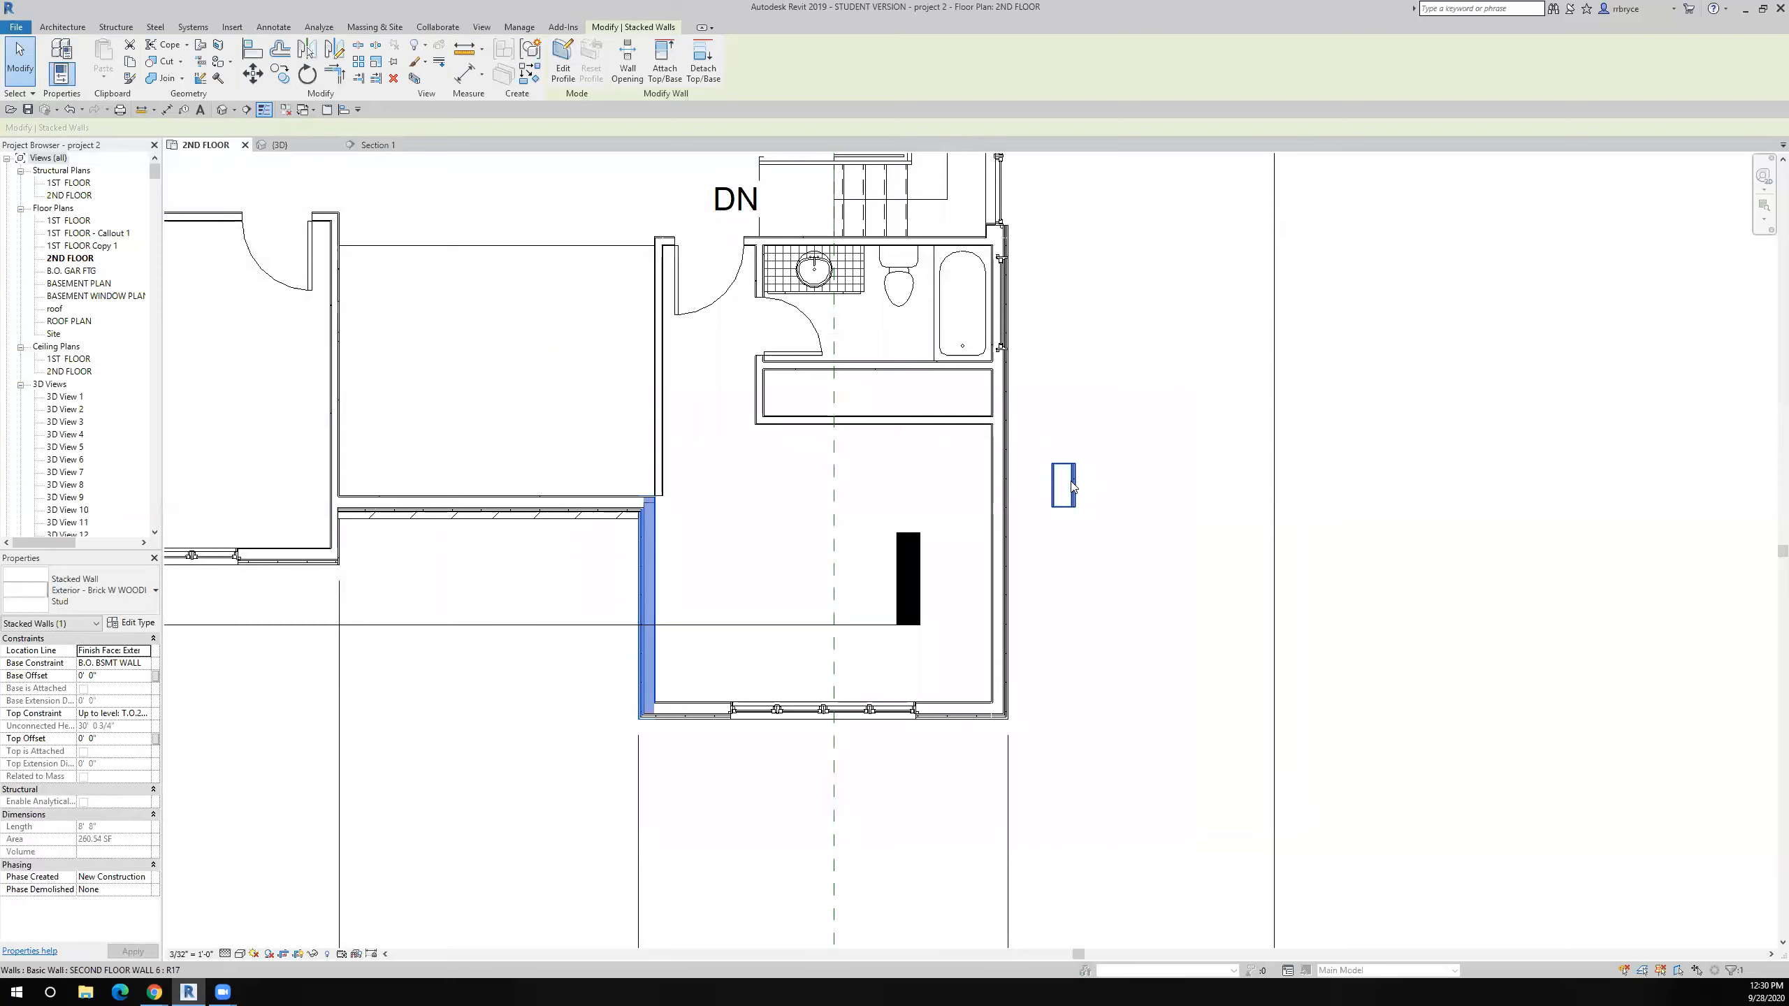
- Copy the short SECOND FLOOR WALL 6 wall outside the bedroom and place the copy just below the original
scroll(1072, 487, "up", 5)
scroll(1067, 496, "down", 5)
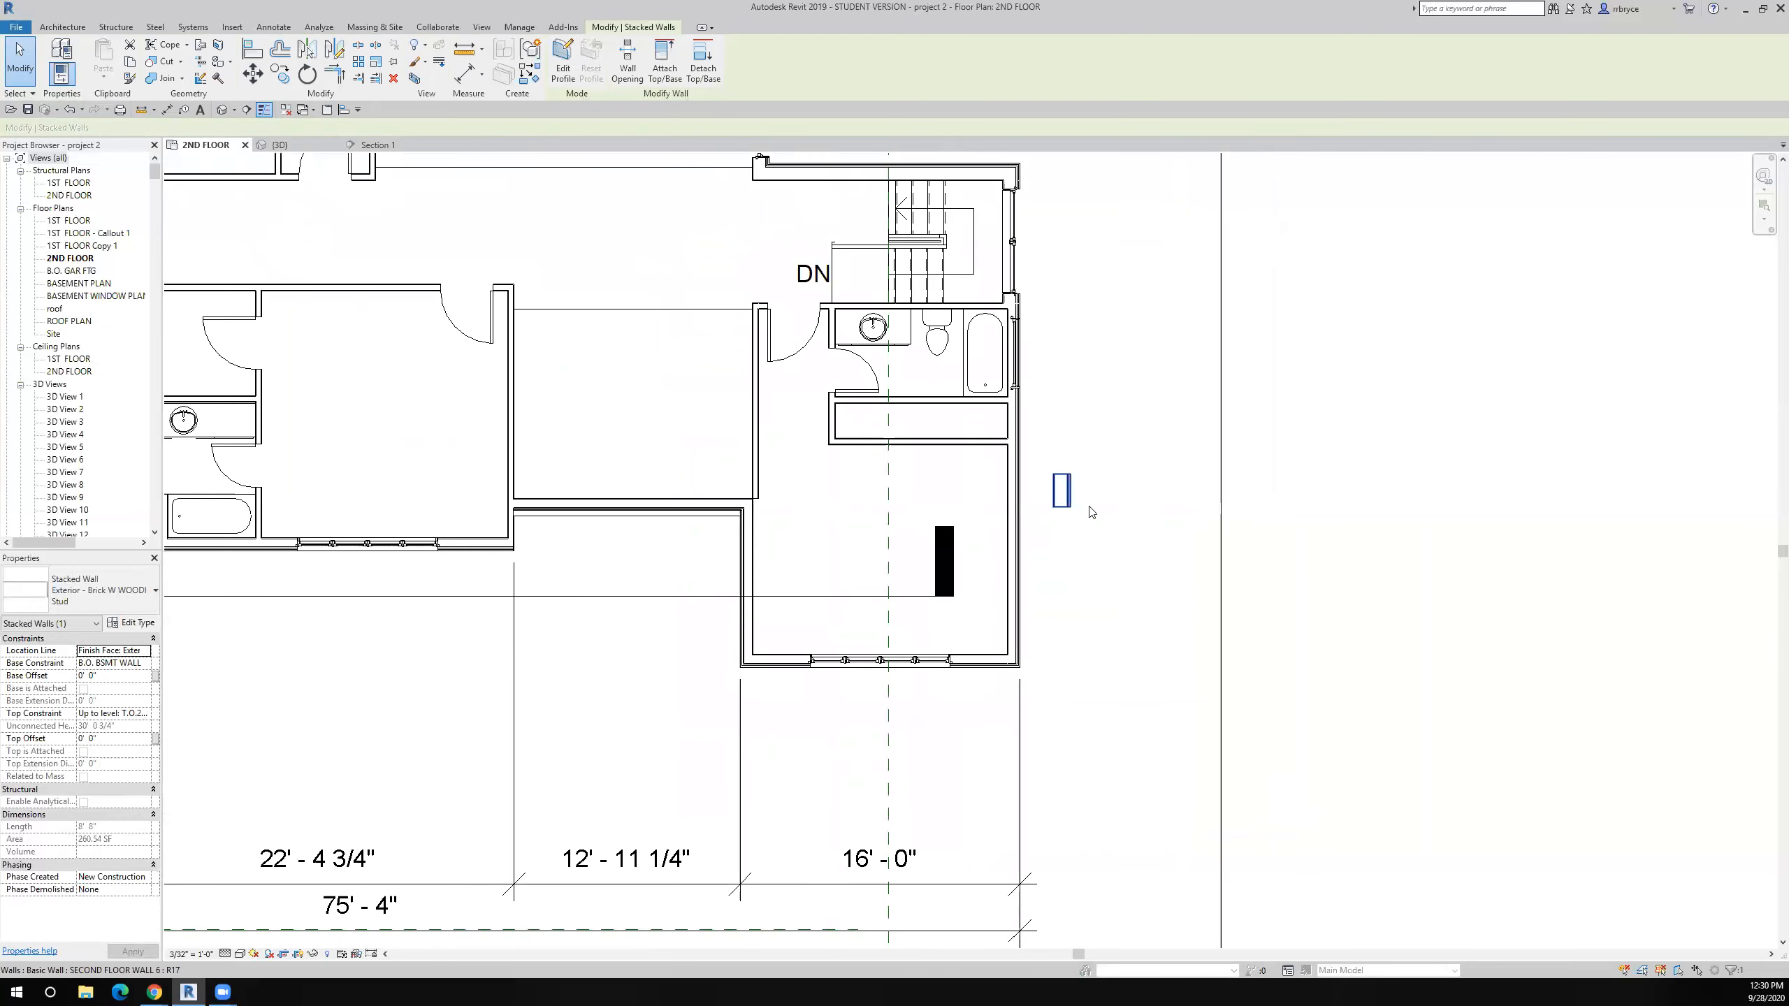
left_click(1060, 492)
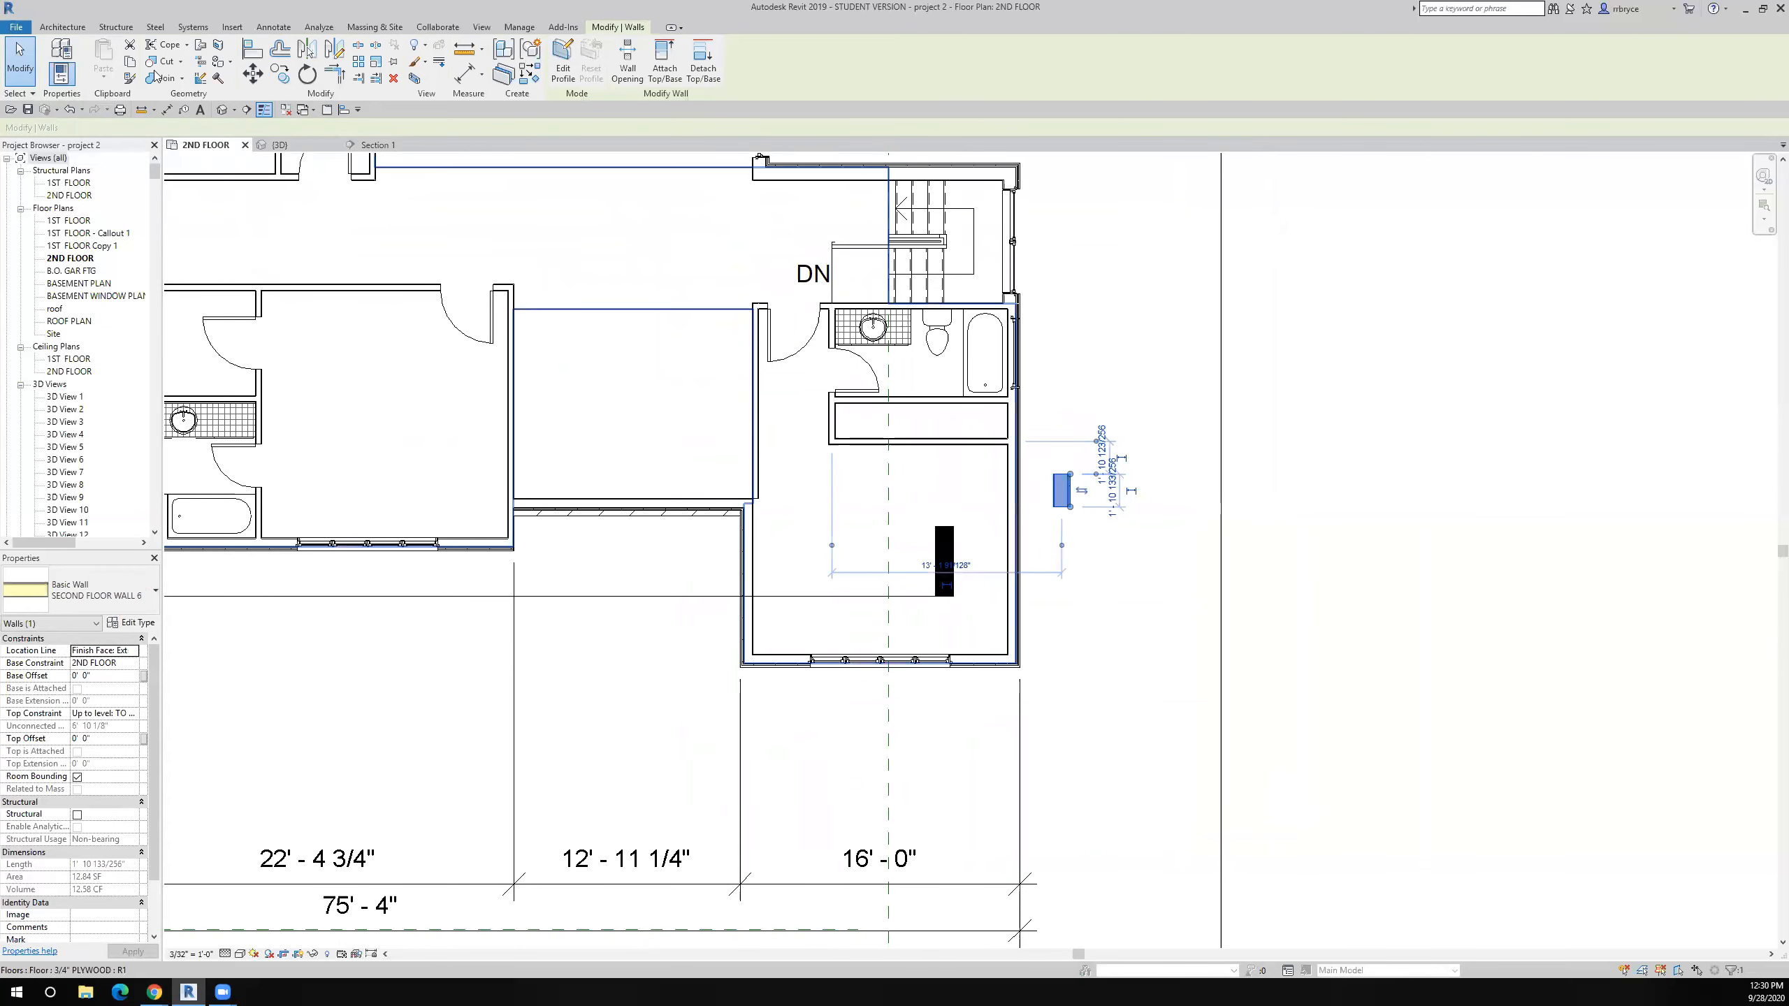
left_click(279, 73)
double_click(1055, 554)
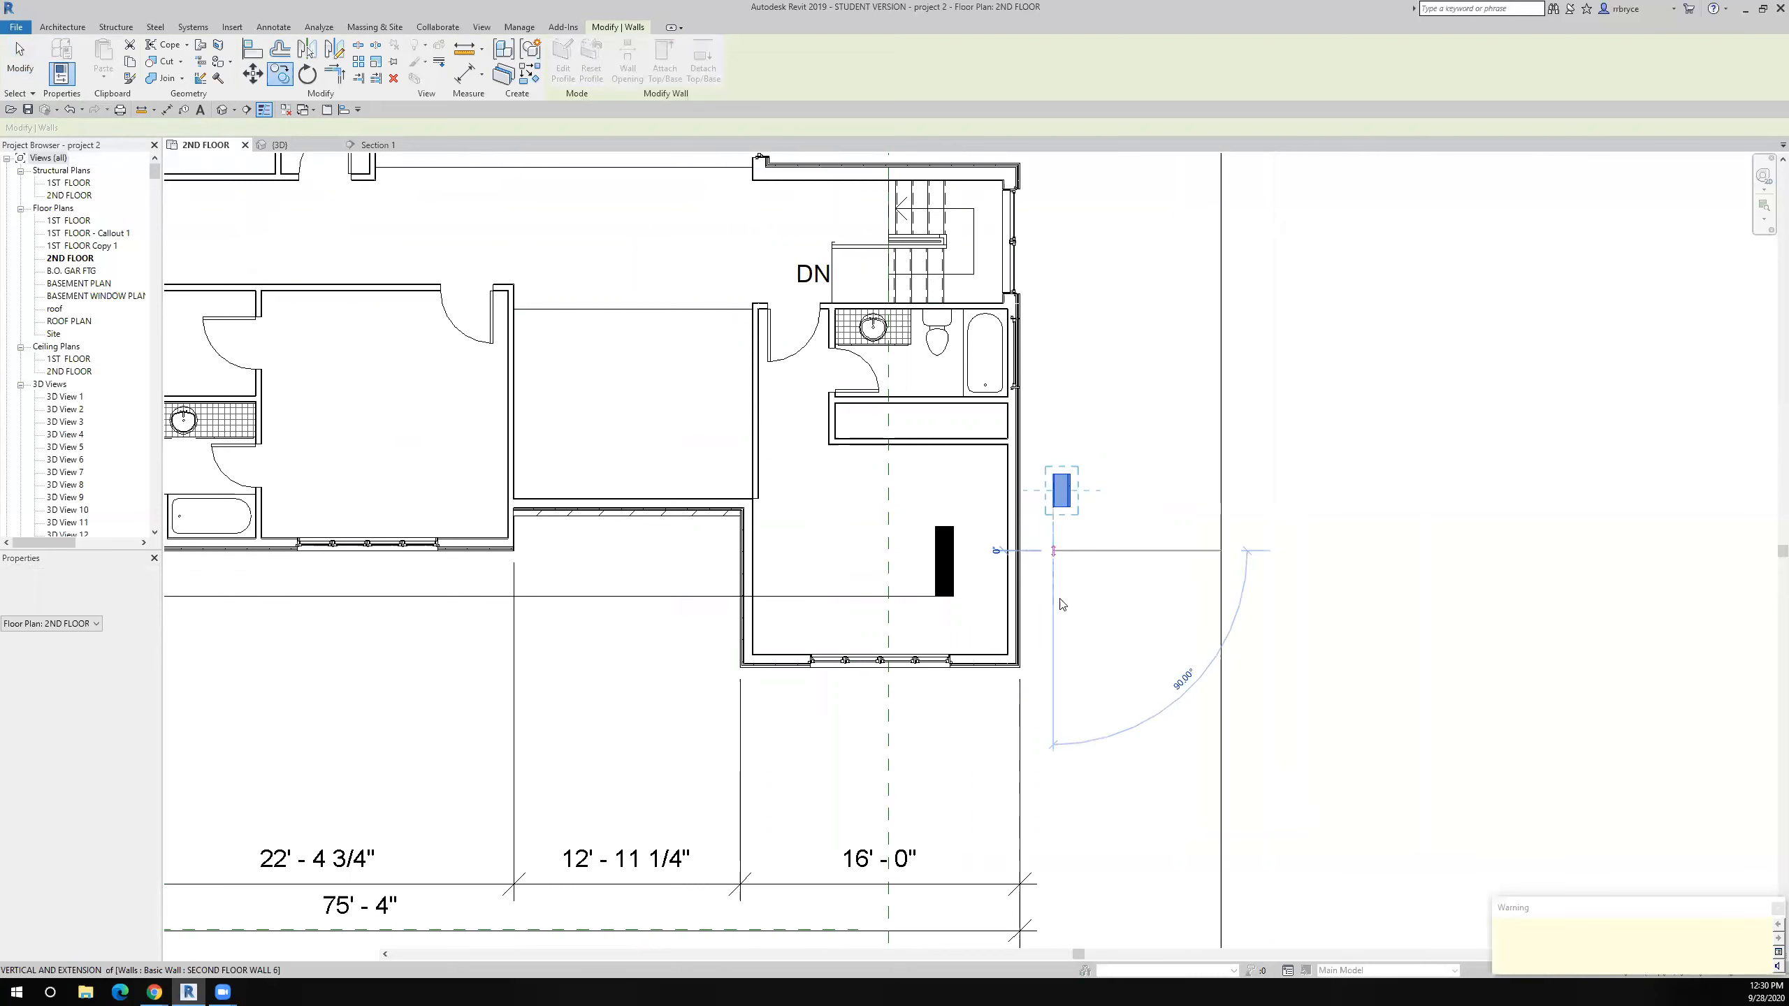
scroll(1067, 541, "up", 2)
left_click_drag(1047, 479, 1043, 590)
scroll(1042, 567, "up", 2)
middle_click_drag(1042, 567, 986, 498)
scroll(987, 497, "down", 3)
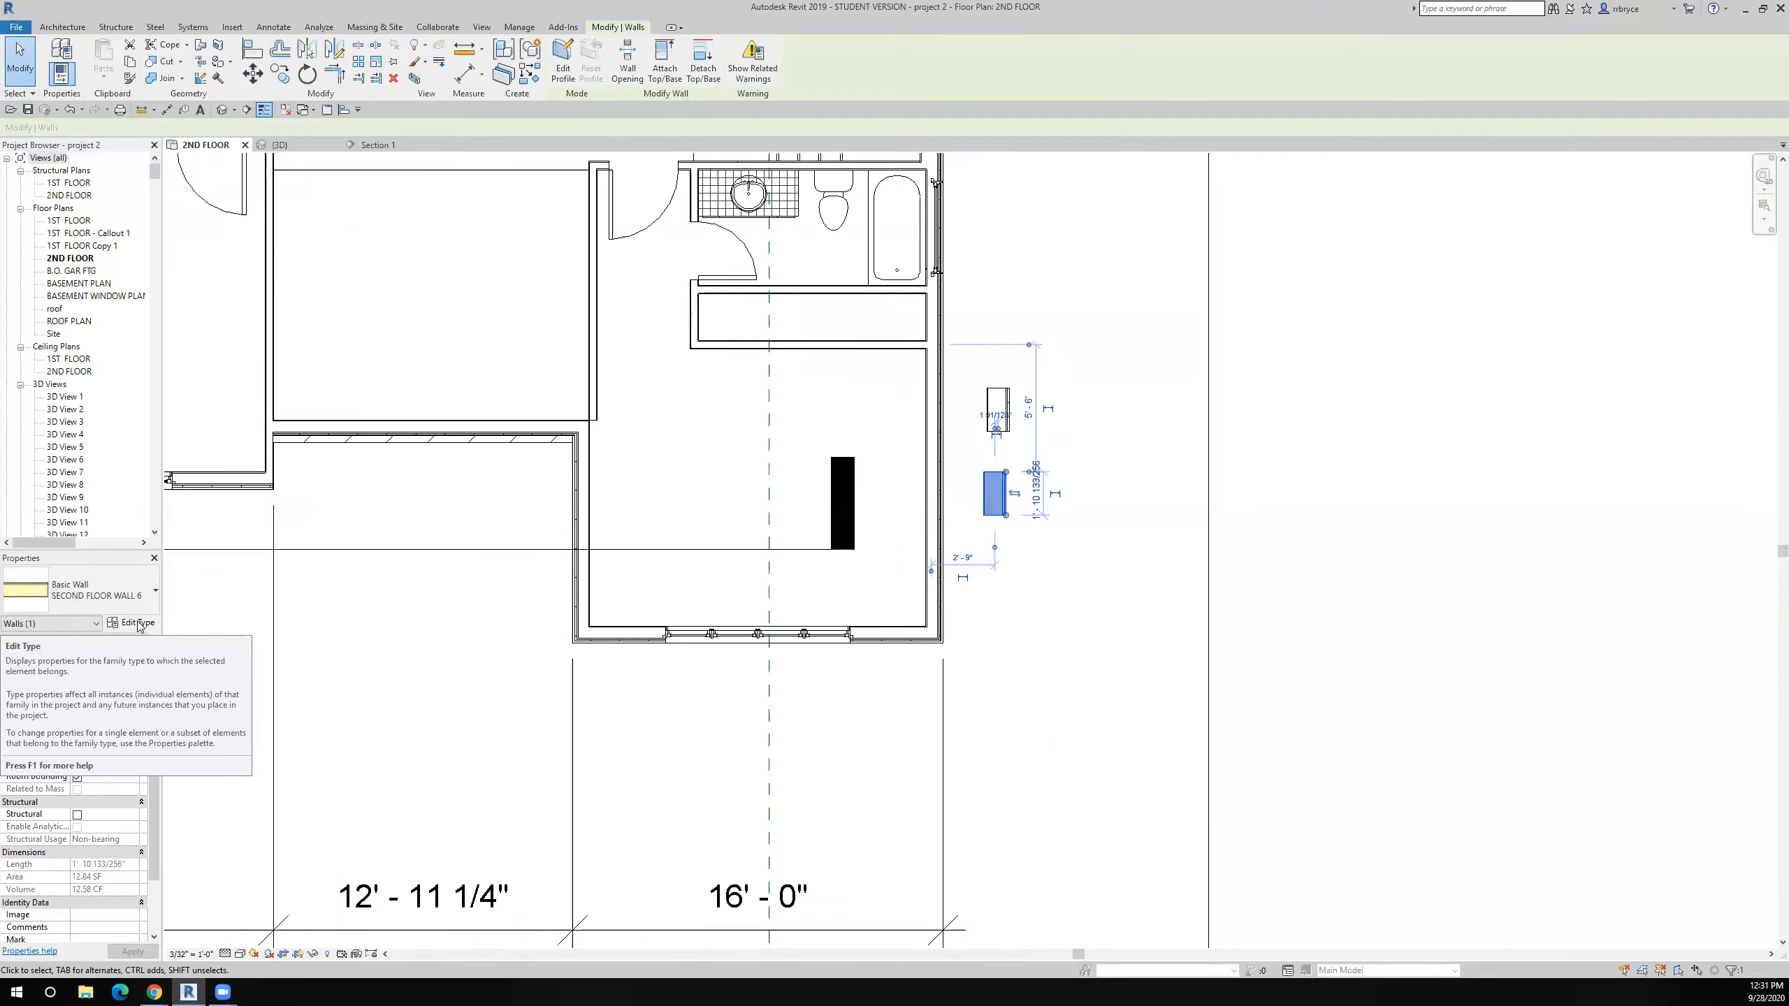
- Change the copied short wall's type to SECOND FLOOR WALL and duplicate that type as SECOND FLOOR WALL 2
left_click(126, 595)
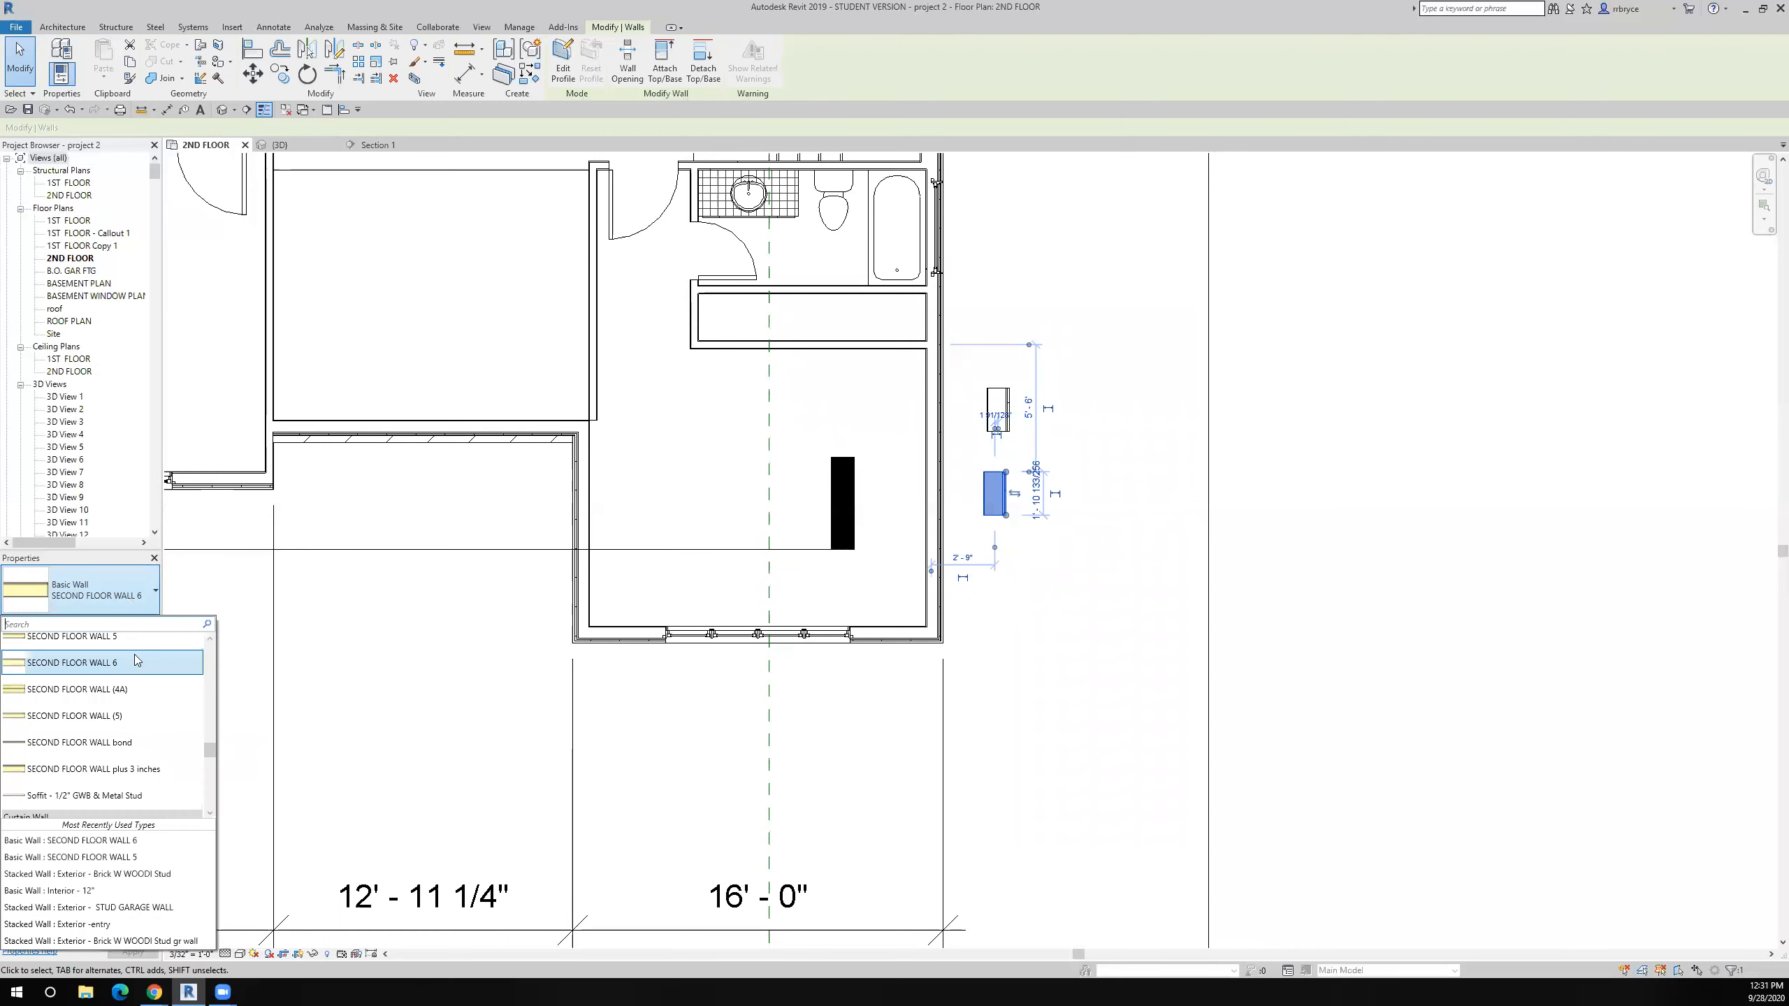
scroll(133, 726, "up", 2)
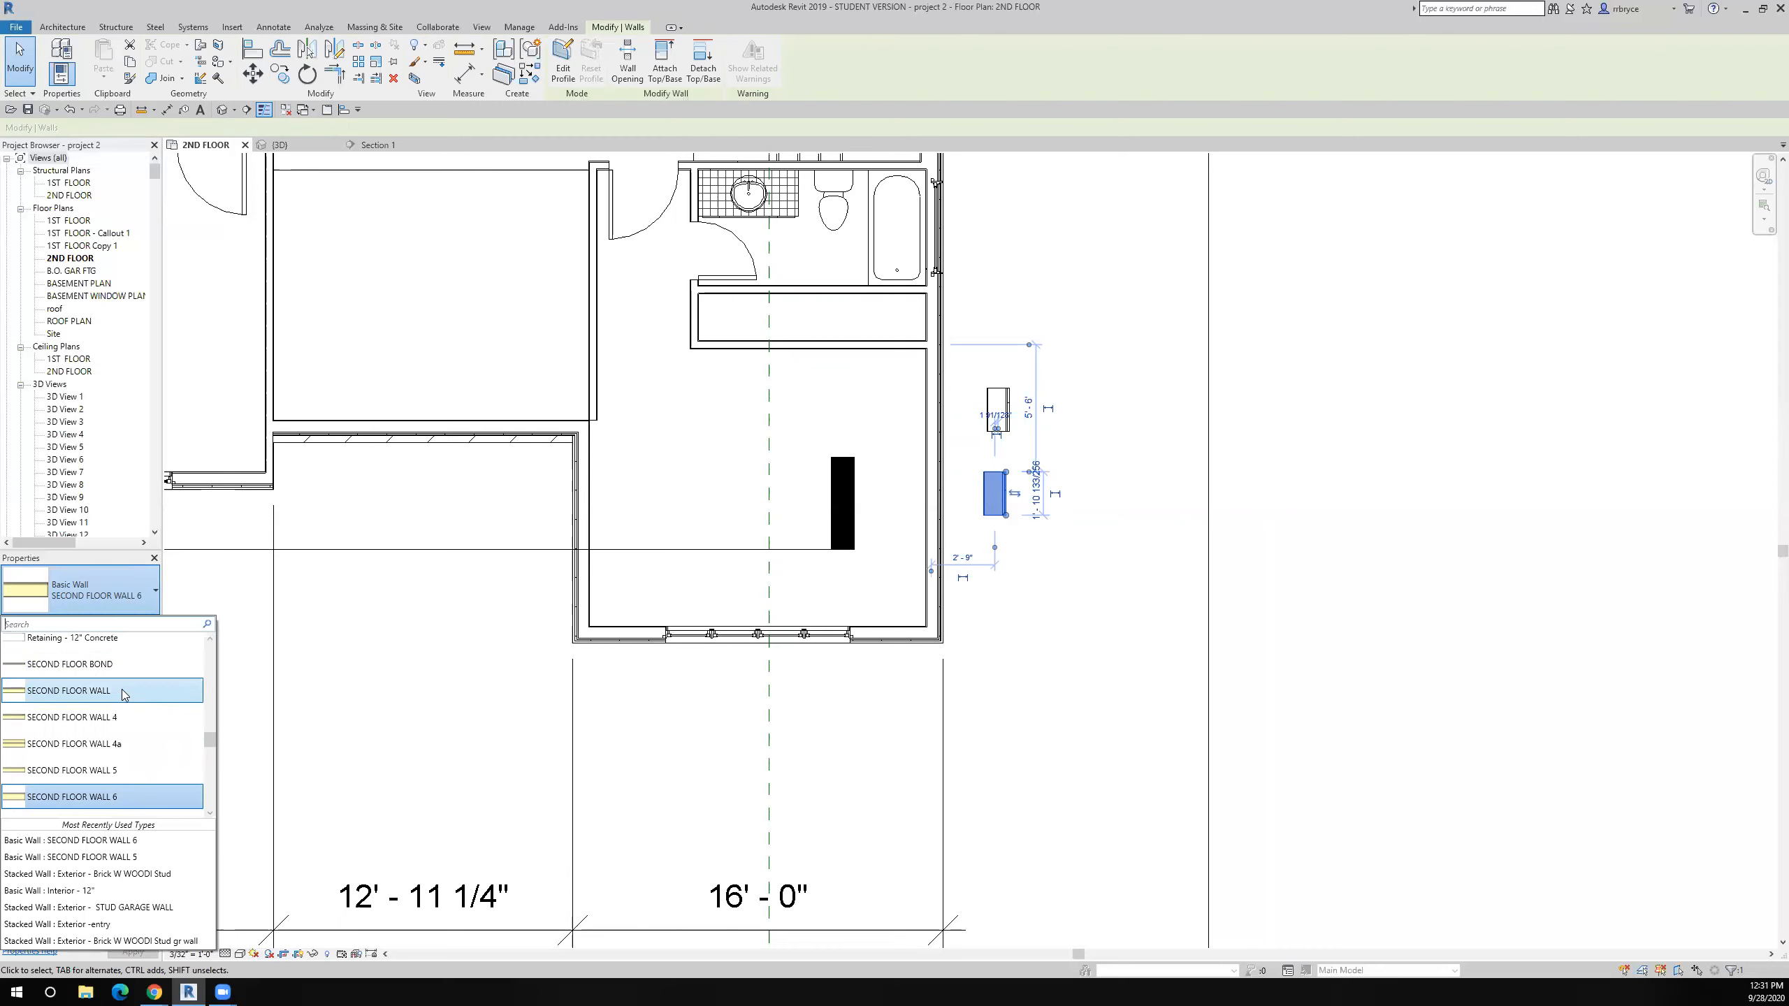
left_click(124, 691)
left_click(139, 623)
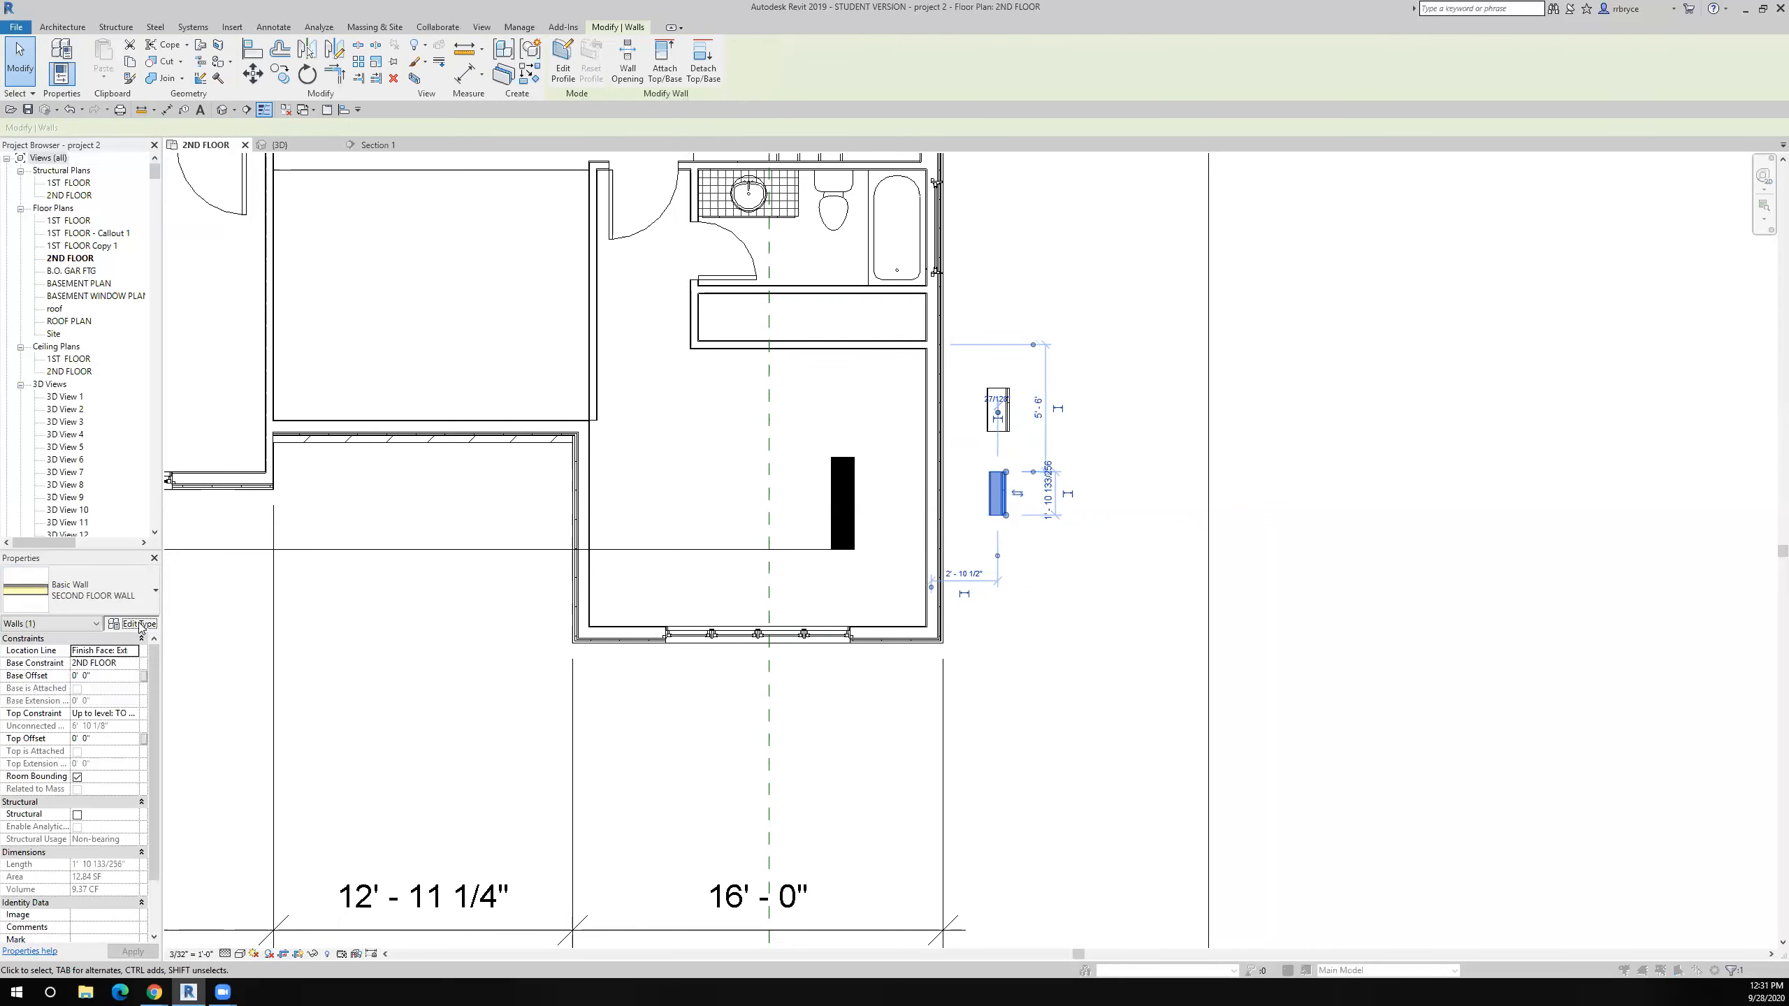
left_click(1261, 278)
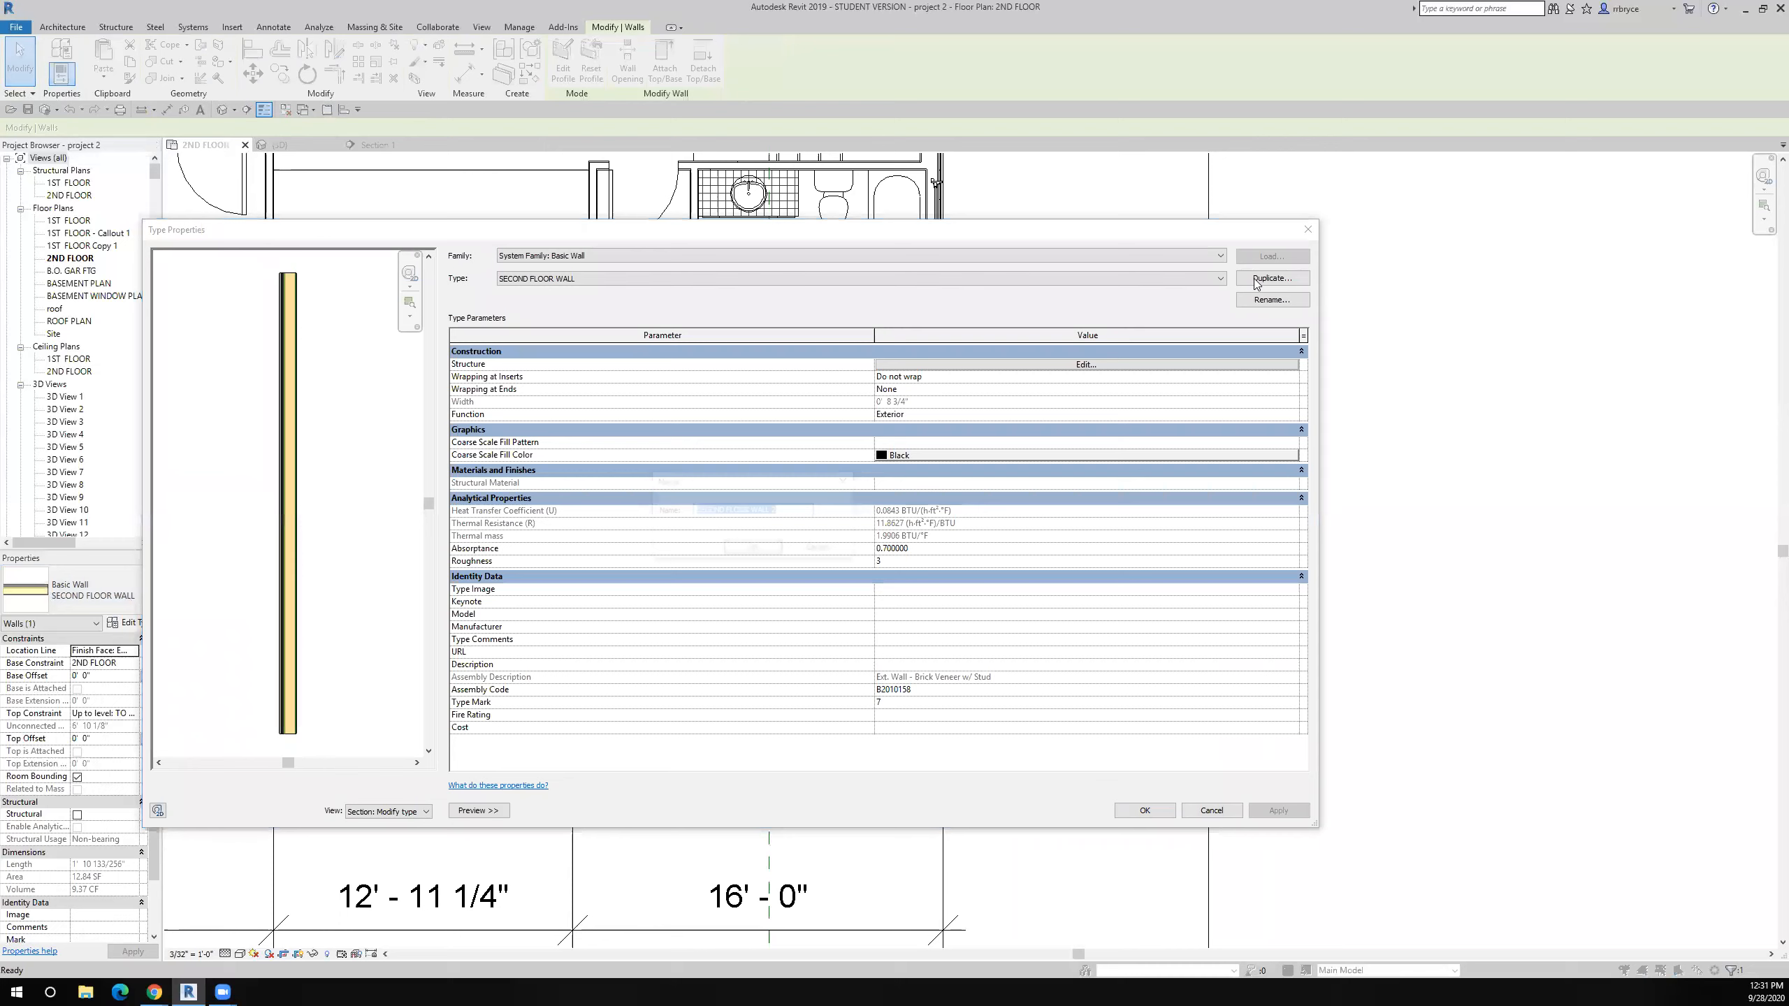
left_click(751, 550)
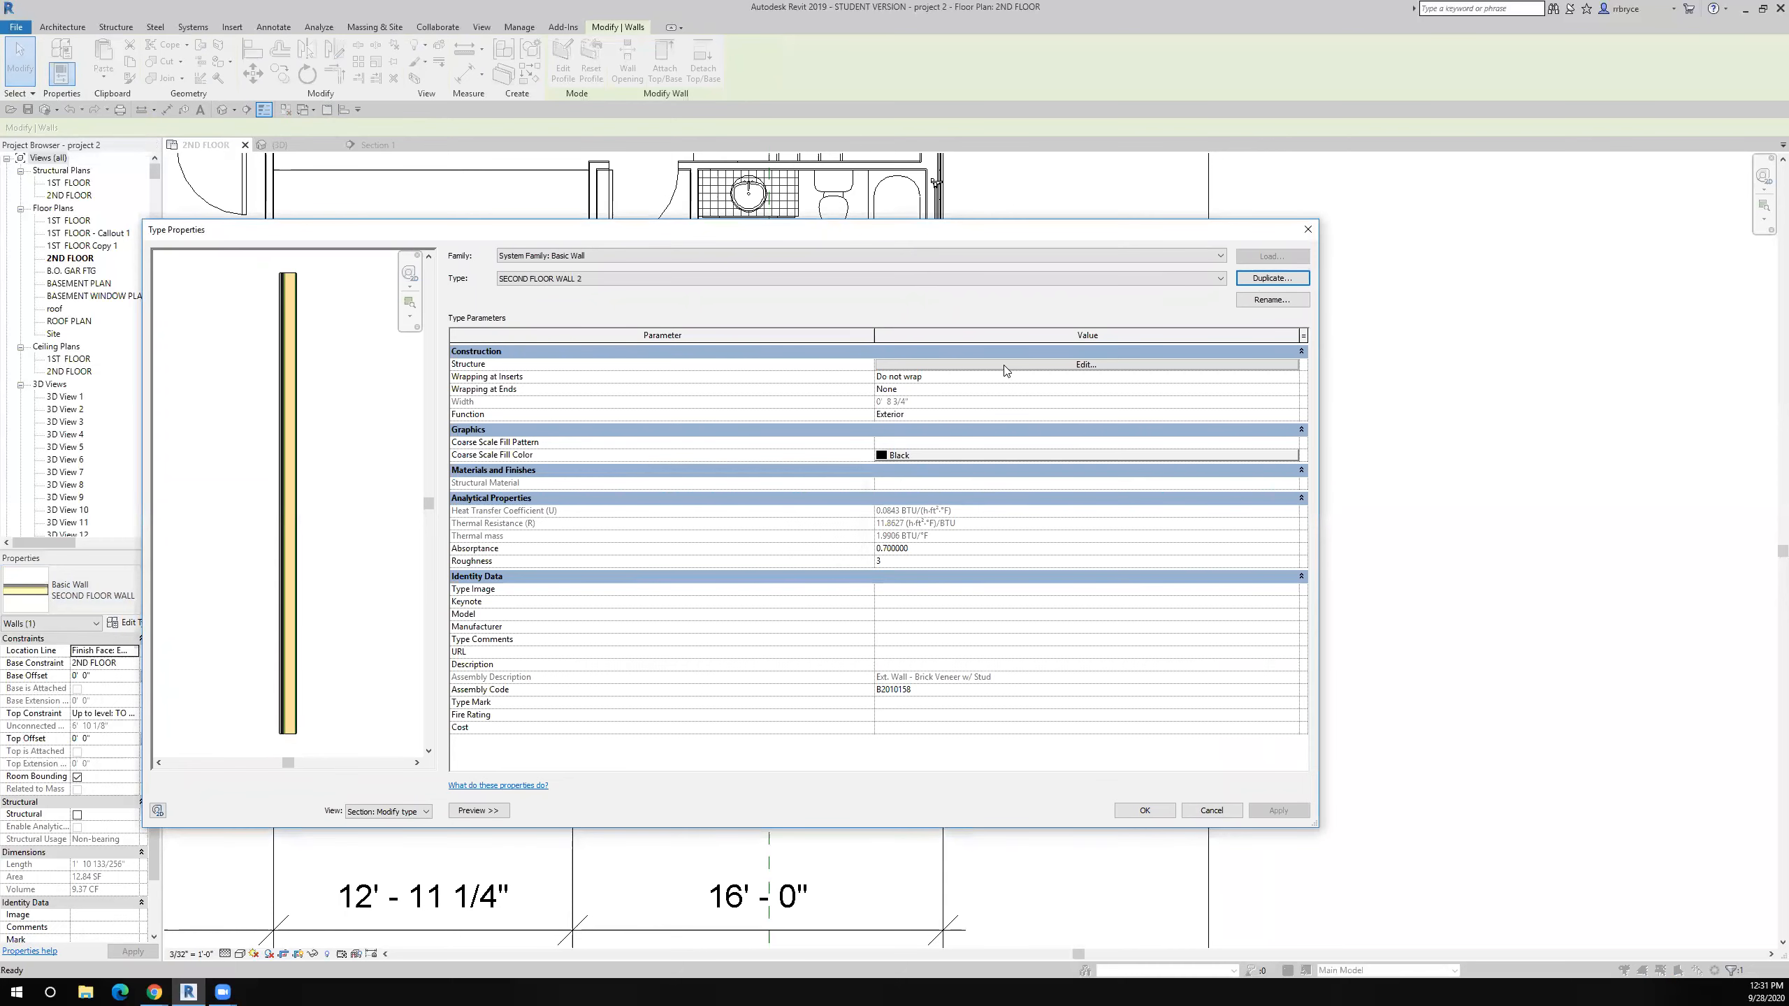
- Set the Softwood, Lumber structure layer of SECOND FLOOR WALL 2 to 1' 8 1/2" thick and apply the type to the copied wall
left_click(1005, 365)
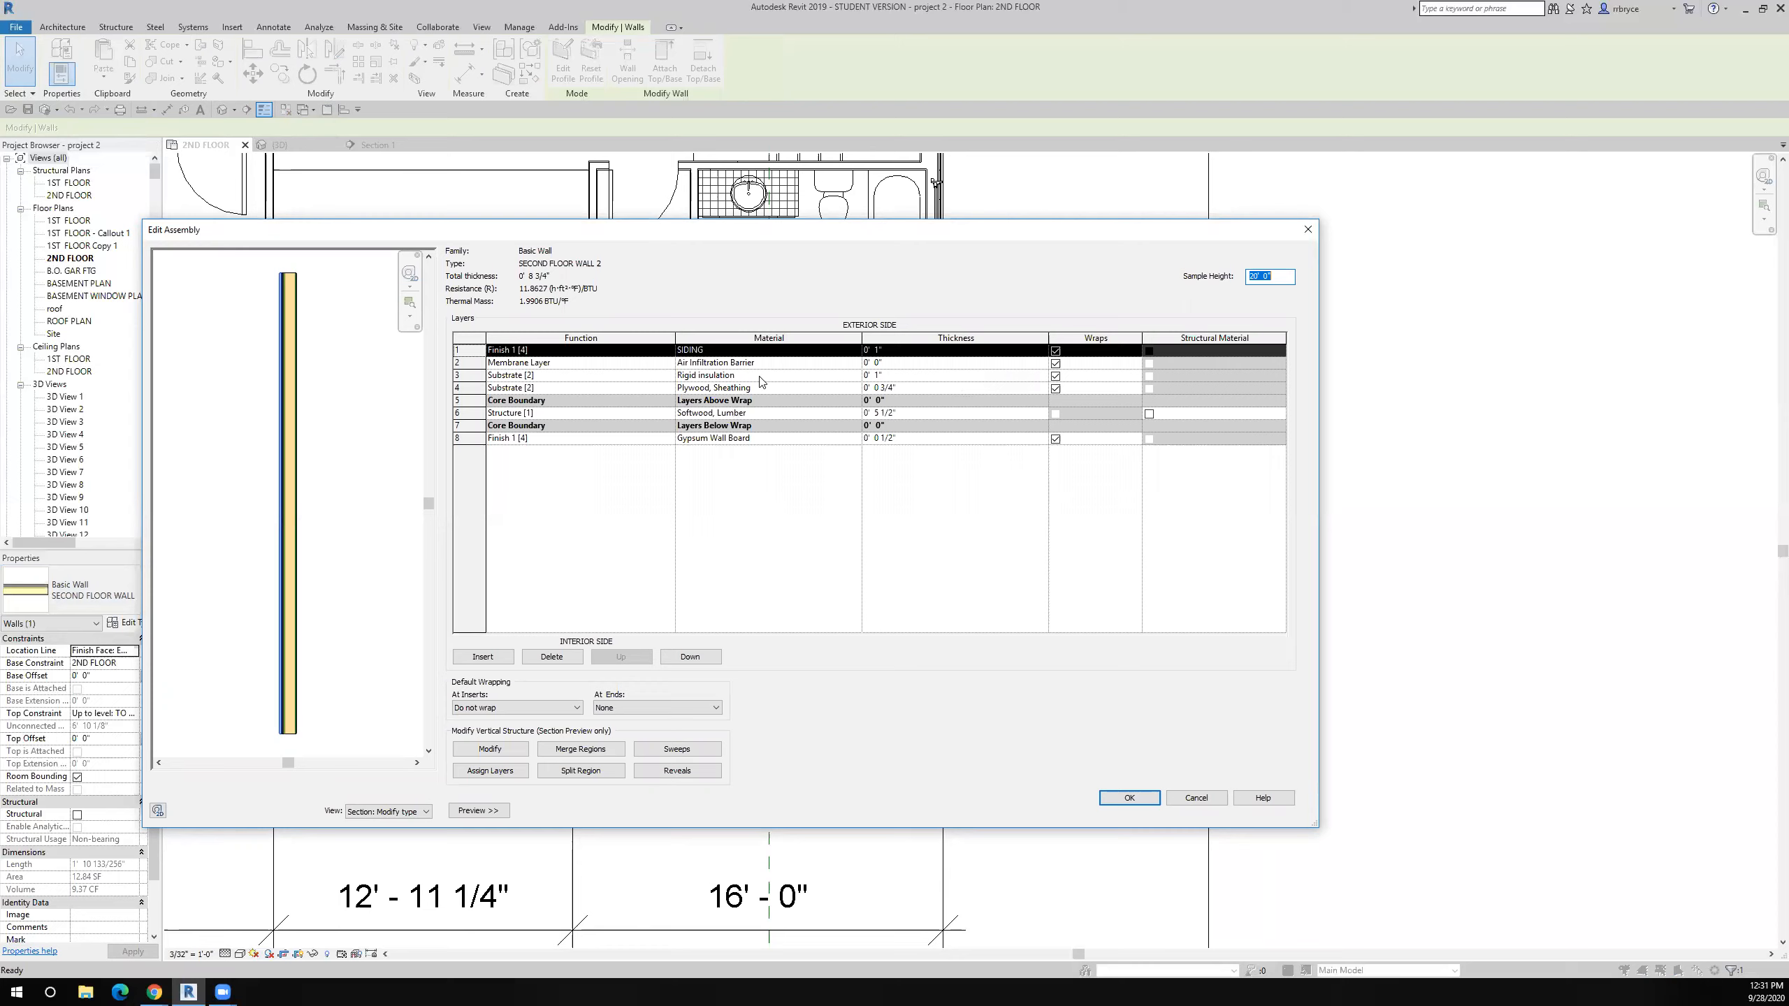
left_click(879, 415)
left_click(877, 416)
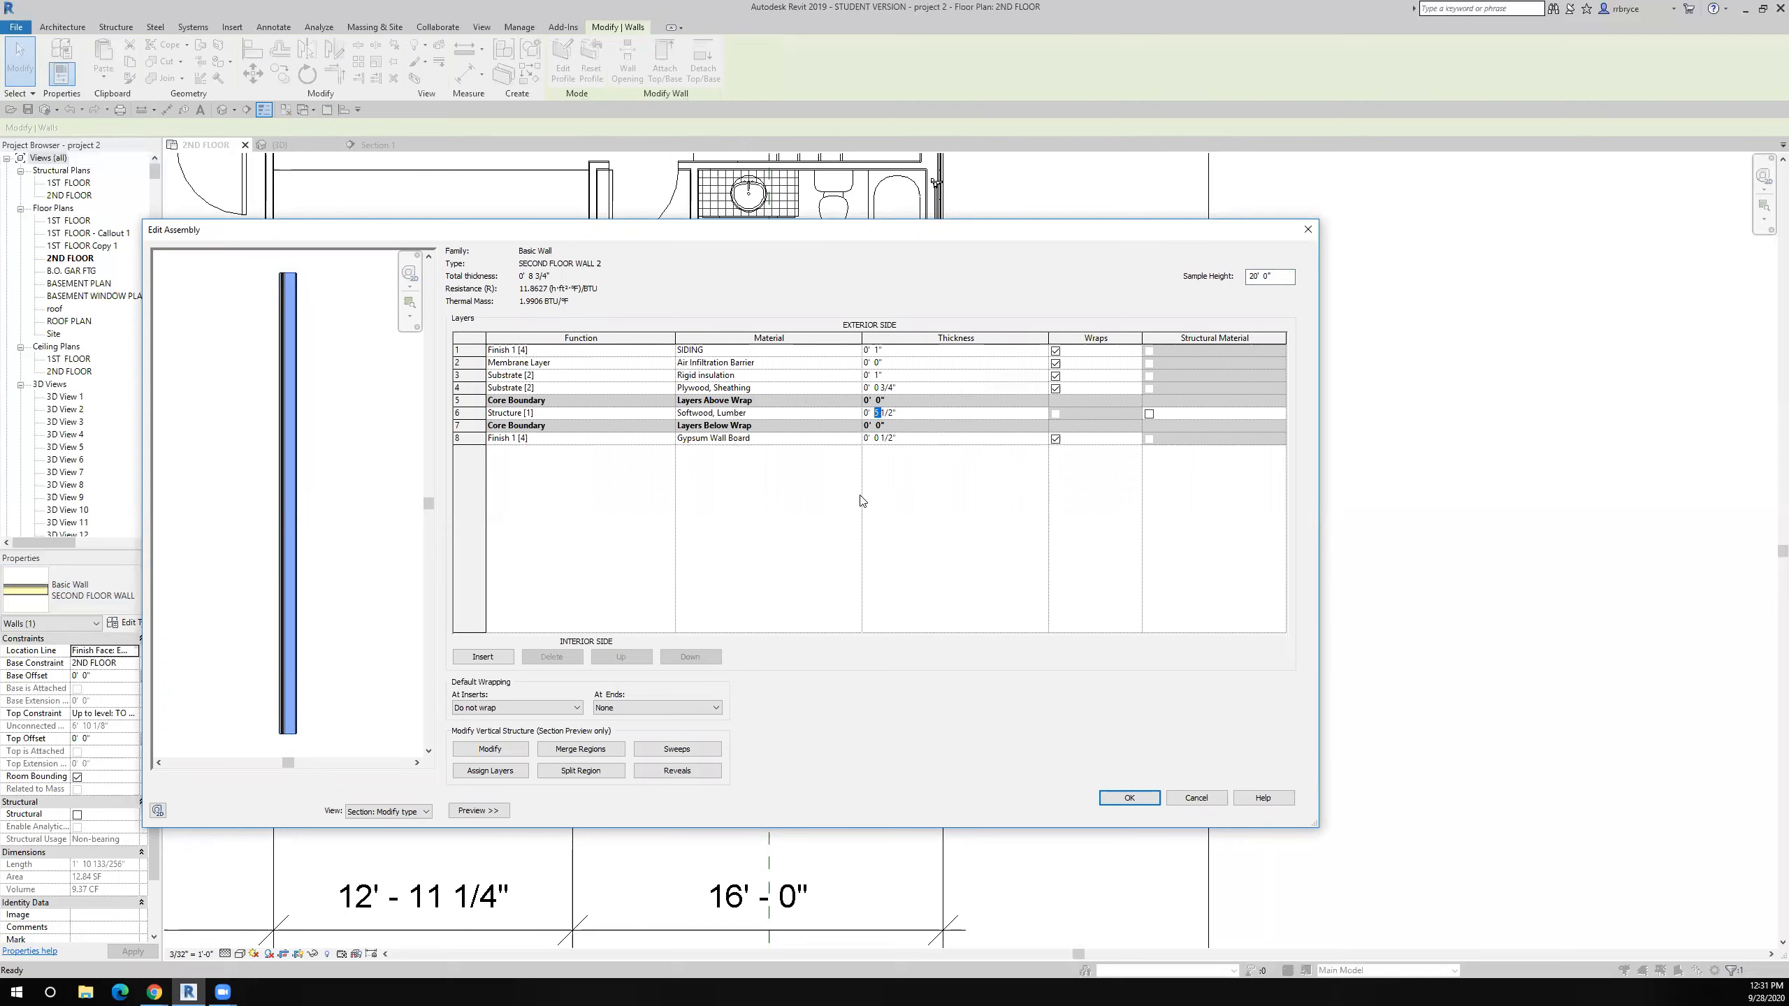
type("4")
key("Tab")
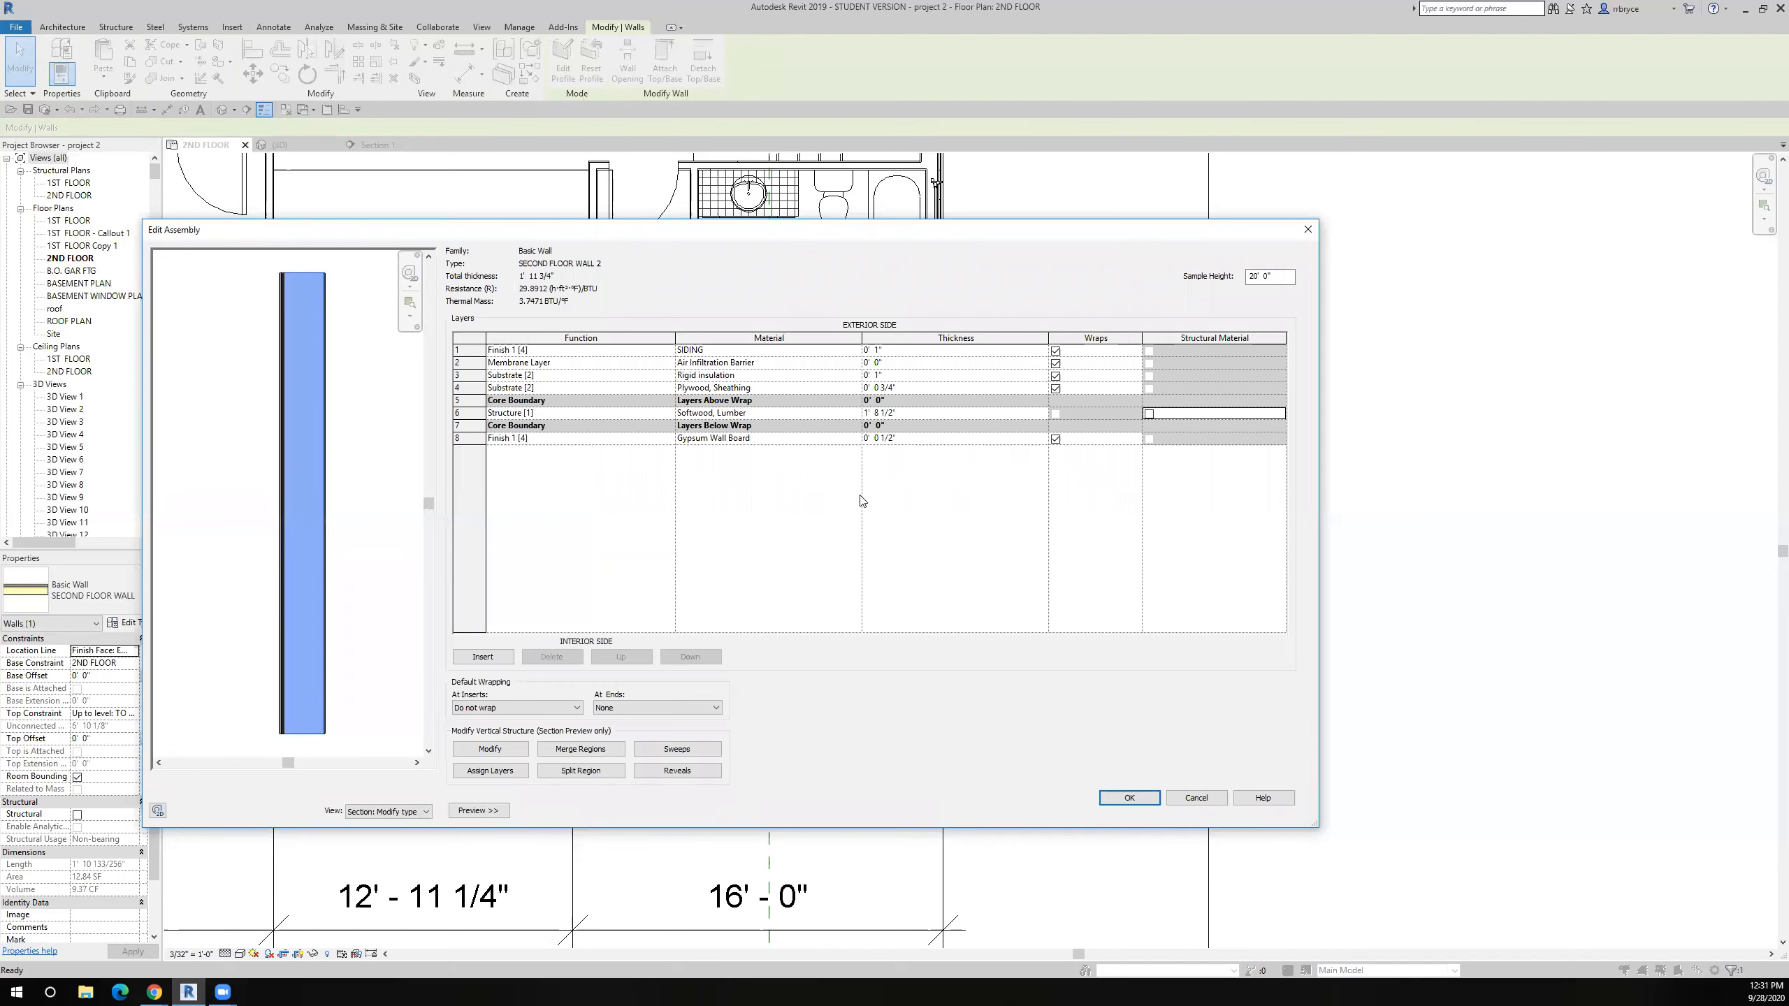
left_click(1132, 799)
left_click(1142, 810)
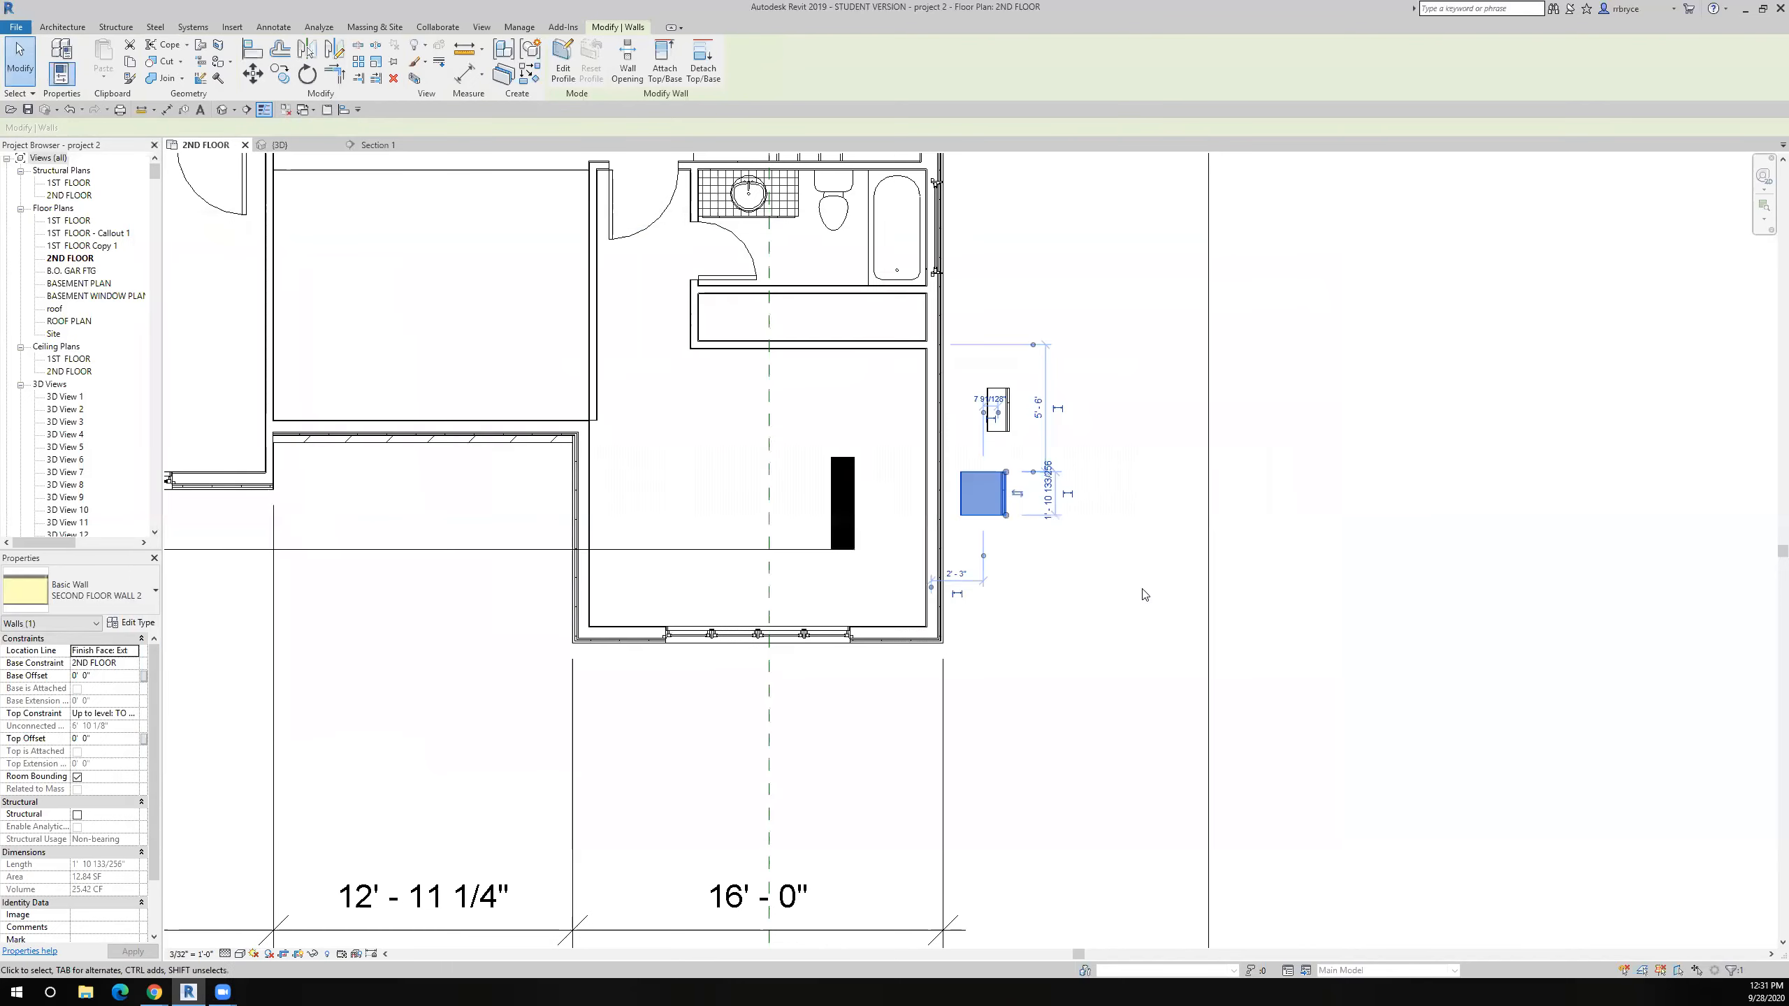
key("Escape")
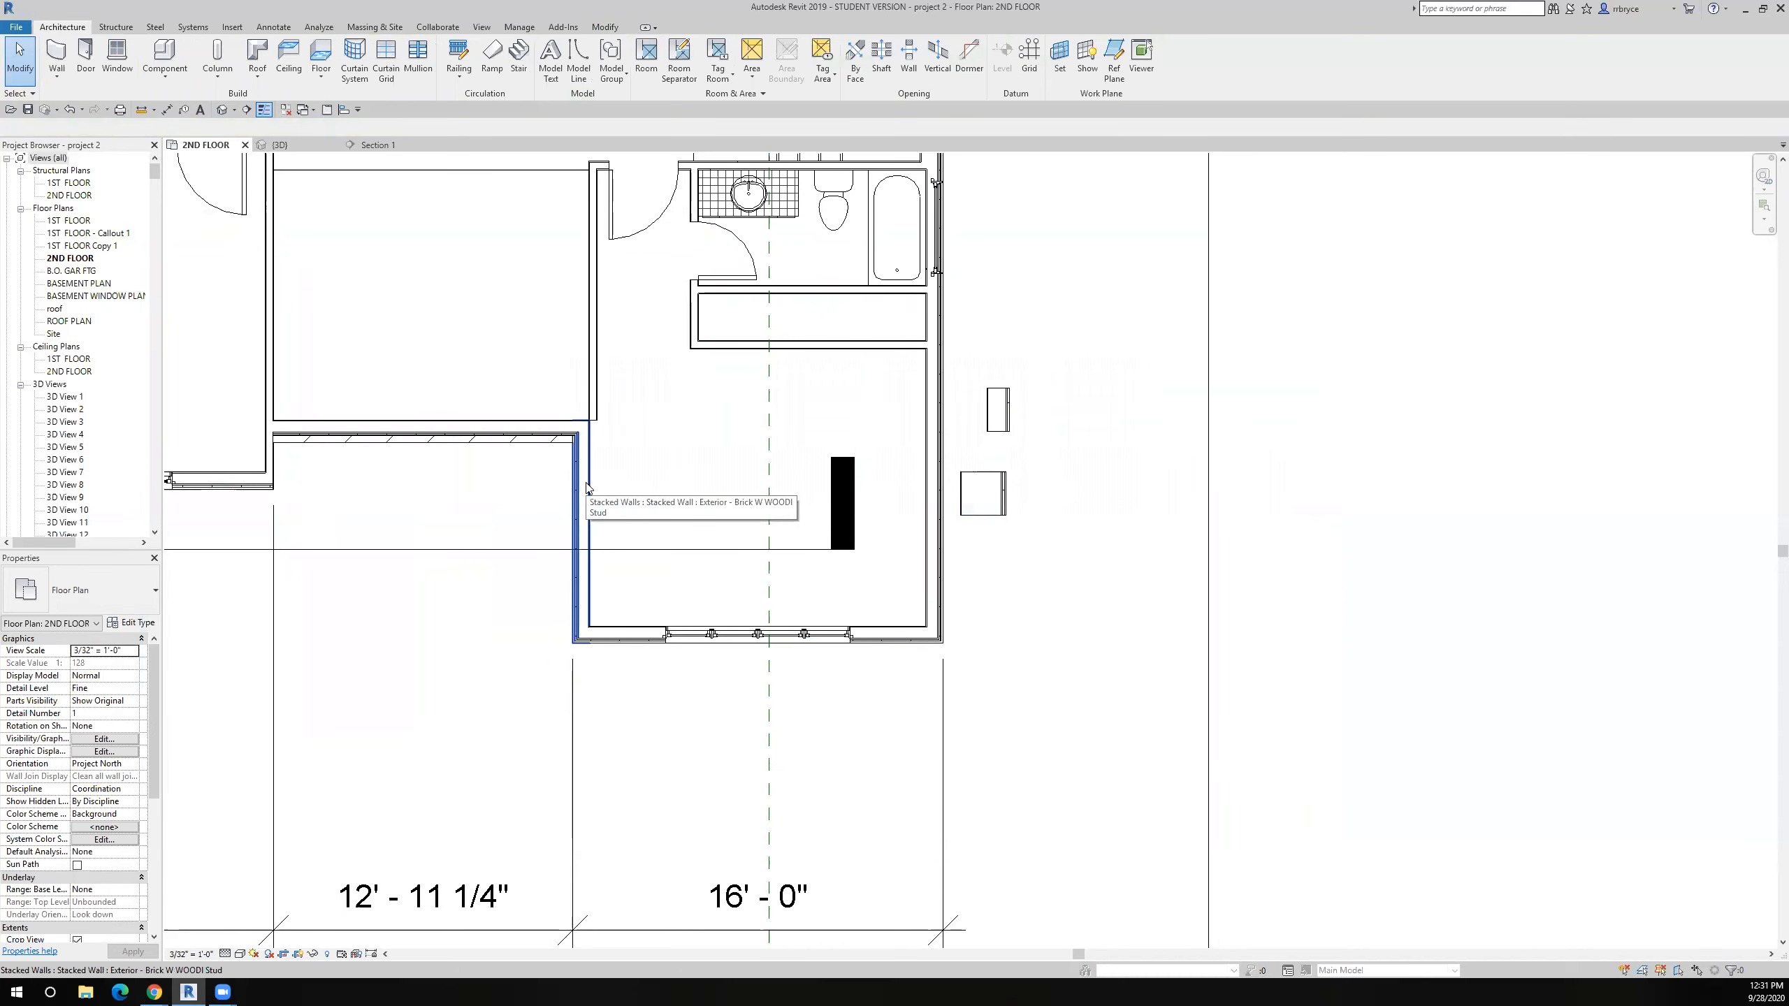
- Duplicate the projecting bedroom side wall's stacked wall type as Exterior - Brick W WOODI Stud 5 and open its structure for editing
double_click(589, 486)
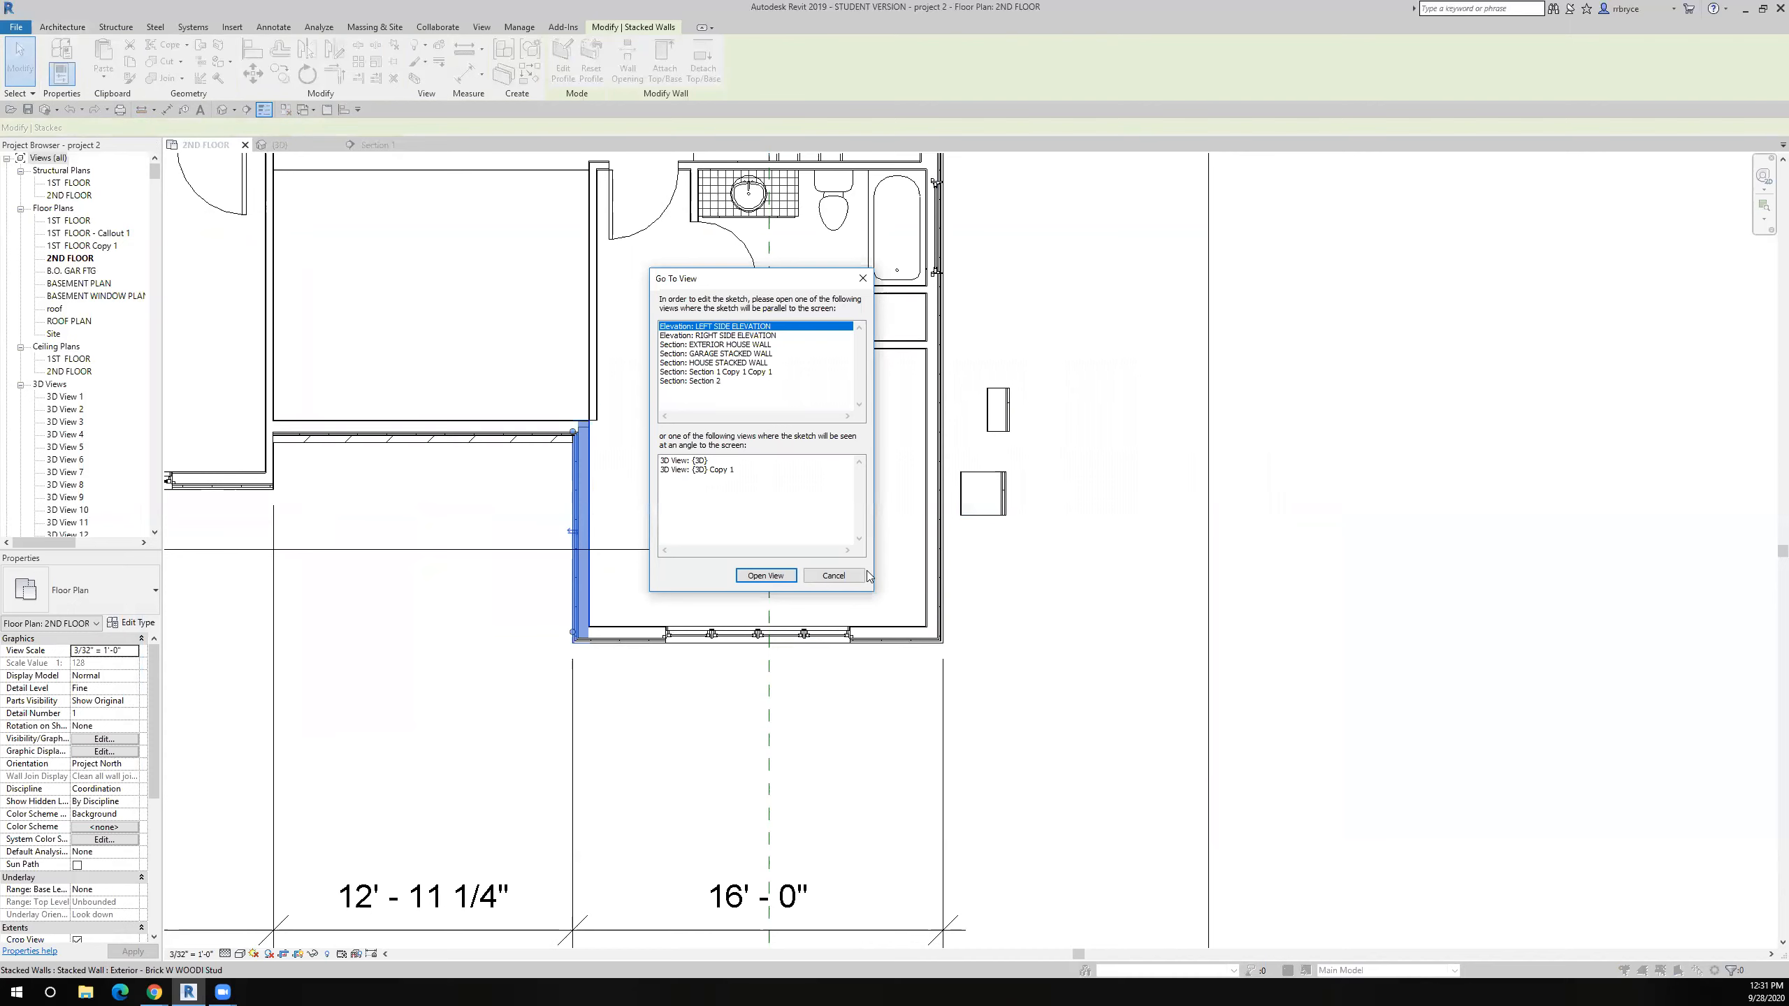
left_click(854, 575)
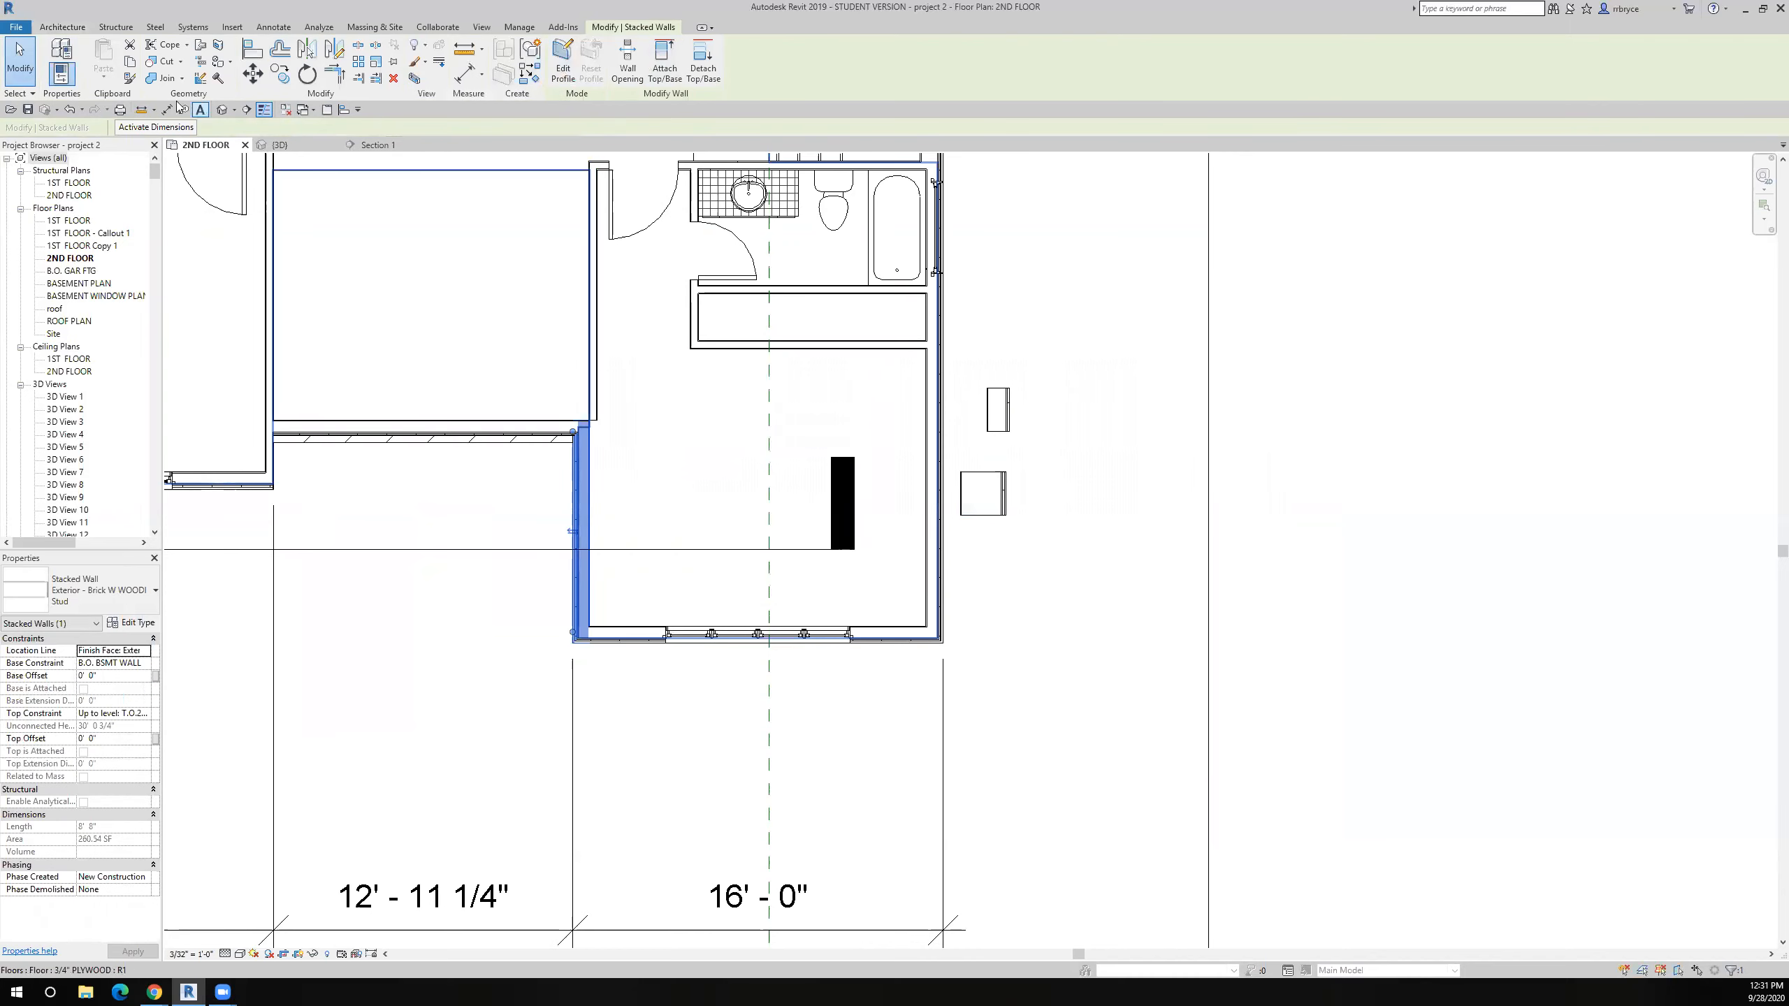
left_click(130, 622)
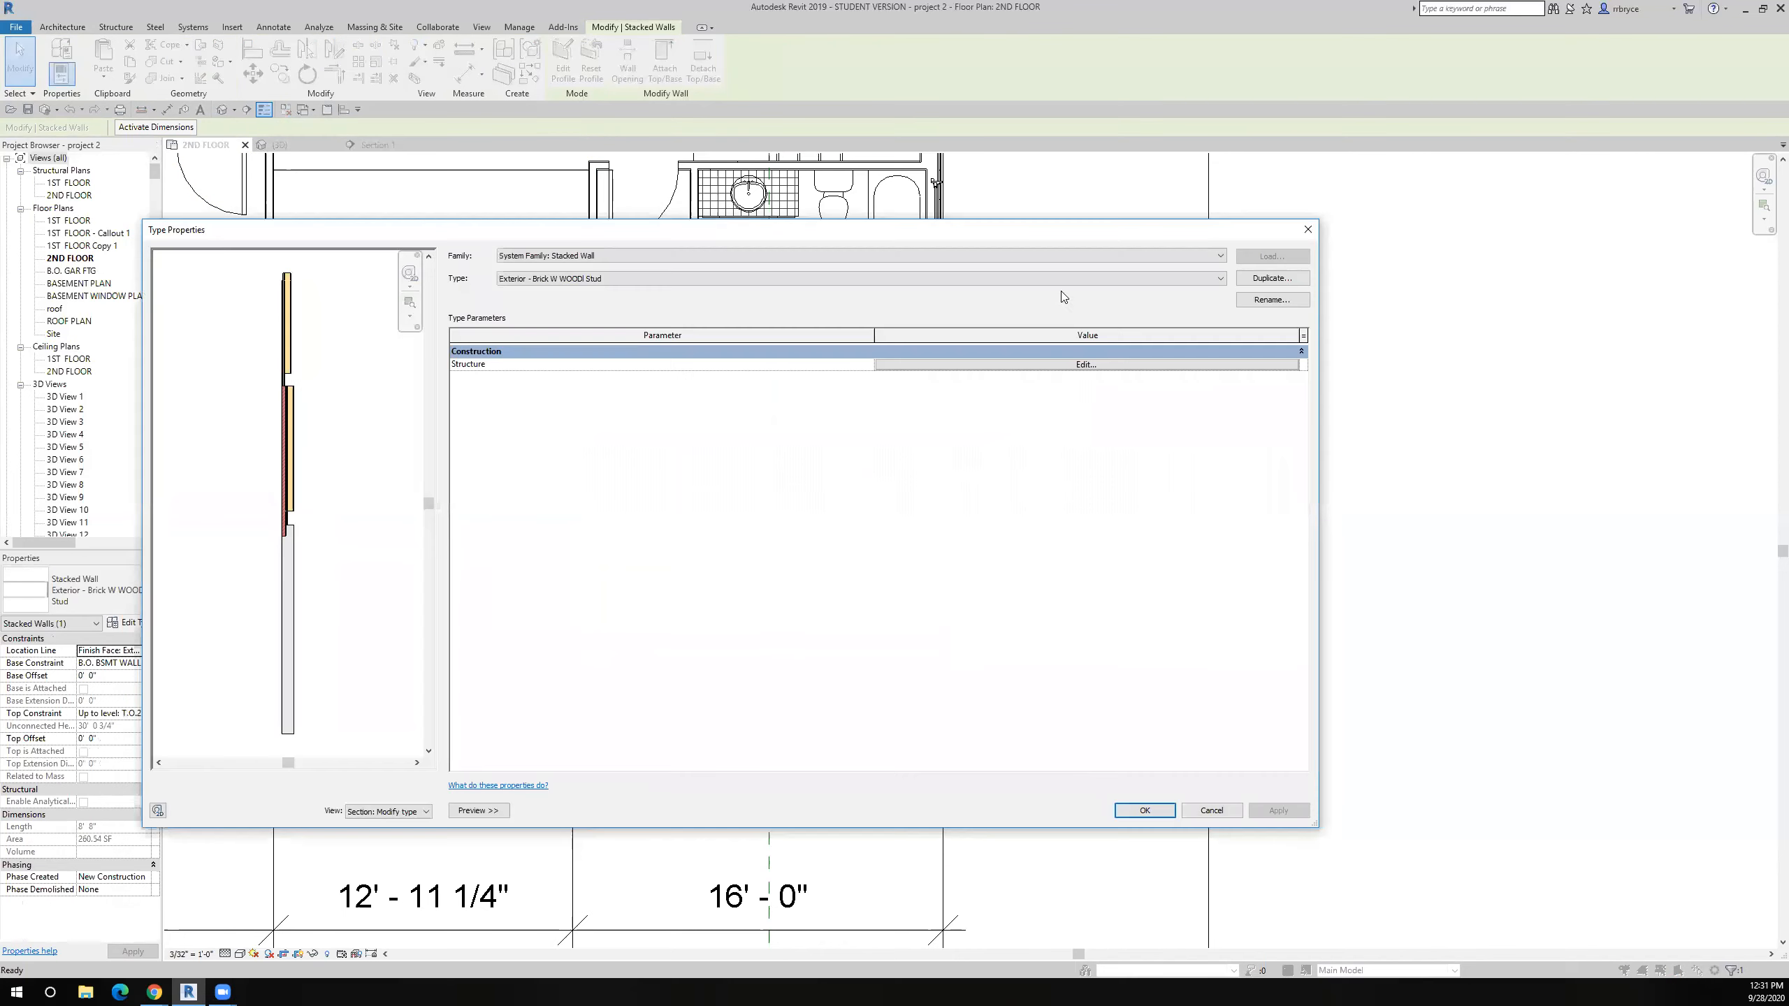
left_click(1267, 278)
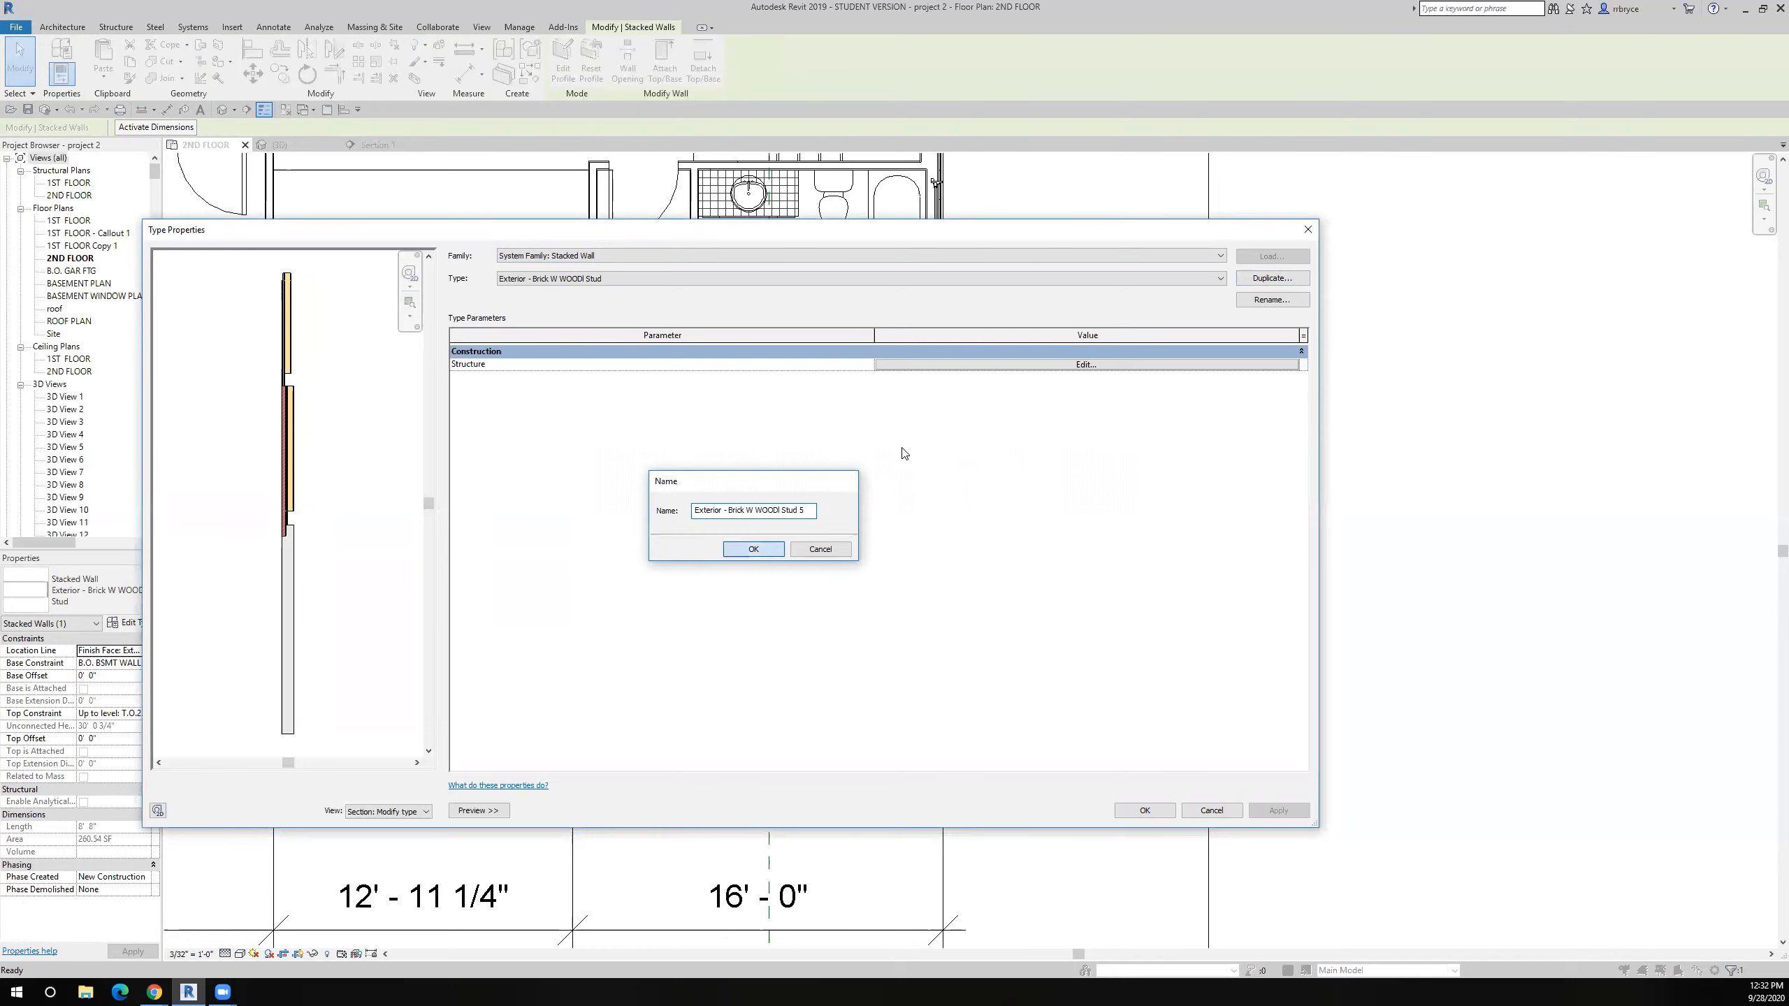
left_click(765, 553)
left_click(979, 366)
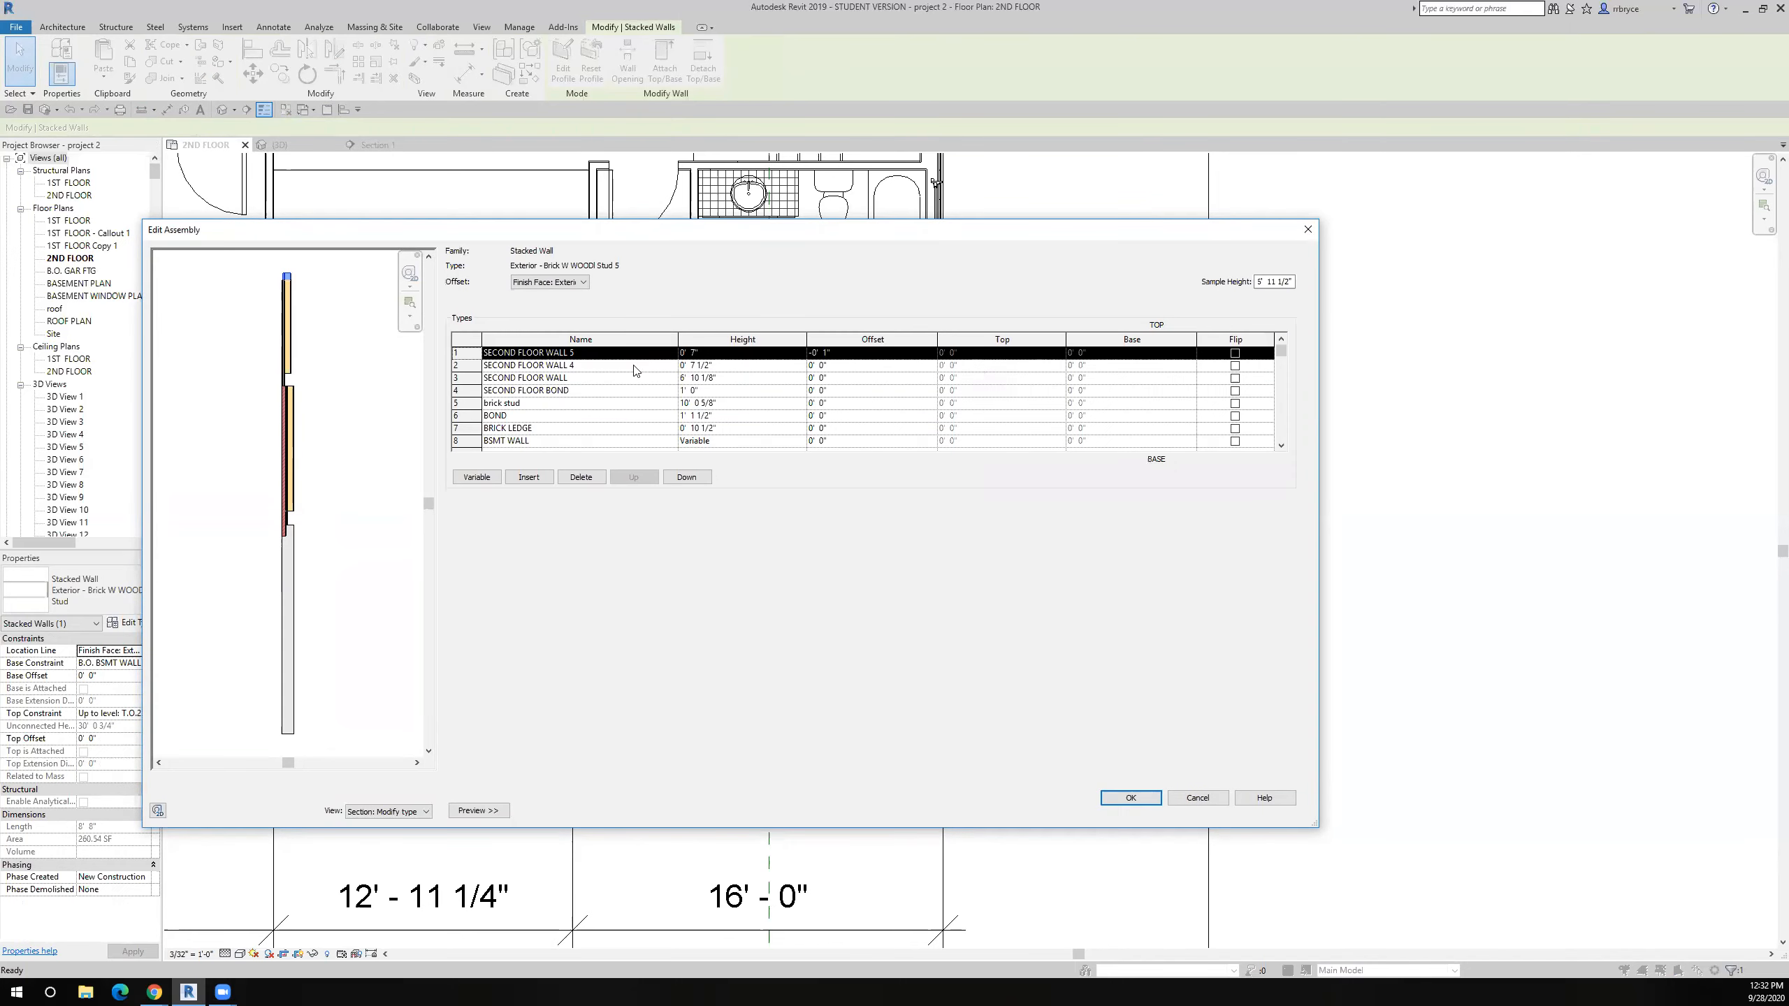
- Replace the SECOND FLOOR WALL segment with SECOND FLOOR WALL 2 in the stacked wall assembly and apply the type to the bedroom wall
left_click(519, 379)
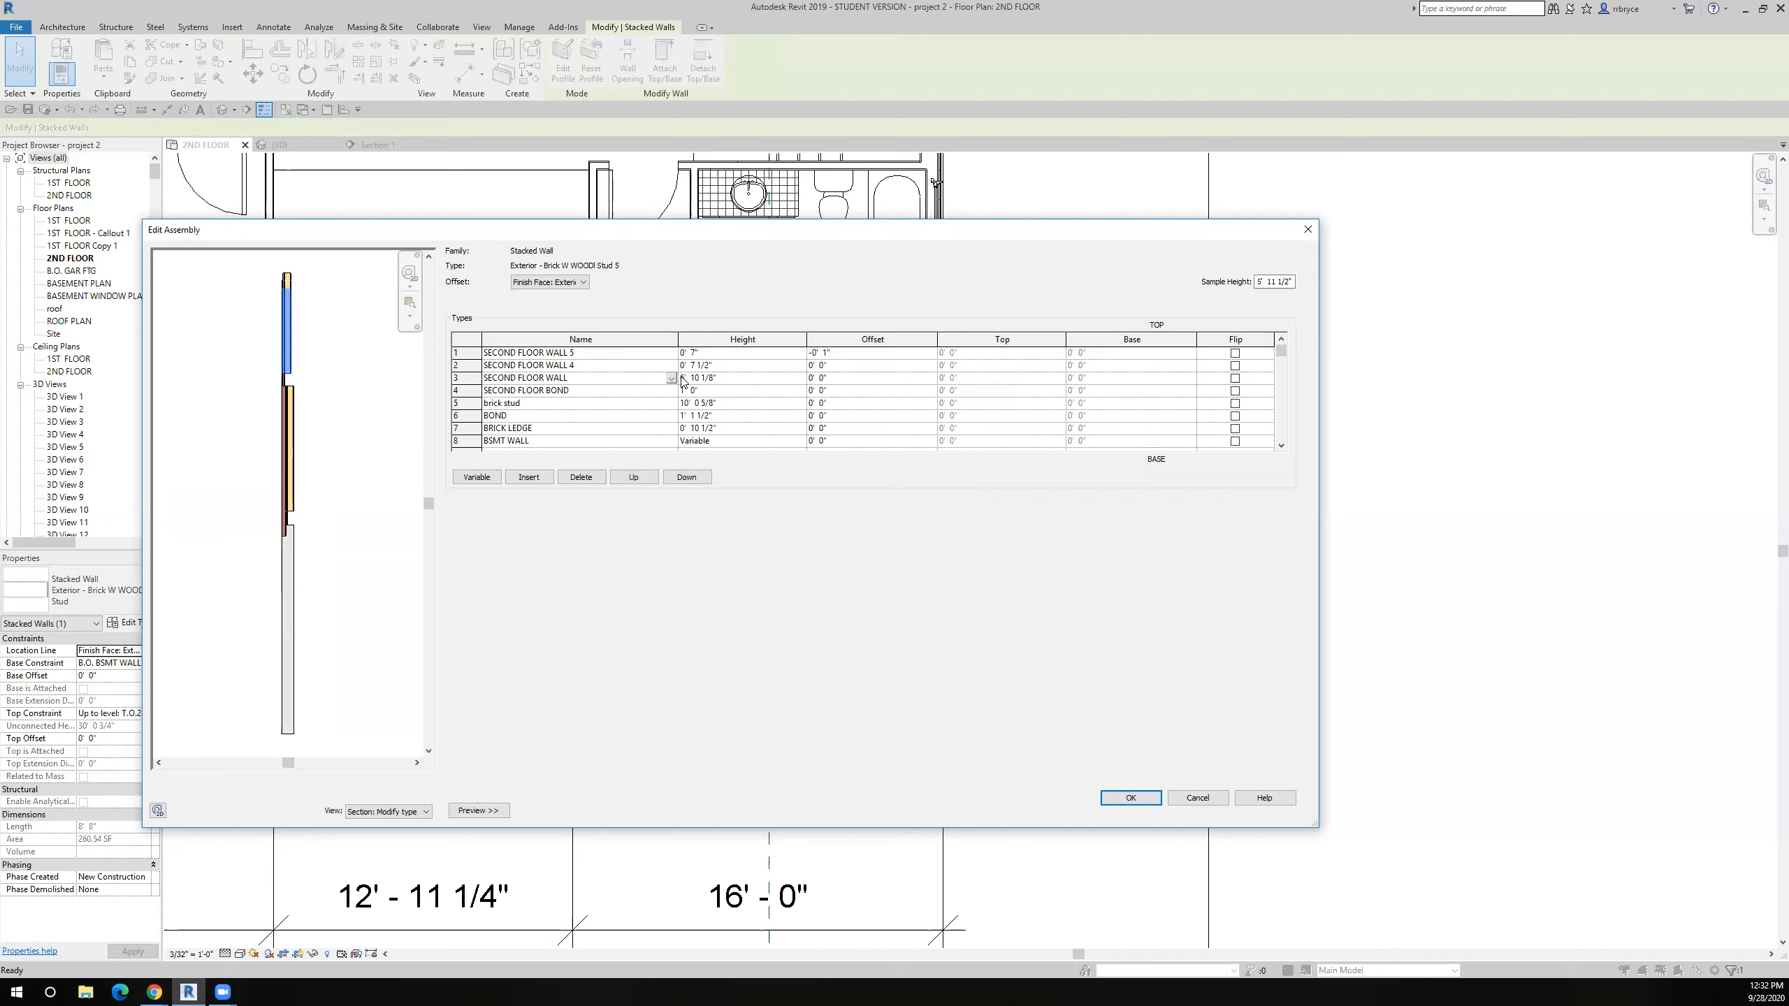
left_click(672, 379)
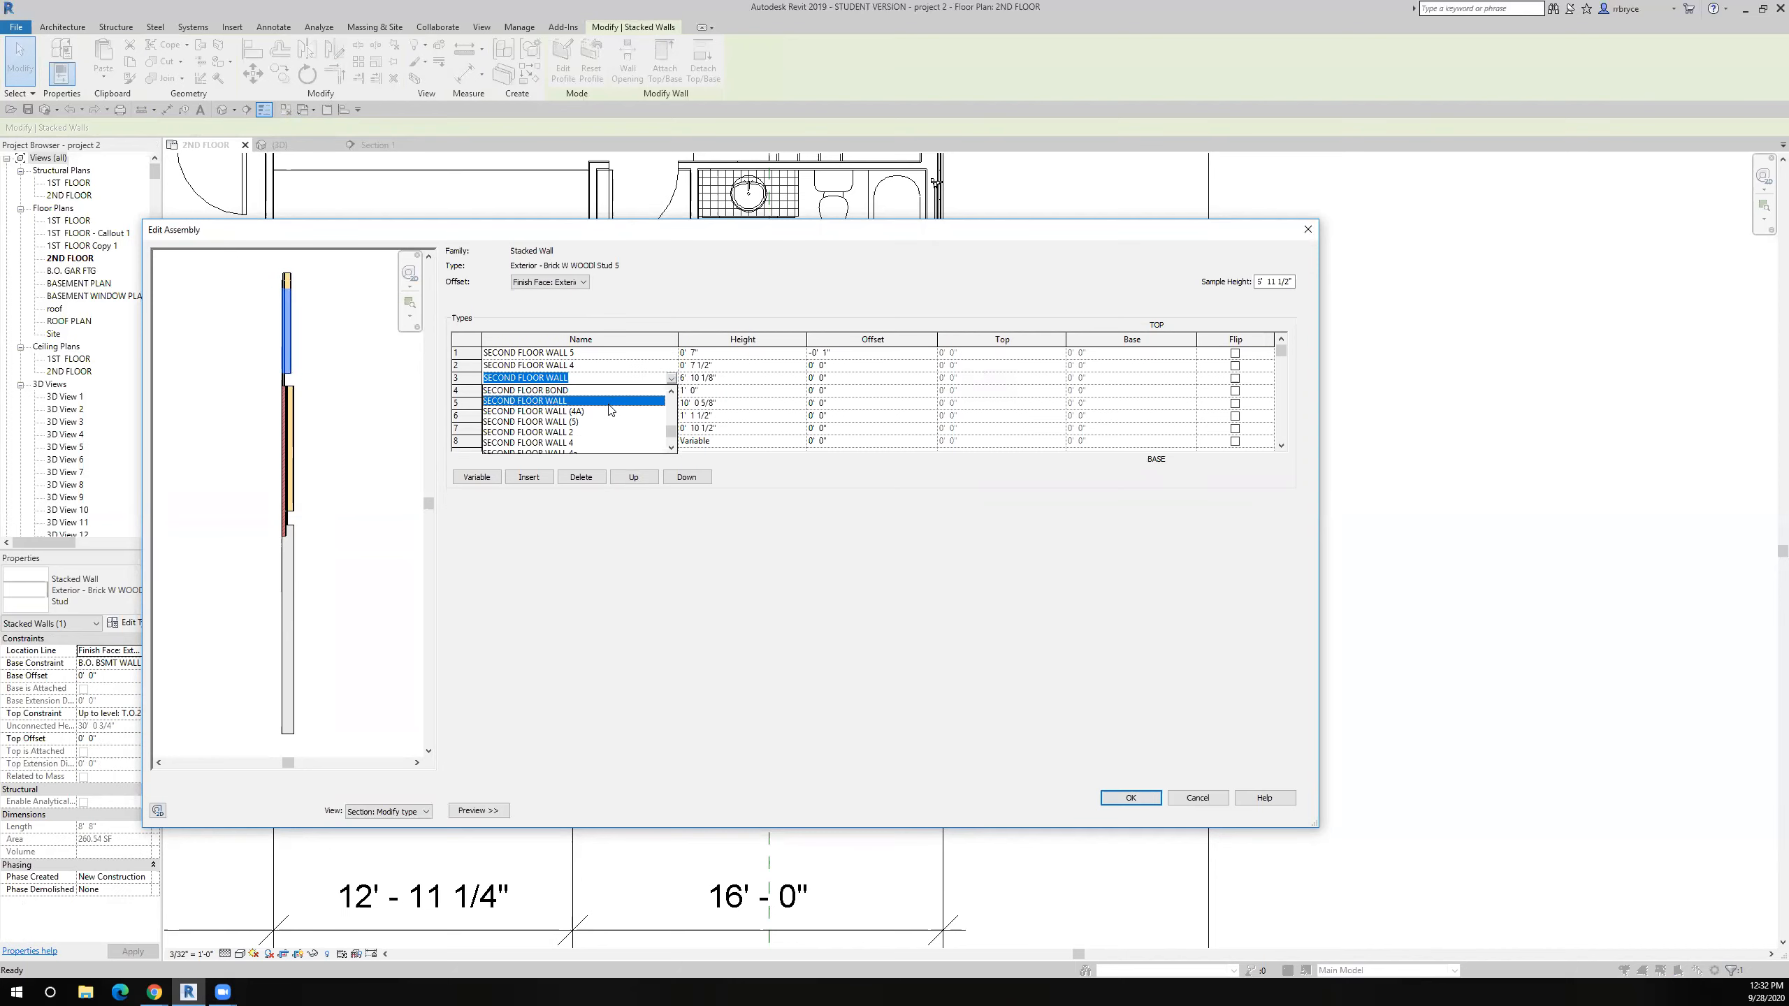
left_click(568, 432)
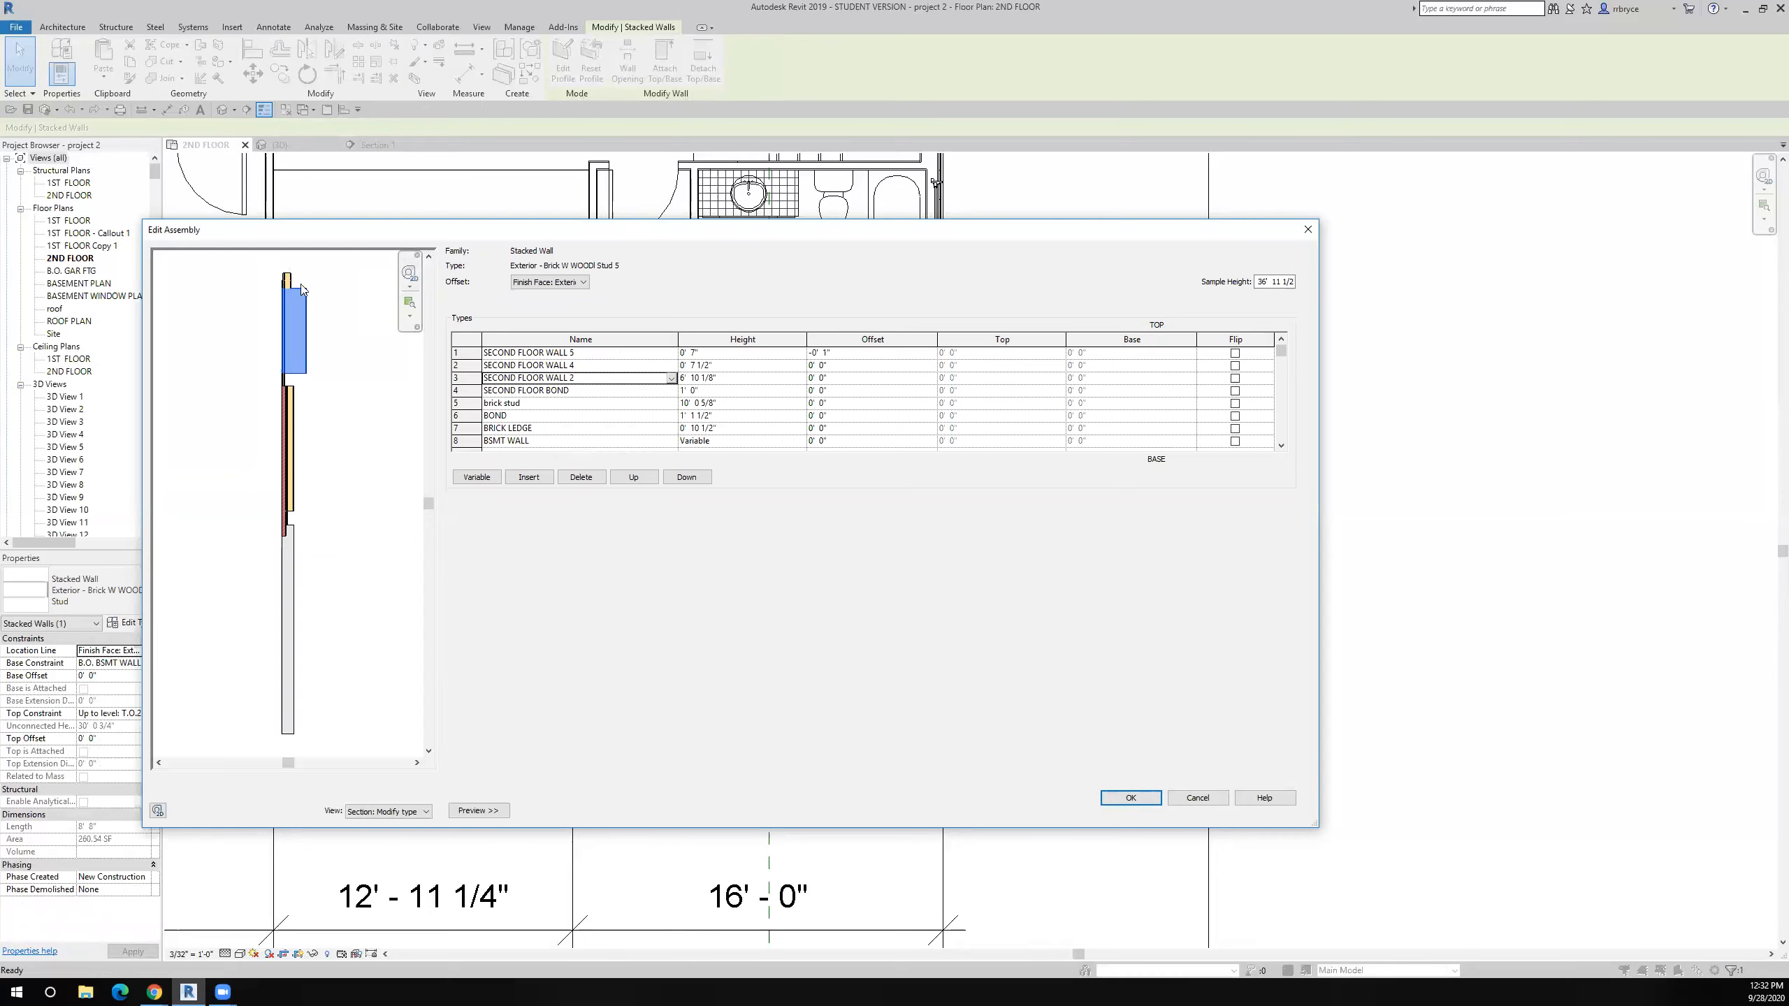
scroll(302, 289, "up", 5)
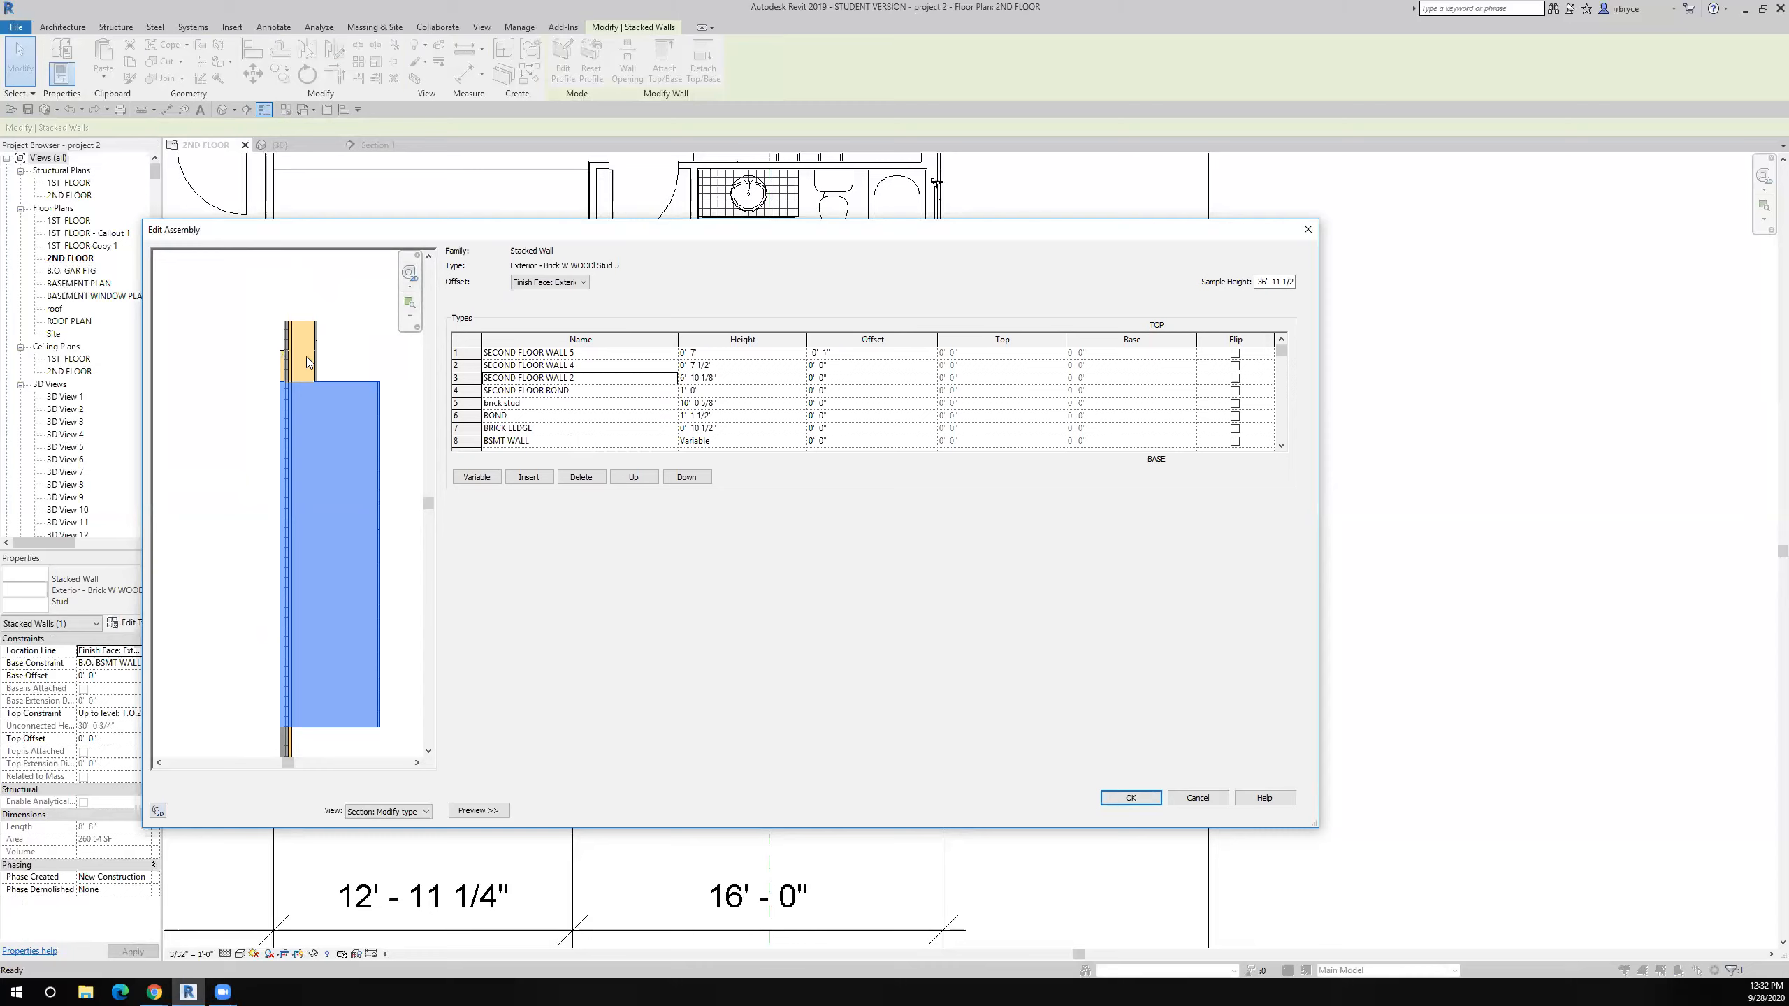
scroll(306, 357, "up", 2)
scroll(324, 430, "down", 4)
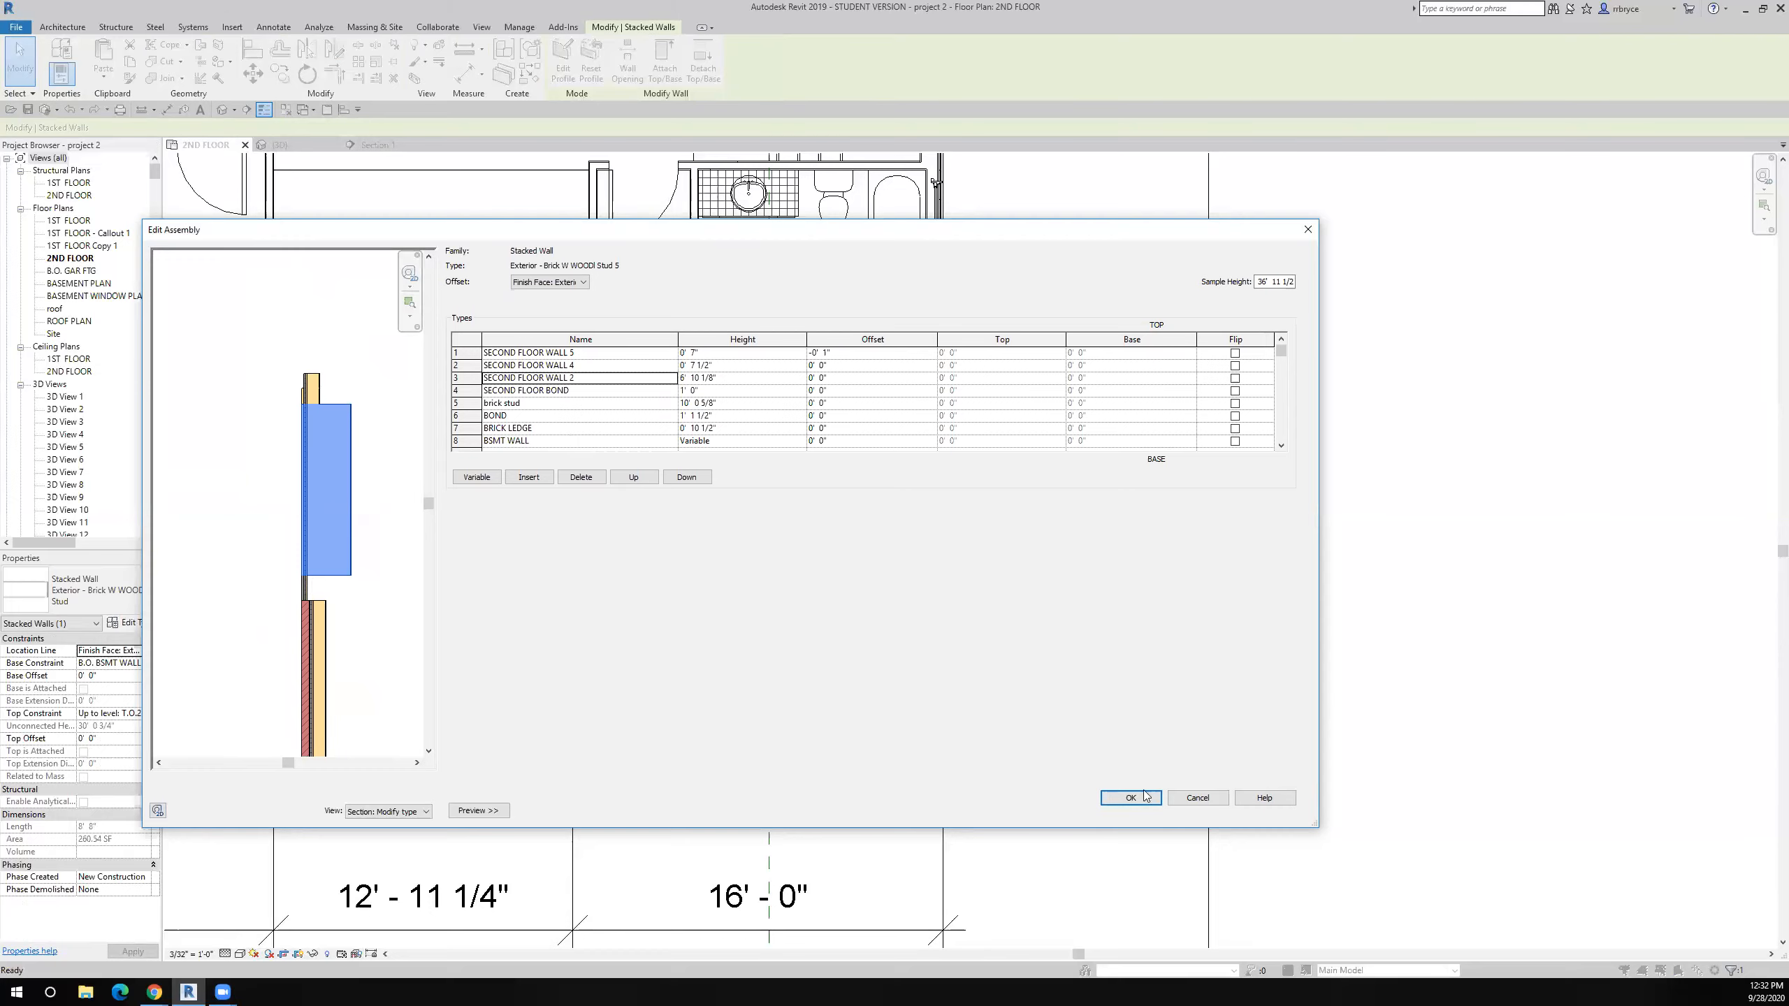
left_click(1121, 800)
left_click(1126, 803)
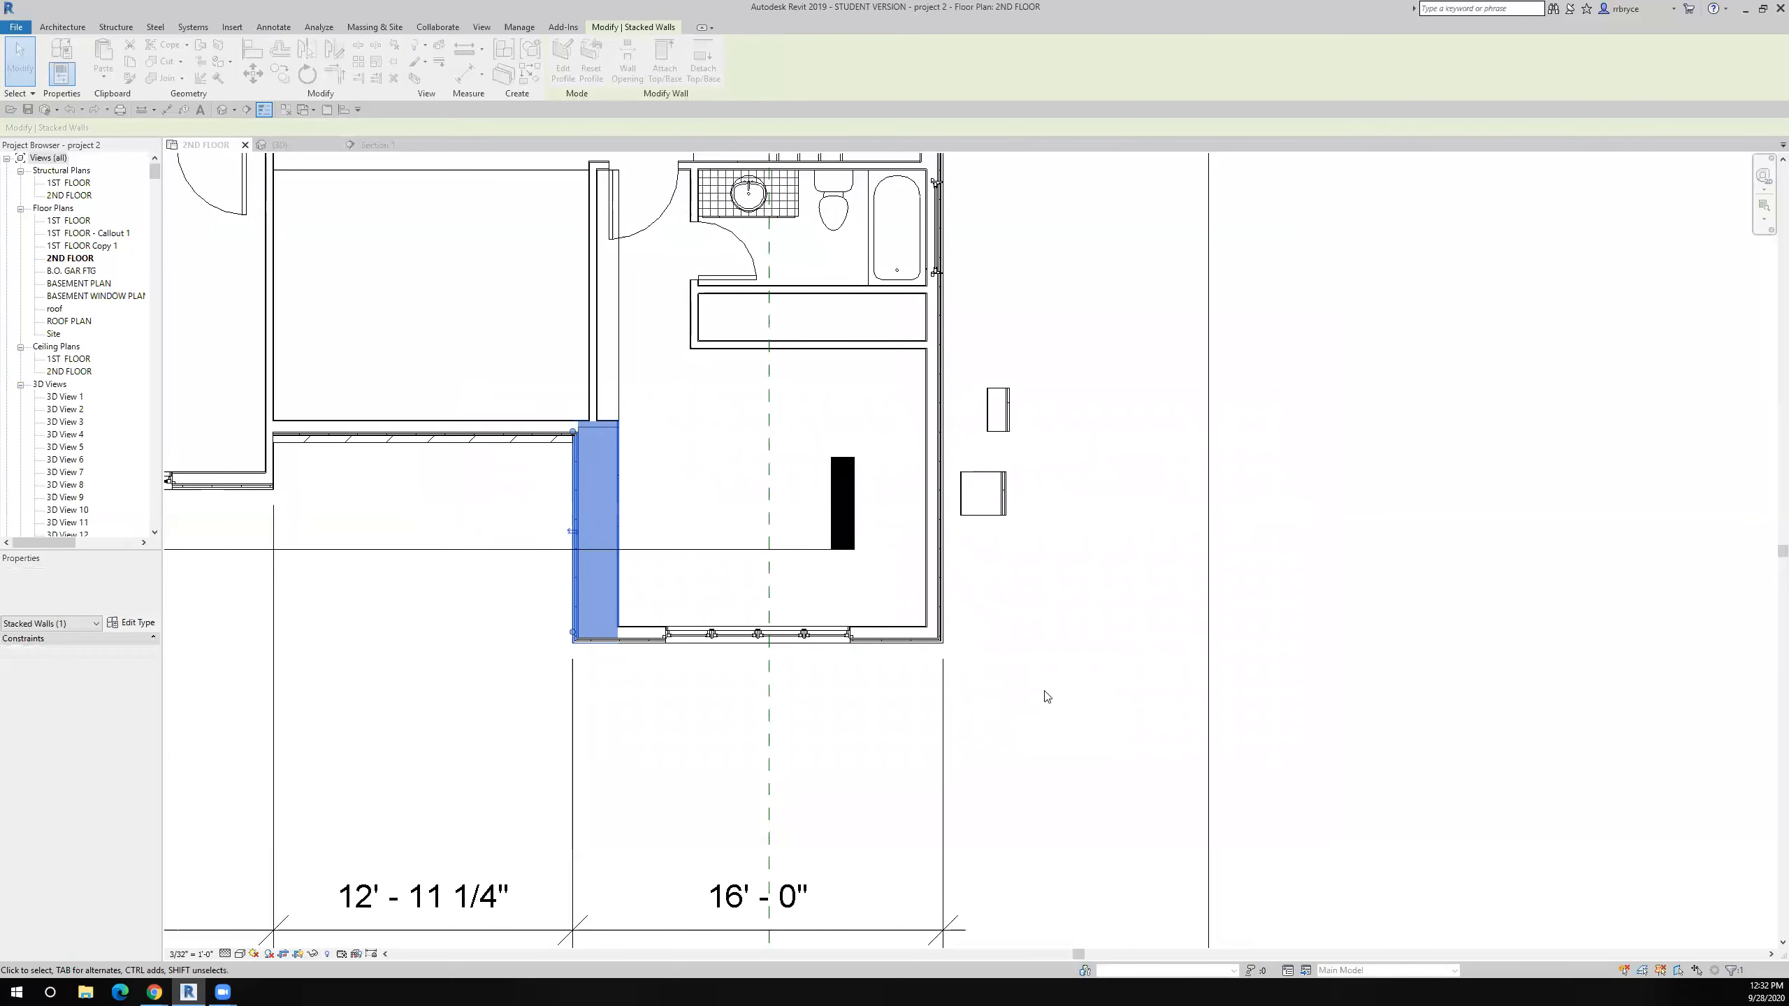
- Examine the join between the thickened bedroom wall, the interior hallway wall and the plywood floor edge
left_click(613, 462)
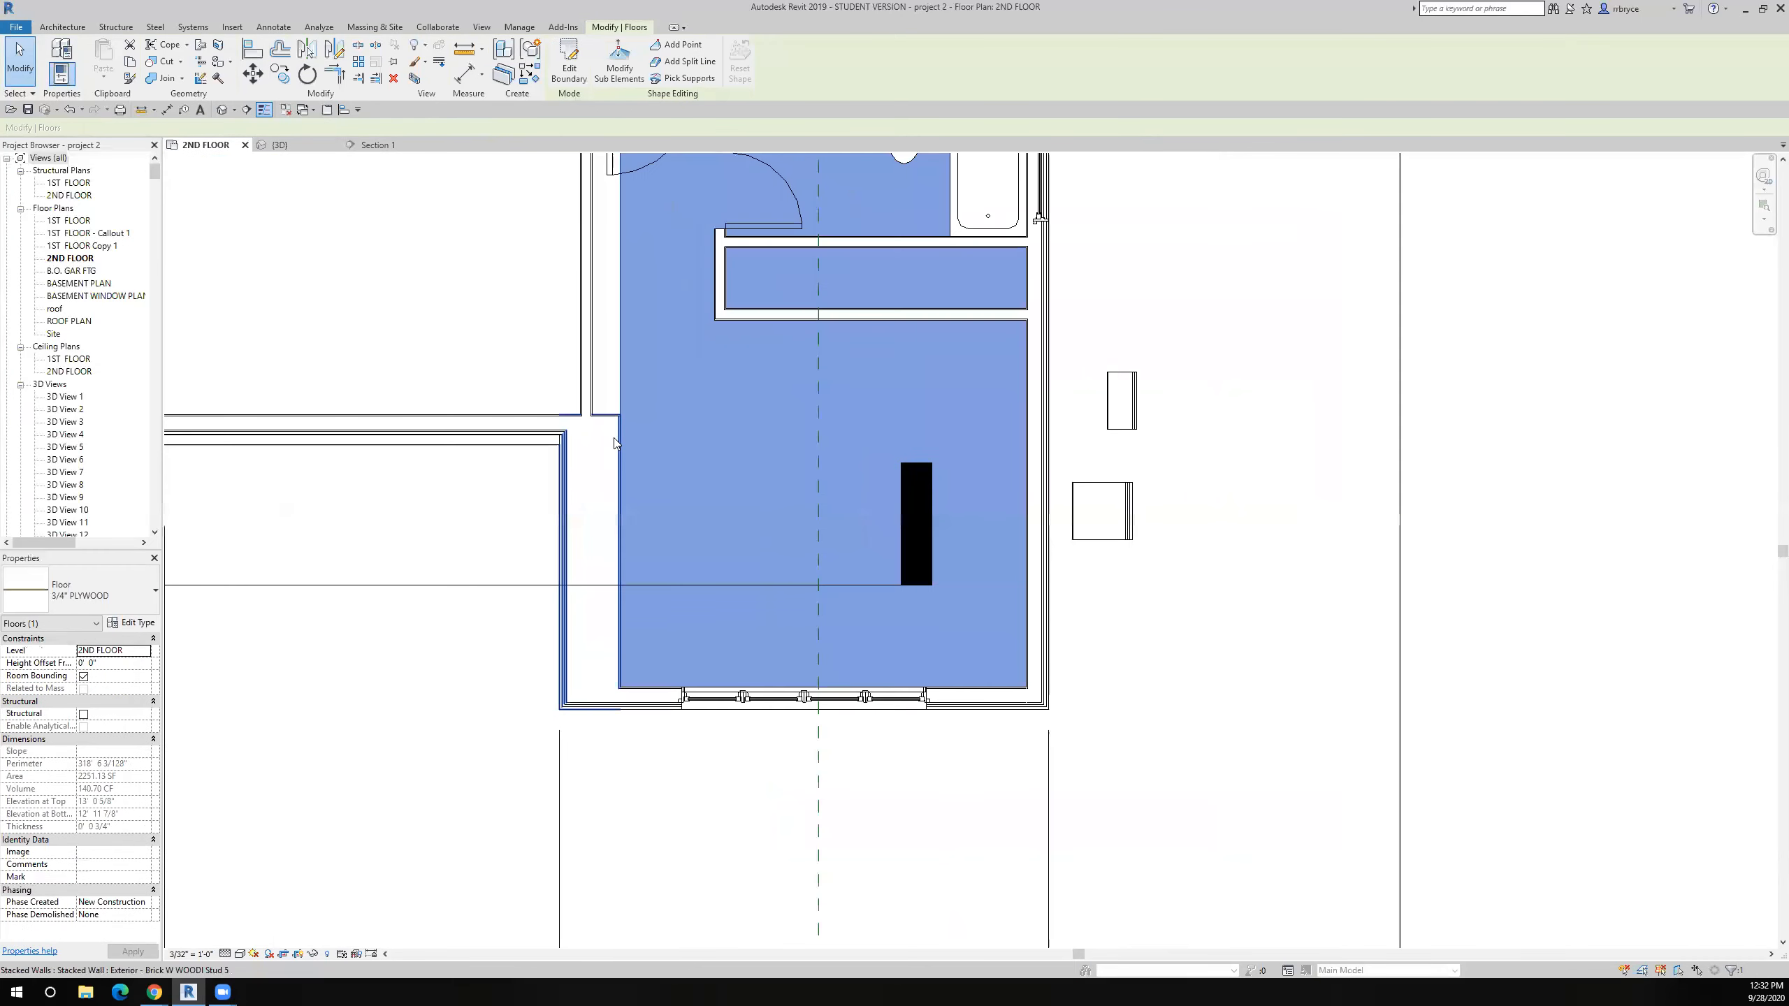
scroll(583, 464, "up", 5)
left_click(368, 558)
scroll(366, 556, "down", 3)
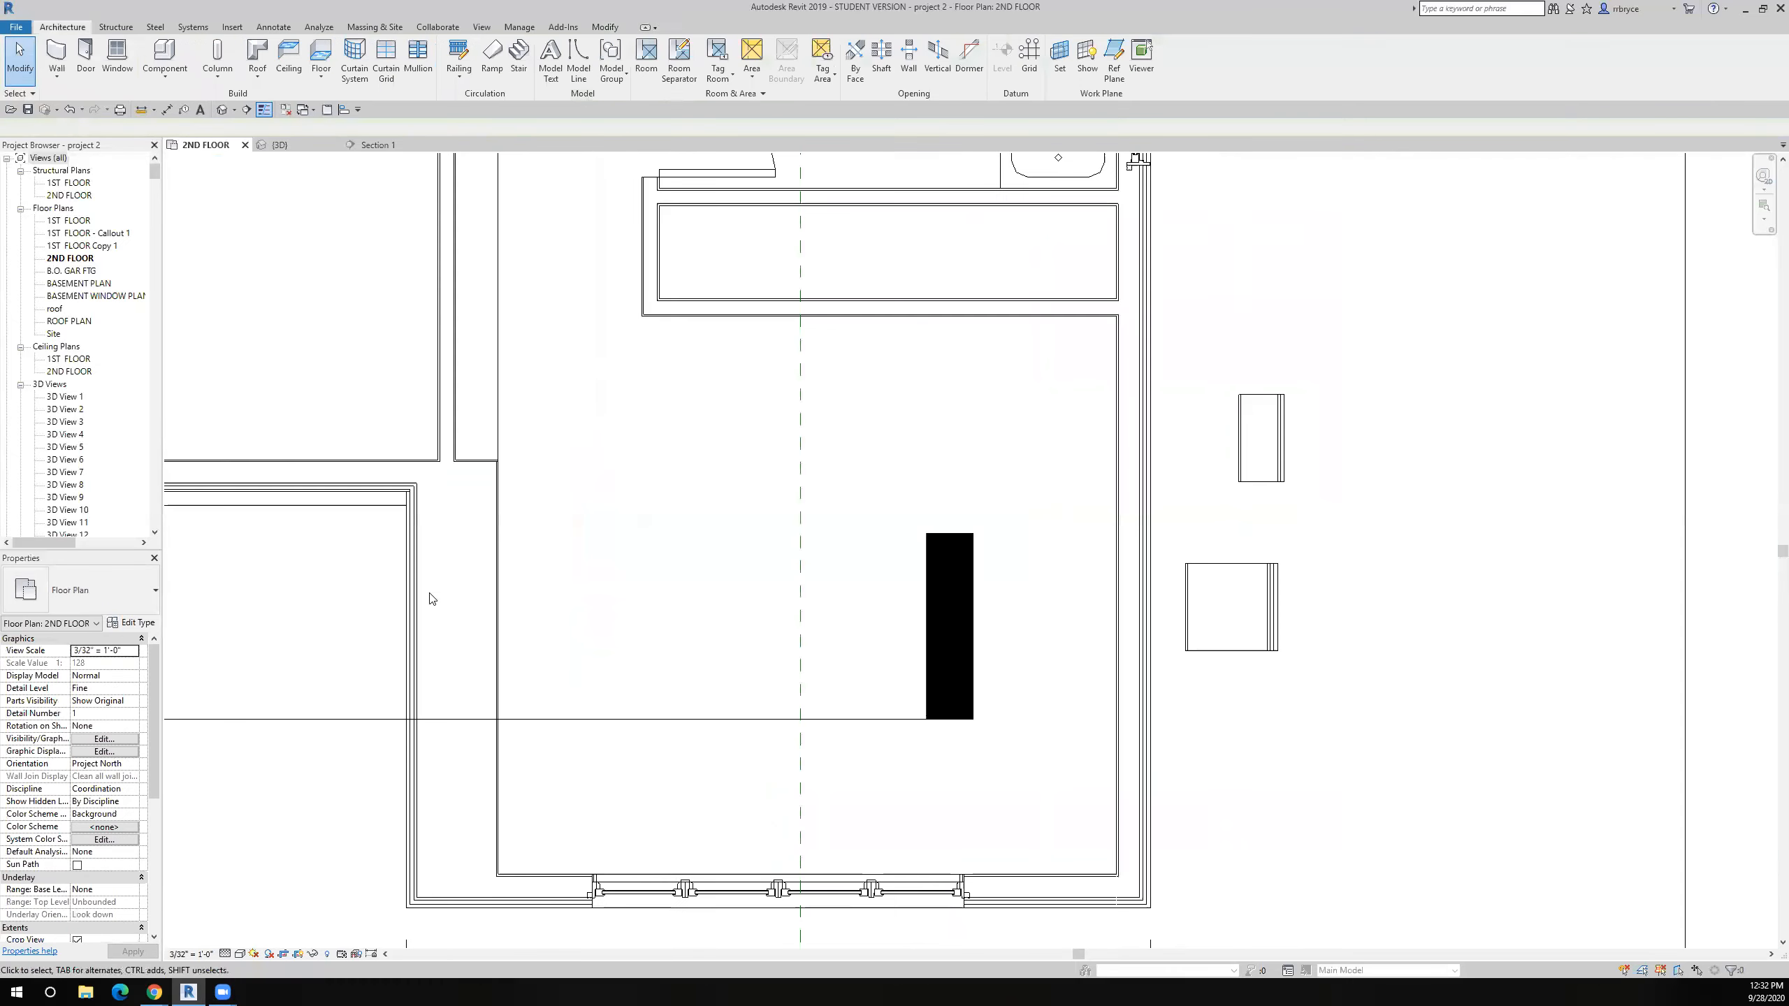
scroll(493, 407, "up", 4)
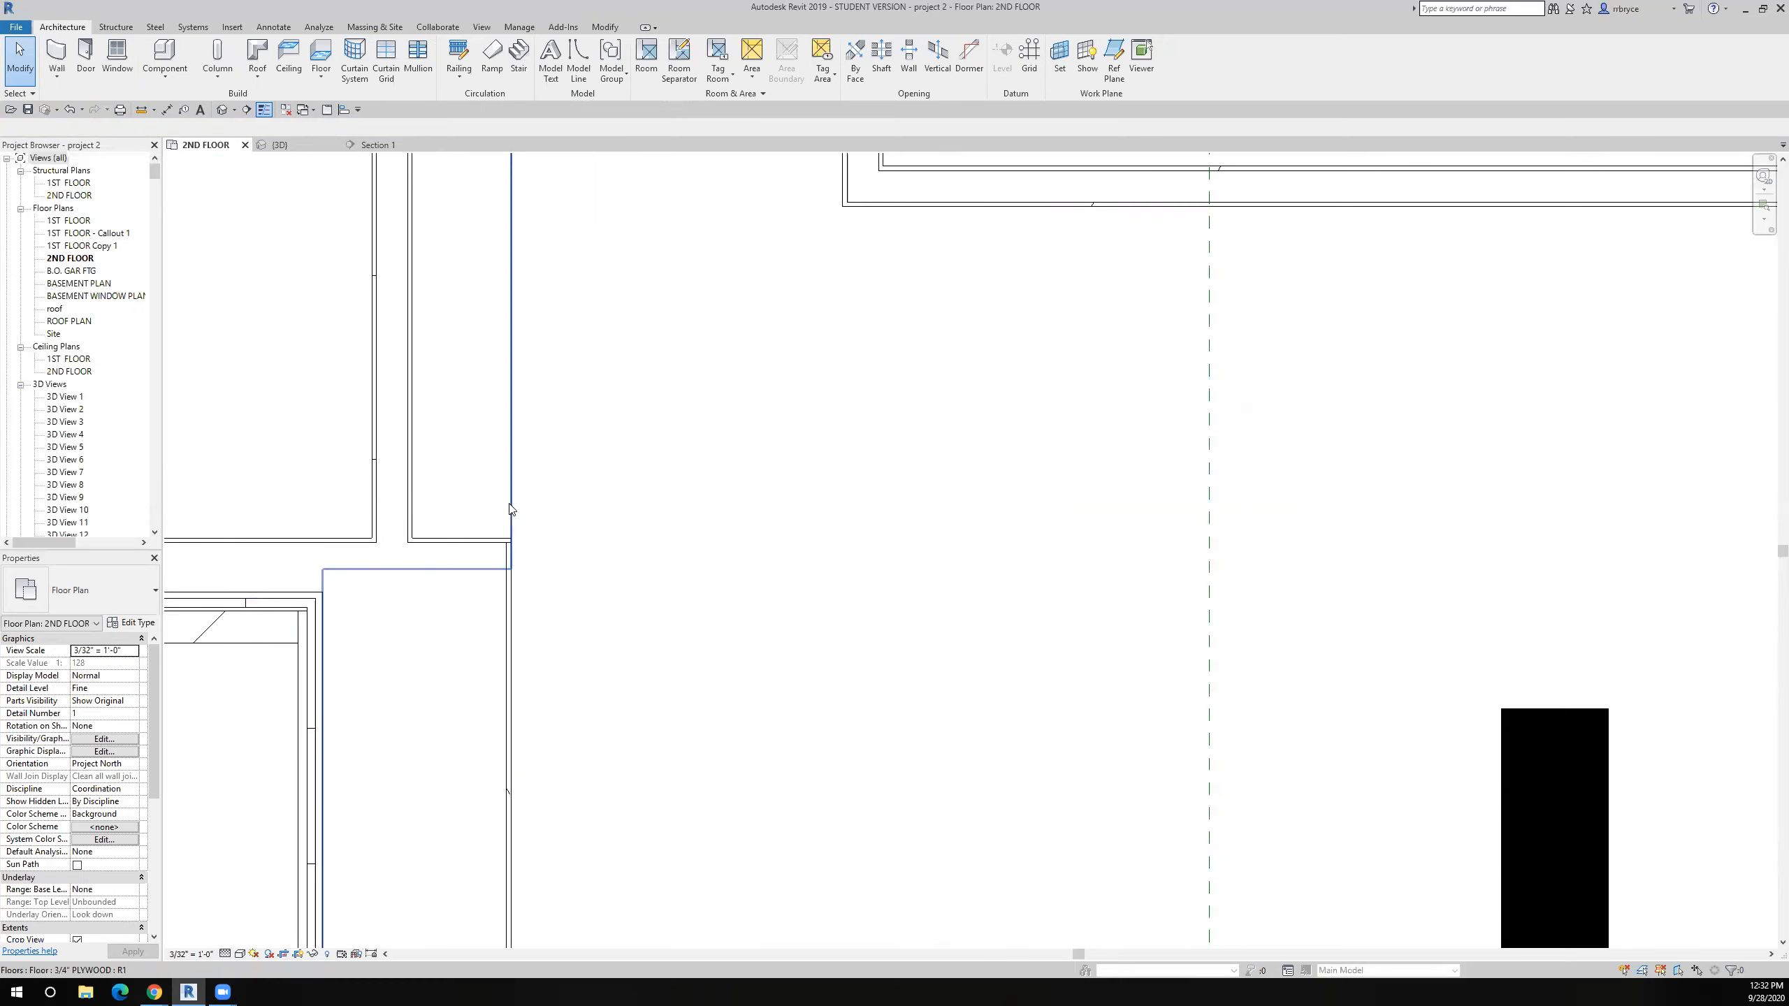
left_click(511, 508)
scroll(511, 508, "down", 5)
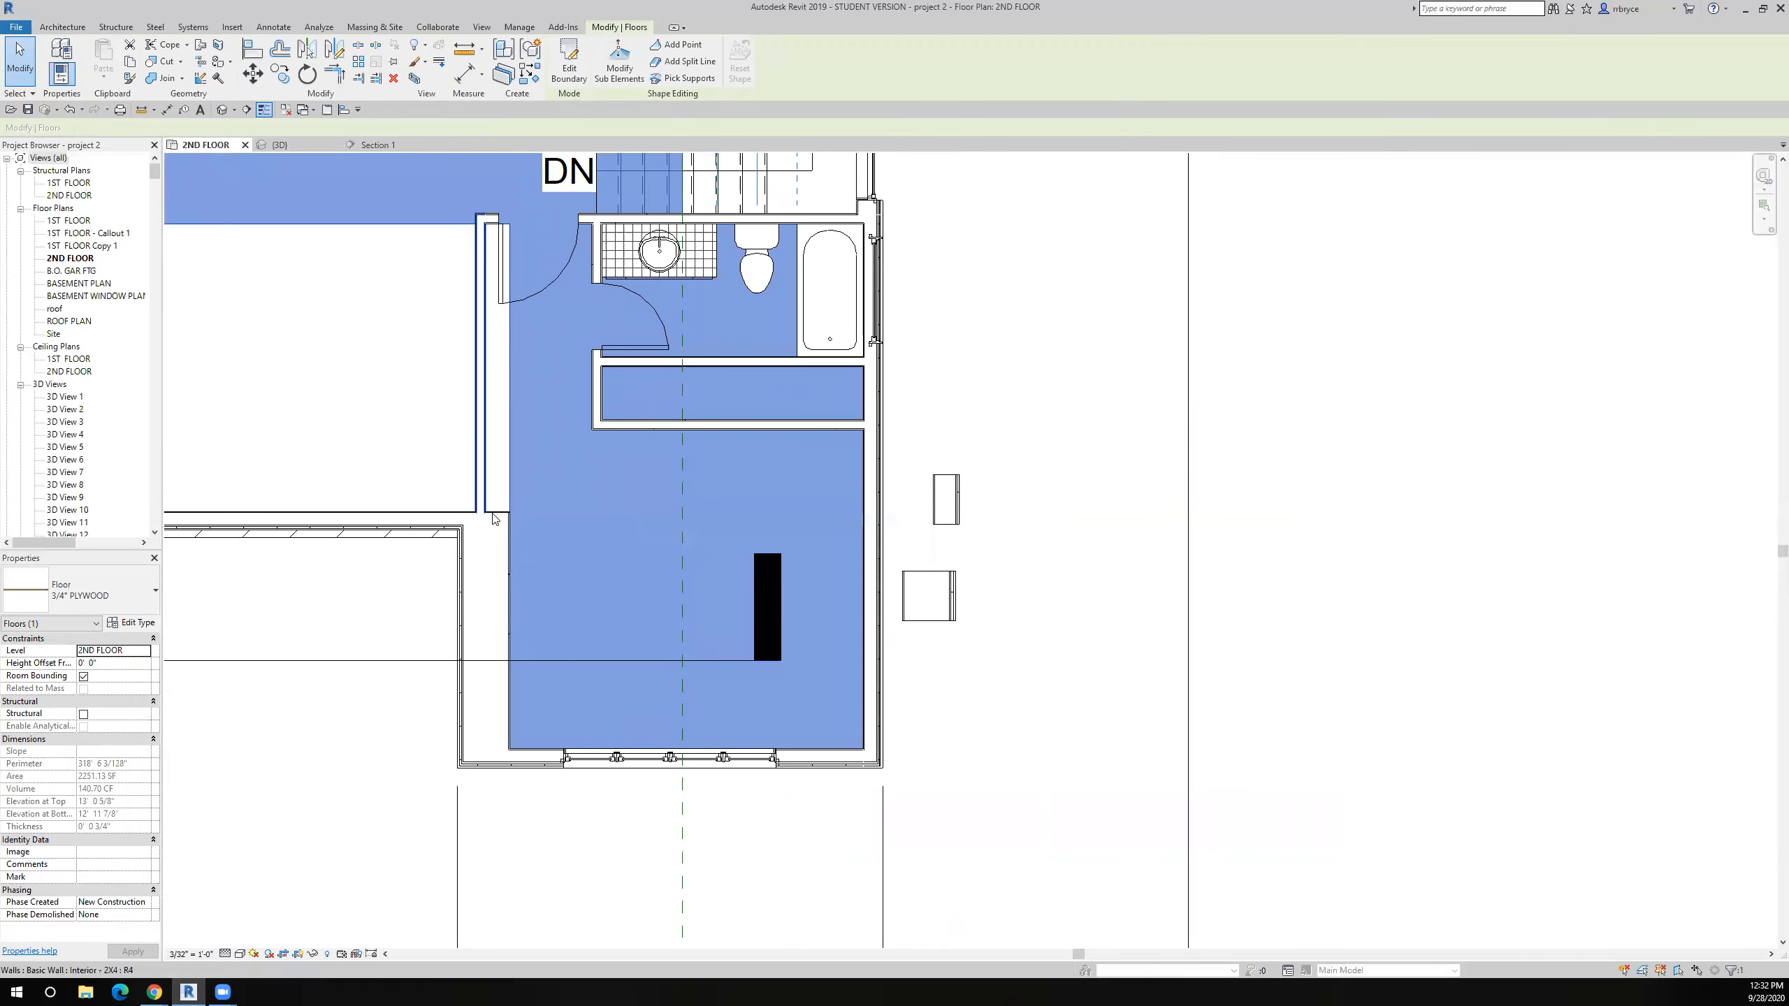
left_click(1465, 636)
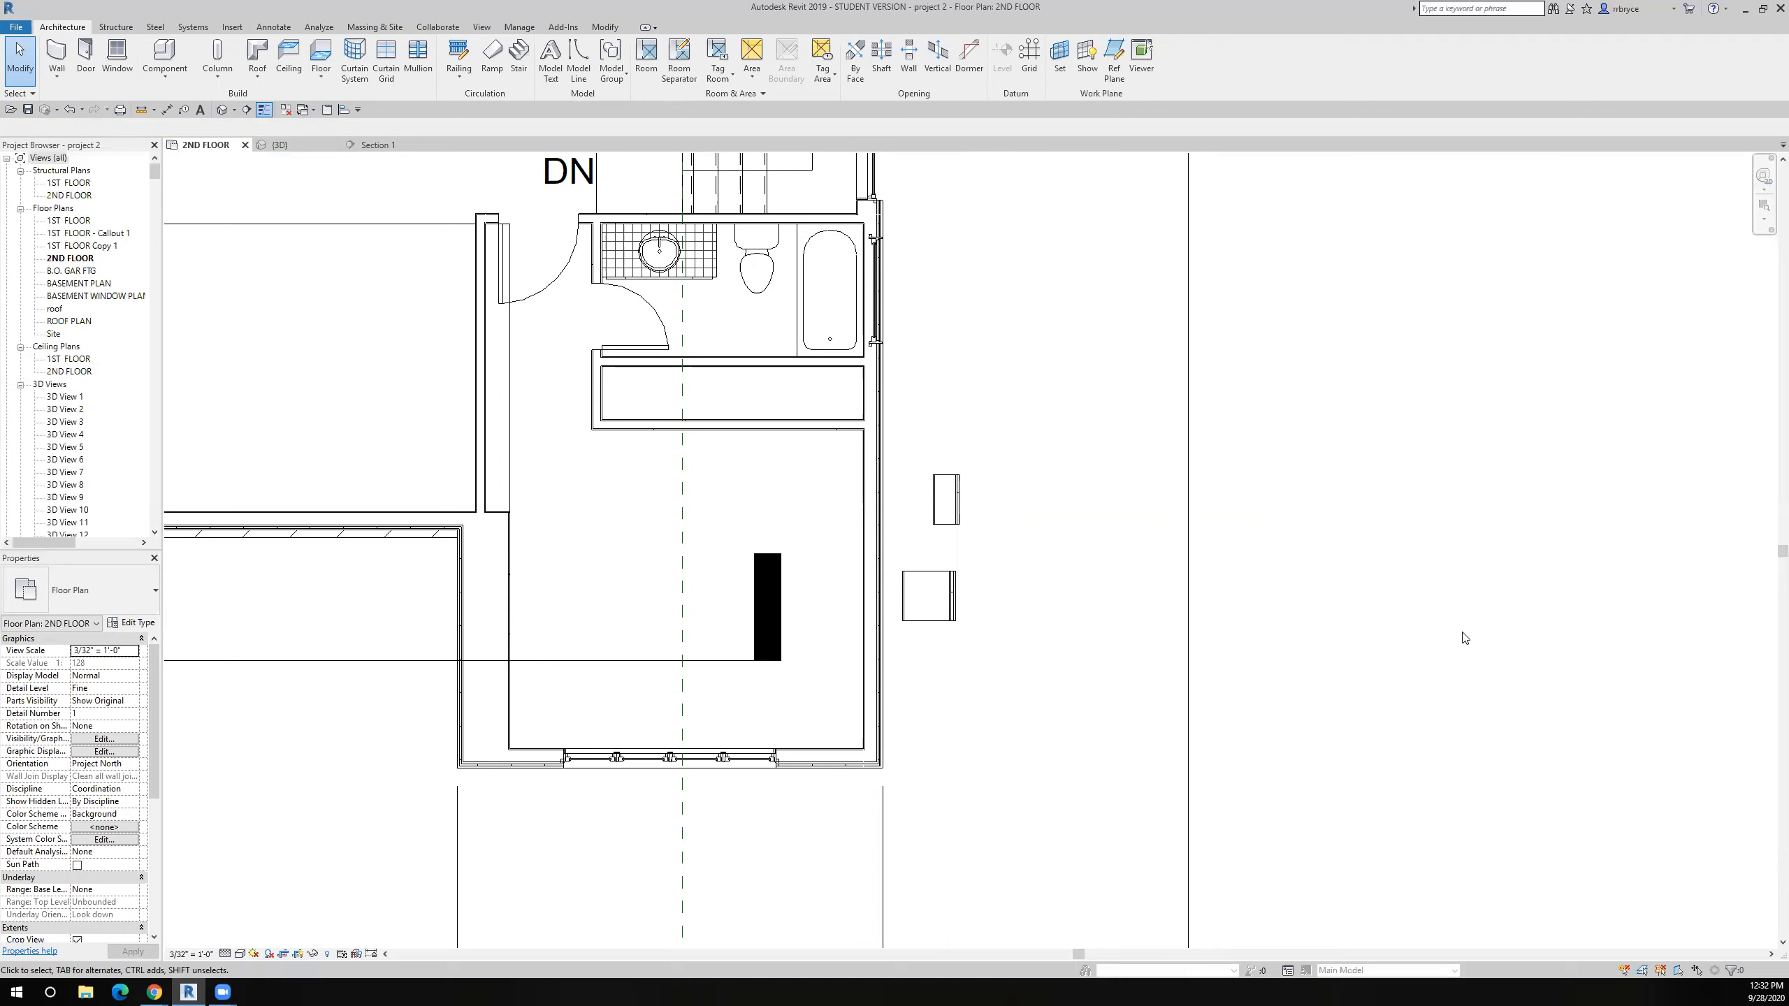
- Undo the stacked wall type change on the projecting bedroom's side wall
scroll(1465, 638, "down", 3)
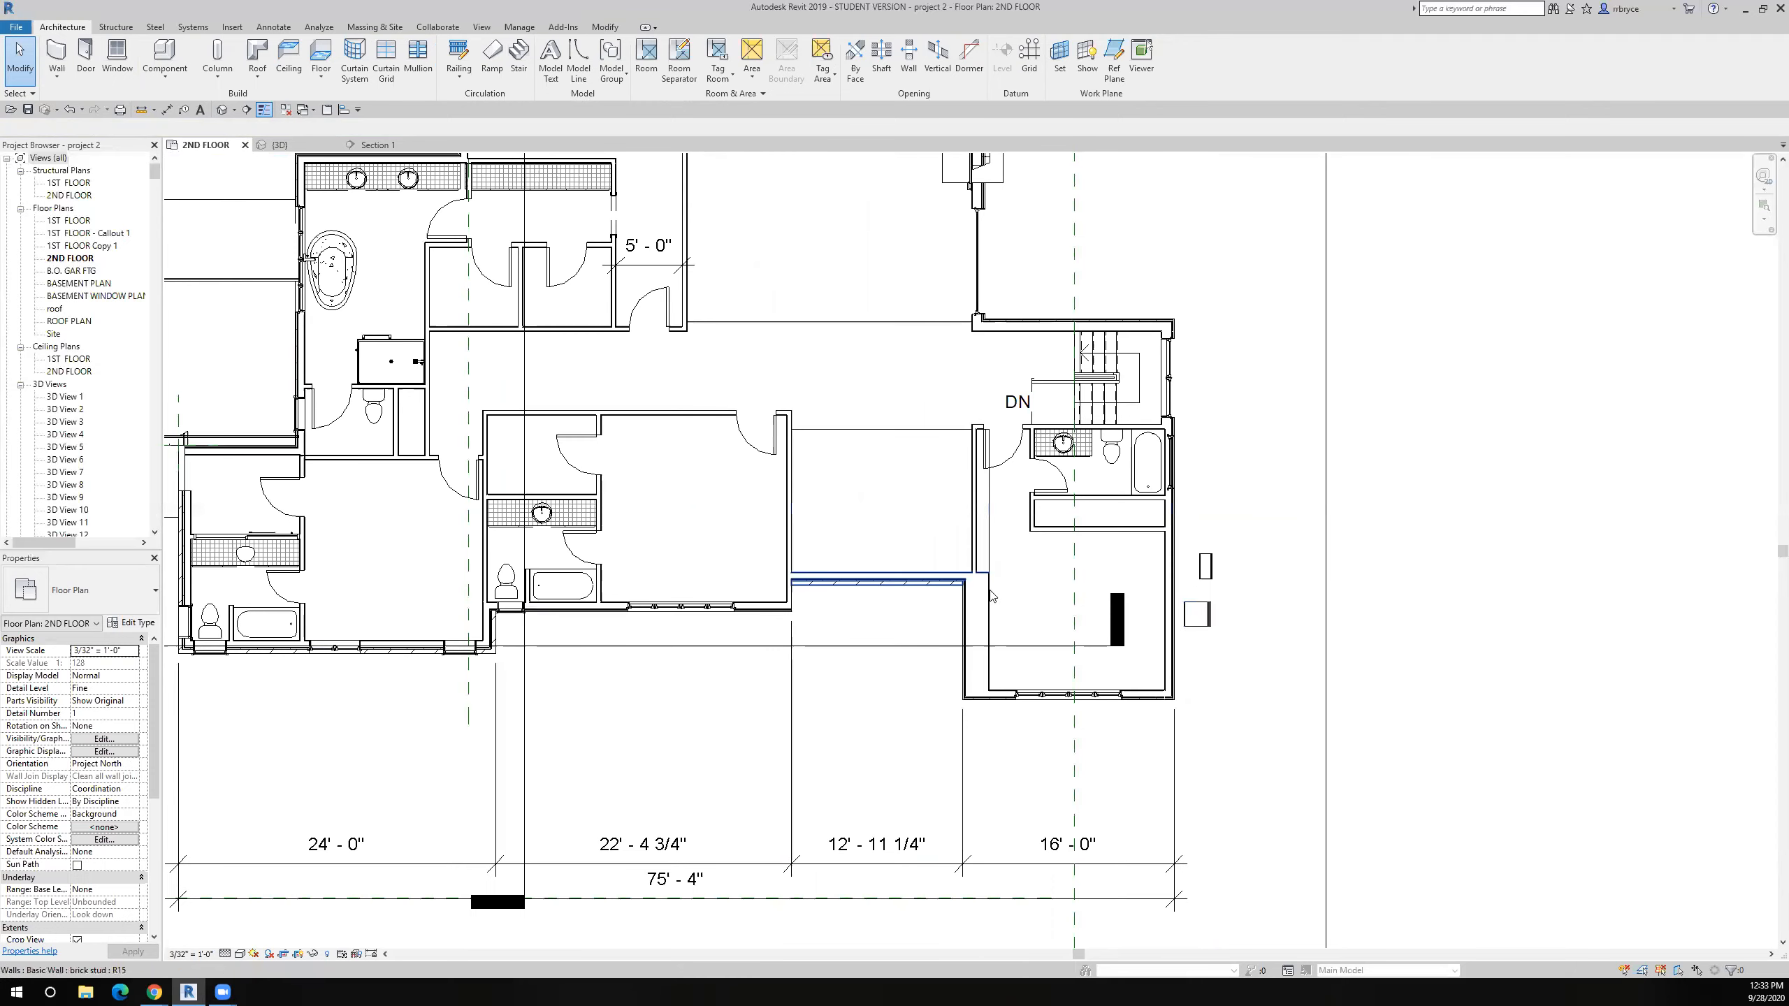
scroll(994, 592, "up", 5)
middle_click_drag(965, 577, 789, 486)
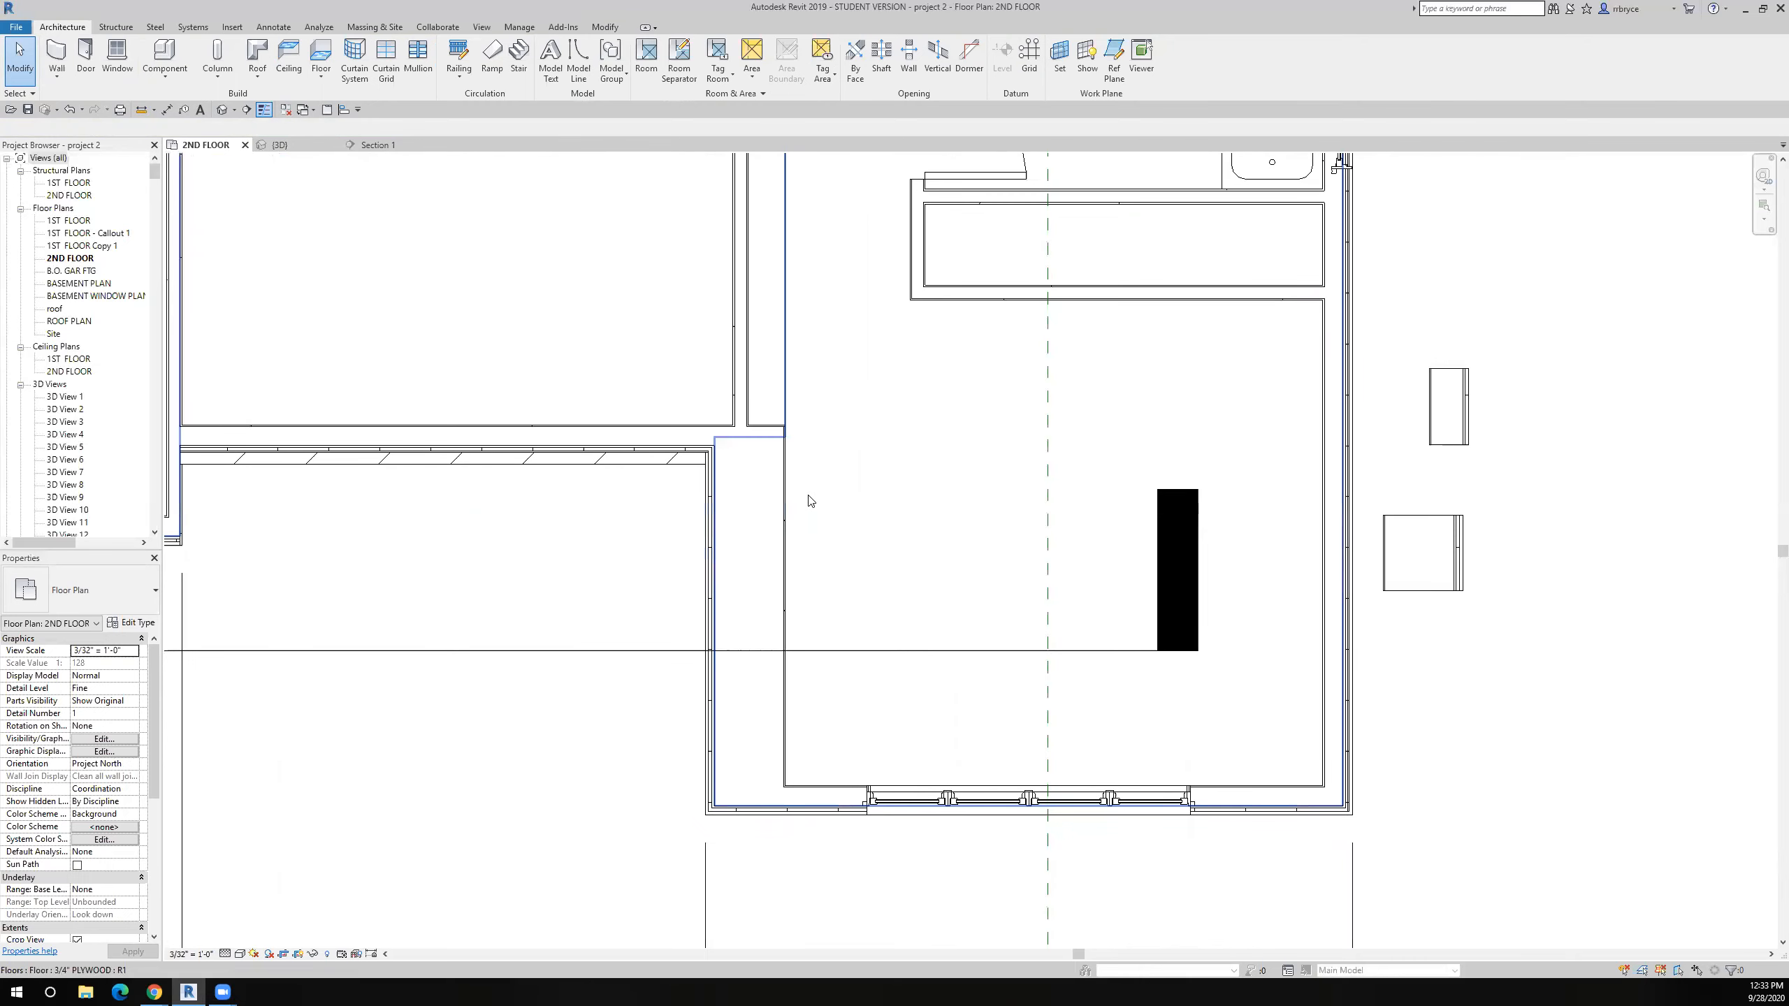
left_click(71, 110)
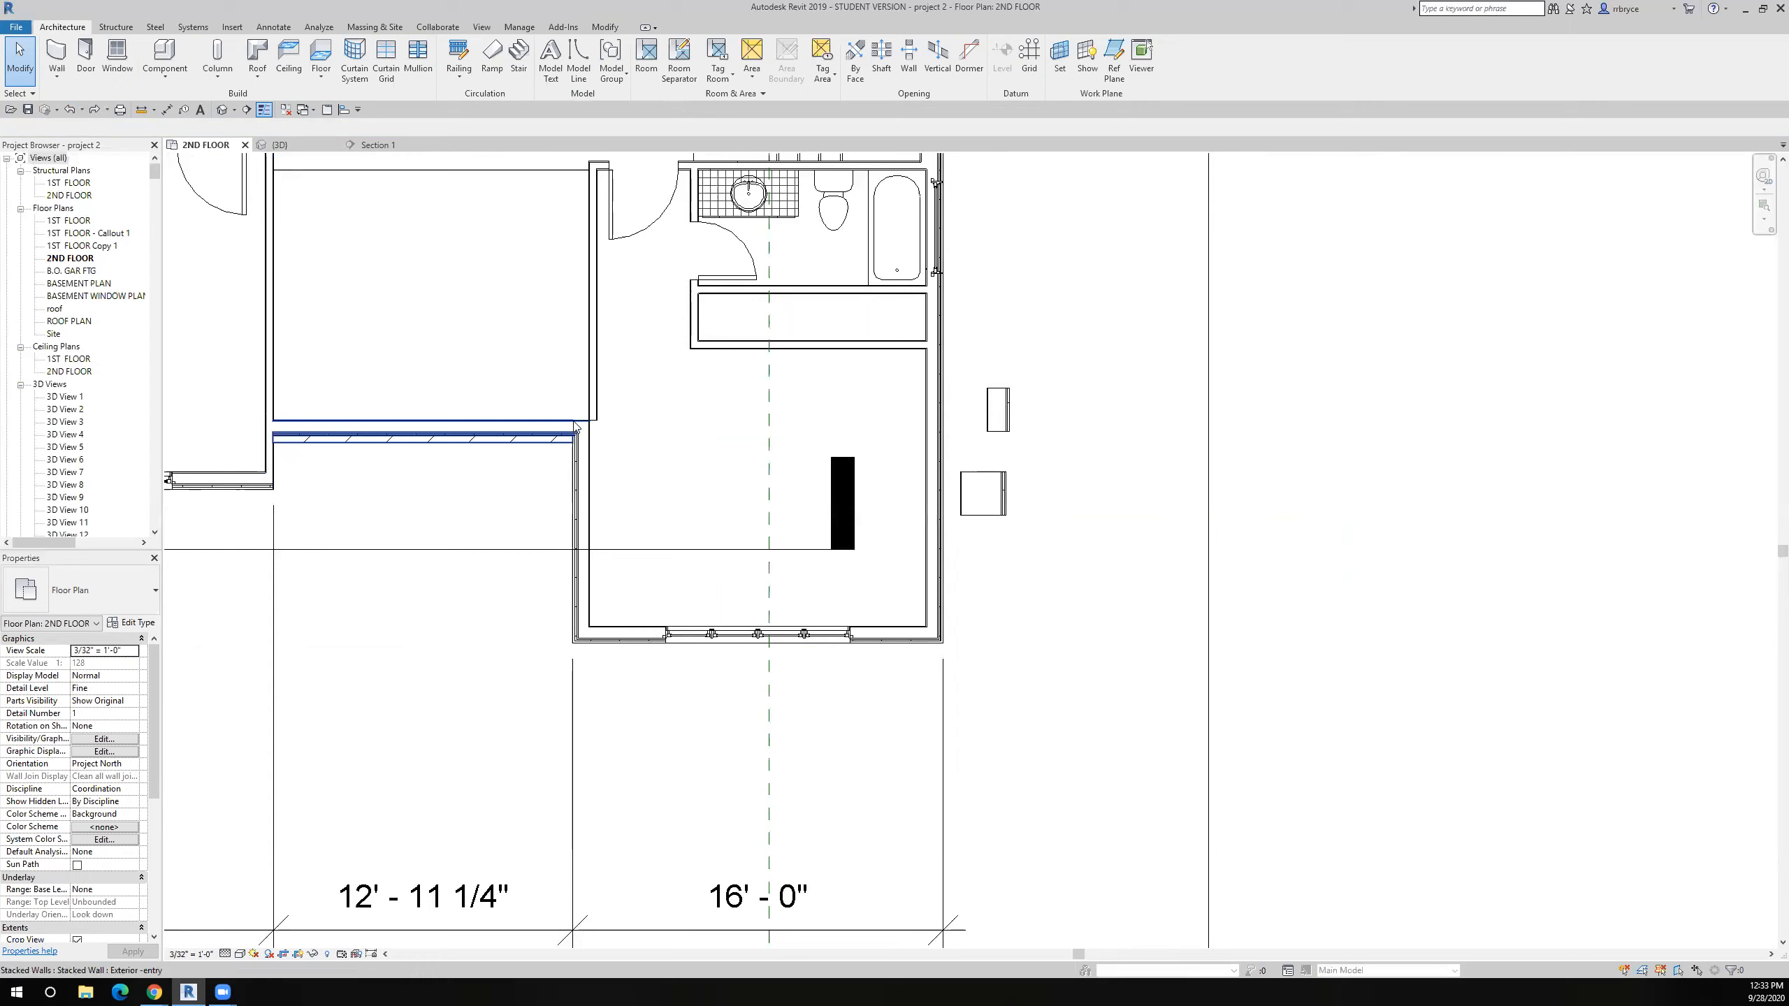
- Measure the thickness of the interior 2X4 wall at its end near the bedroom's inside corner
scroll(570, 424, "up", 4)
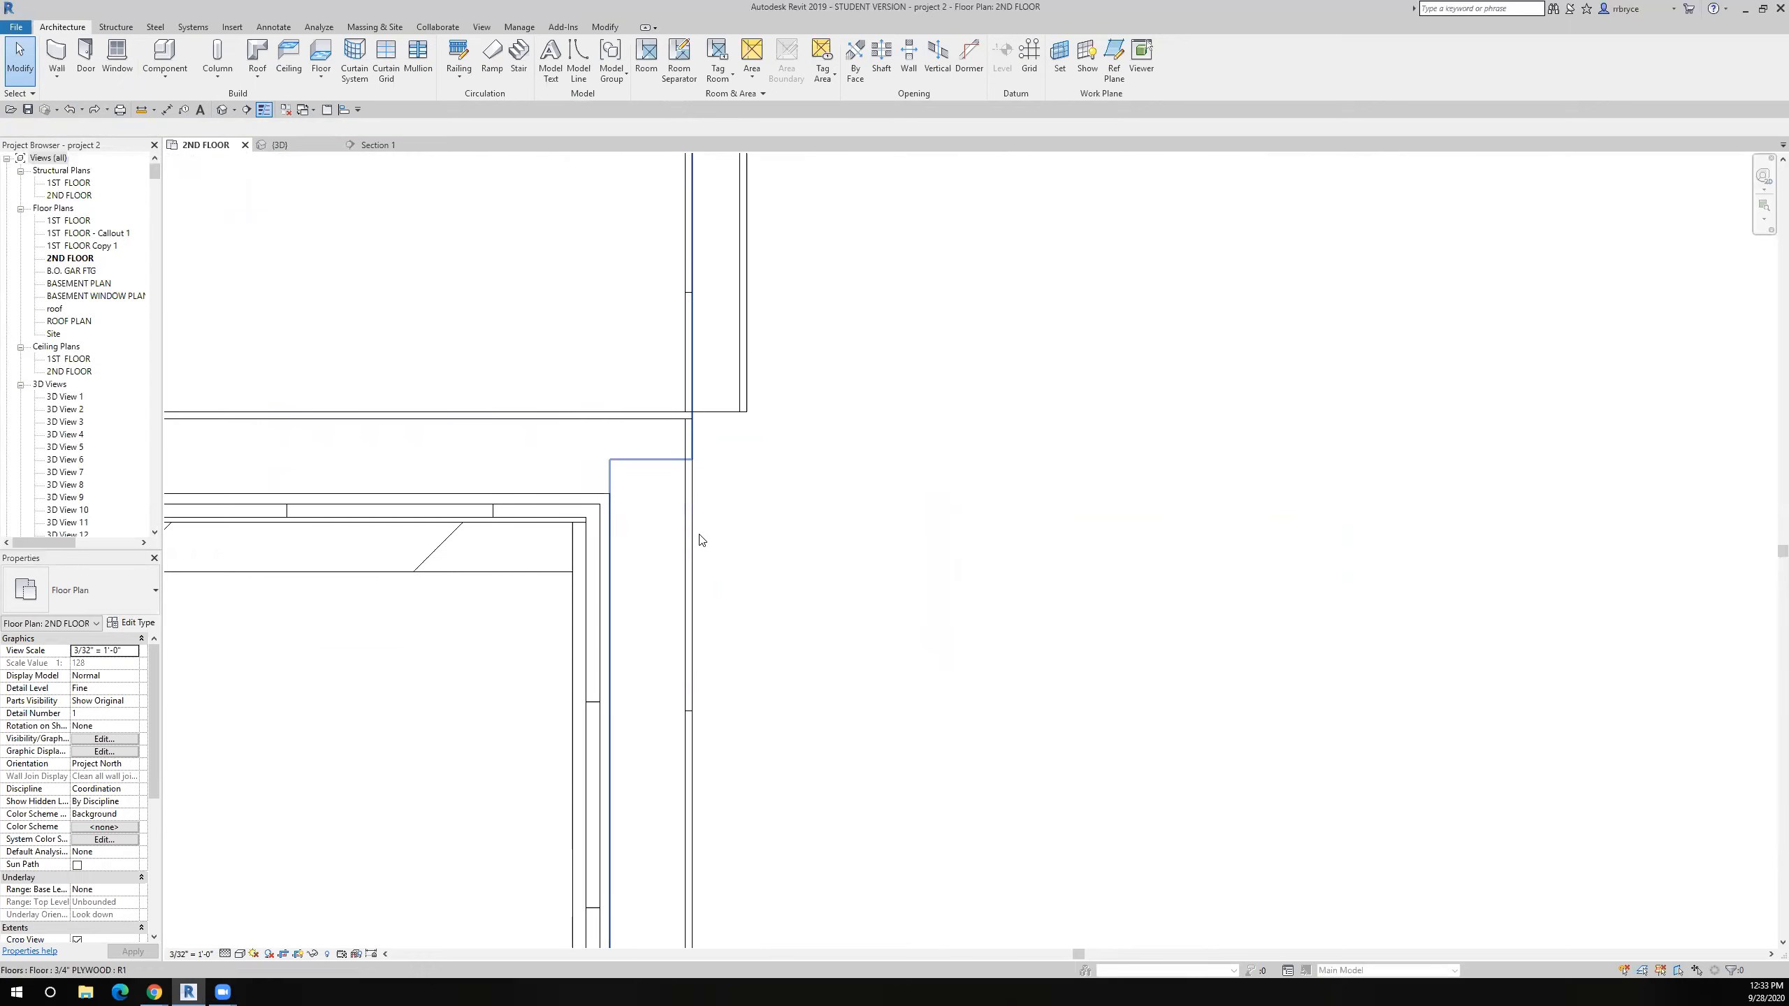
left_click(162, 111)
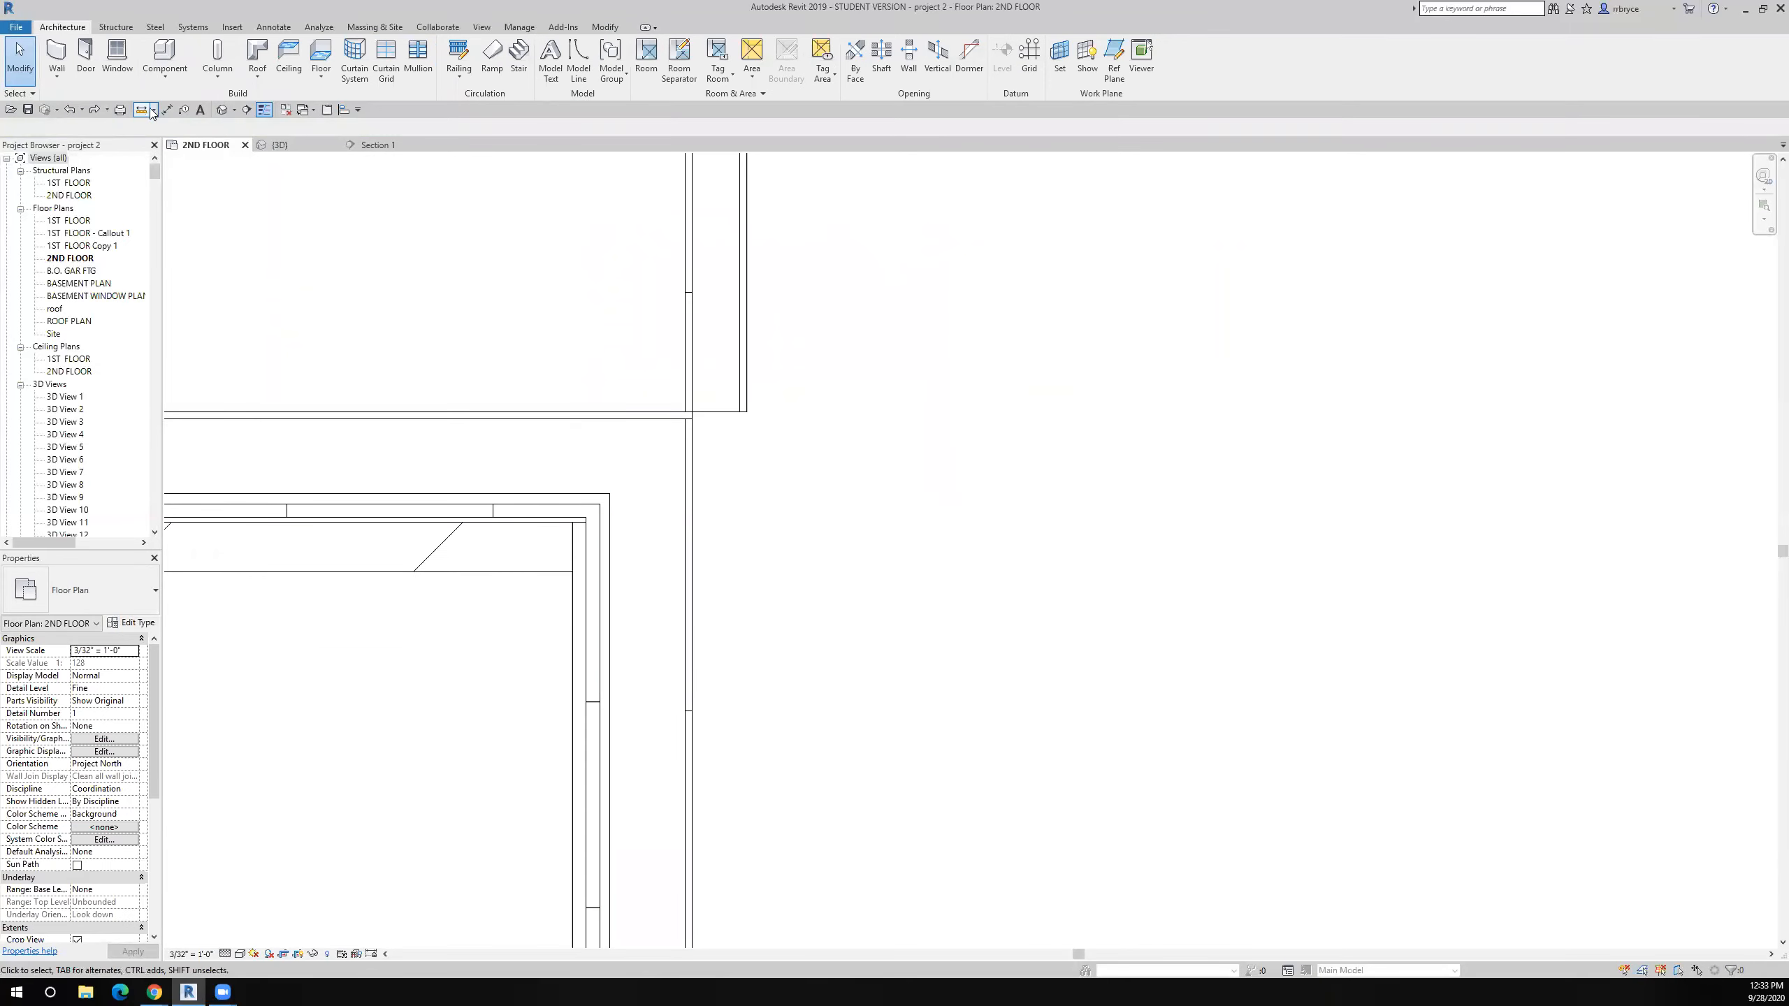
left_click(685, 411)
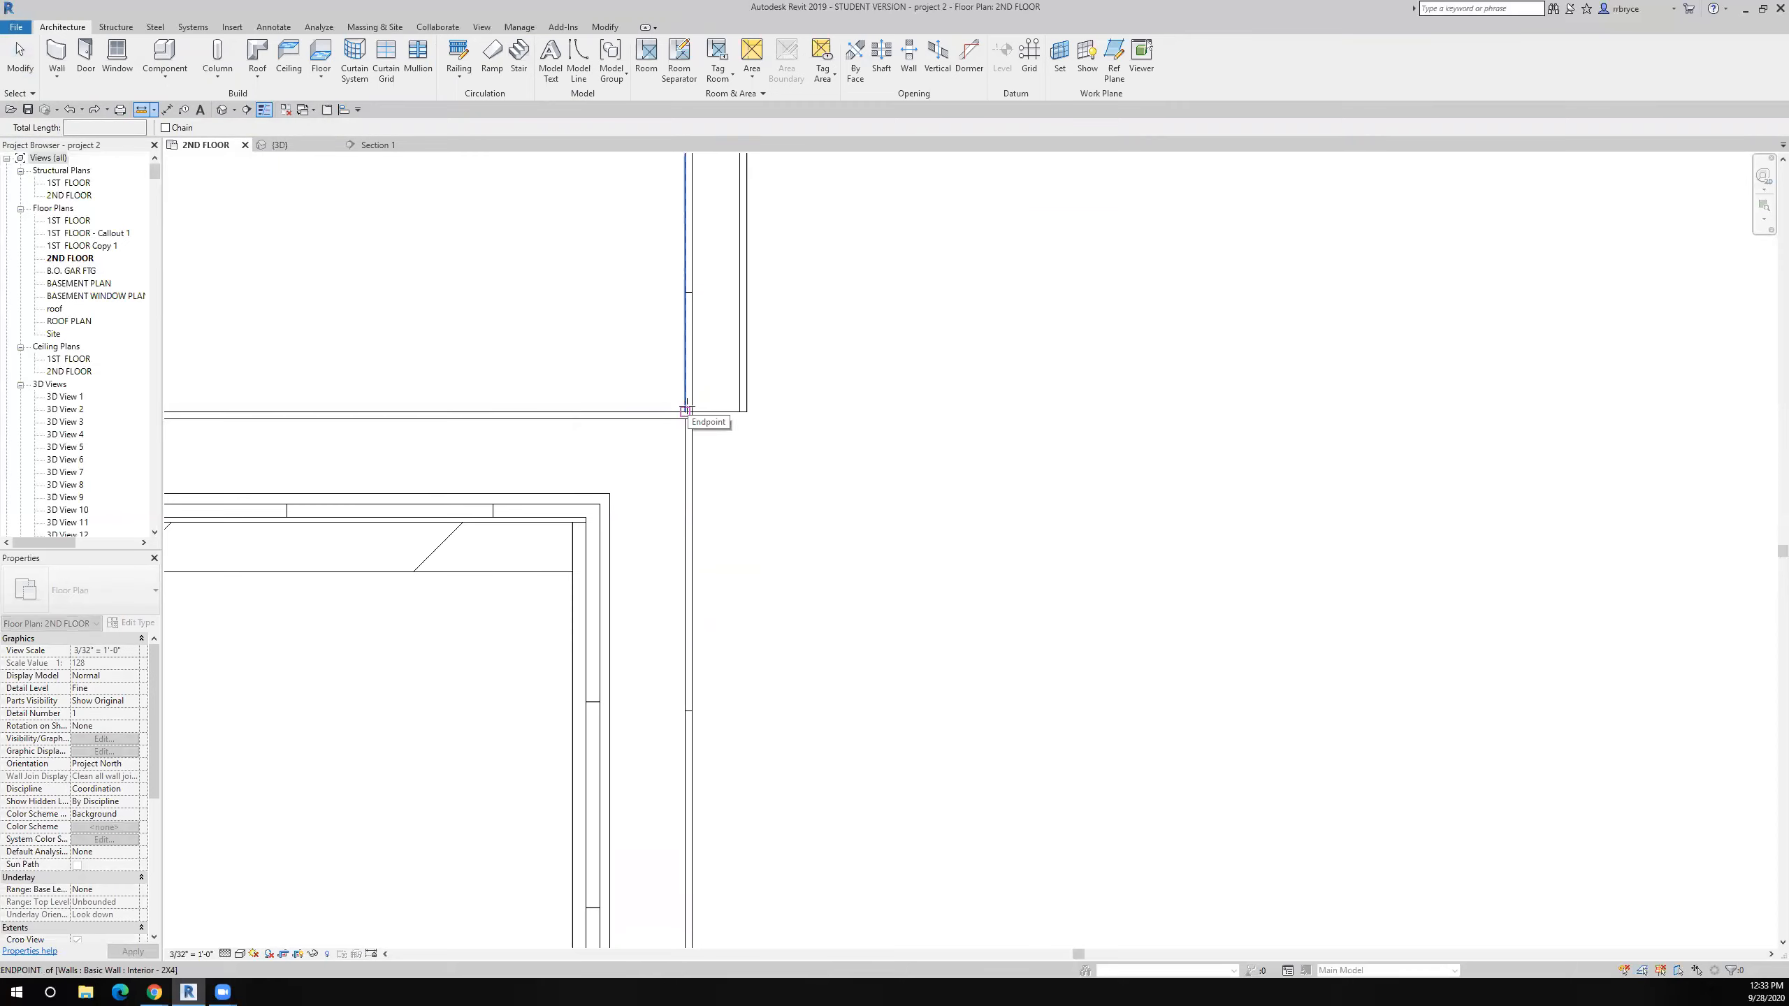
left_click(738, 407)
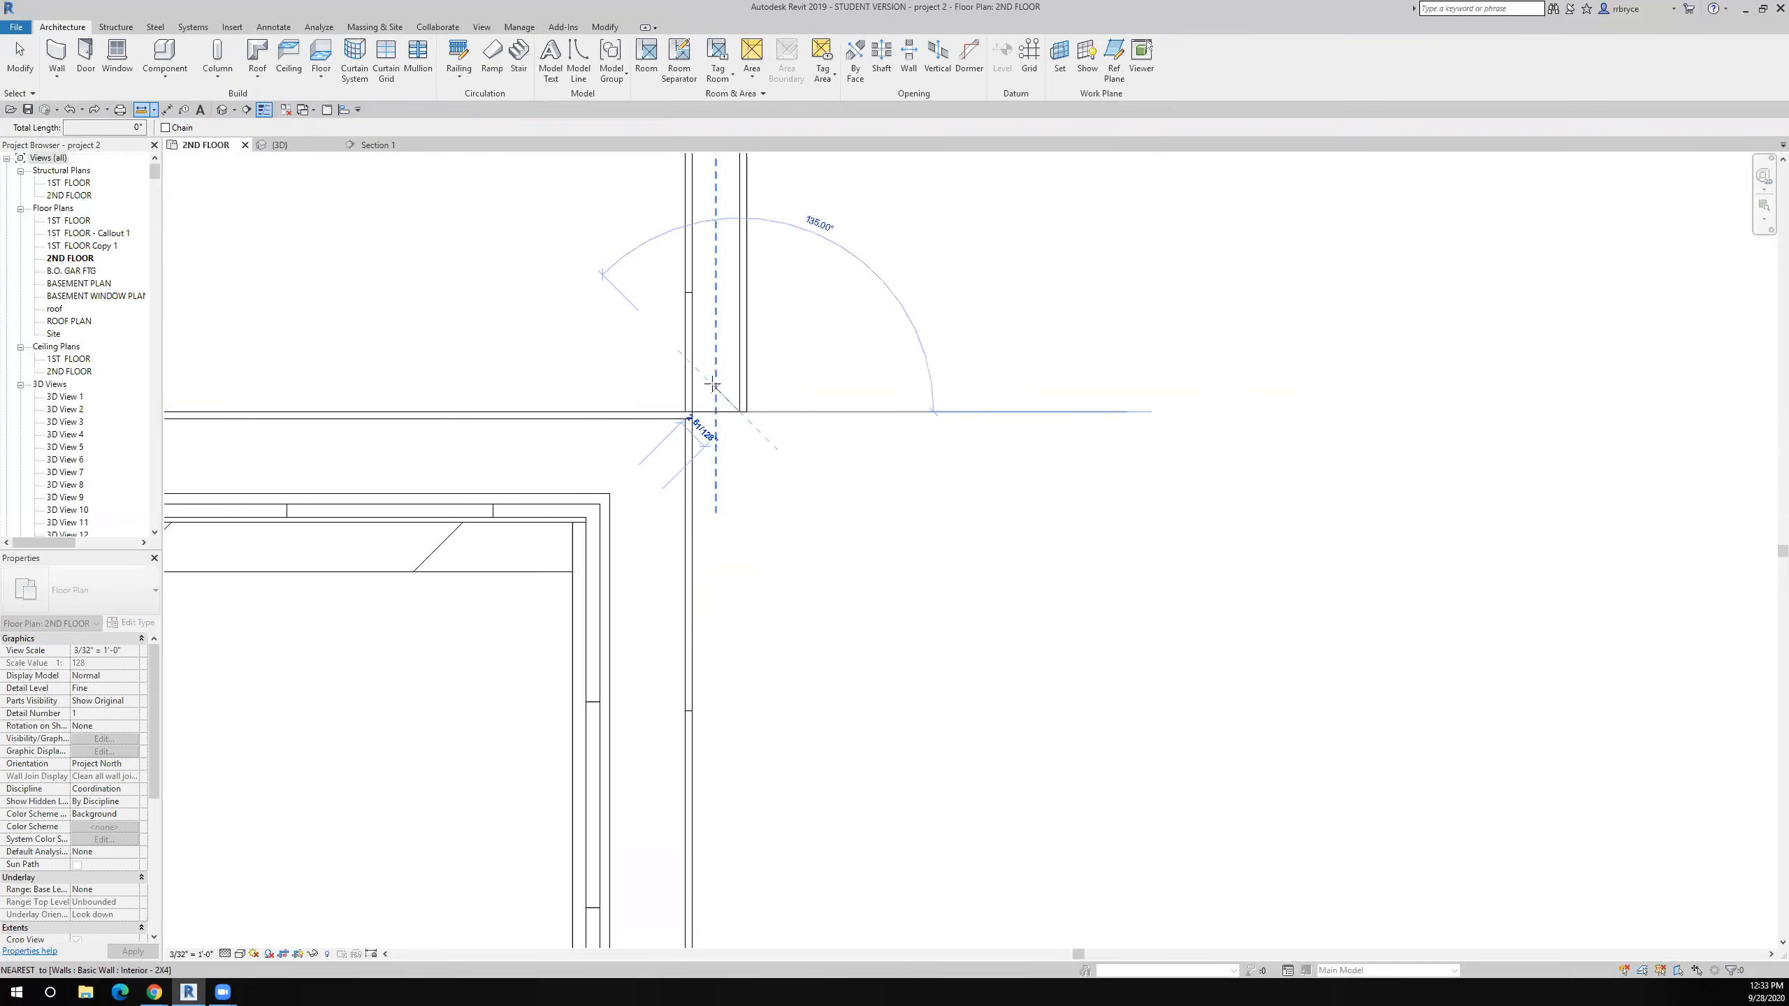
left_click(685, 411)
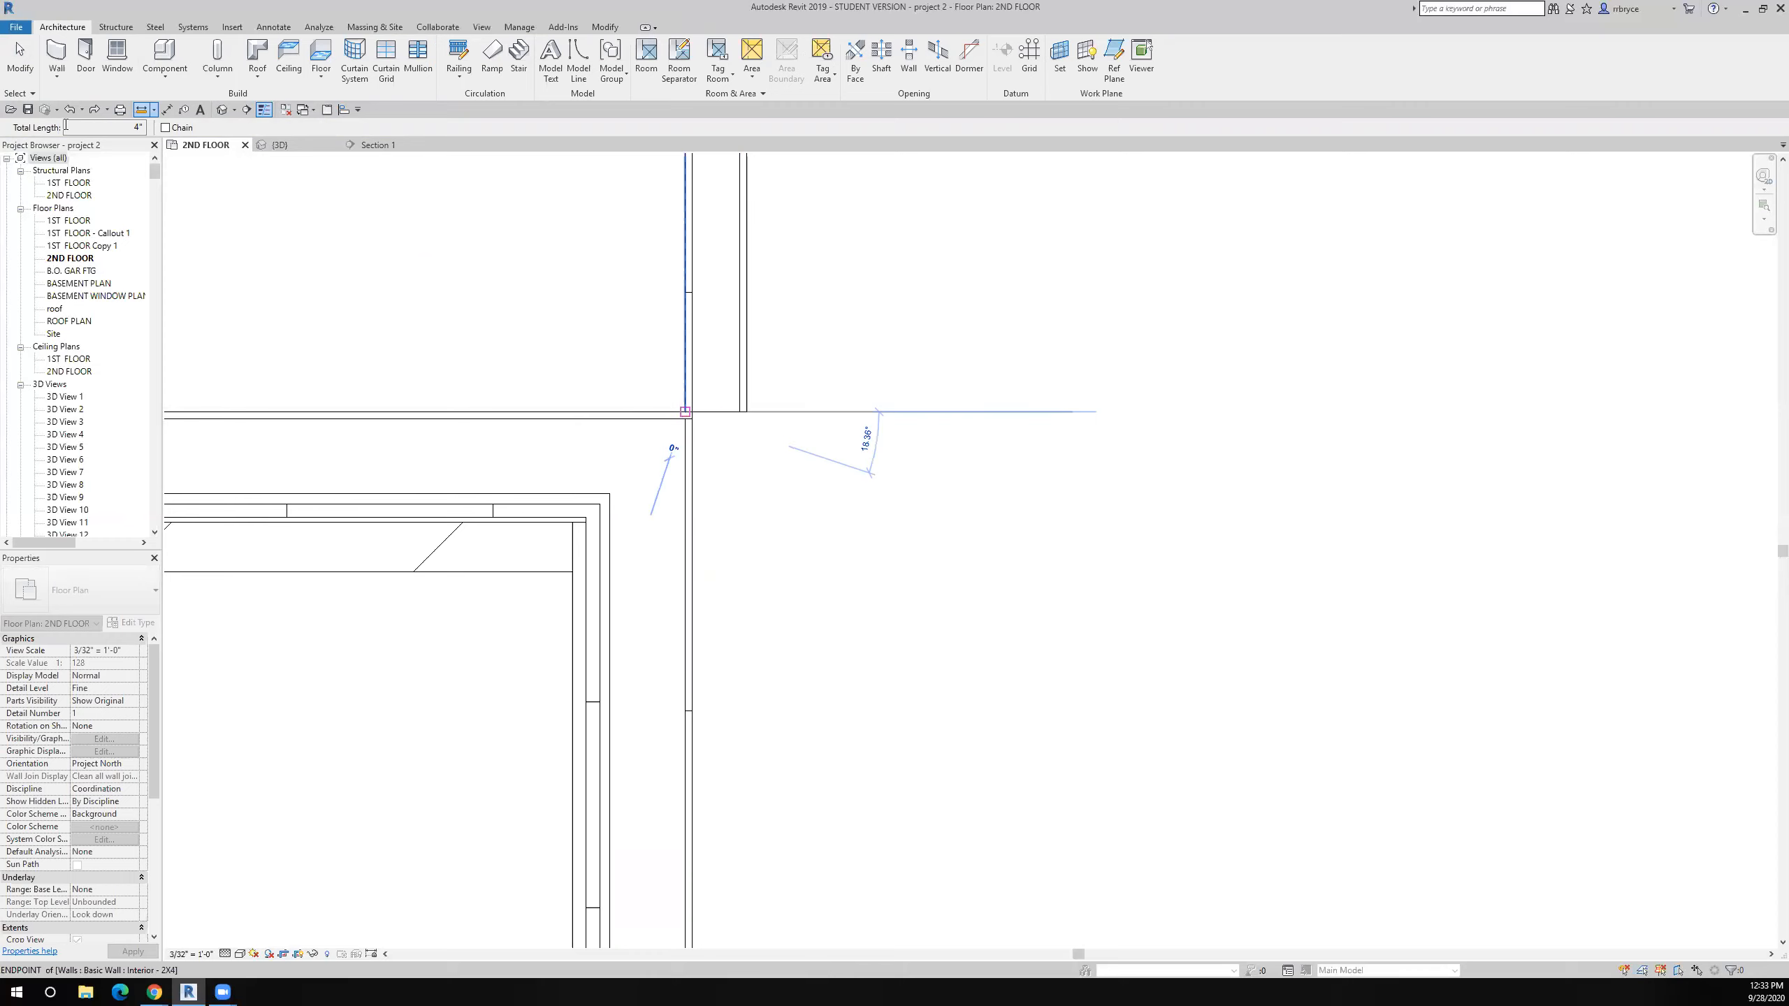
left_click(18, 53)
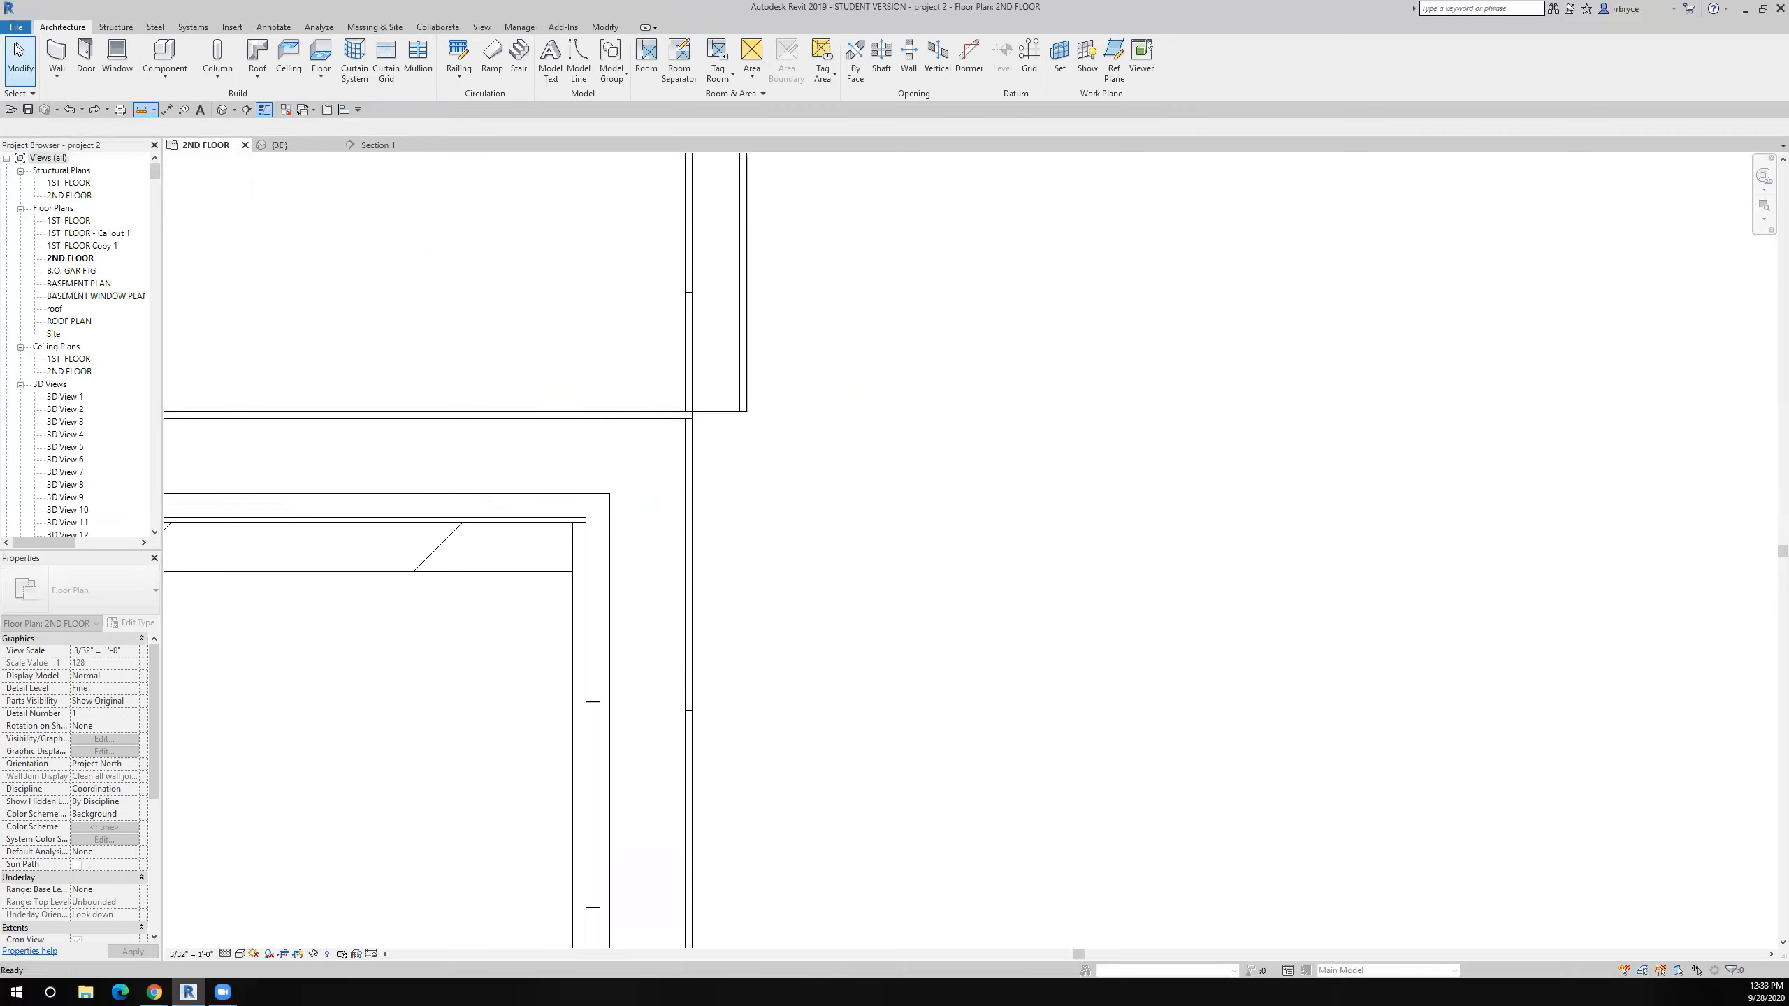
- Shorten the interior 2X4 wall by pulling its end back from the exterior wall corner at the bedroom
scroll(717, 389, "down", 2)
left_click(722, 388)
scroll(733, 402, "up", 1)
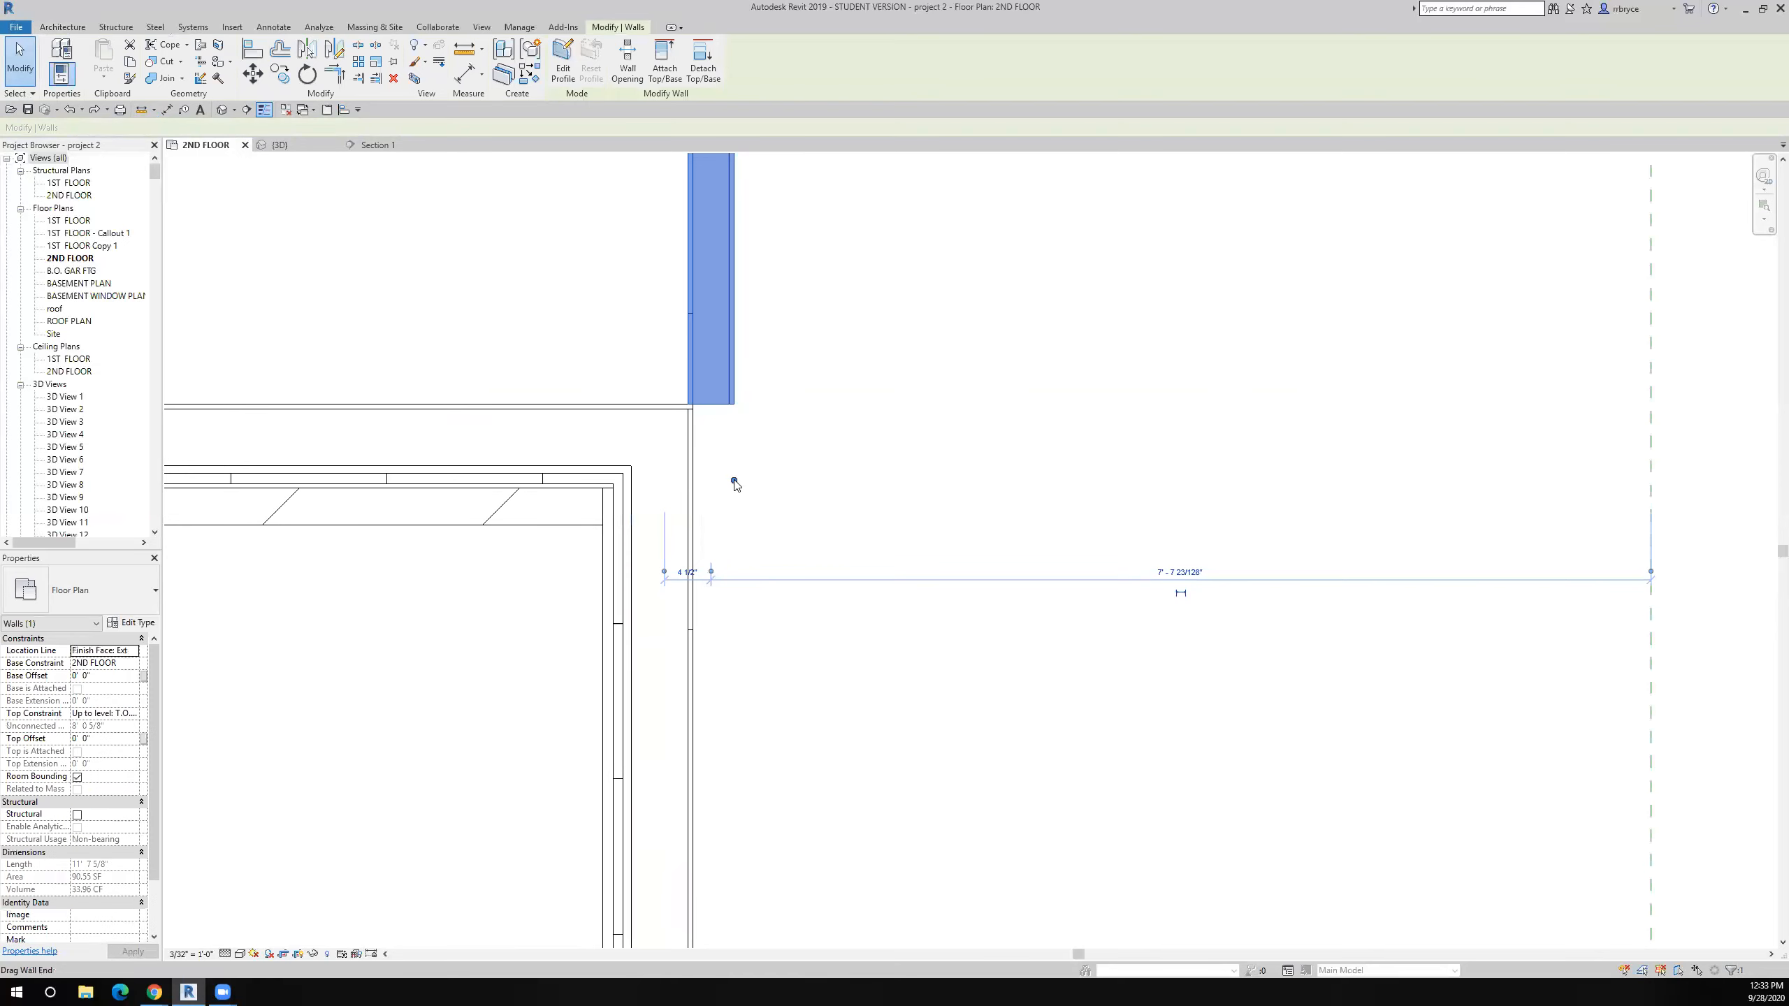
left_click_drag(731, 366, 734, 348)
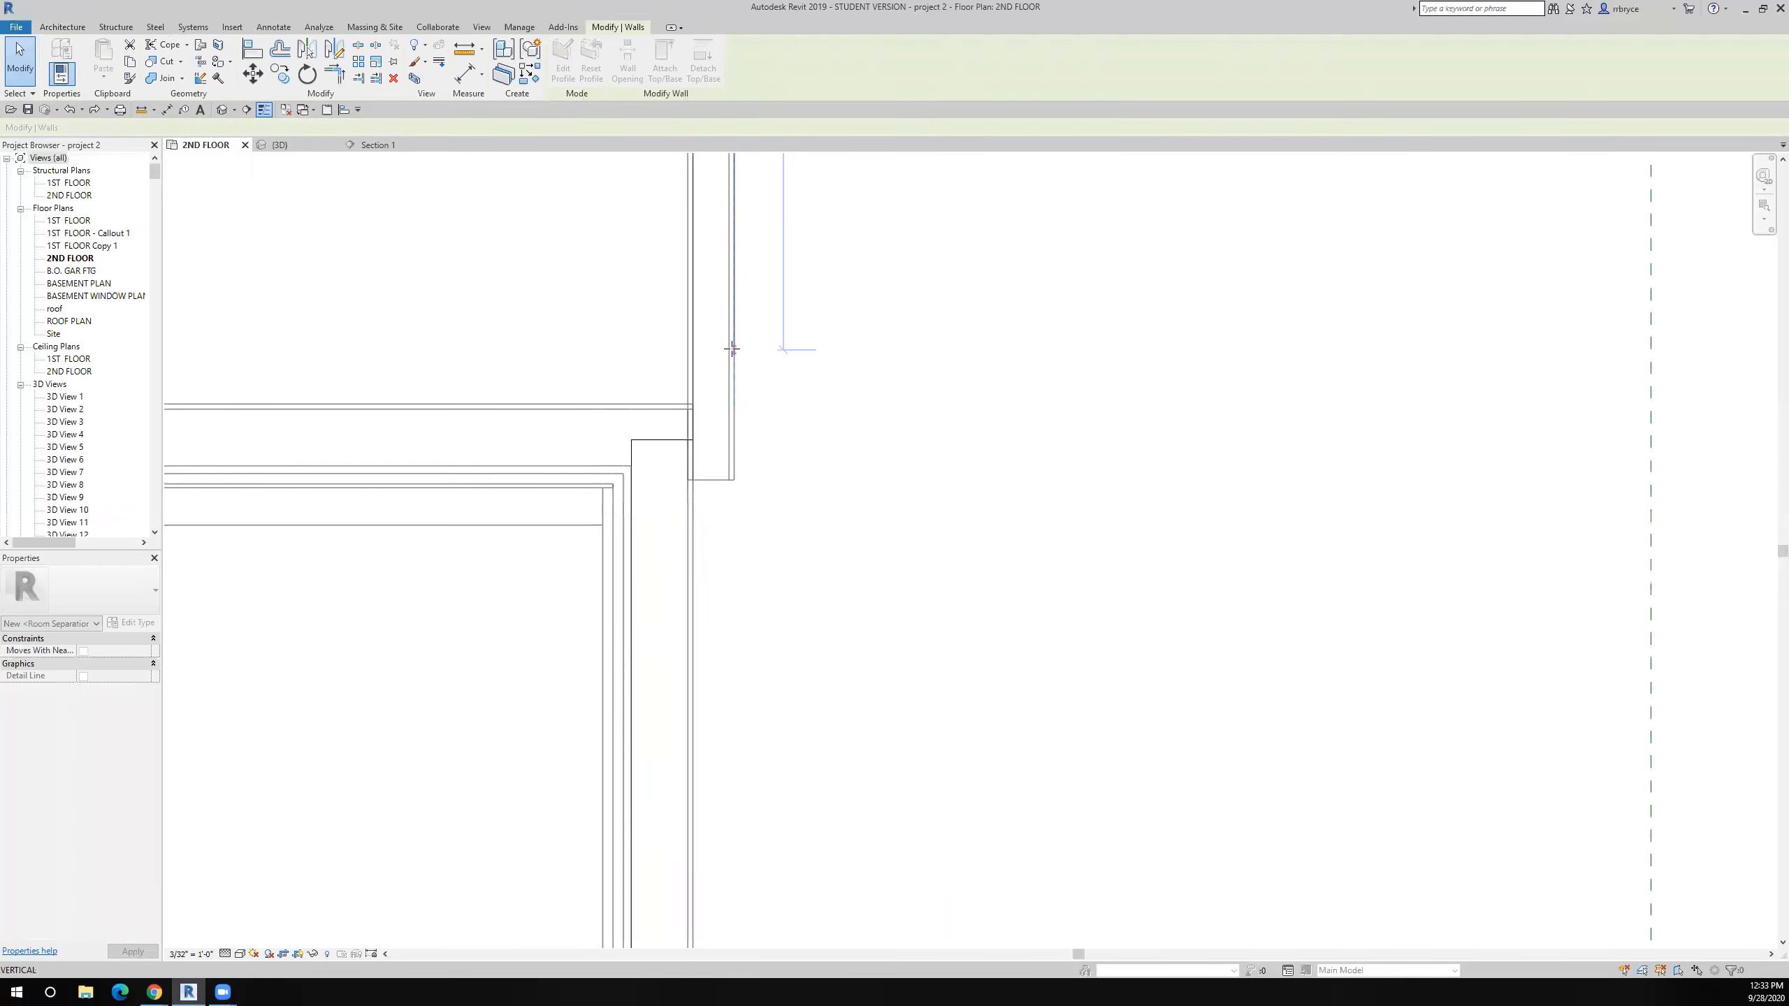
scroll(815, 488, "down", 1)
left_click(815, 488)
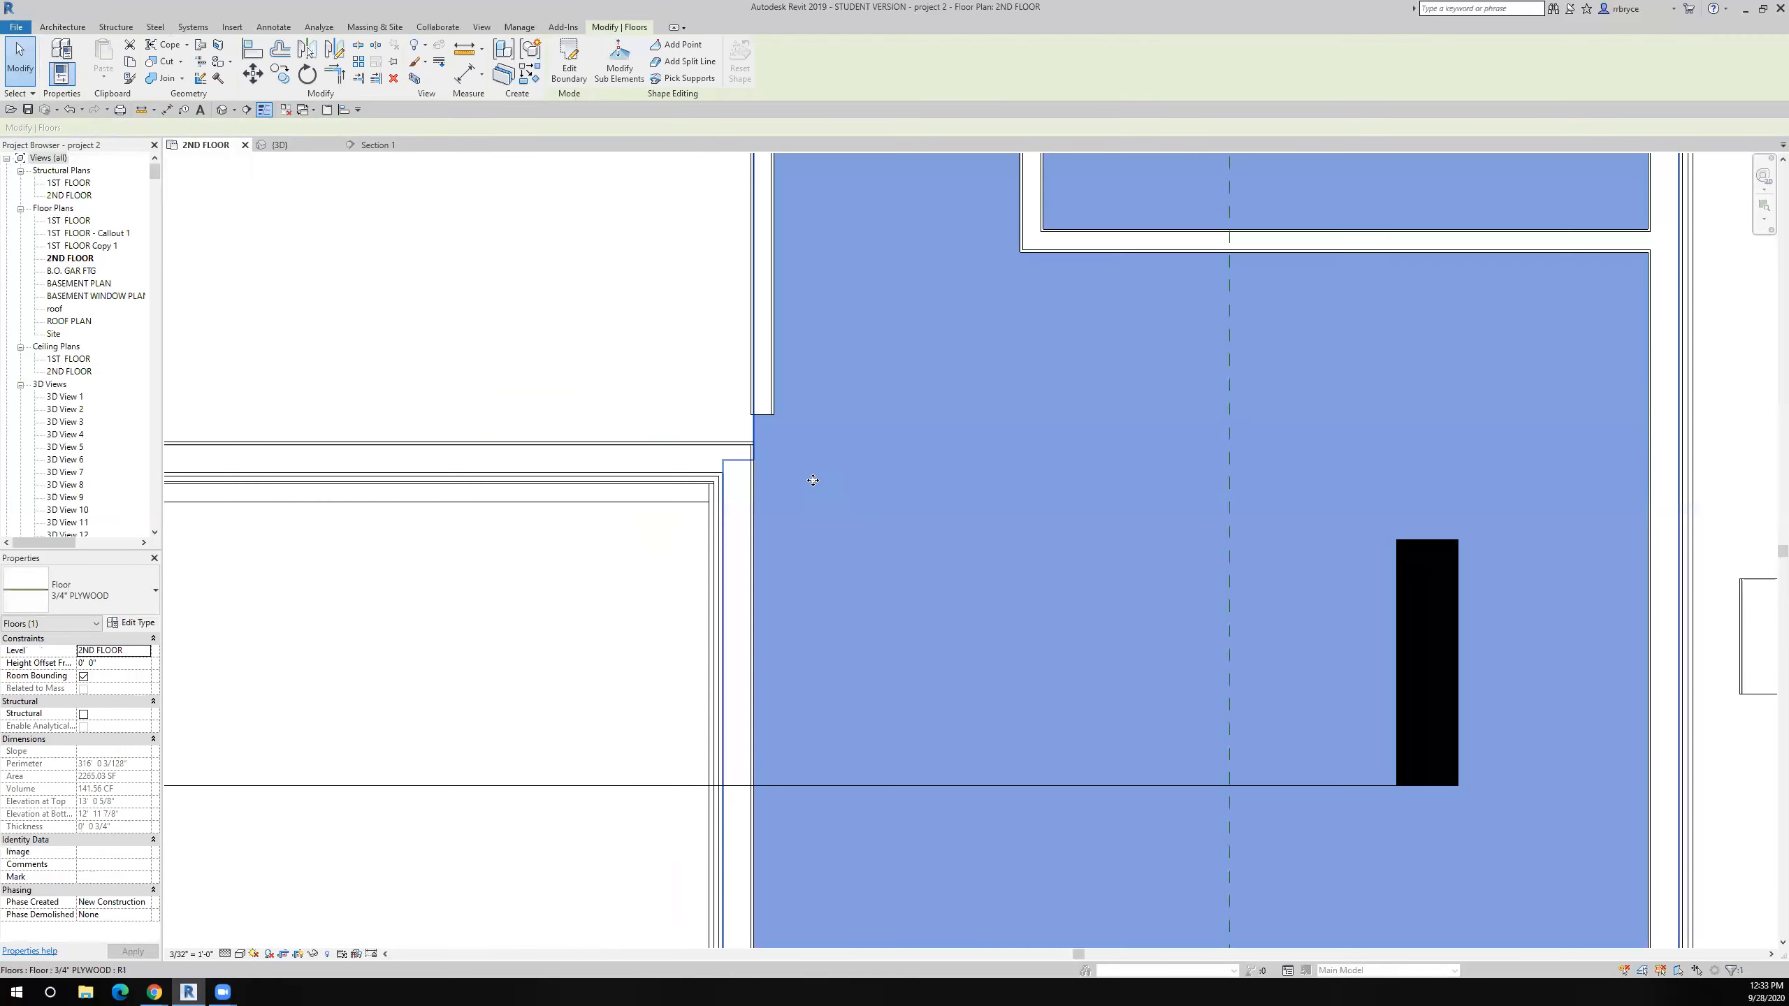
scroll(815, 548, "down", 3)
left_click(1143, 664)
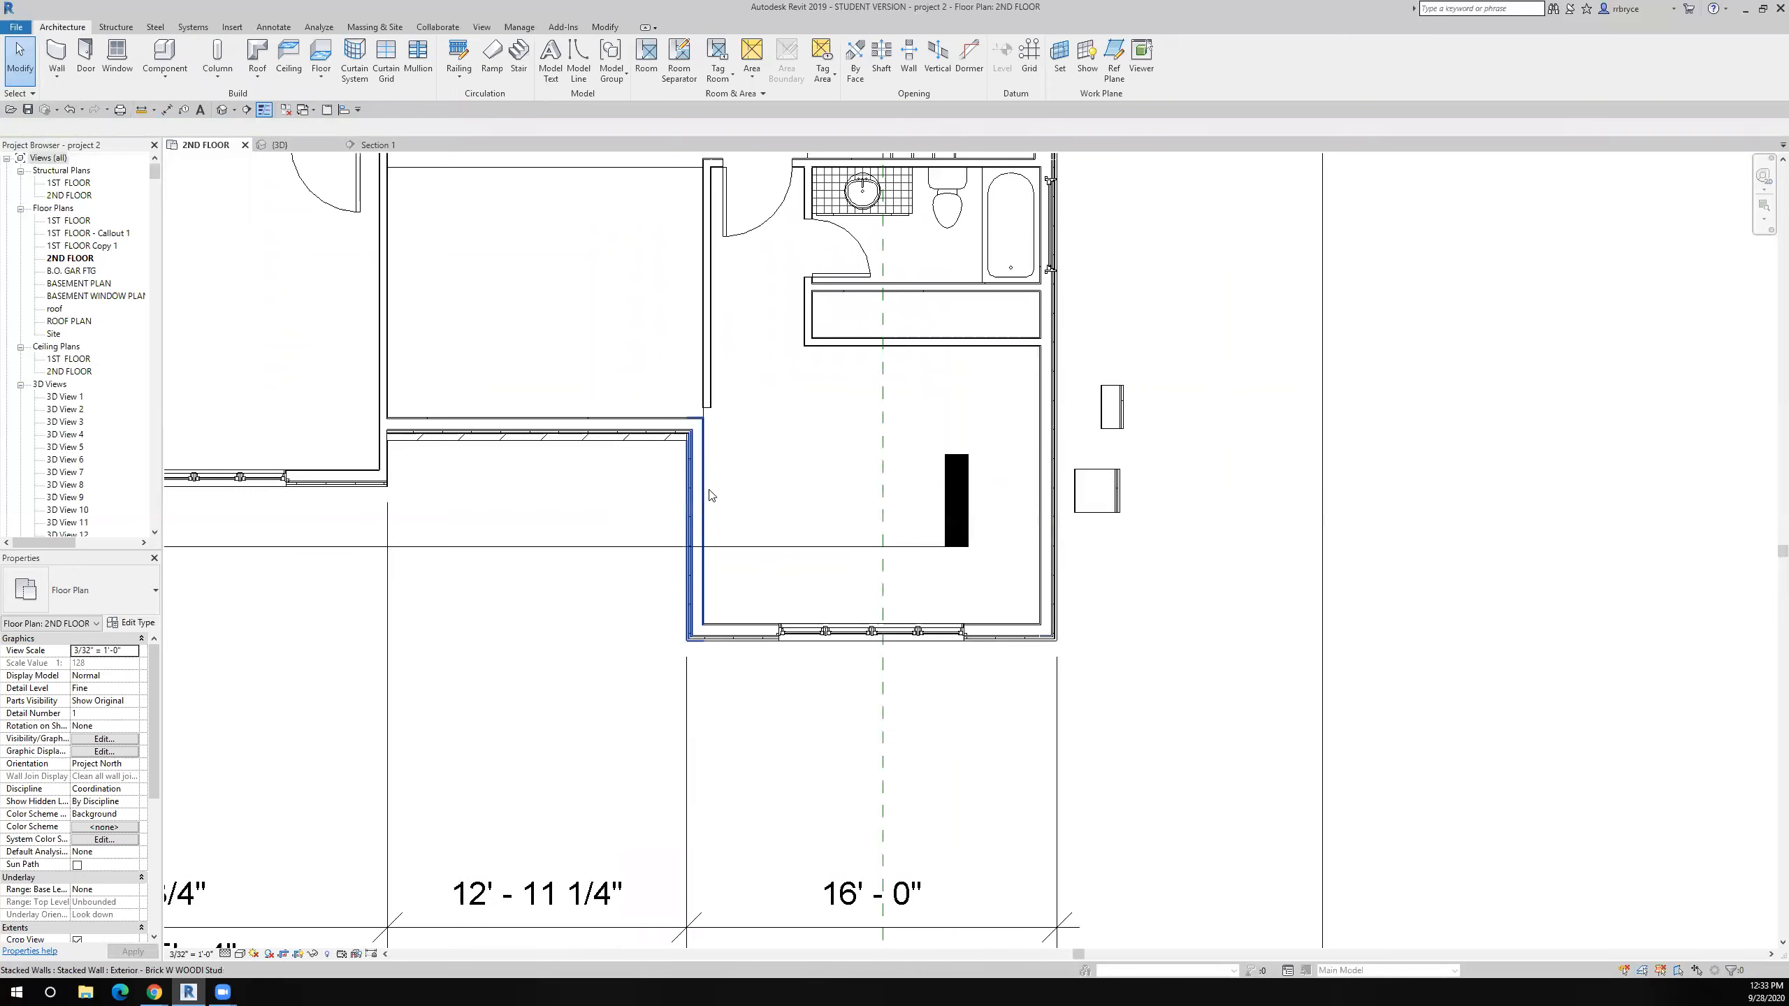
- Change the projecting bedroom's side wall to the stacked wall type Exterior - Brick W WOODI Stud 2
left_click(698, 485)
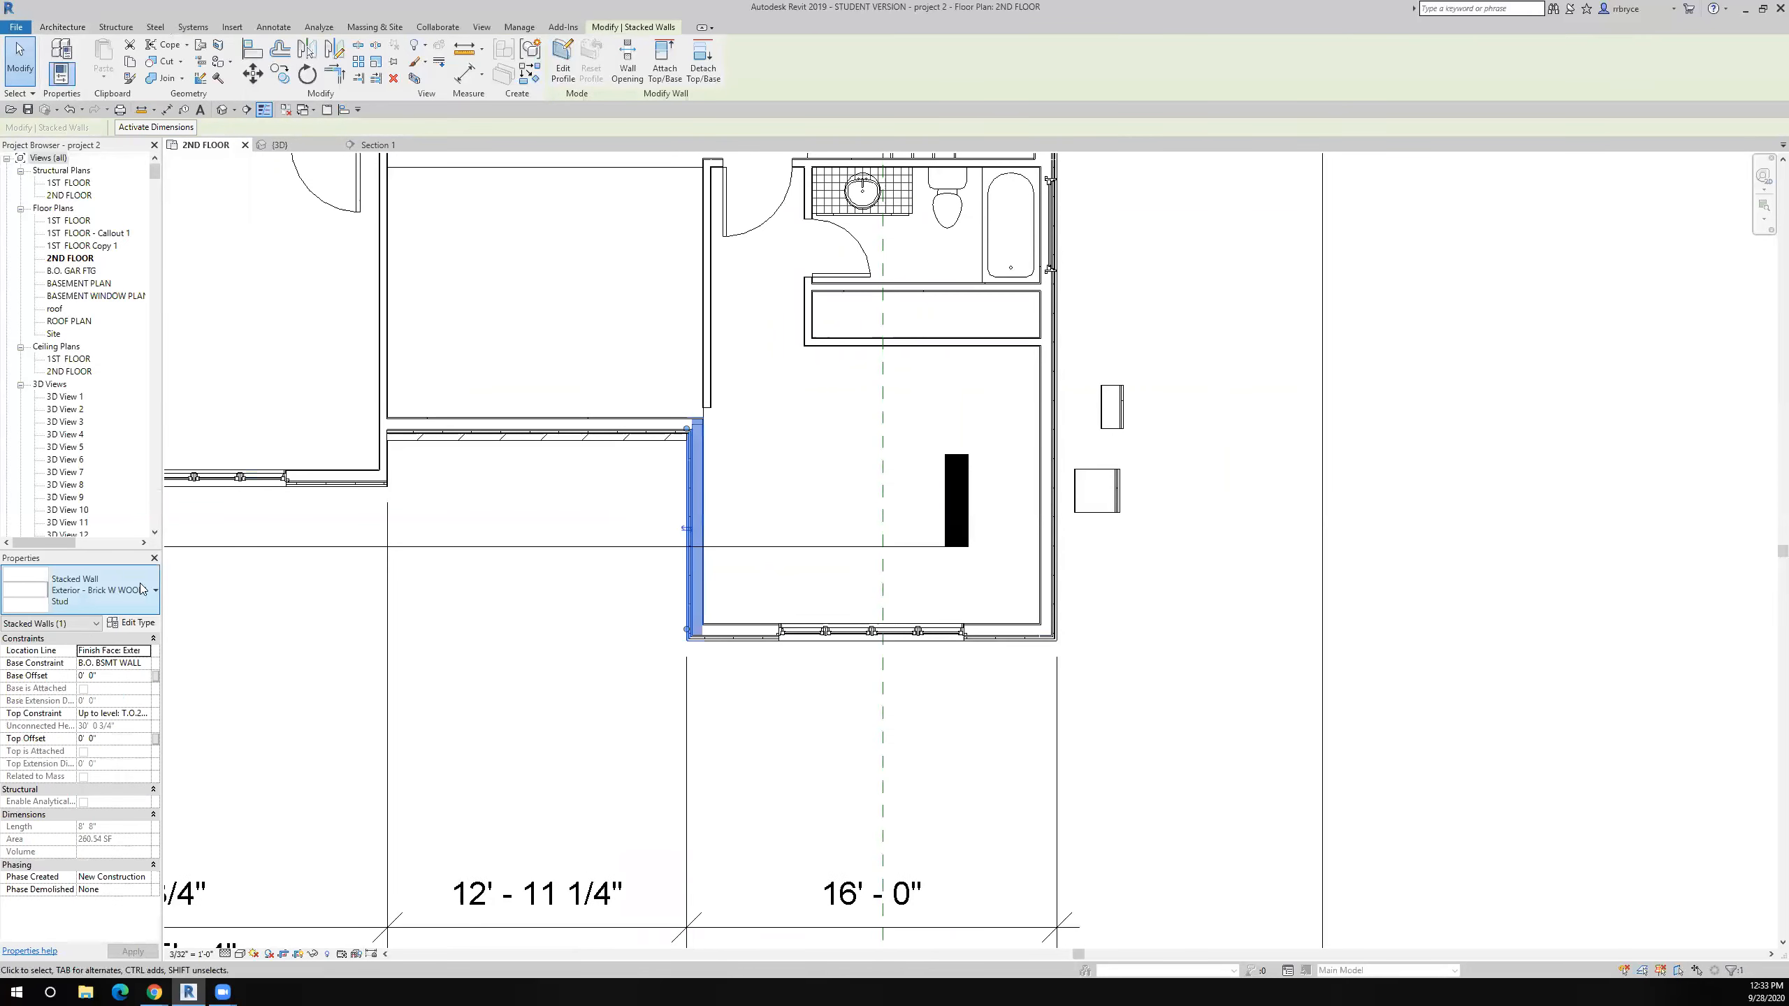
left_click(144, 590)
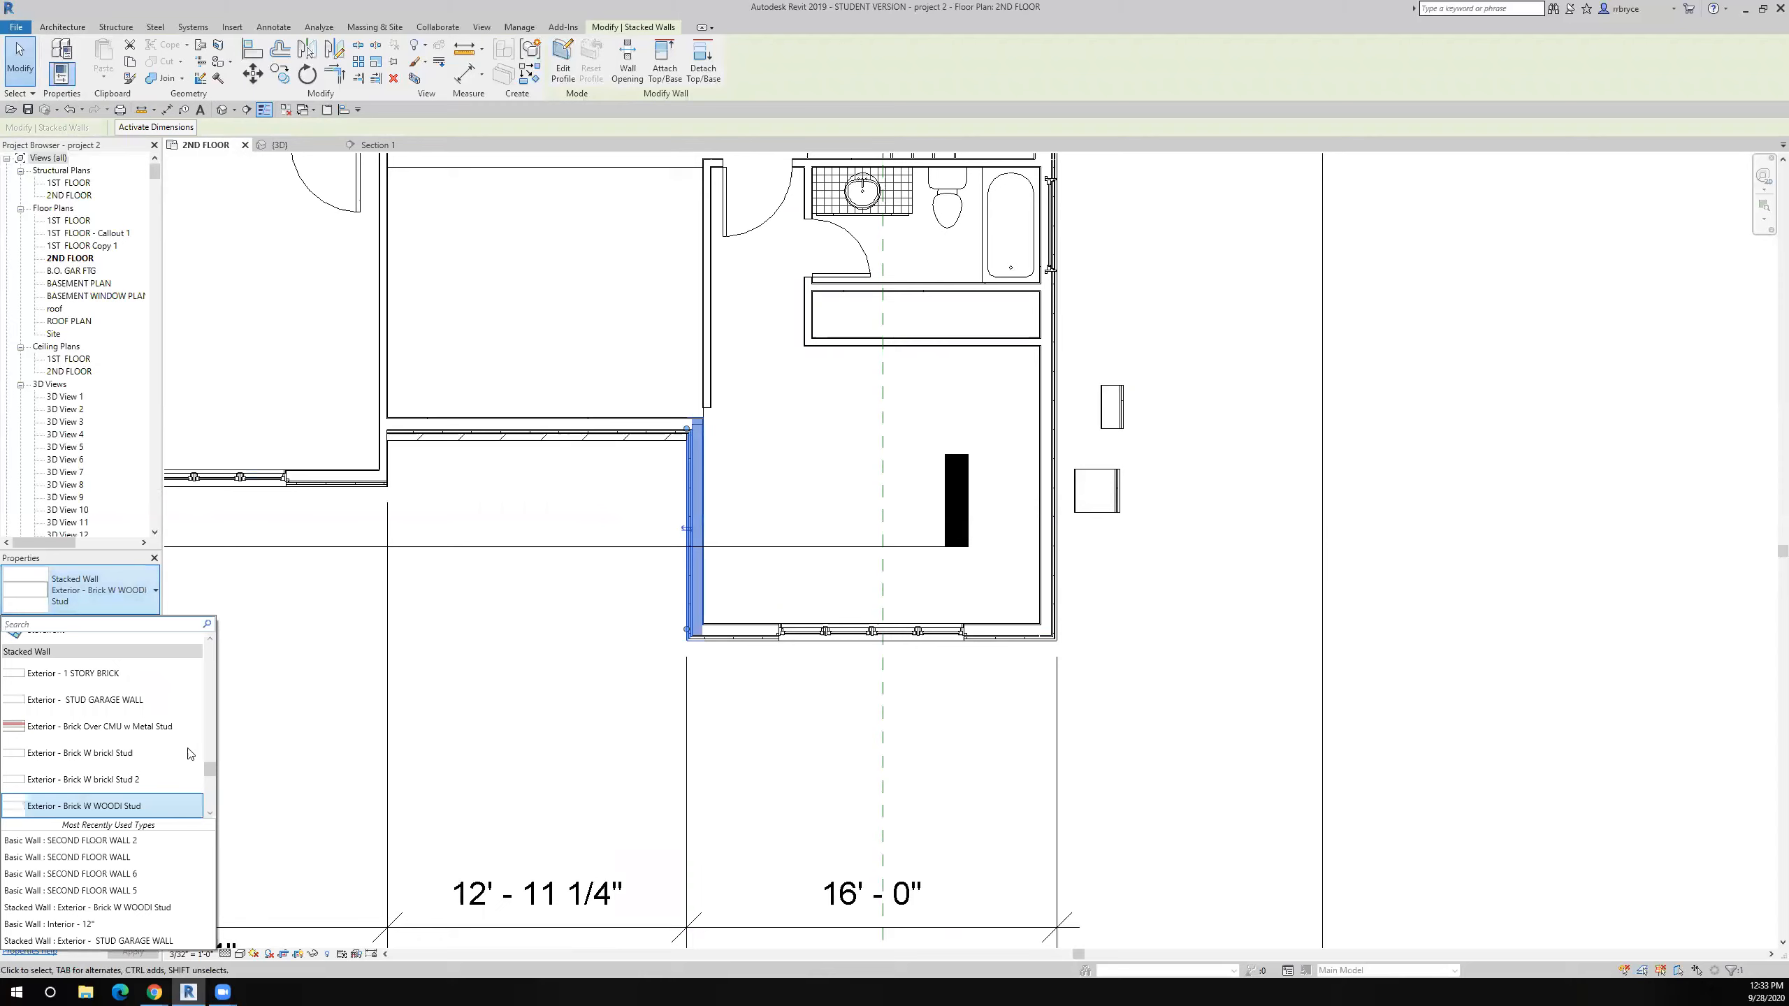
scroll(162, 758, "down", 3)
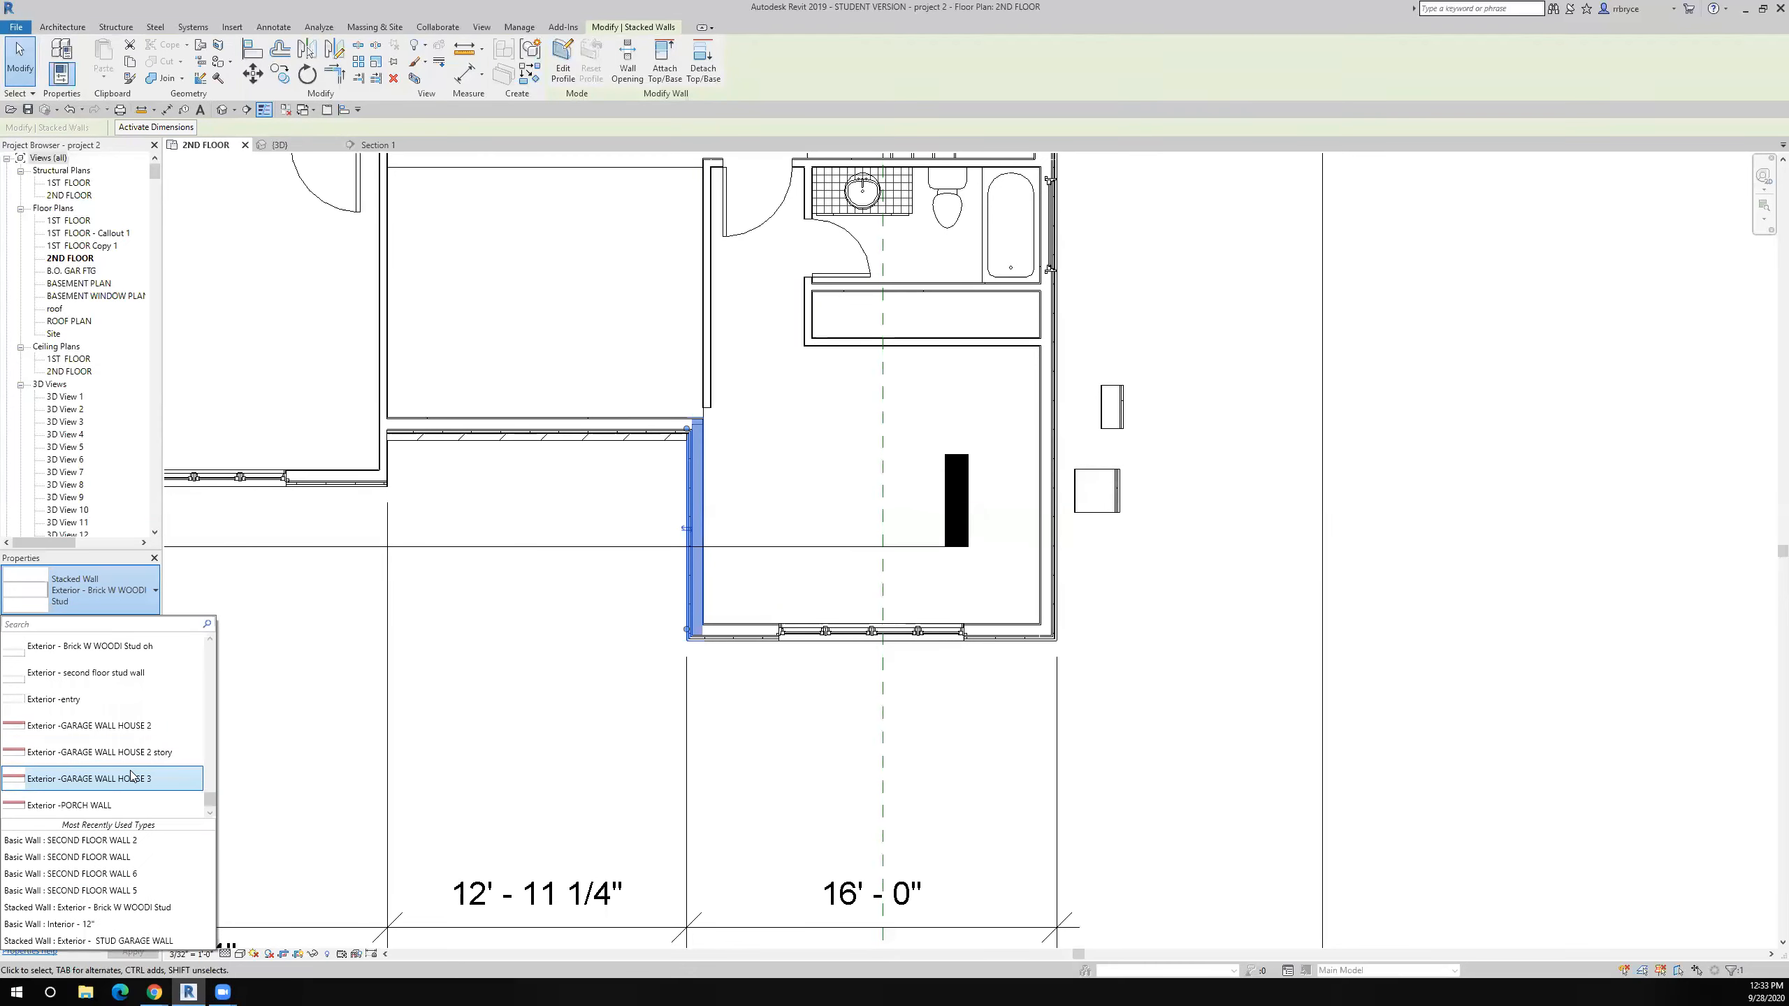
scroll(150, 791, "up", 5)
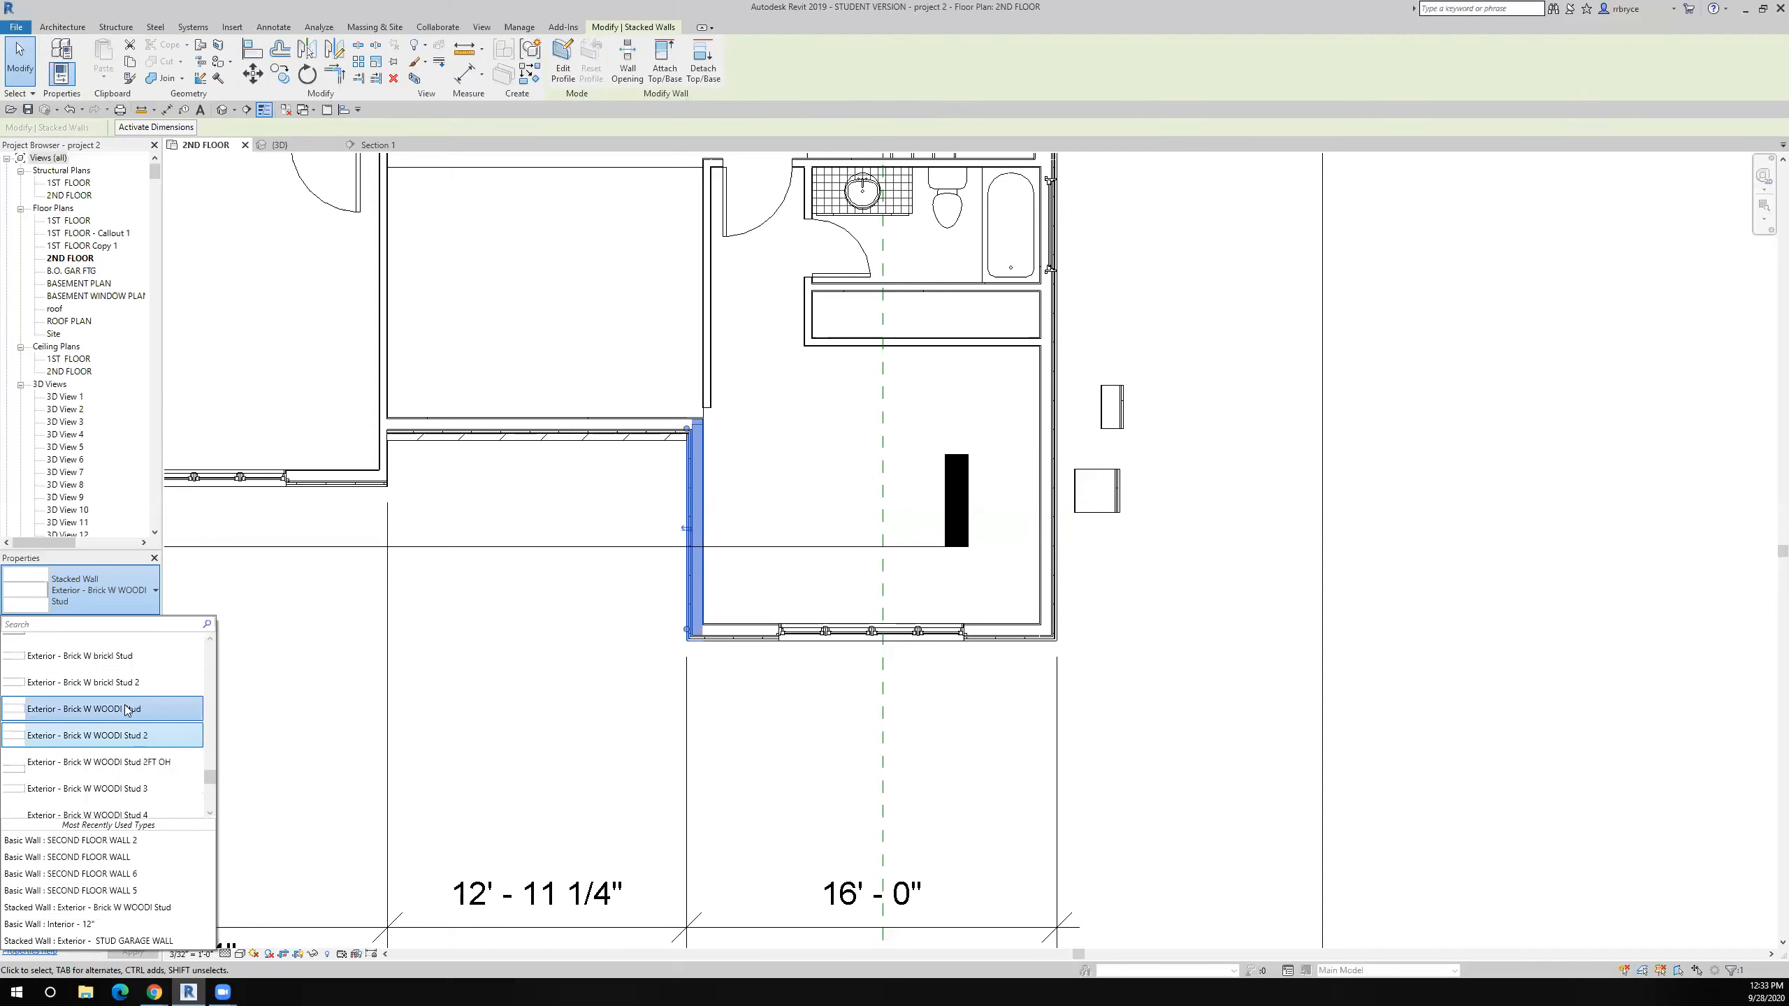
scroll(128, 694, "up", 1)
scroll(129, 694, "up", 3)
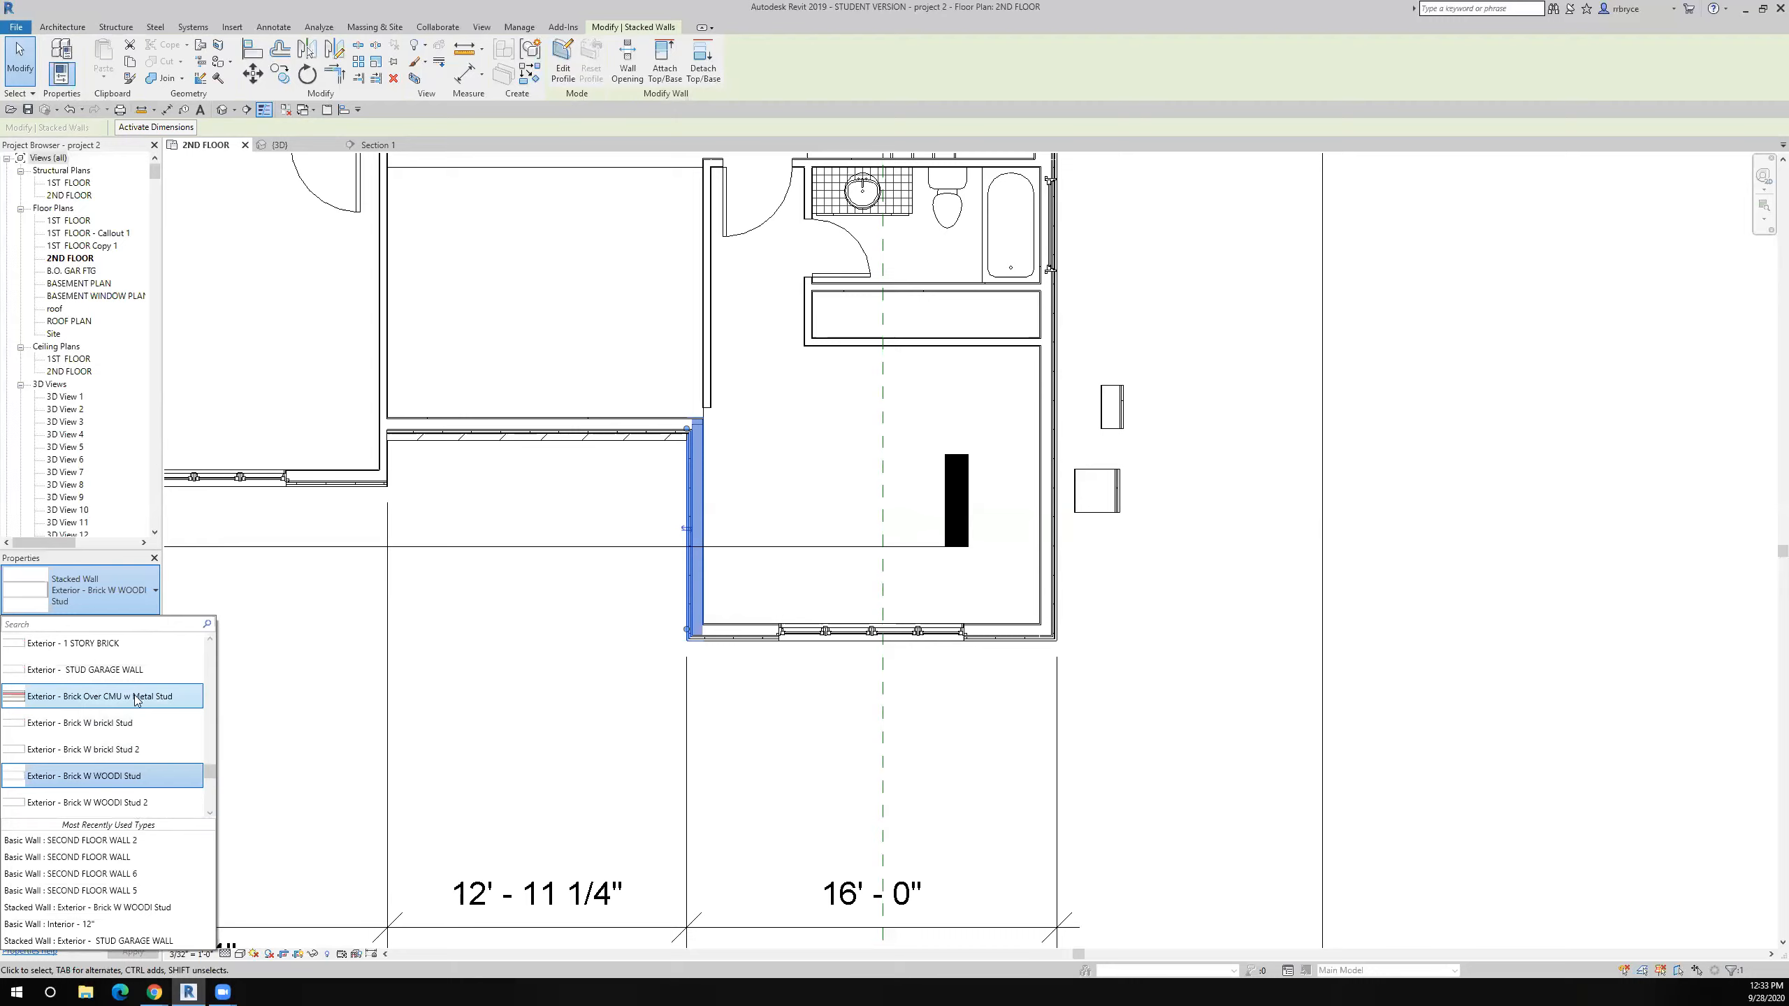
mouse_move(138, 698)
scroll(133, 694, "up", 1)
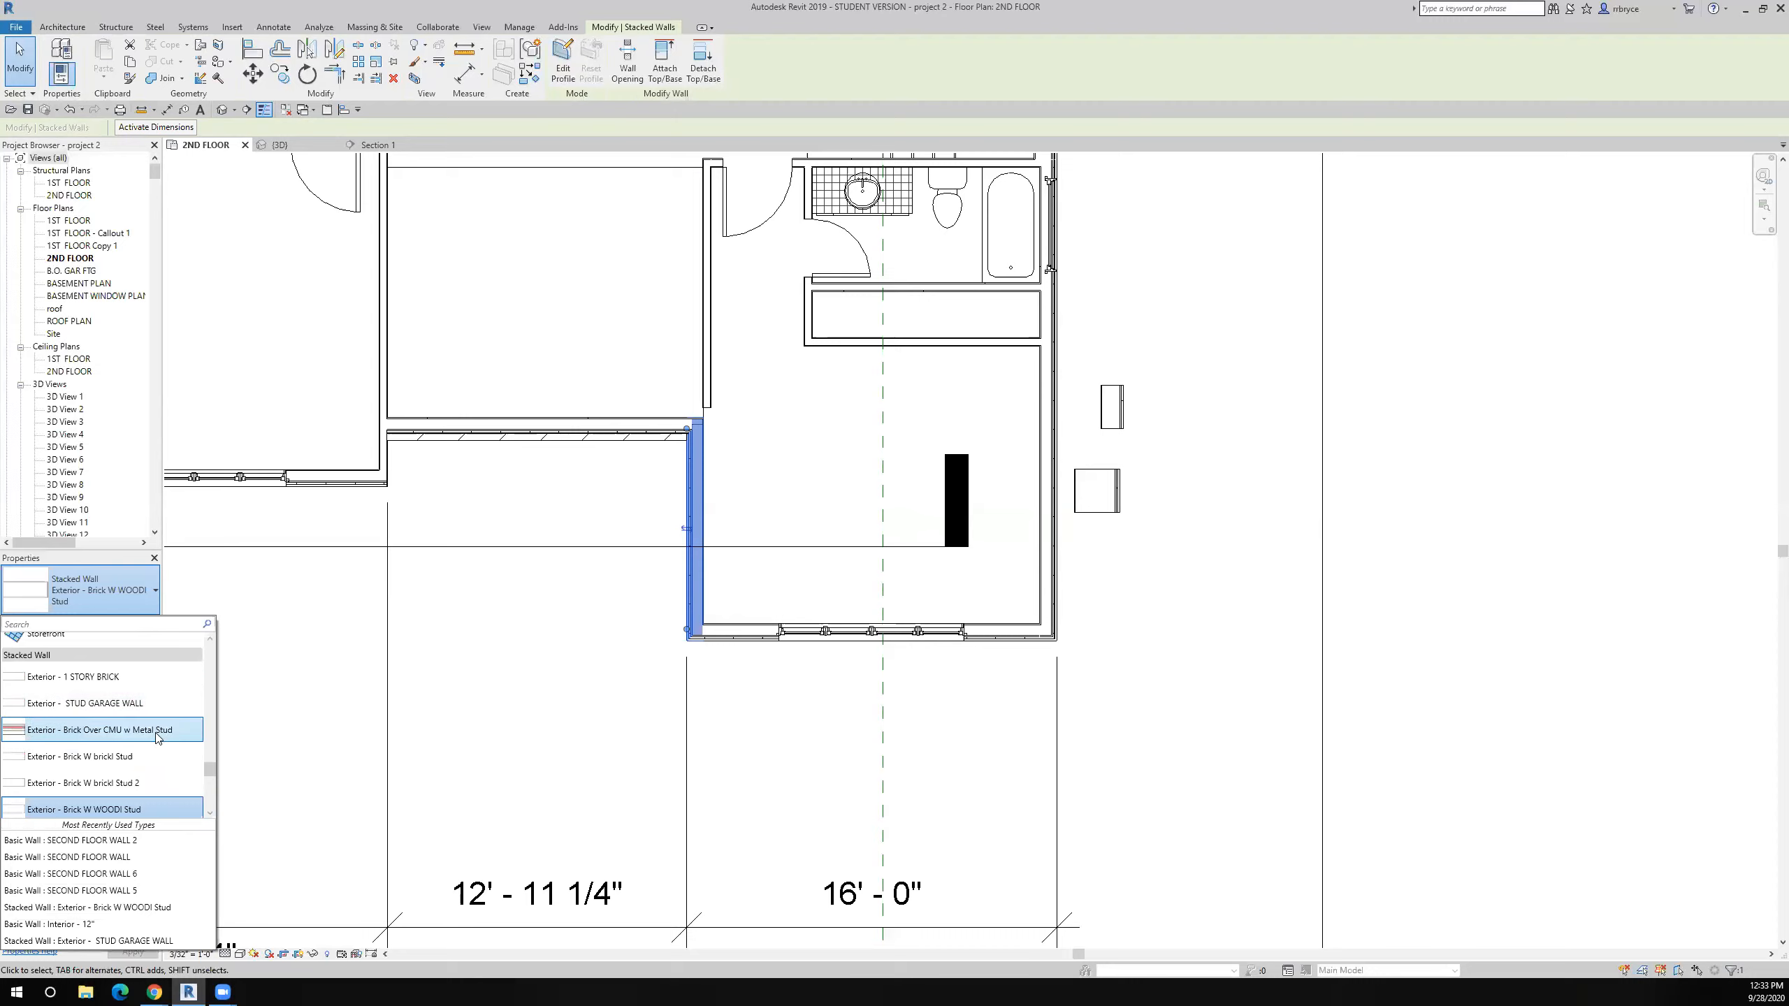
scroll(141, 735, "down", 4)
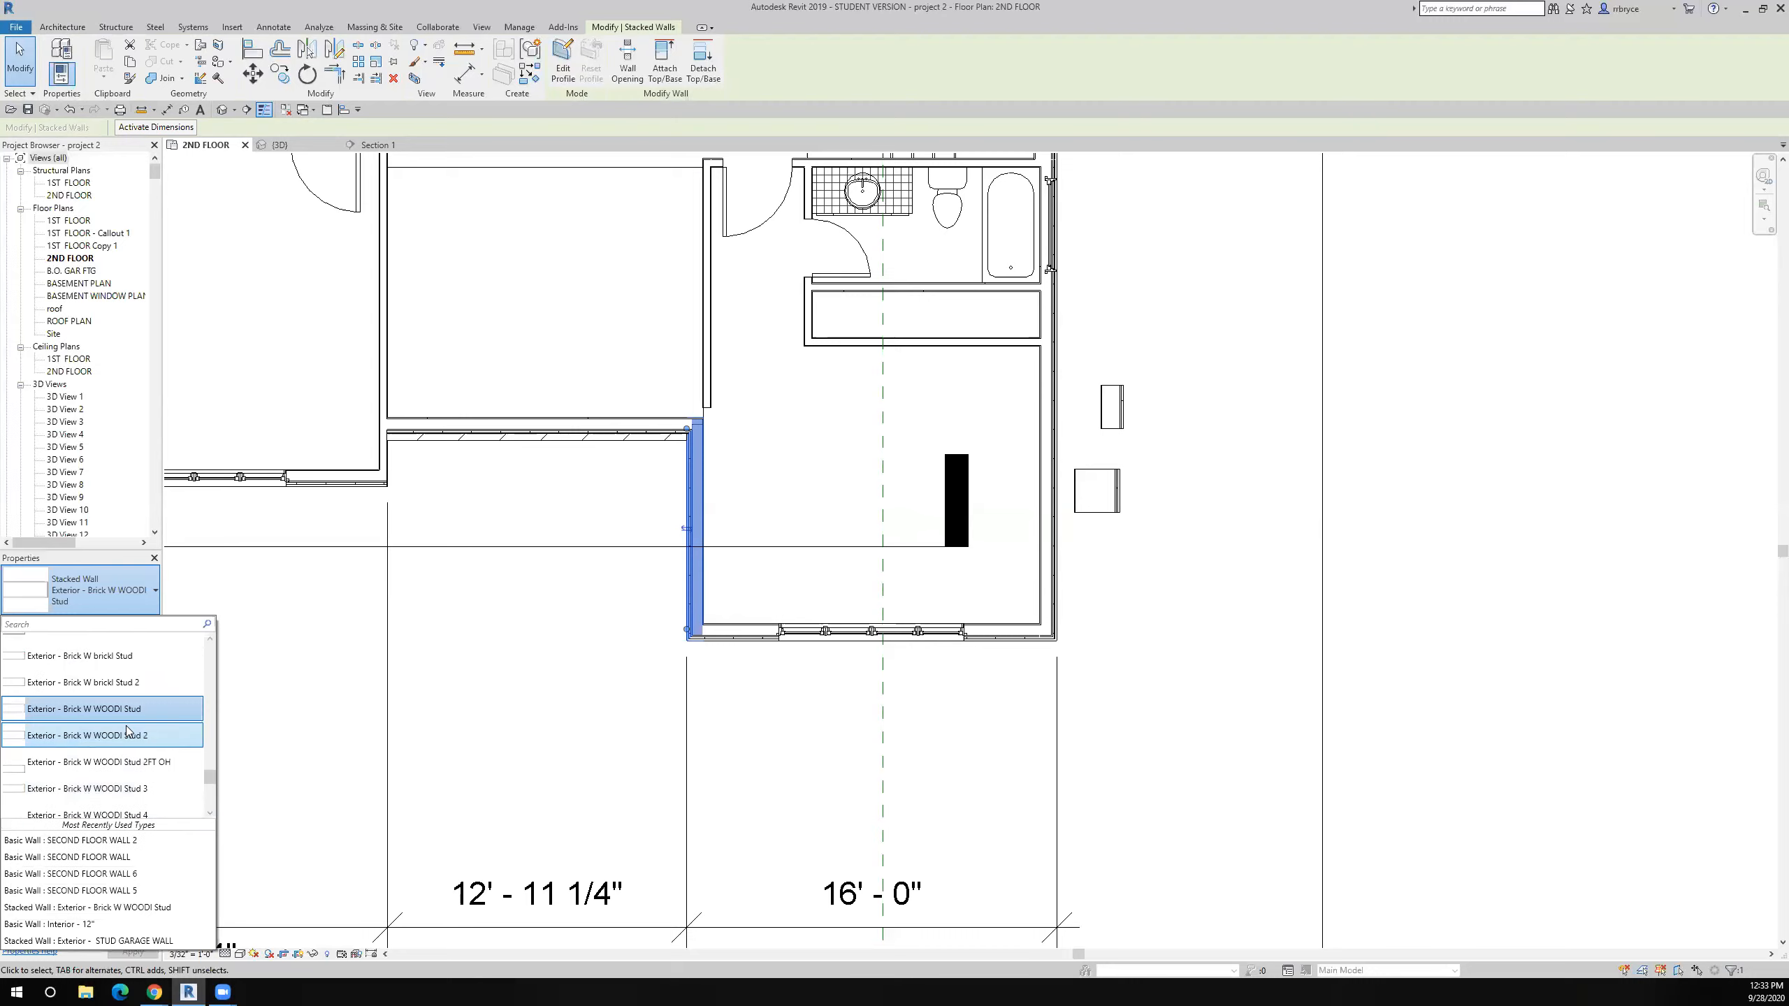
left_click(126, 735)
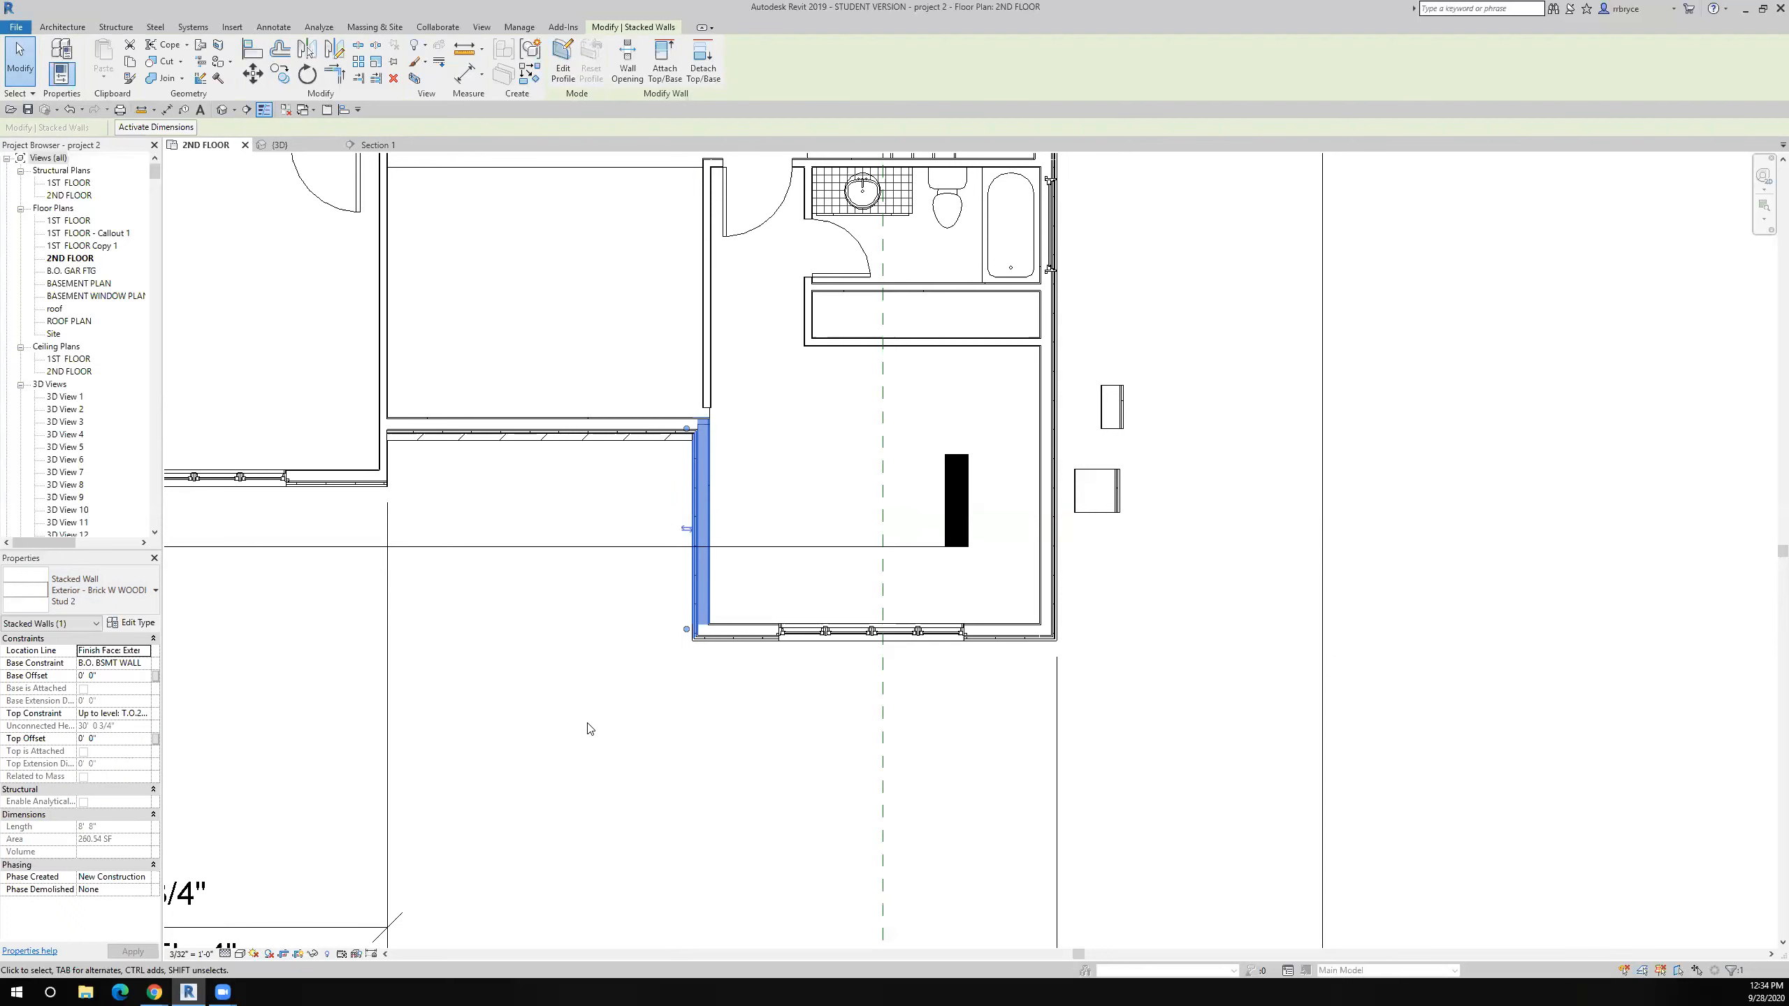
- Check the Exterior - Brick W WOODI Stud 2 type properties and undo the side wall's type change
left_click(134, 623)
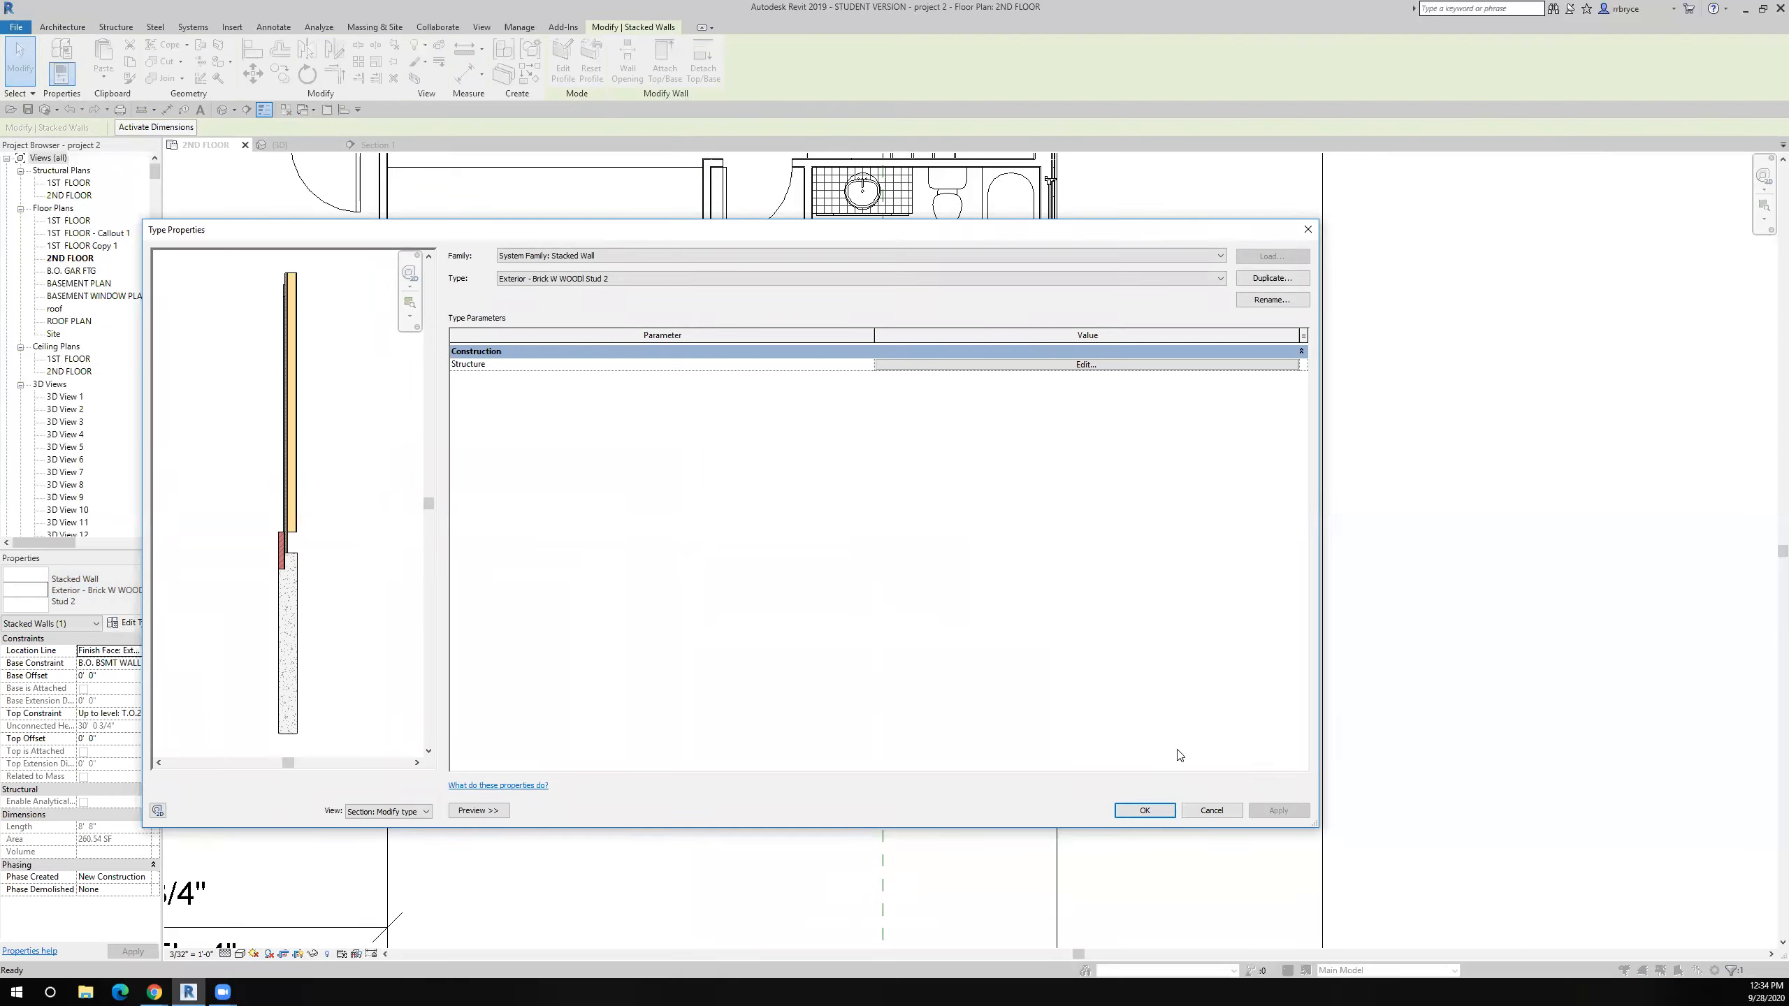
left_click(1212, 811)
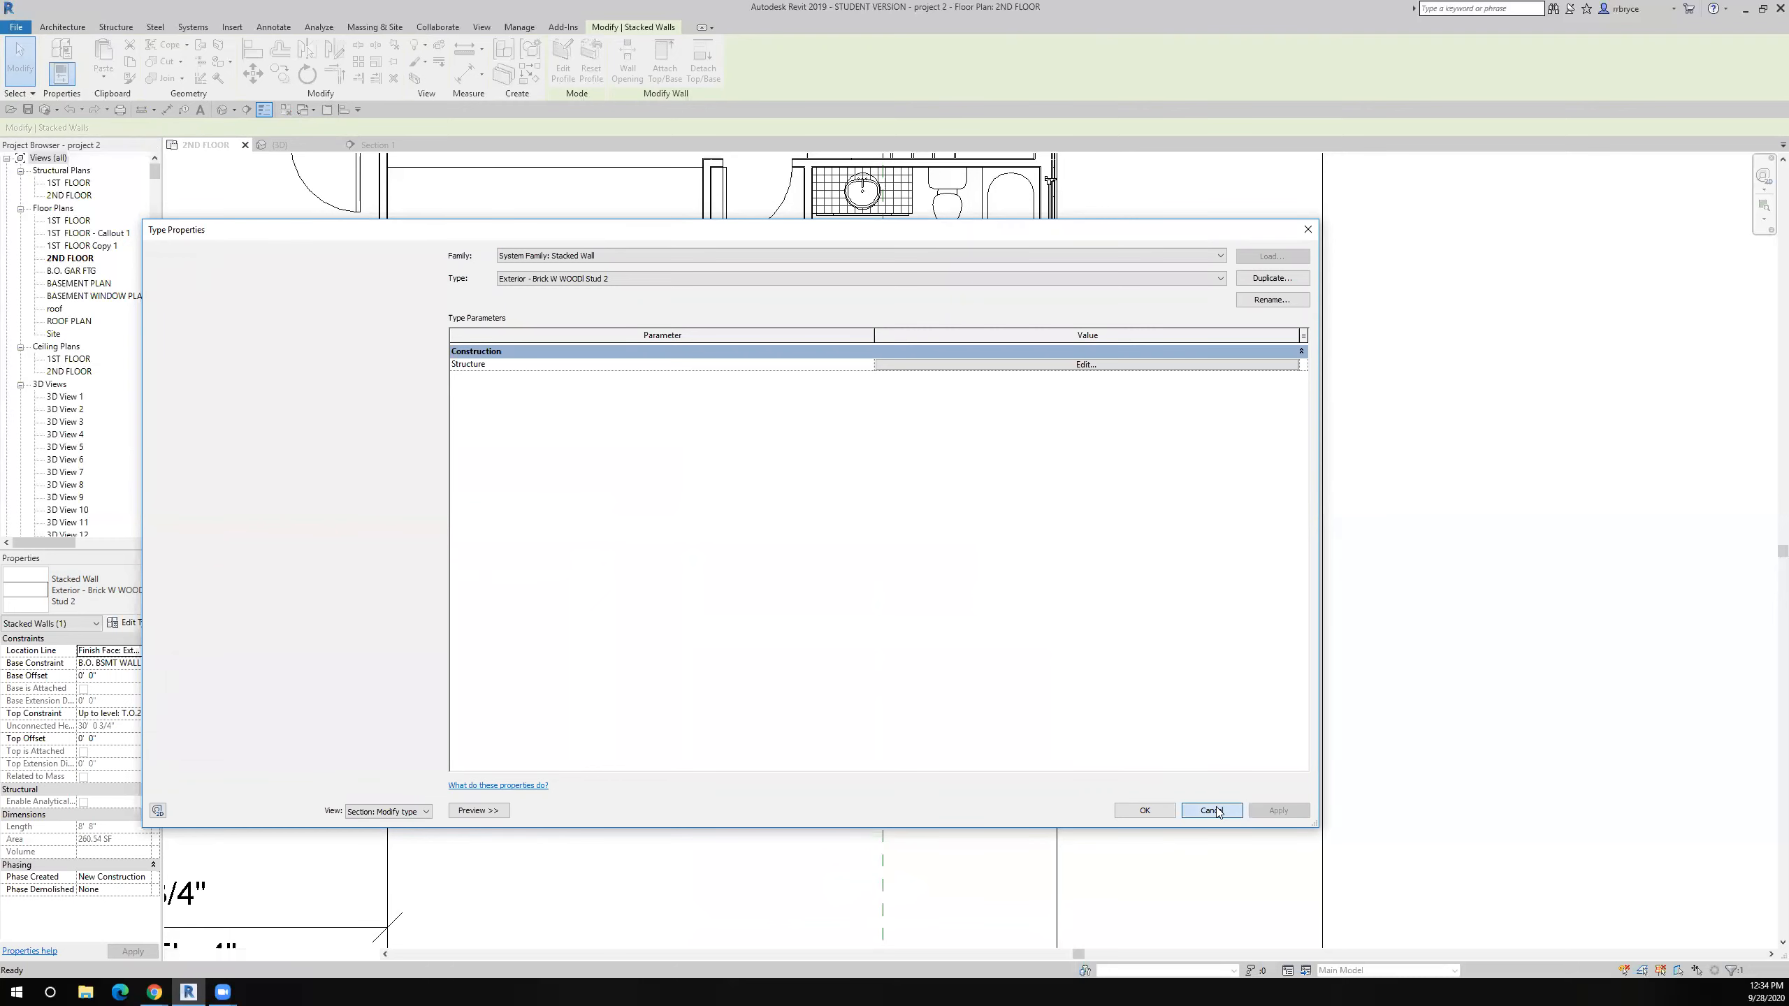
key("Escape")
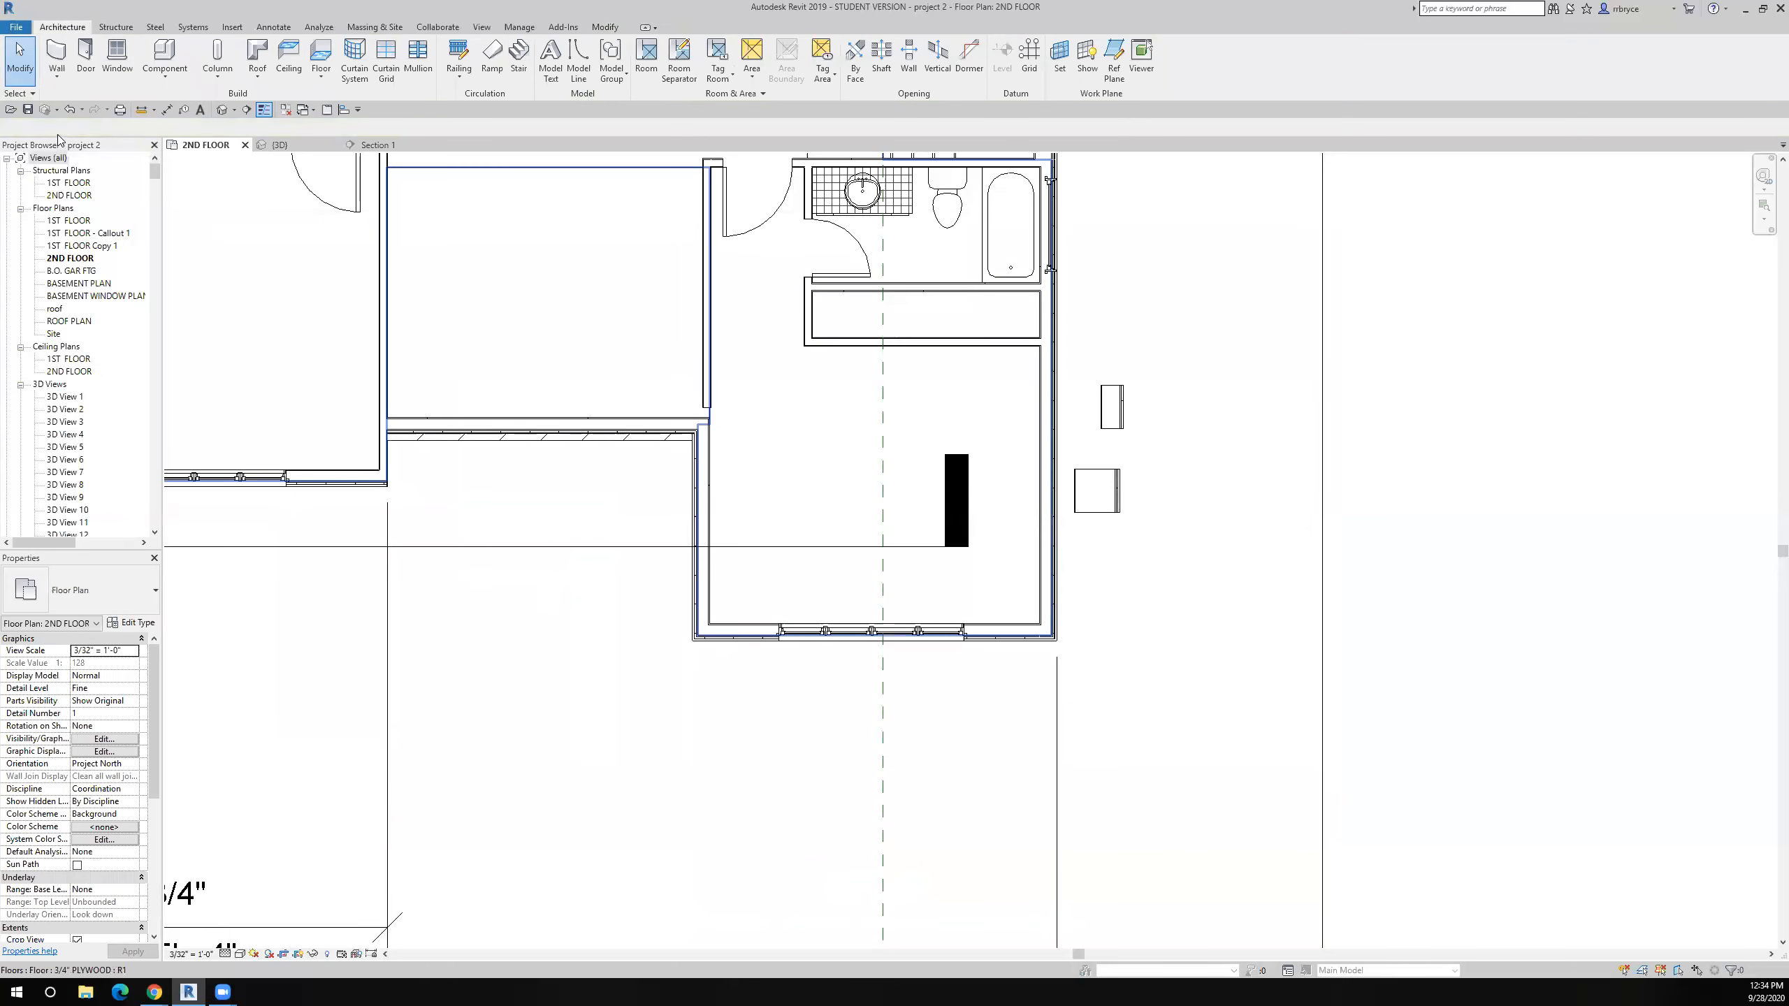
left_click(67, 111)
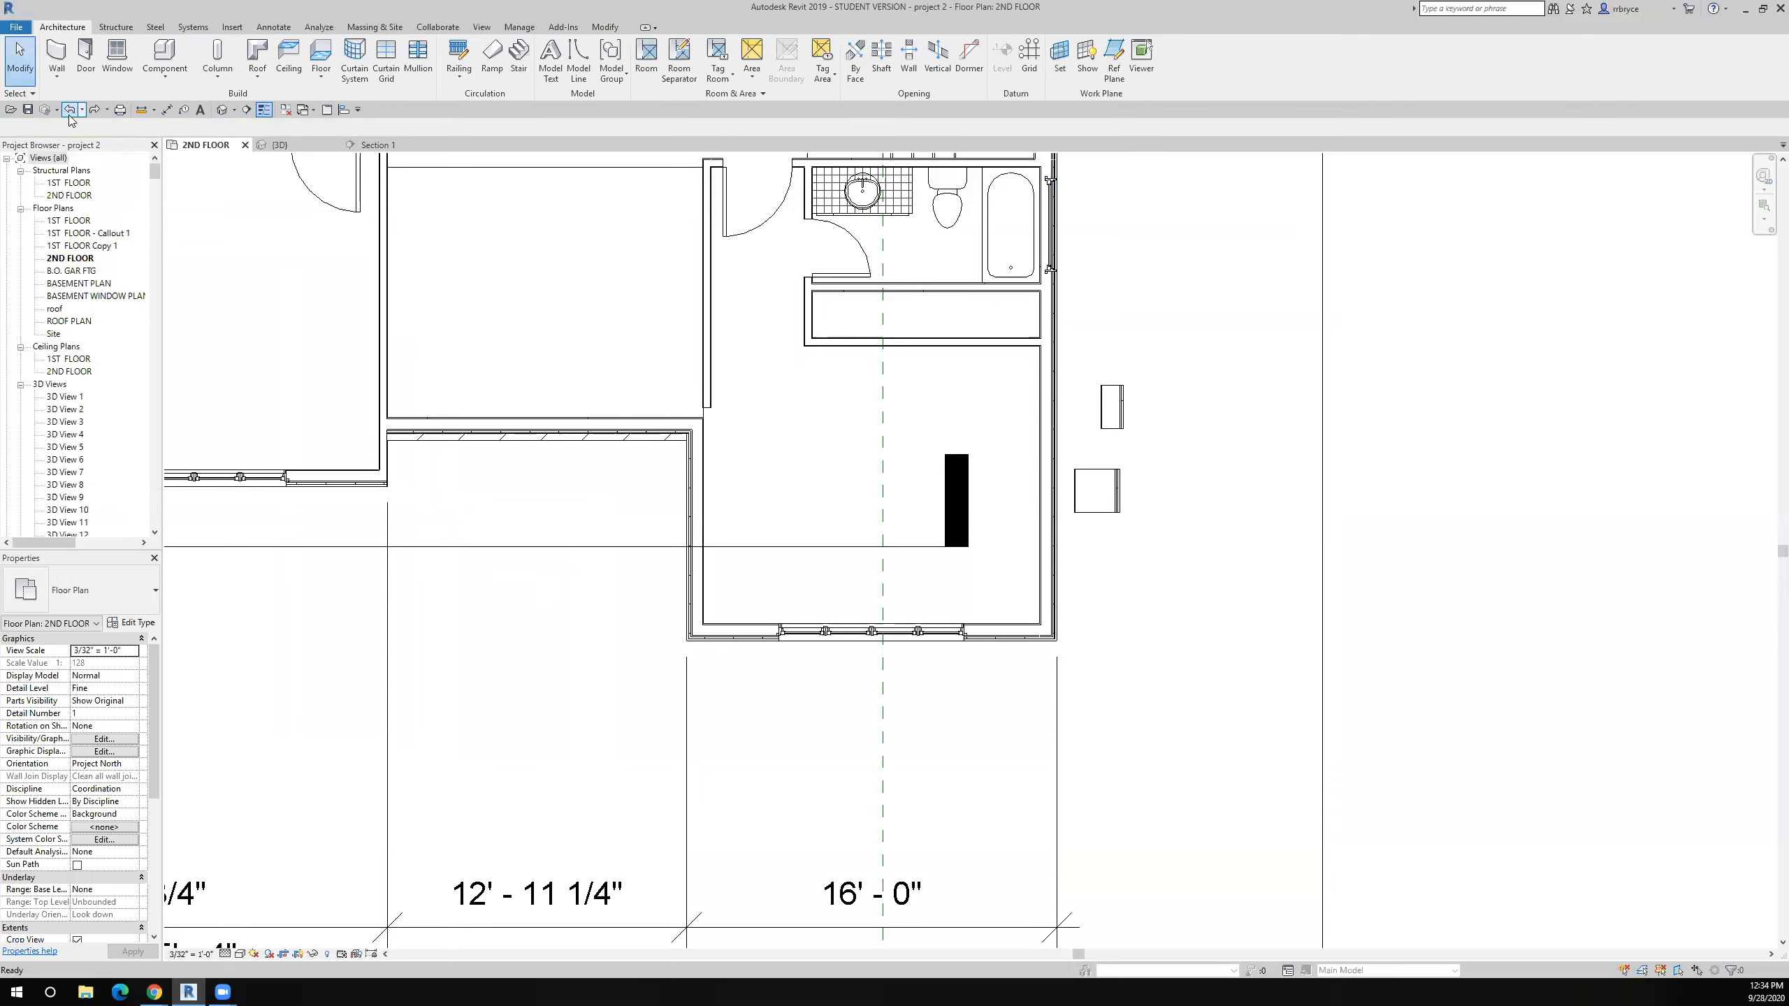
- Duplicate the bedroom side wall's stacked wall type as Exterior - Brick W WOODI Stud 6
left_click(719, 544)
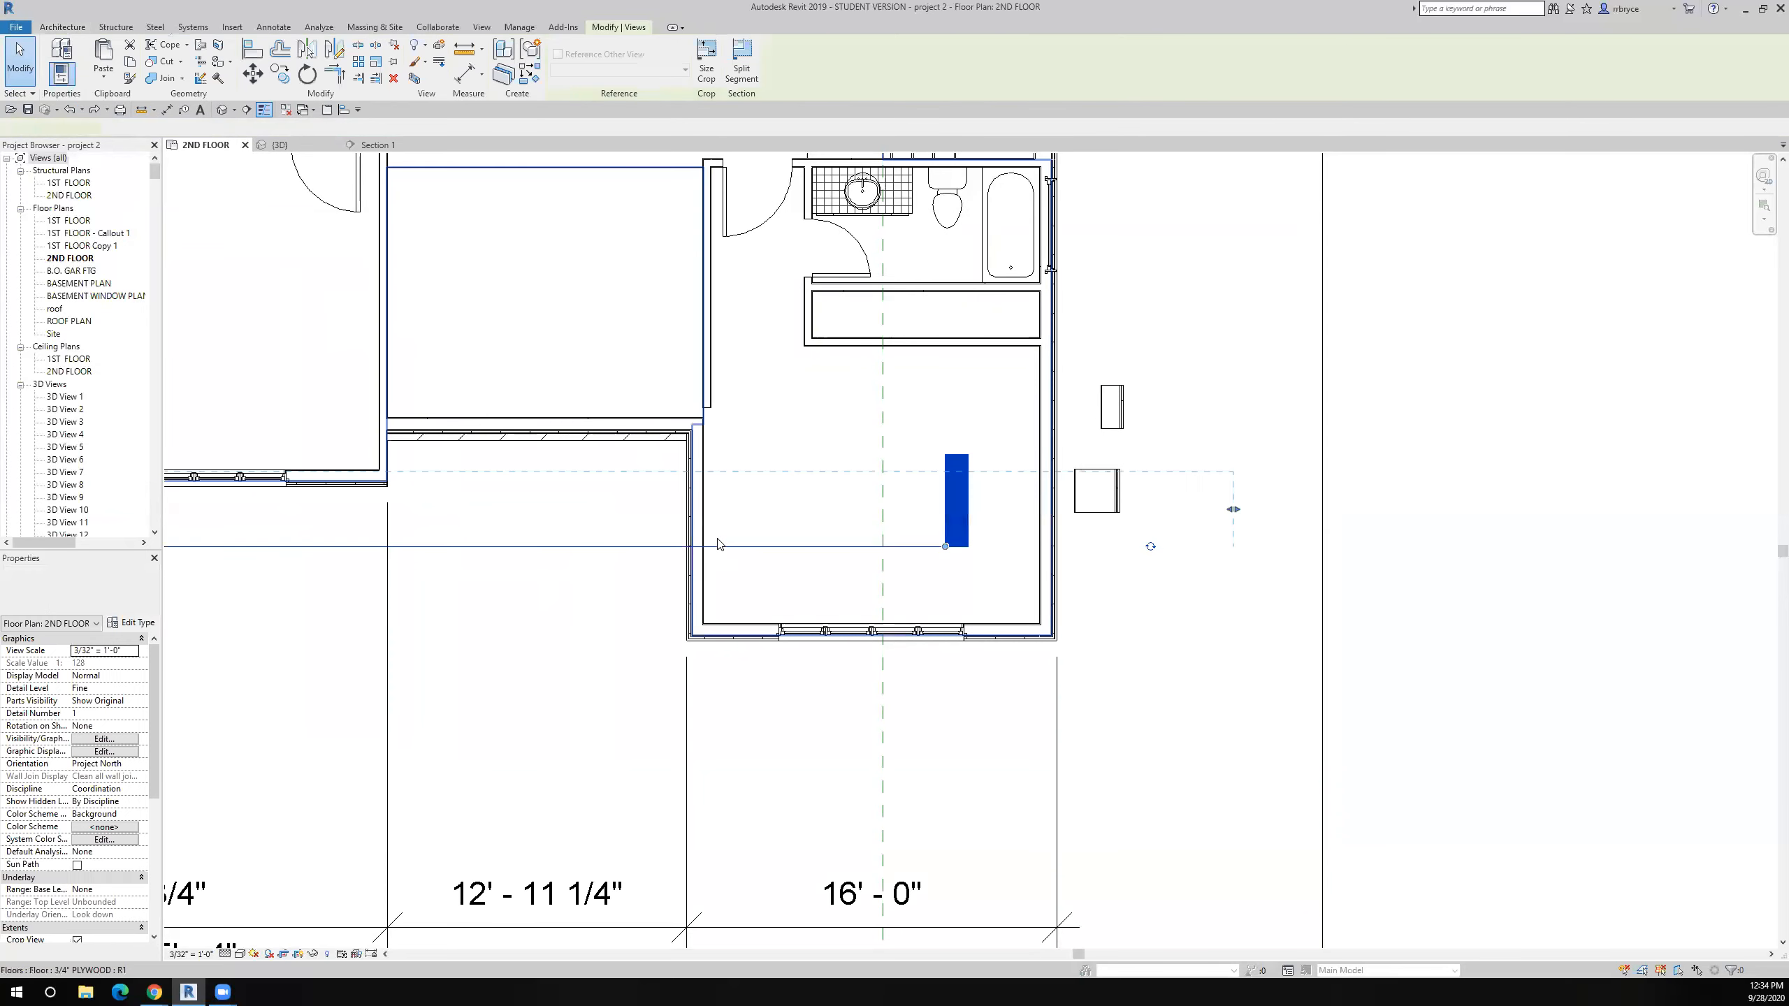
scroll(730, 564, "down", 2)
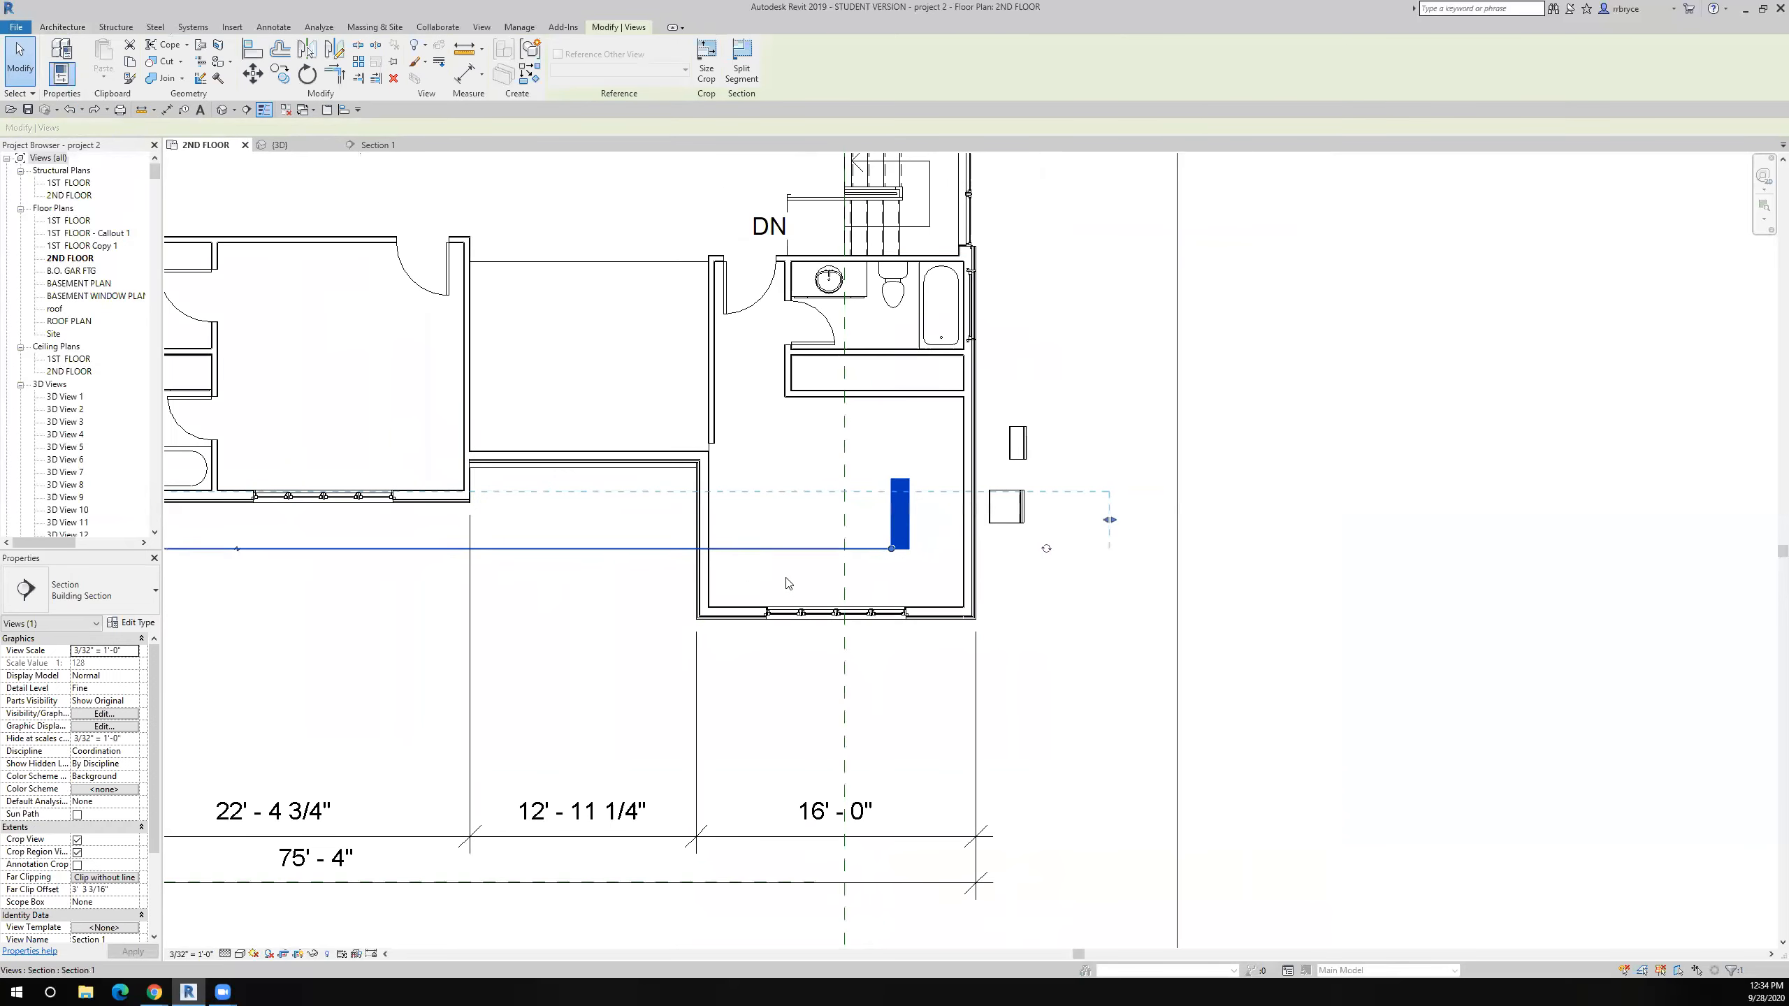
double_click(708, 530)
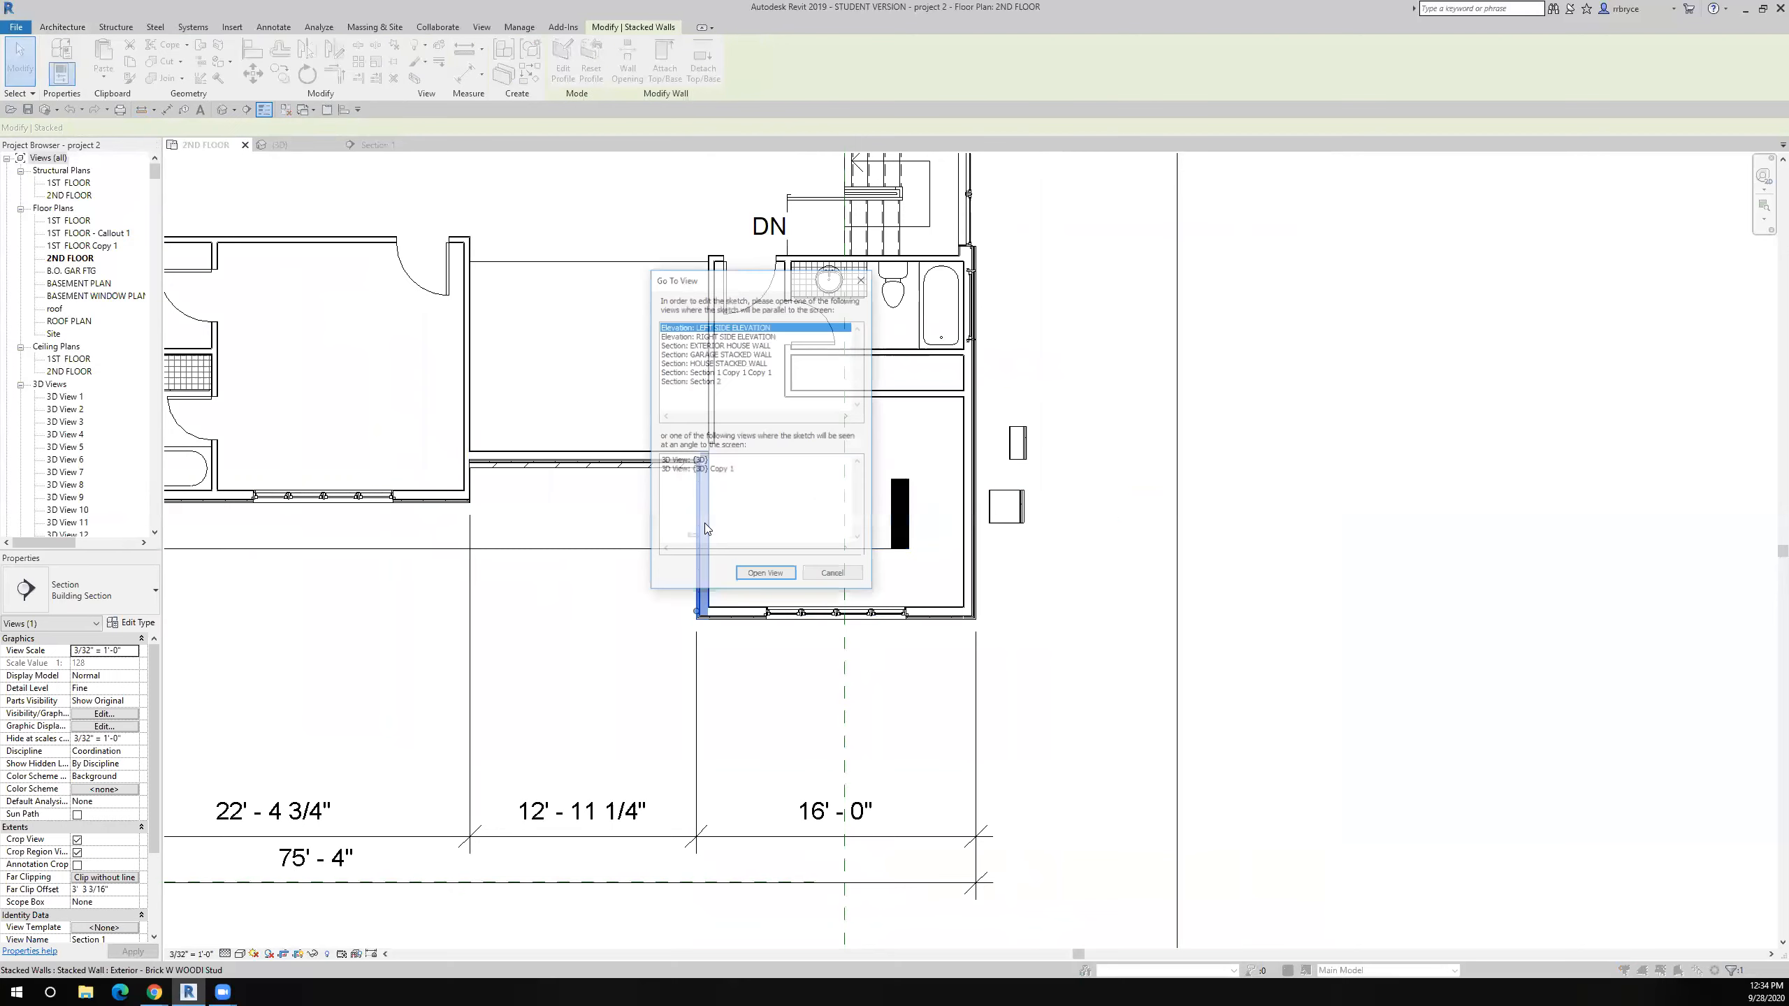
left_click(821, 578)
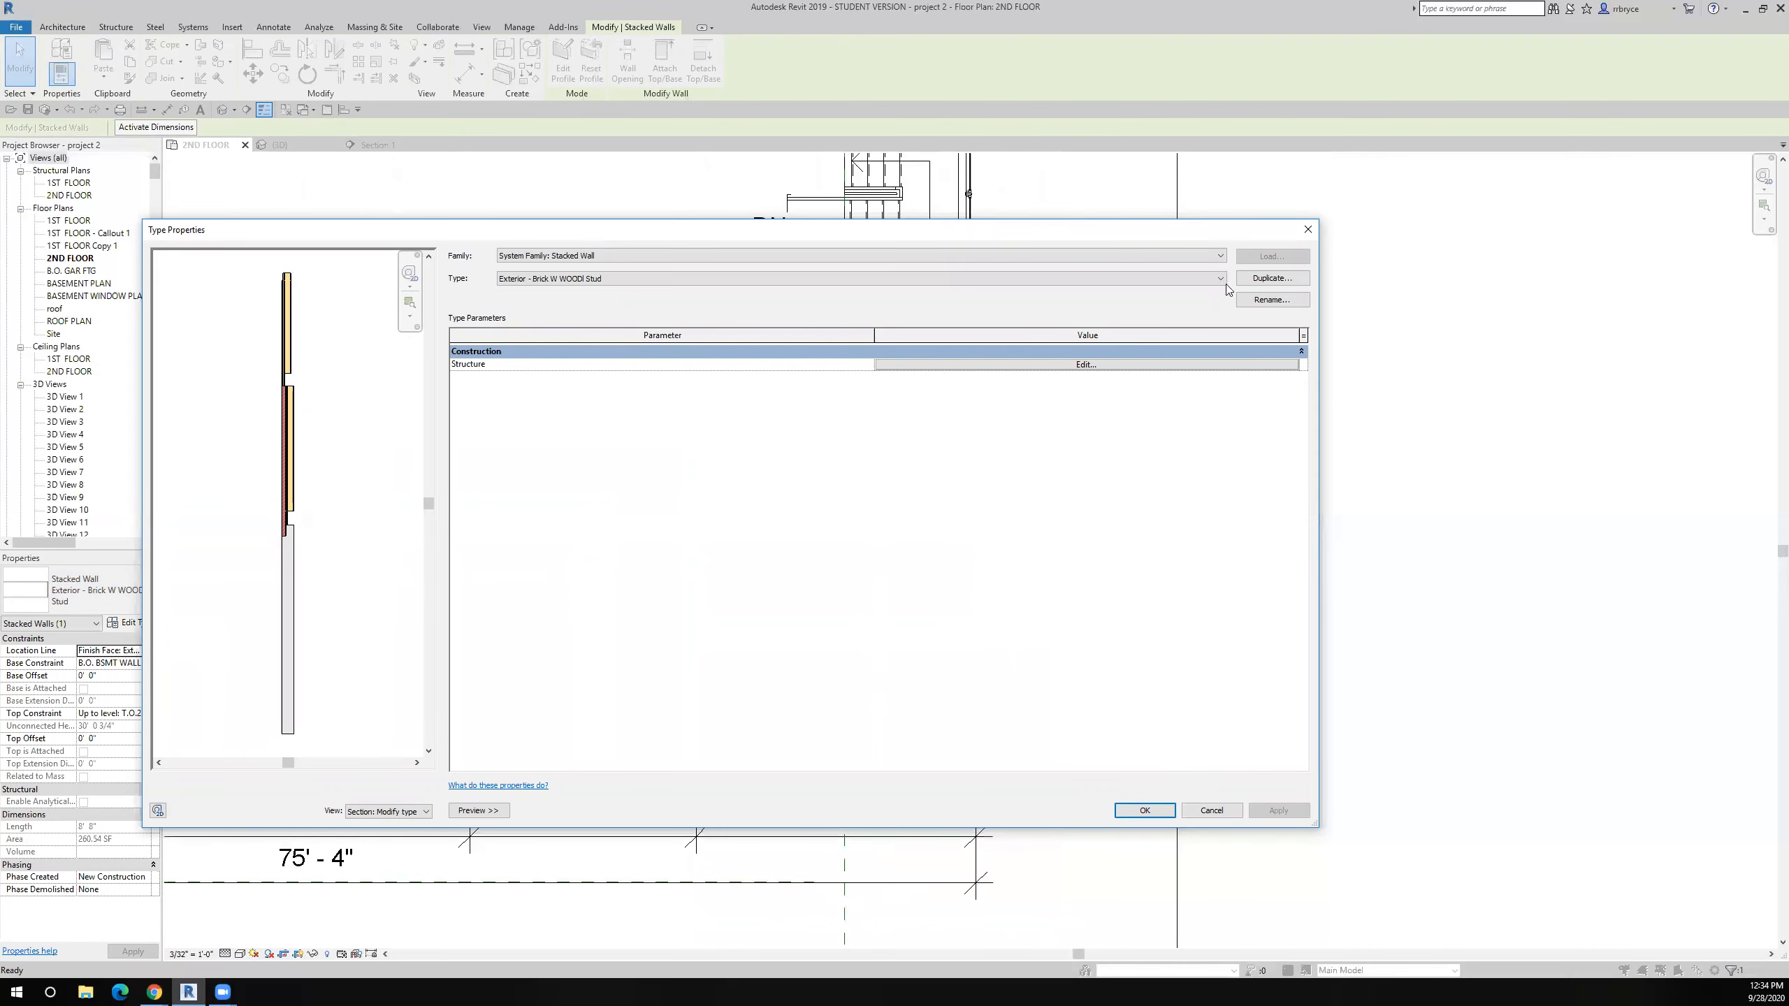
left_click(1254, 279)
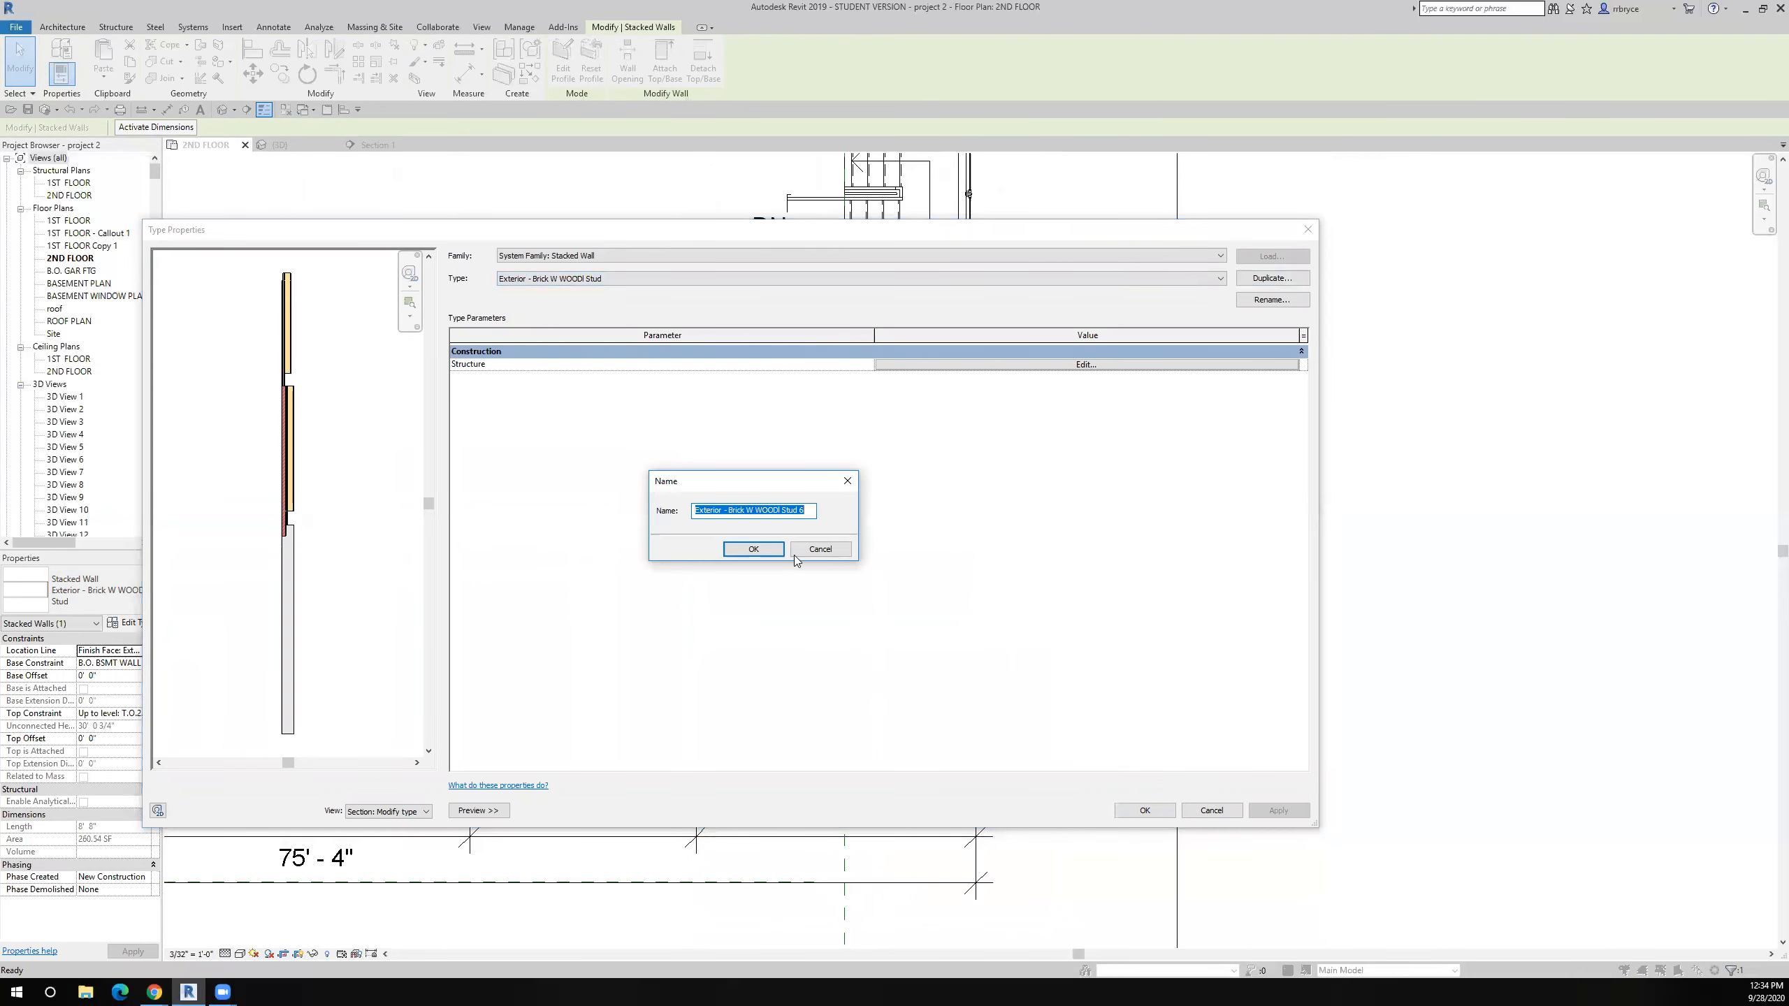
left_click(754, 555)
- Replace SECOND FLOOR WALL with SECOND FLOOR WALL 2 in row 3 of the Stud 6 type's assembly and apply the change
left_click(925, 365)
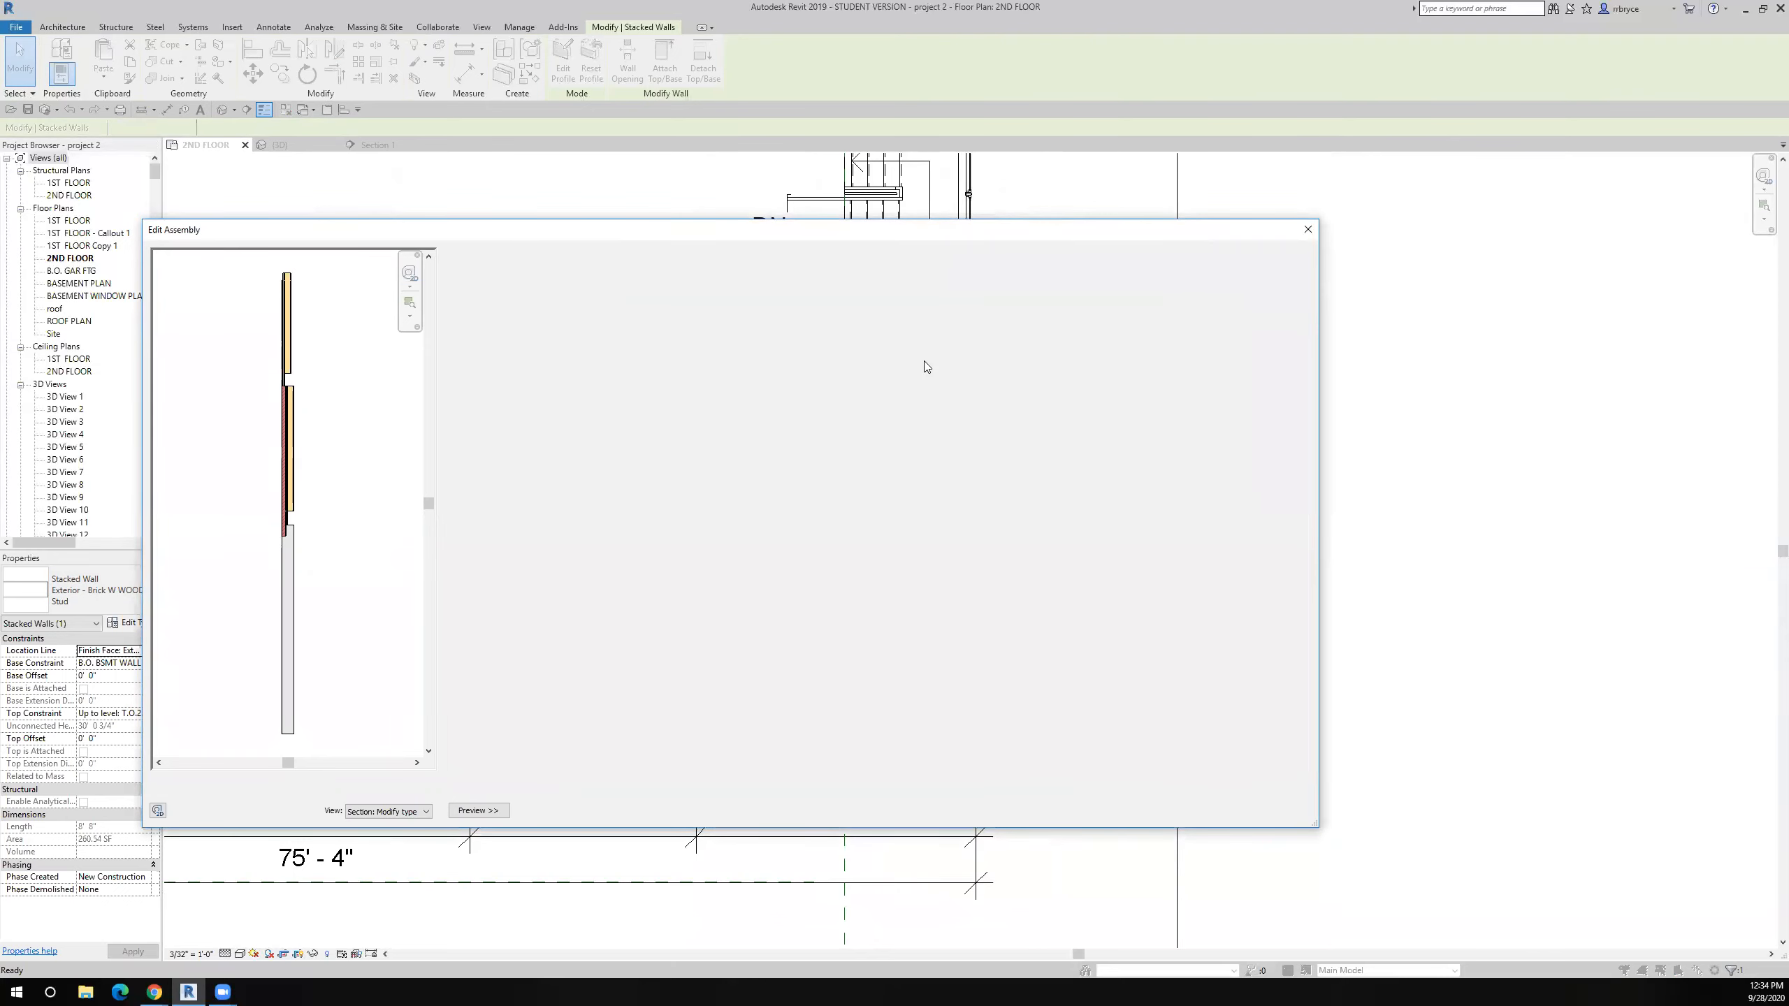
left_click(565, 377)
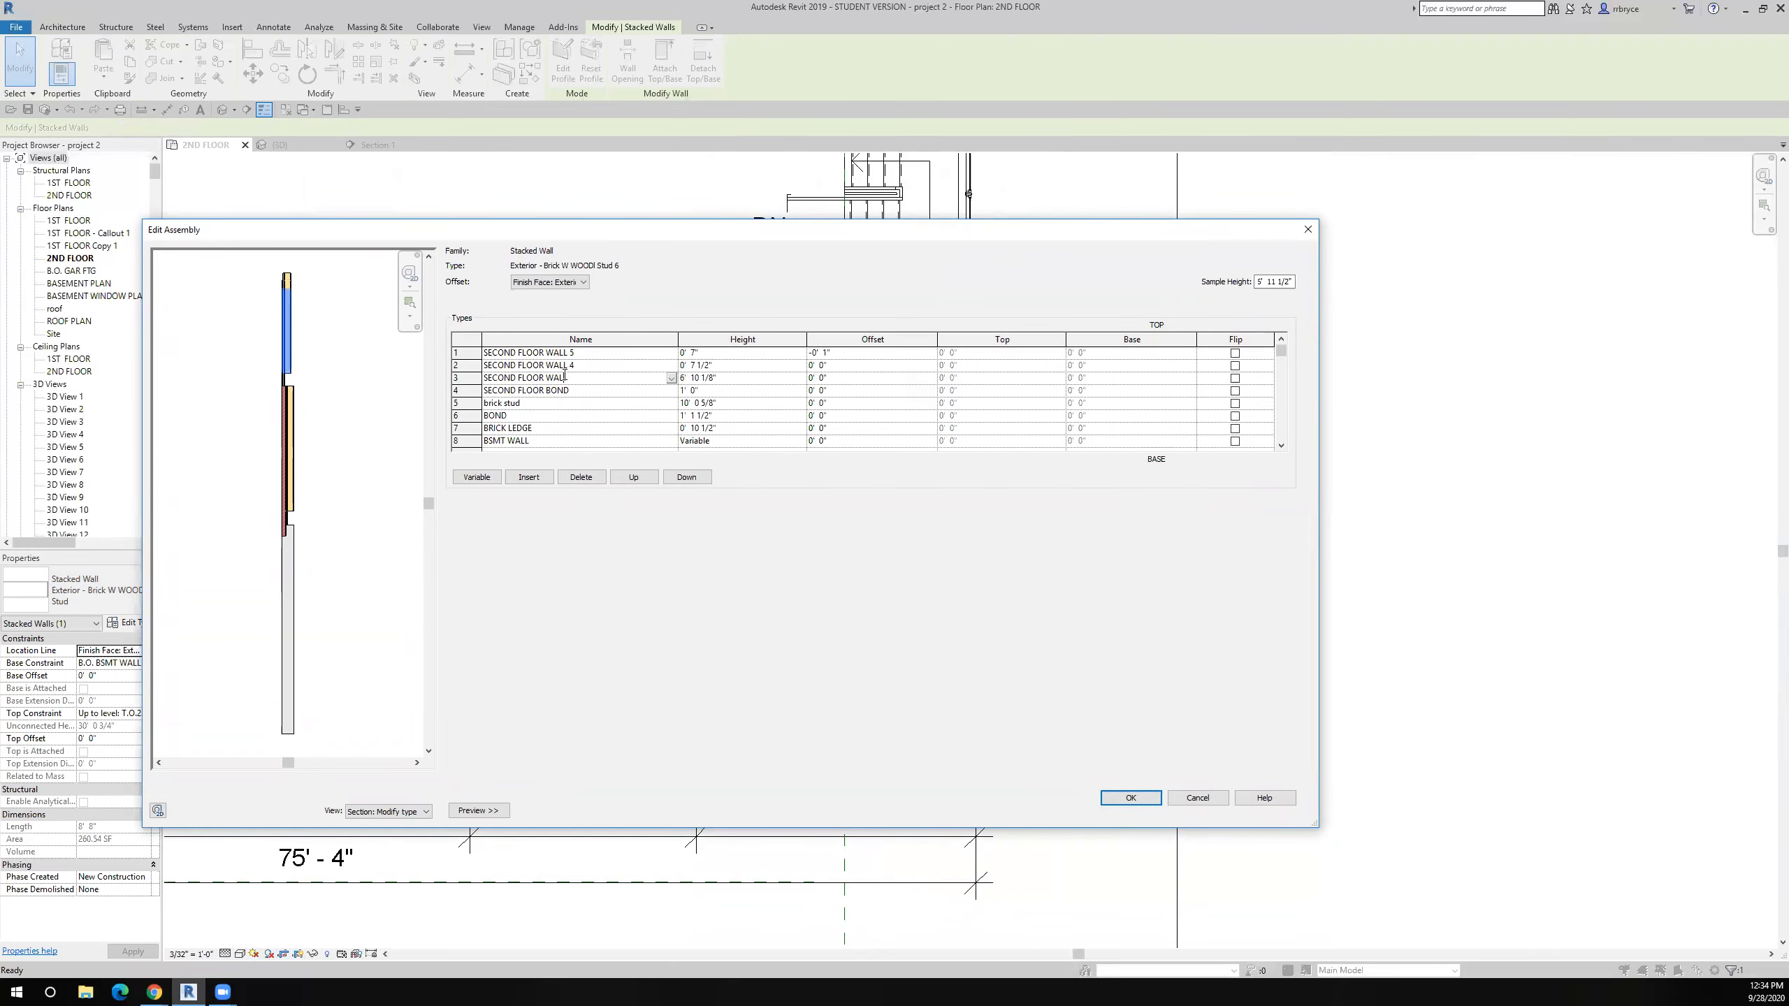
left_click(673, 380)
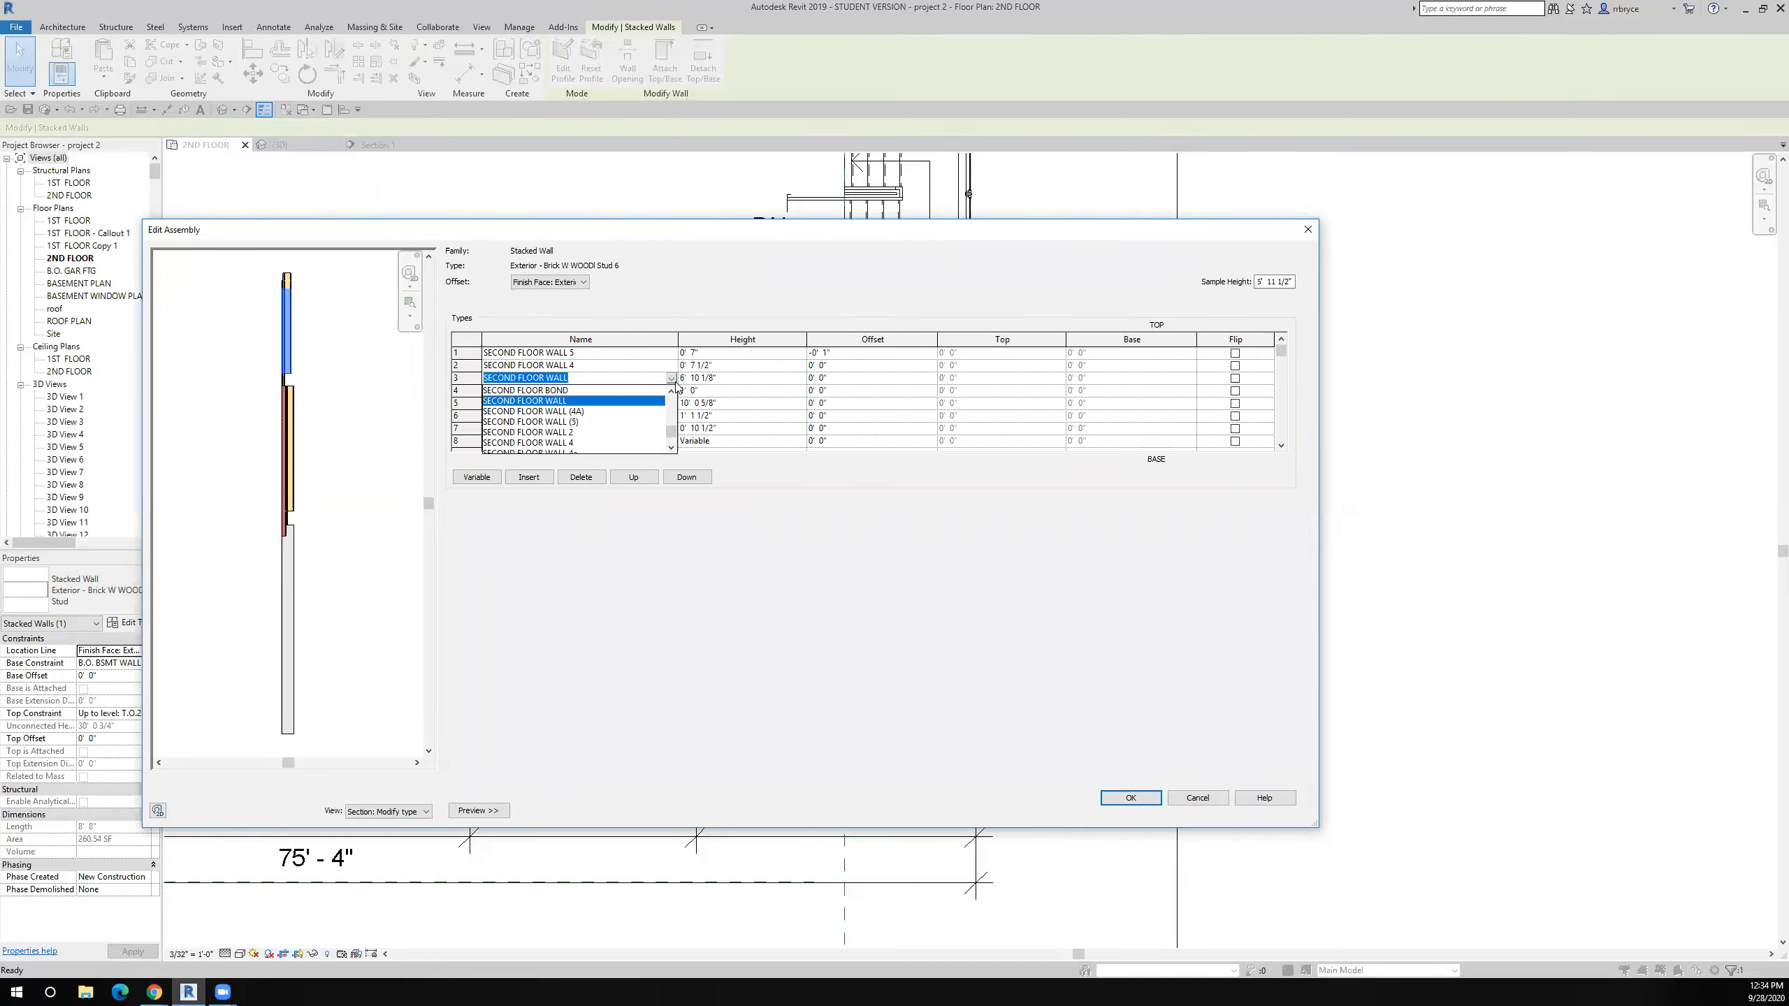
left_click(585, 432)
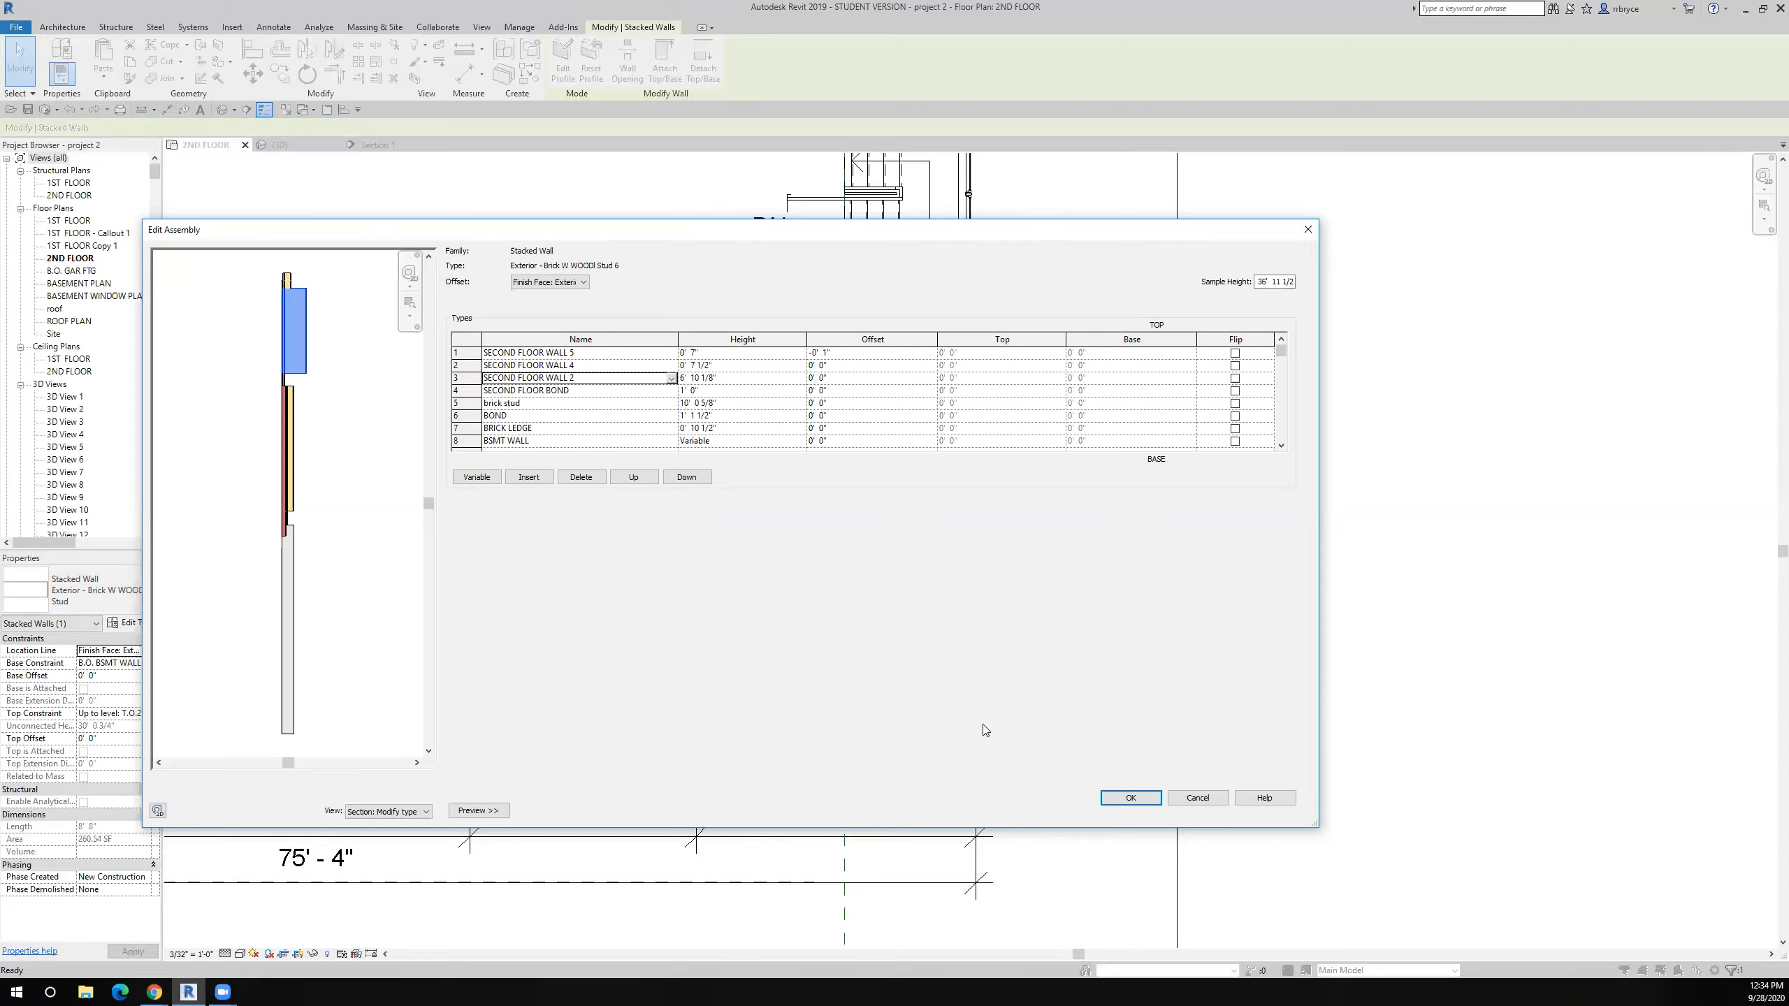
left_click(1111, 798)
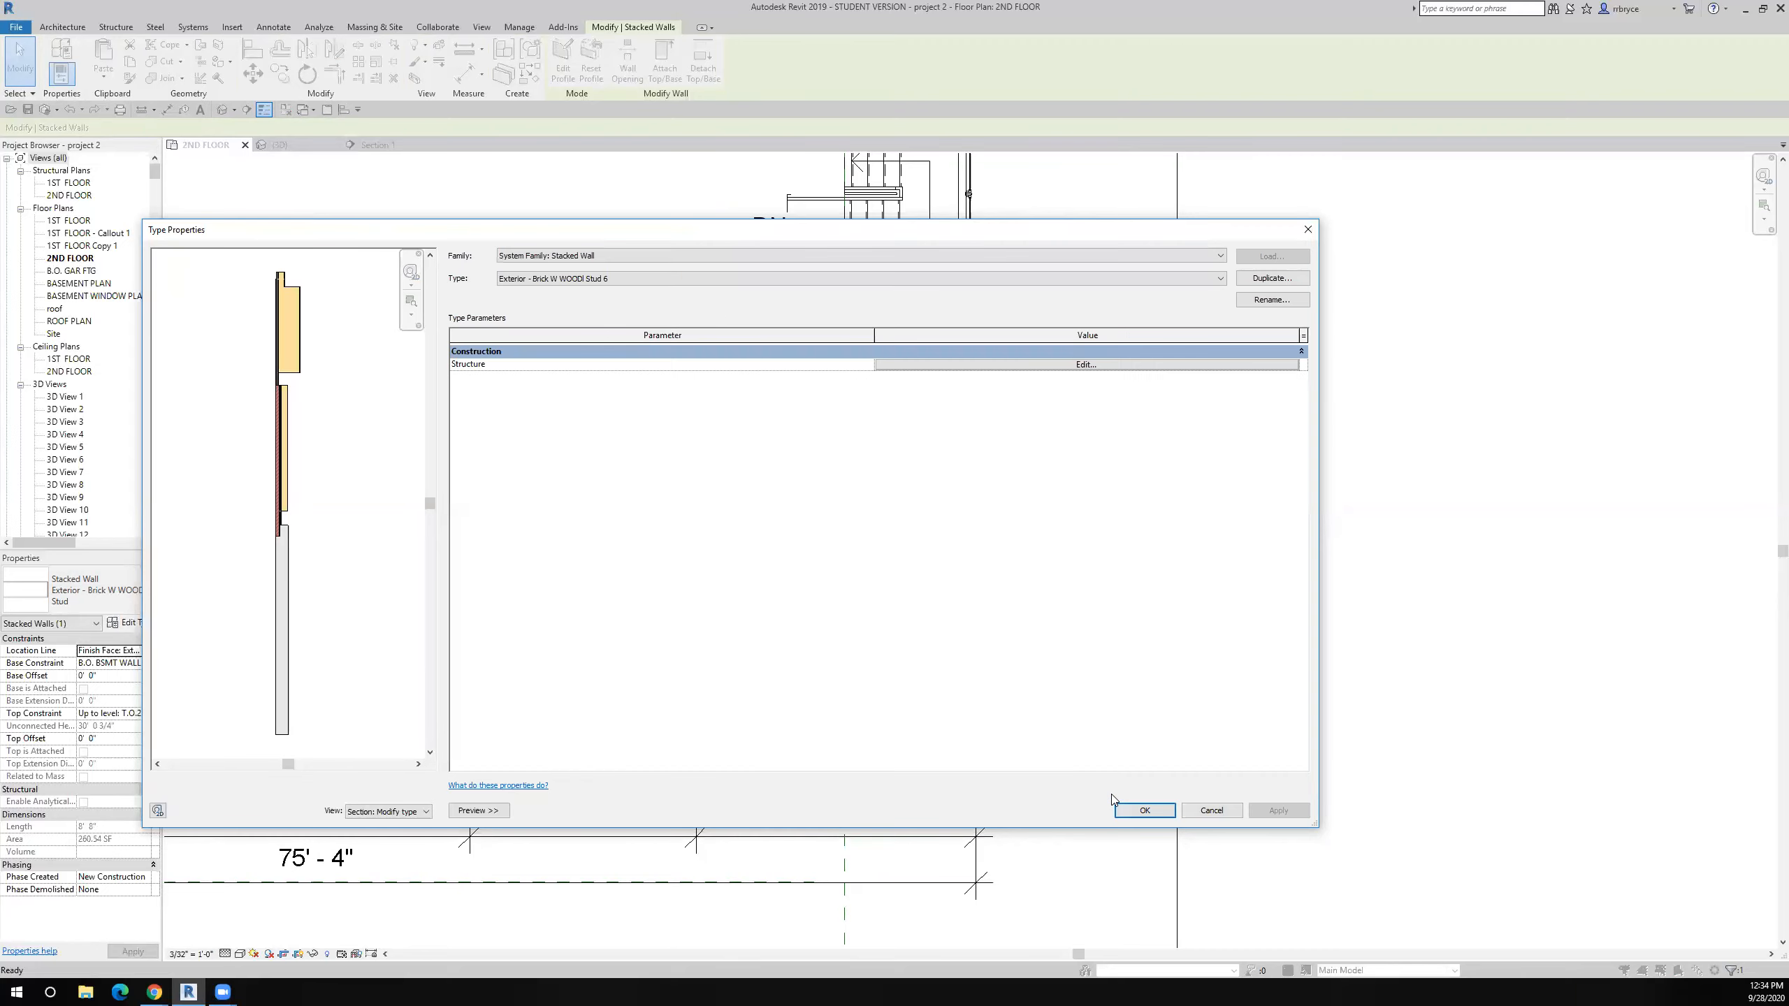
left_click(1128, 811)
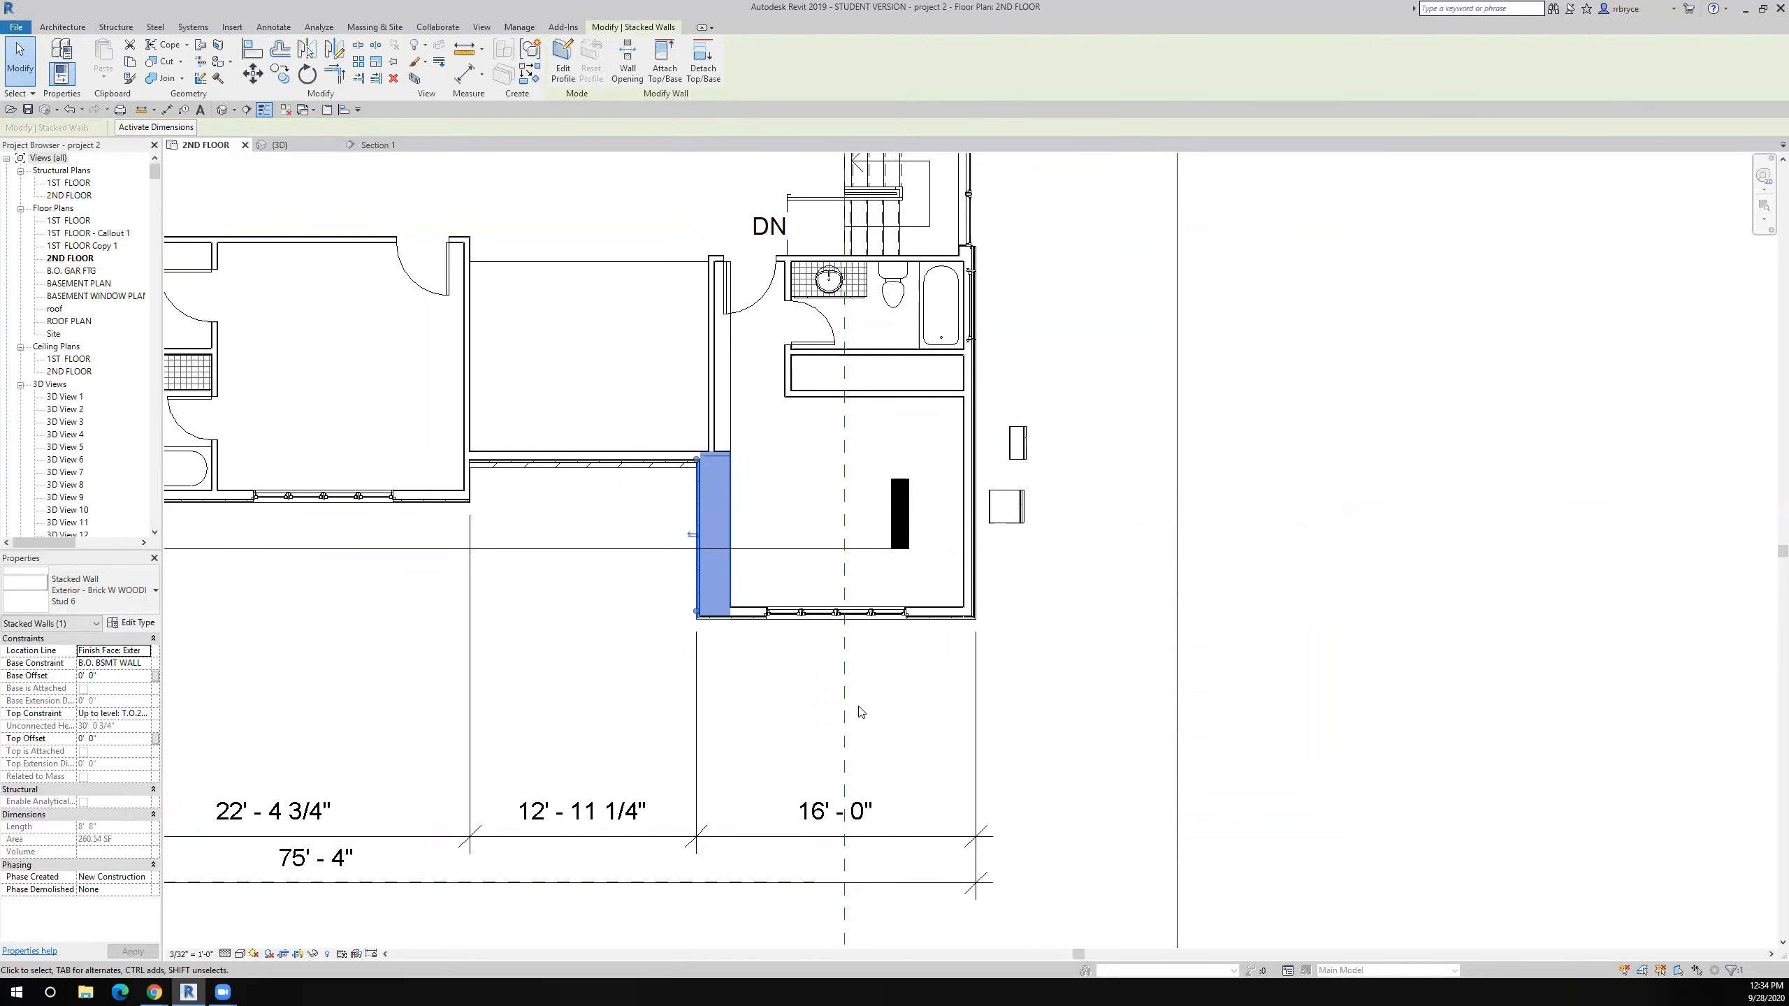
left_click(805, 700)
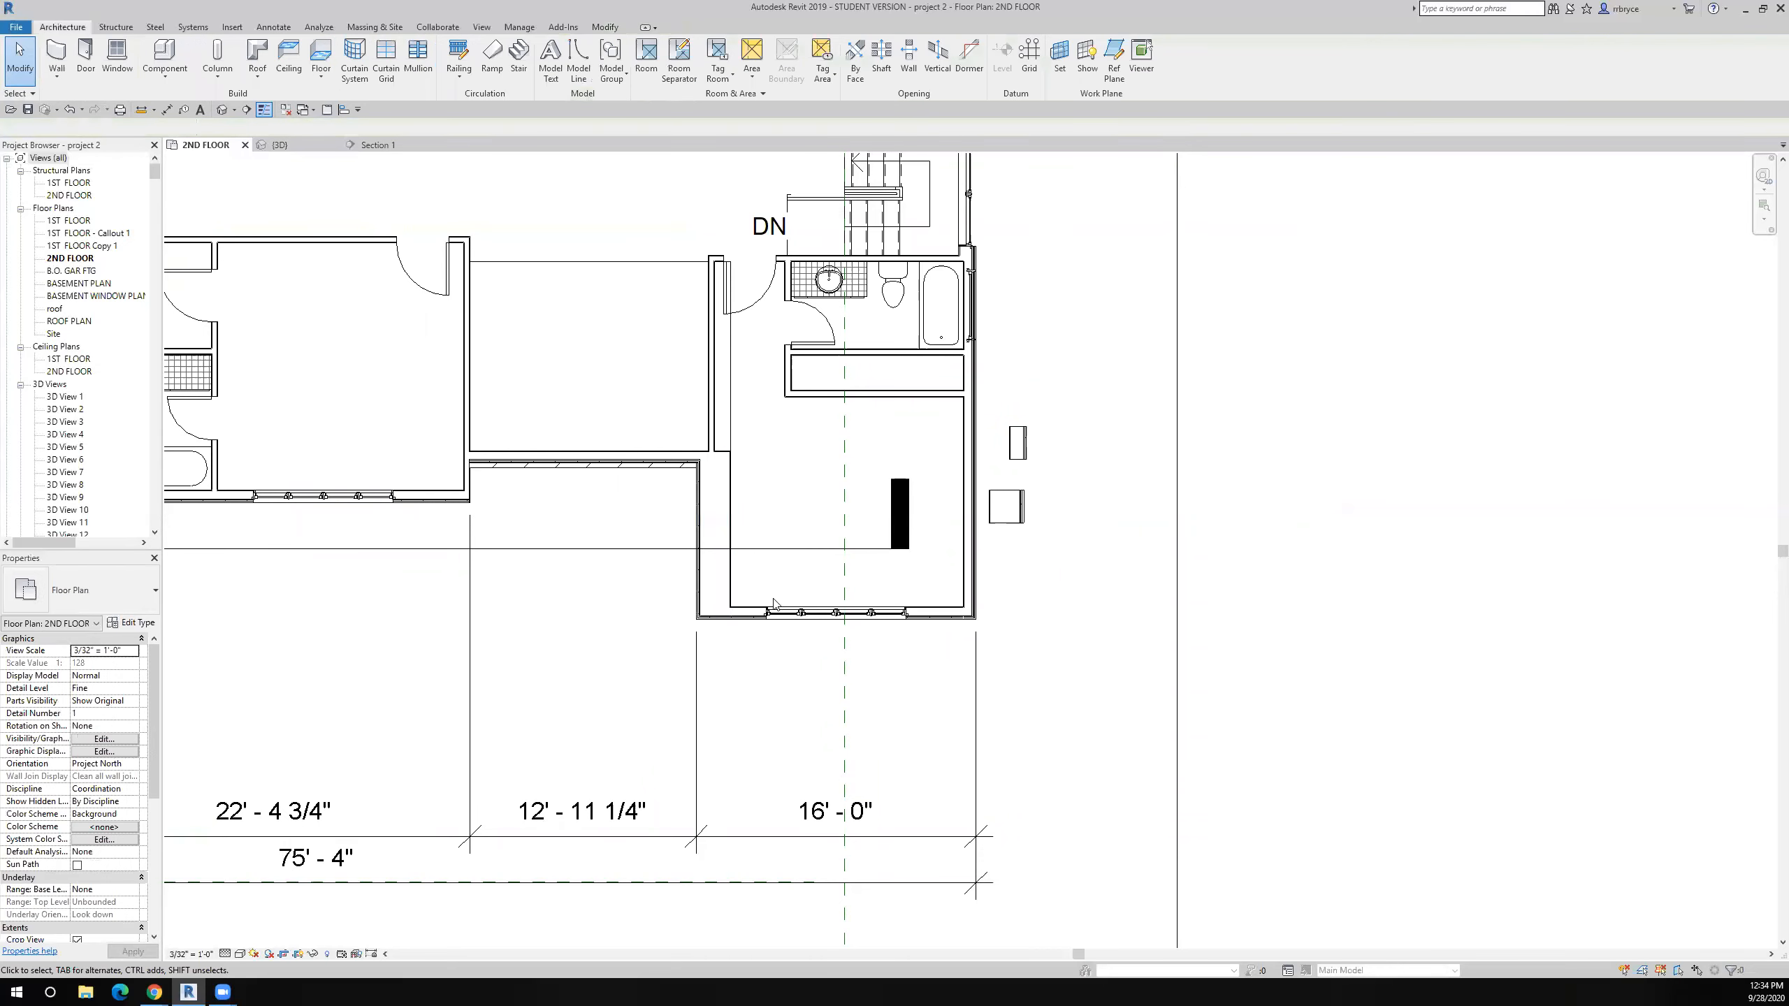
- Examine the changed side wall in plan and in the Section 1 view at the second floor
scroll(712, 515, "up", 5)
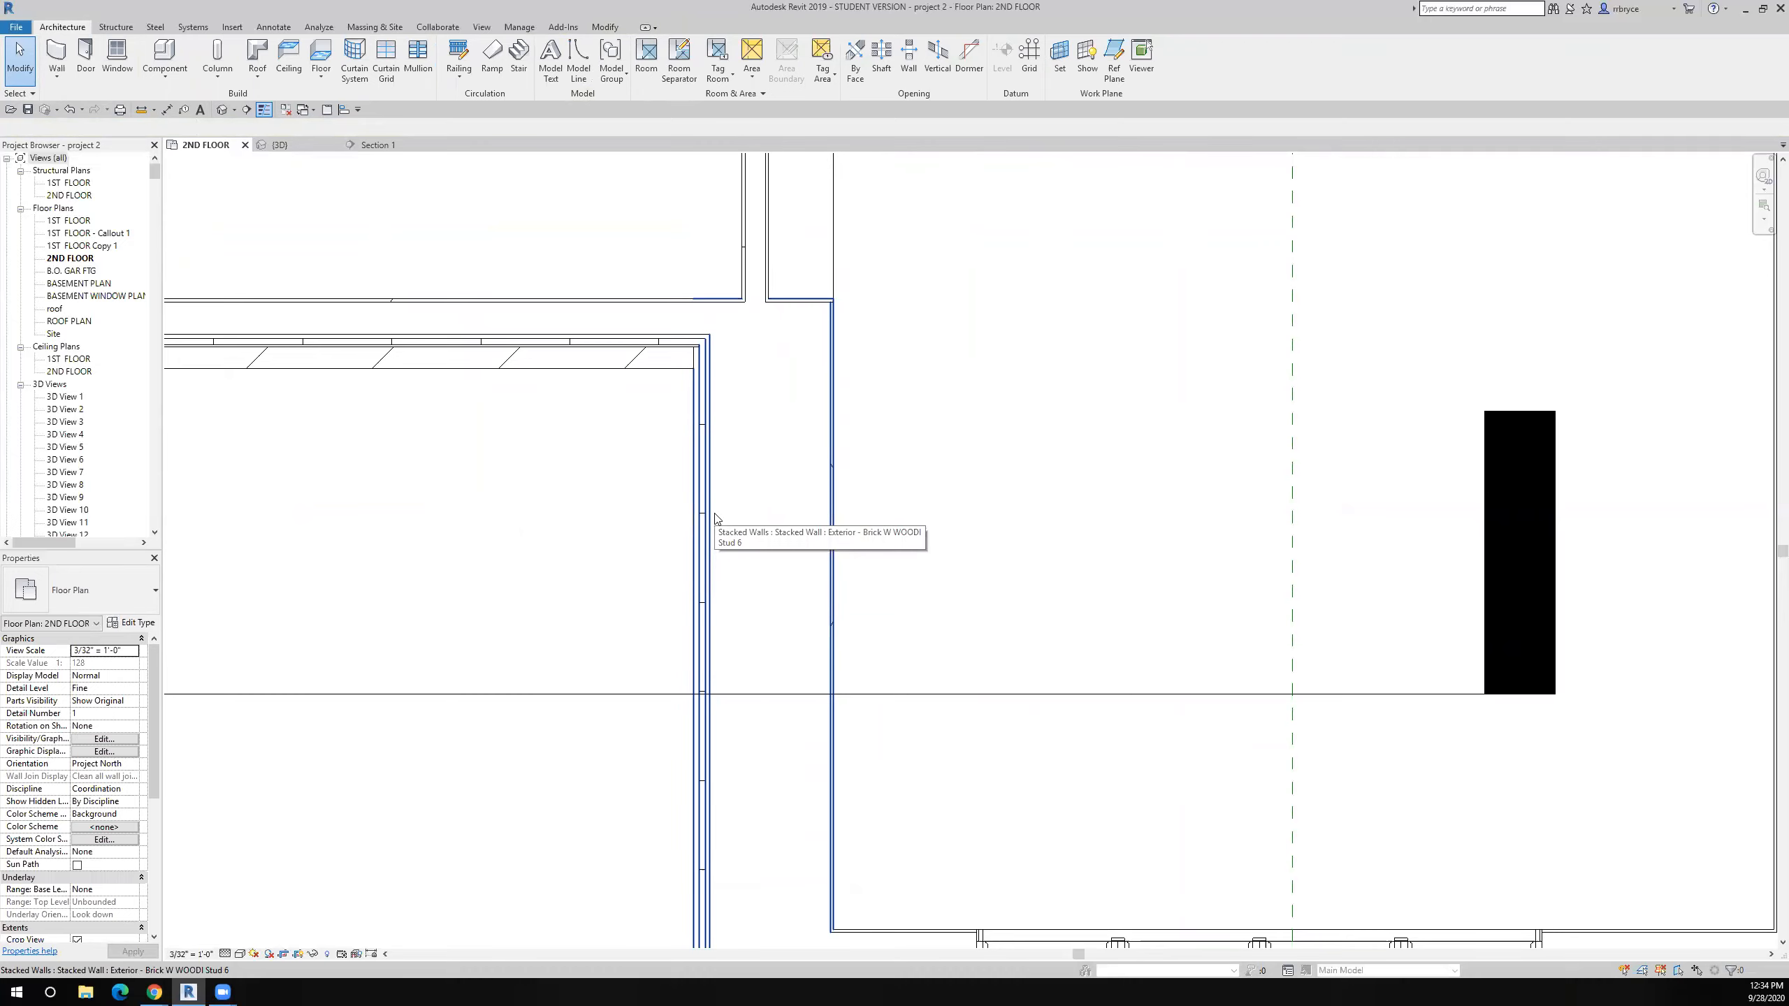
scroll(715, 517, "down", 3)
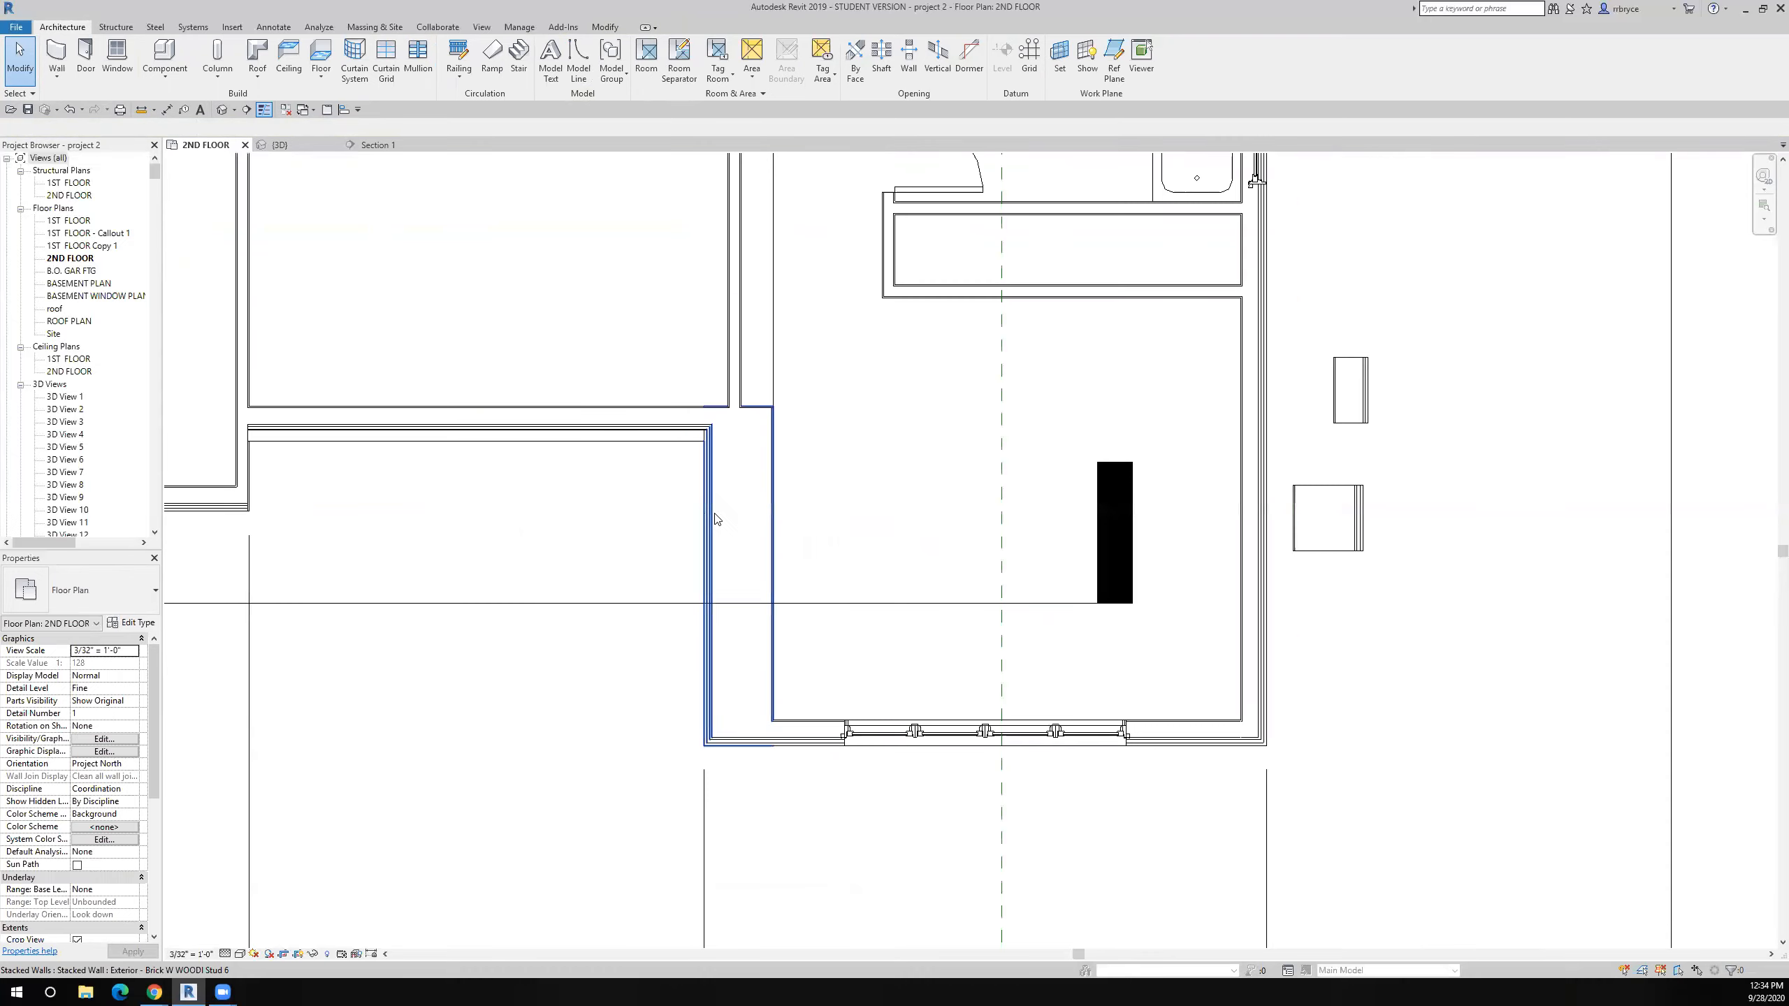
right_click(854, 606)
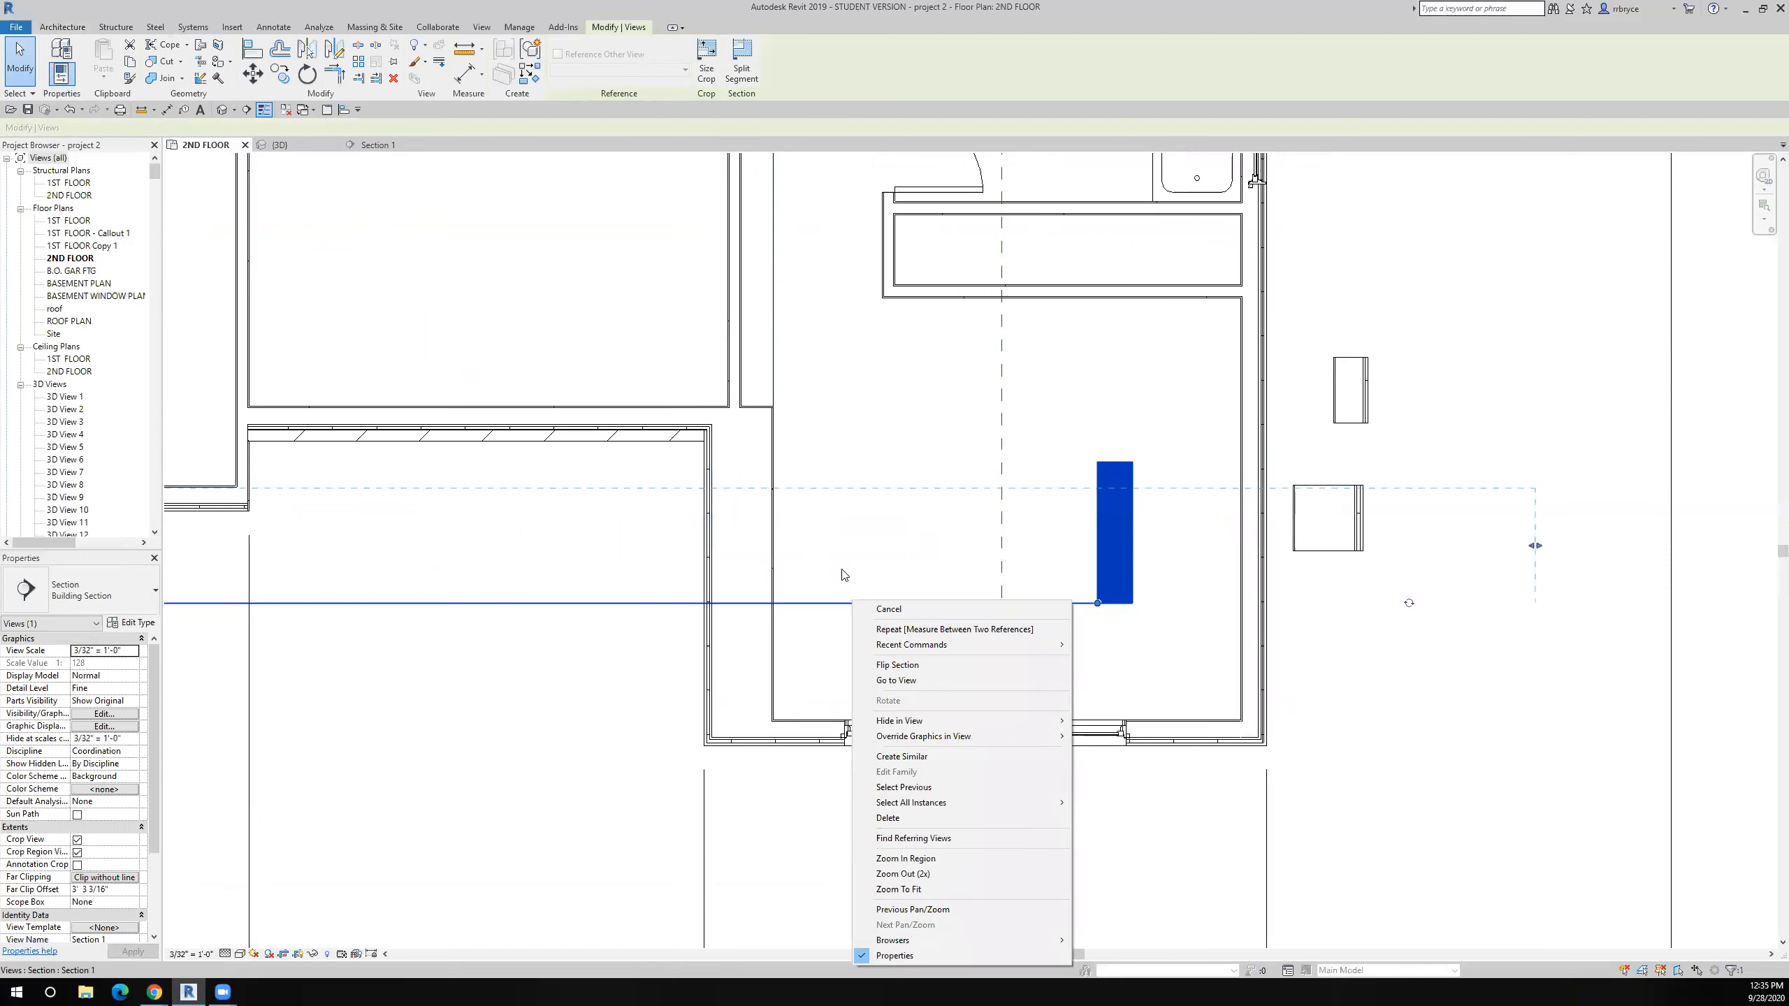
left_click(867, 680)
scroll(996, 480, "up", 4)
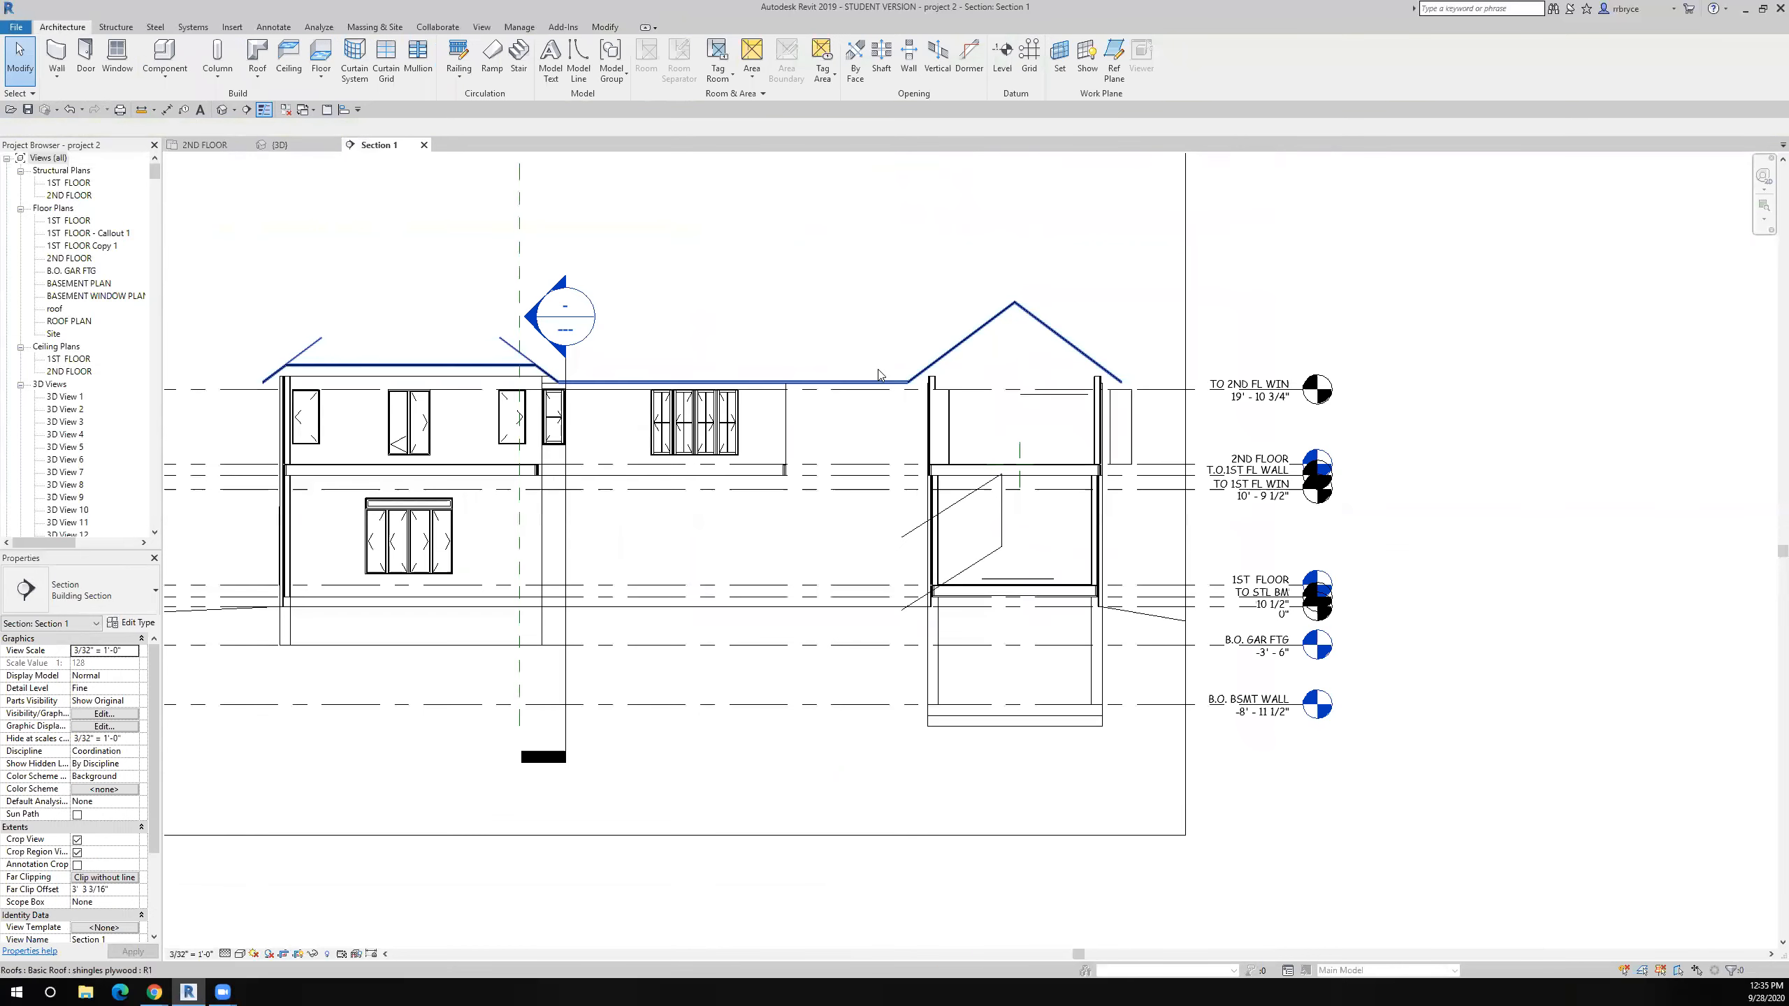
scroll(993, 465, "up", 5)
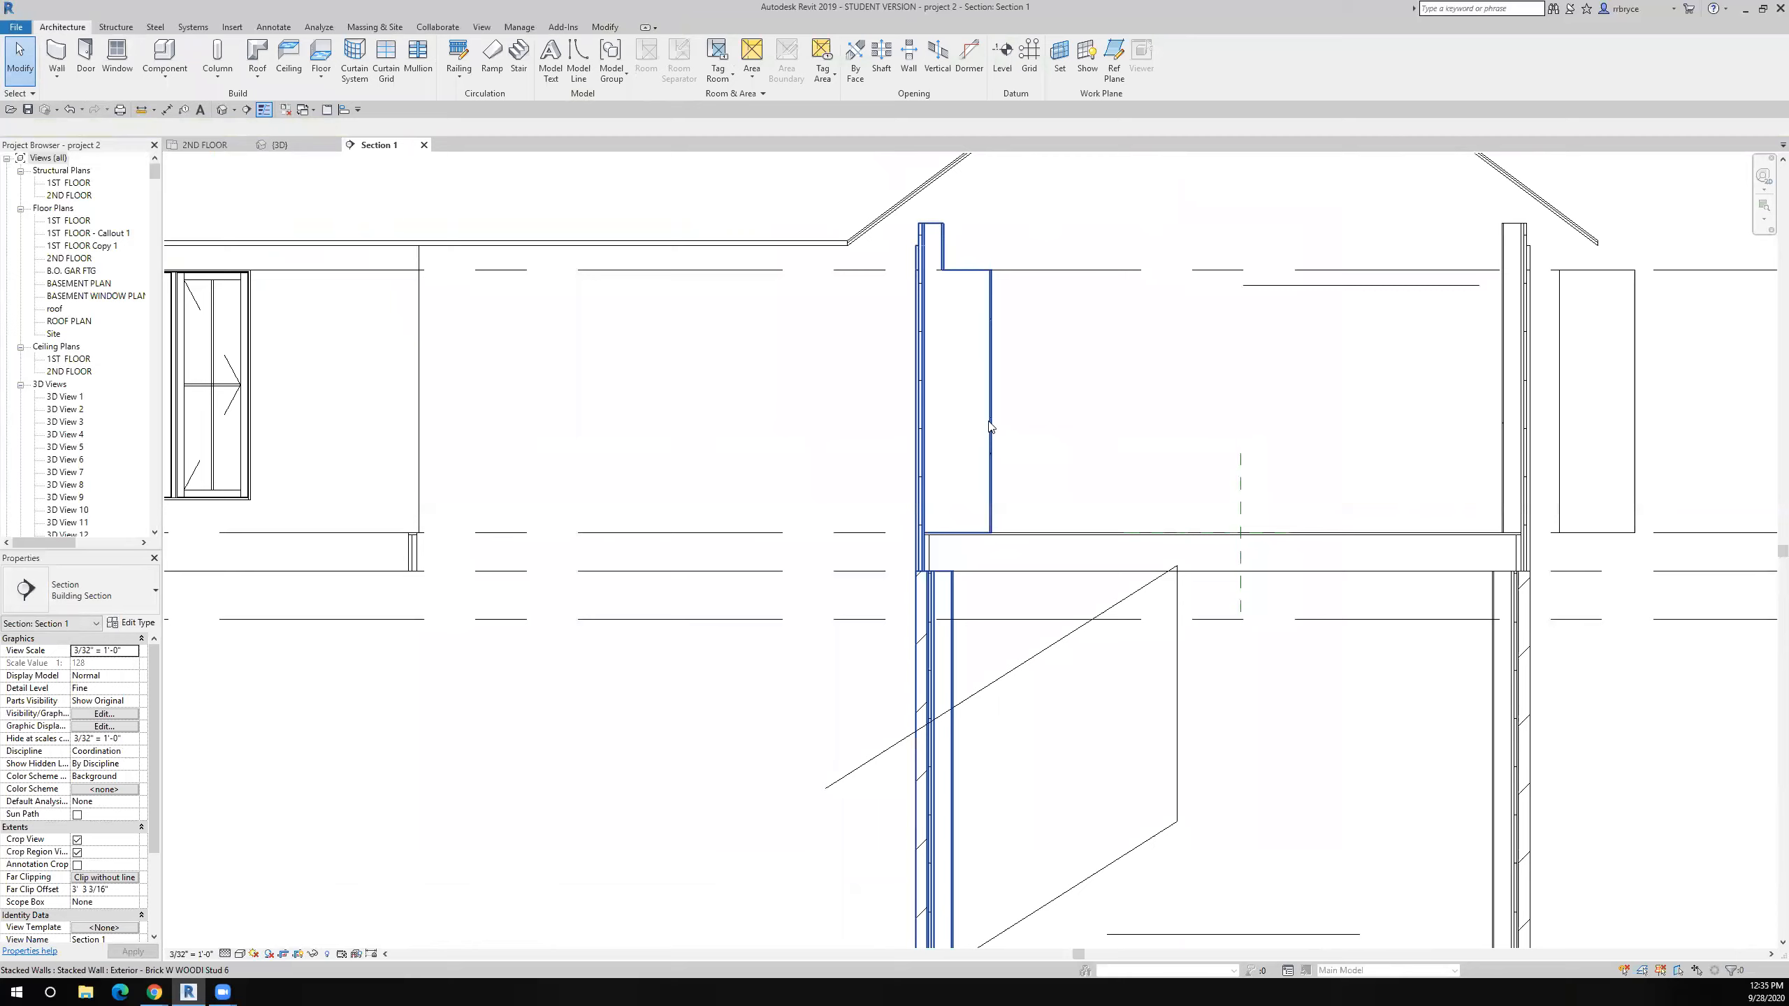
- Try to measure the second floor side wall in Section 1, and return to the 2ND FLOOR plan
left_click(141, 109)
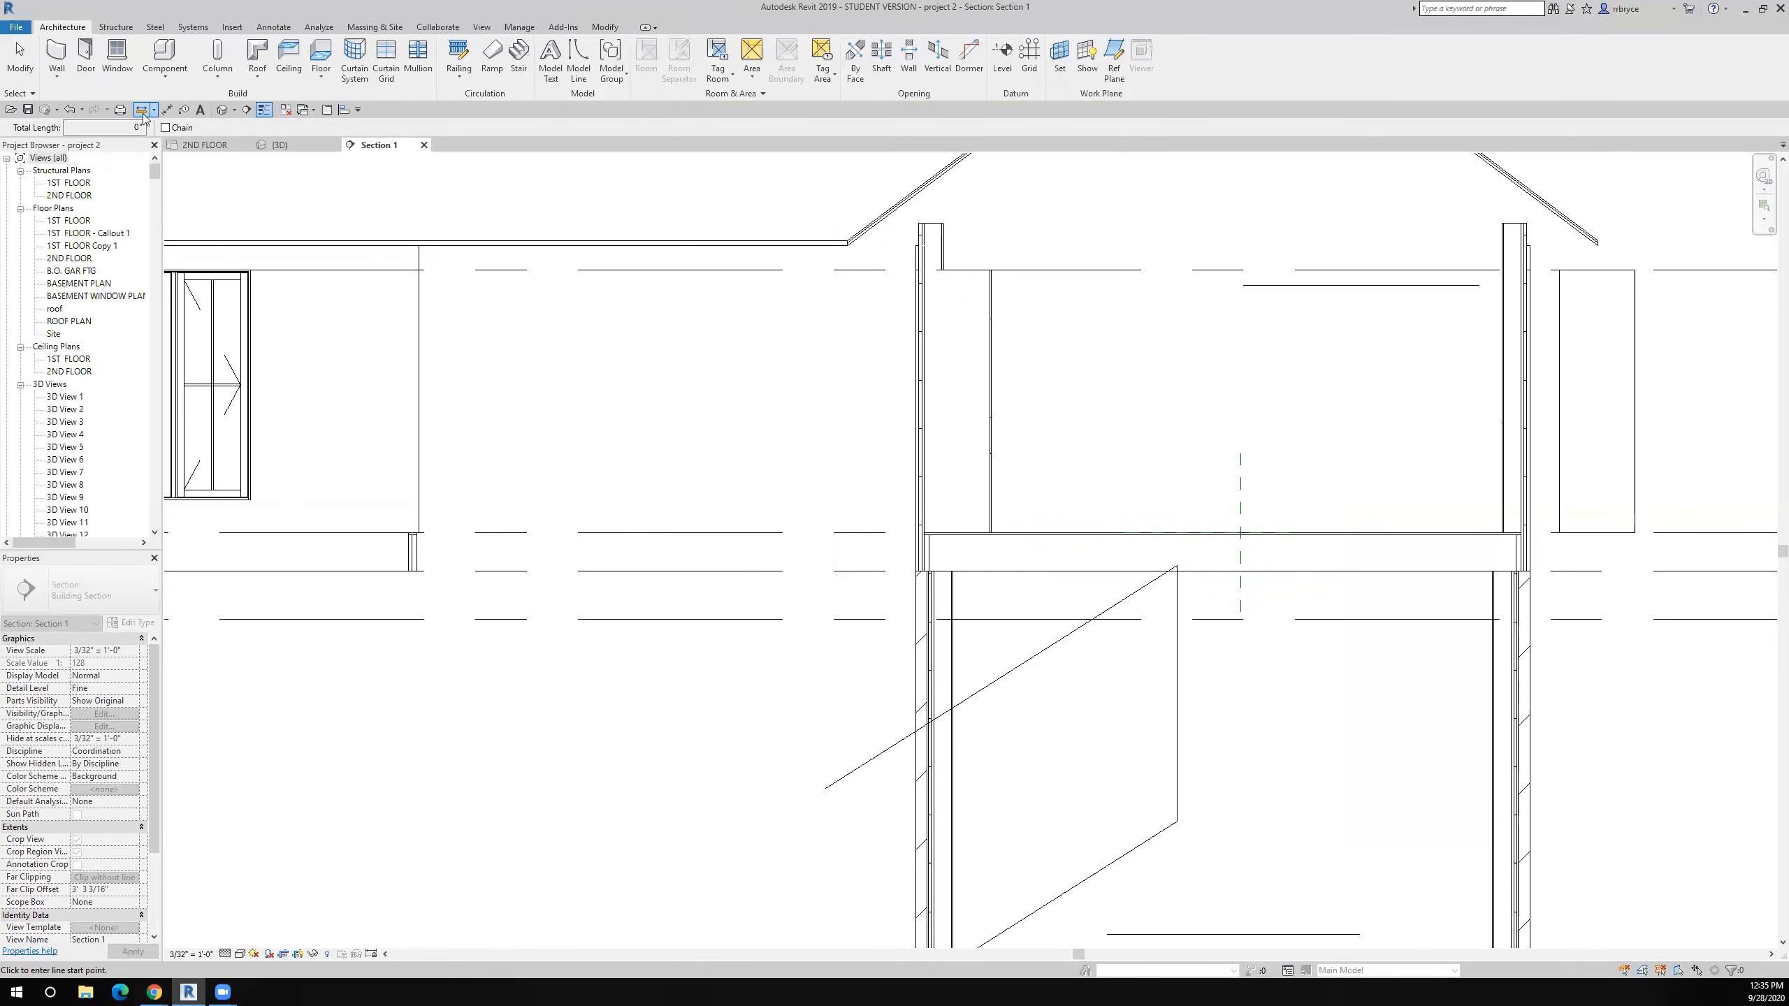
scroll(902, 499, "up", 2)
left_click(902, 499)
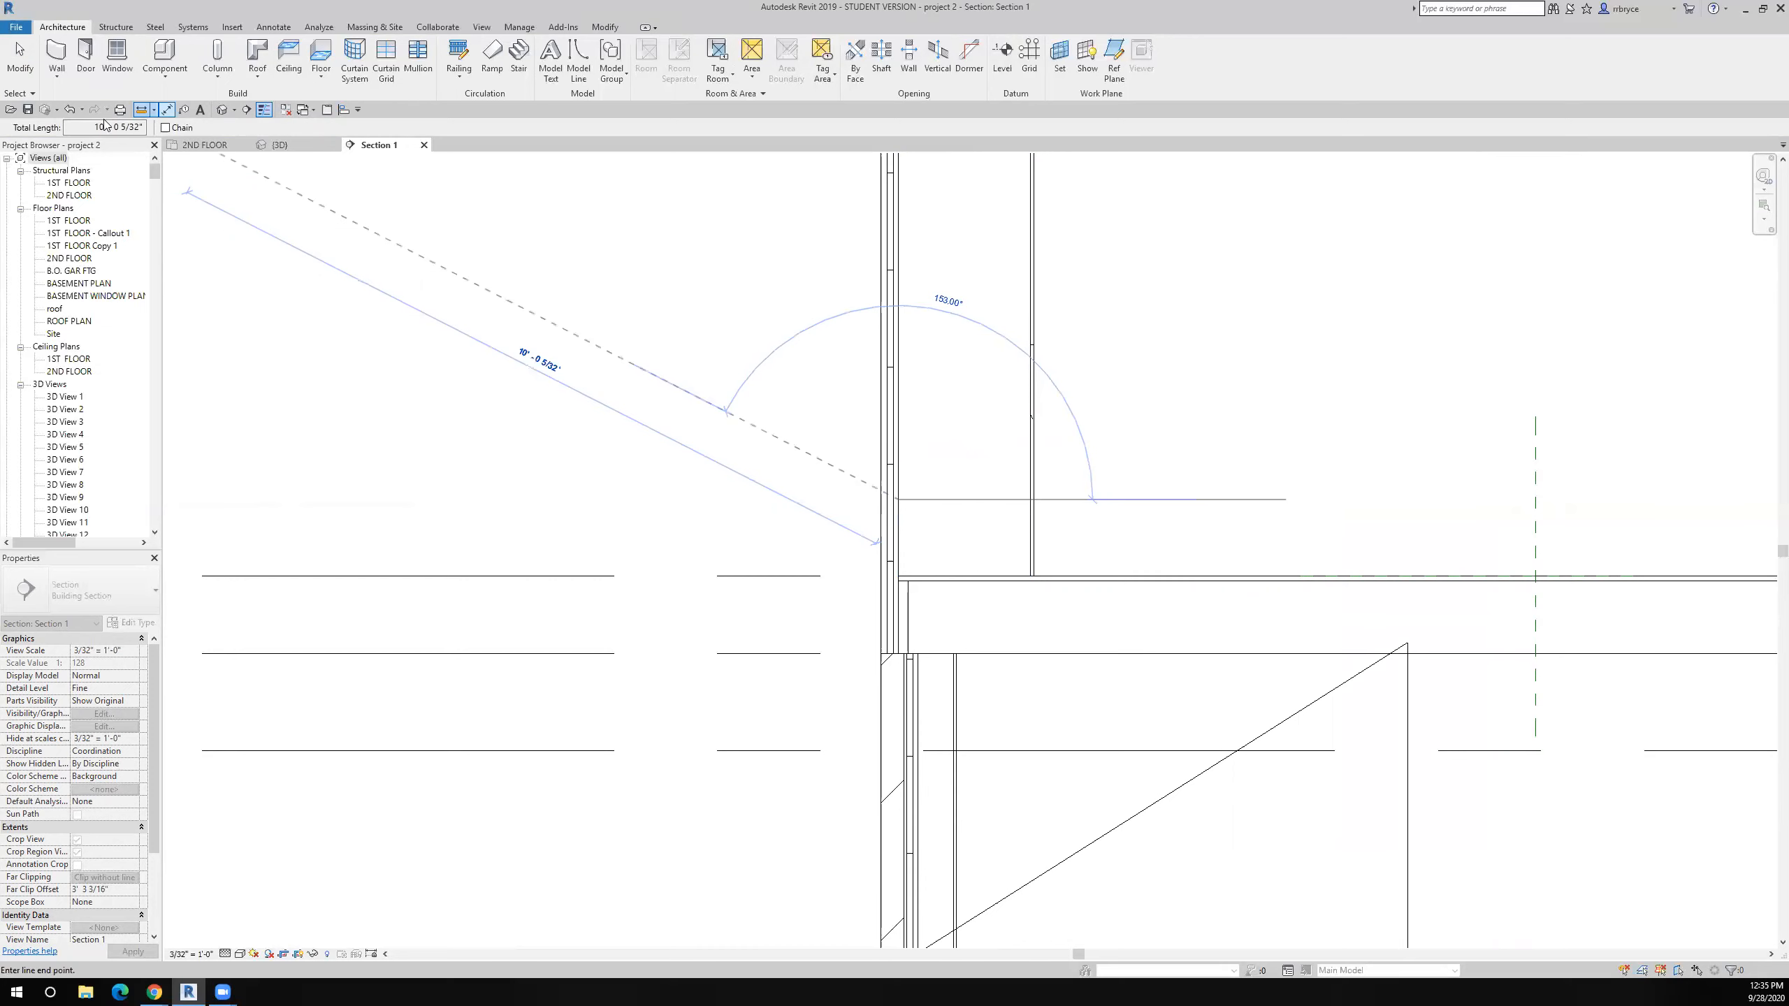
scroll(777, 350, "down", 4)
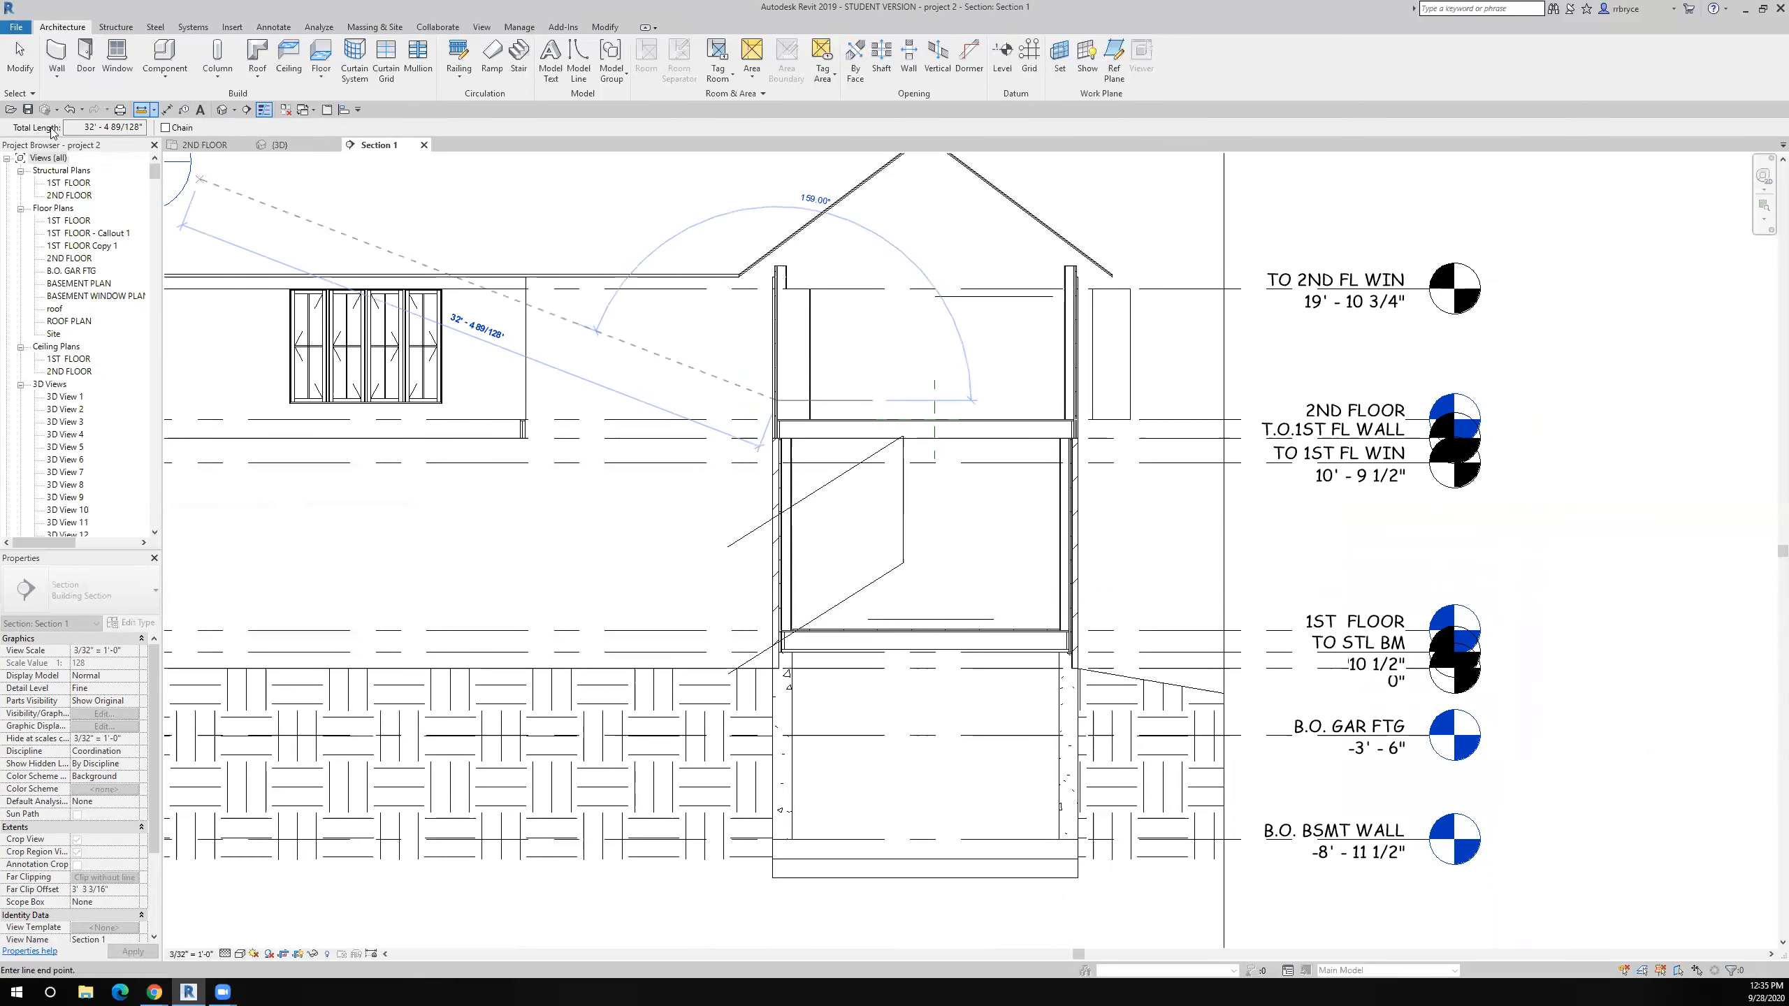
left_click(194, 146)
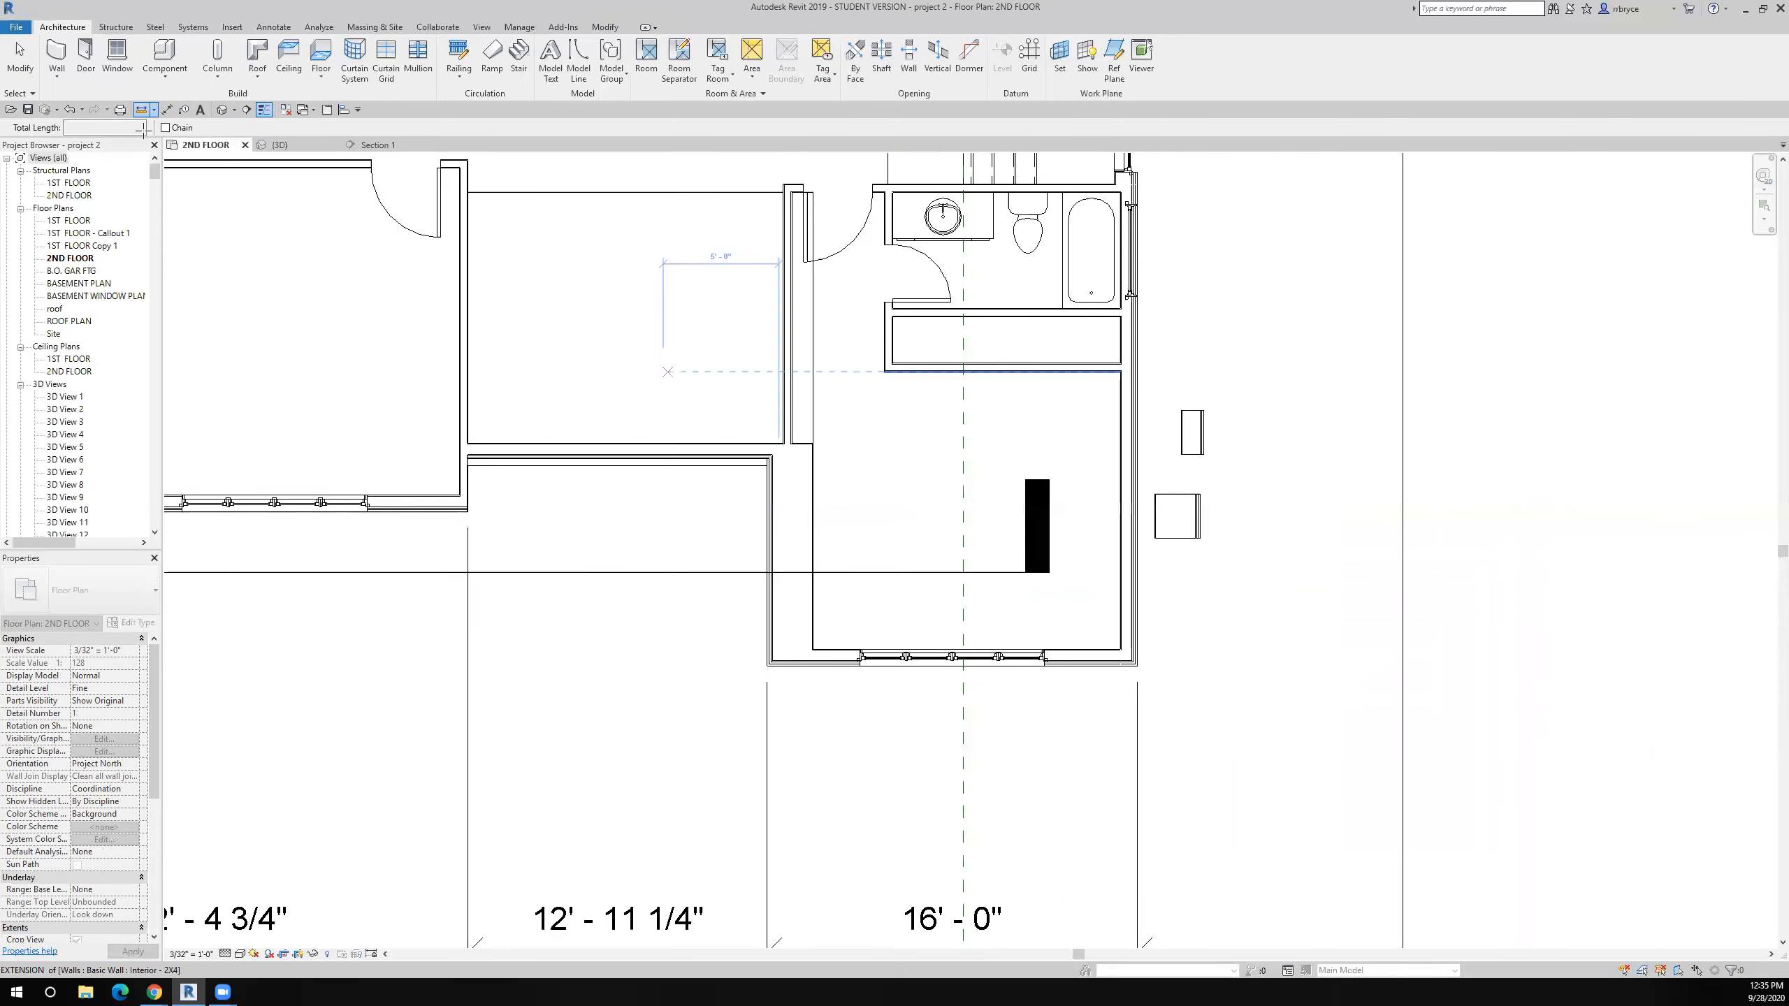
left_click(8, 45)
- Shift the lower end of the short detached SECOND FLOOR WALL 2 segment outside the bedroom slightly toward the house
left_click(1197, 530)
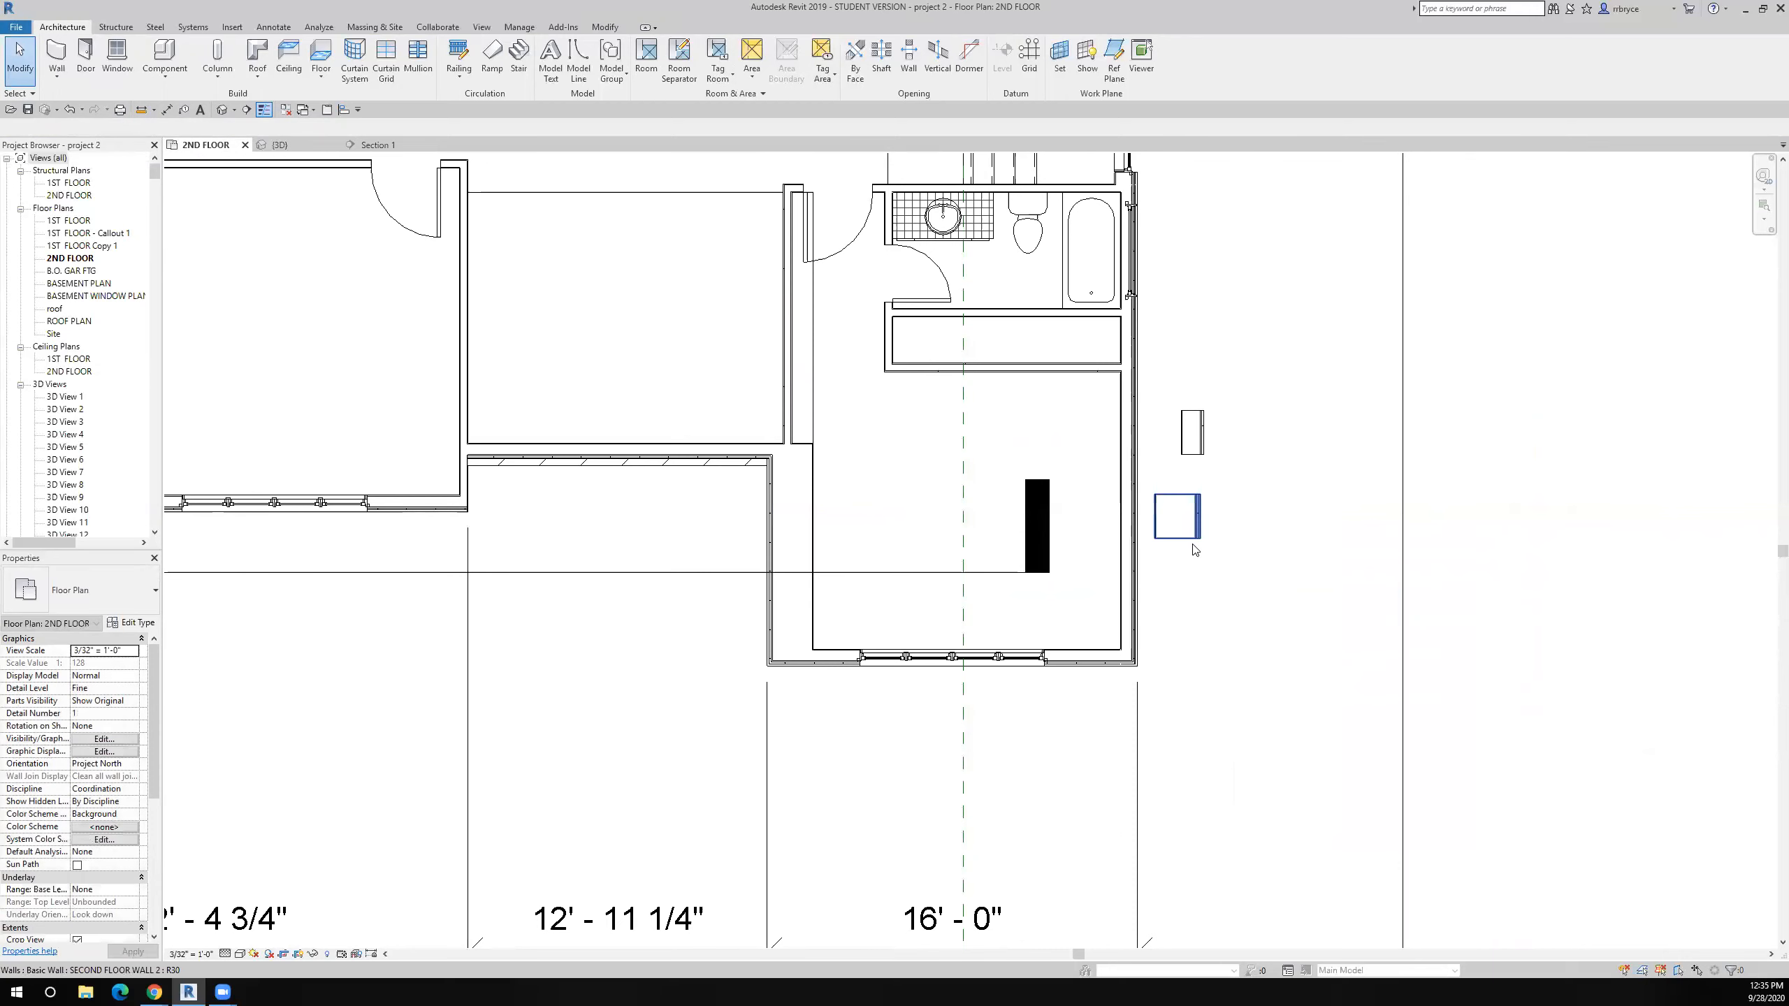
left_click_drag(1191, 544, 1186, 546)
left_click(1209, 590)
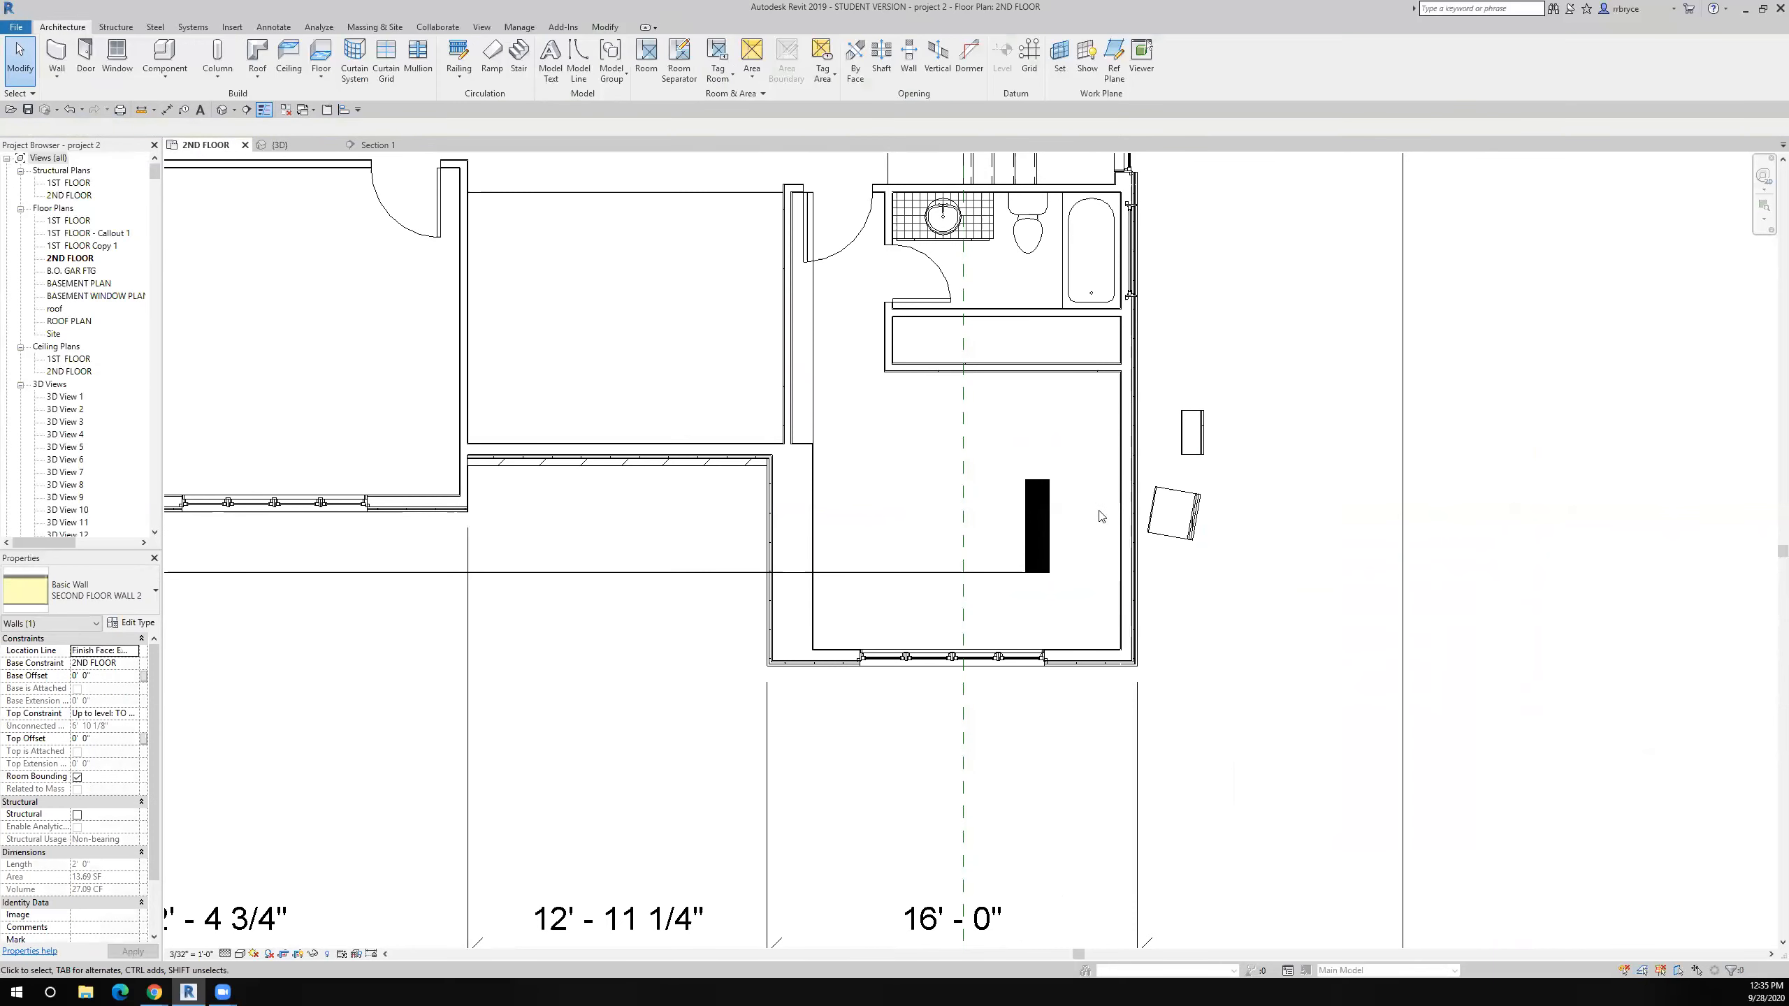
- Undo the detached segment's end shift and set the Structure layer thickness of SECOND FLOOR WALL 2 to 9 1/2"
left_click(70, 112)
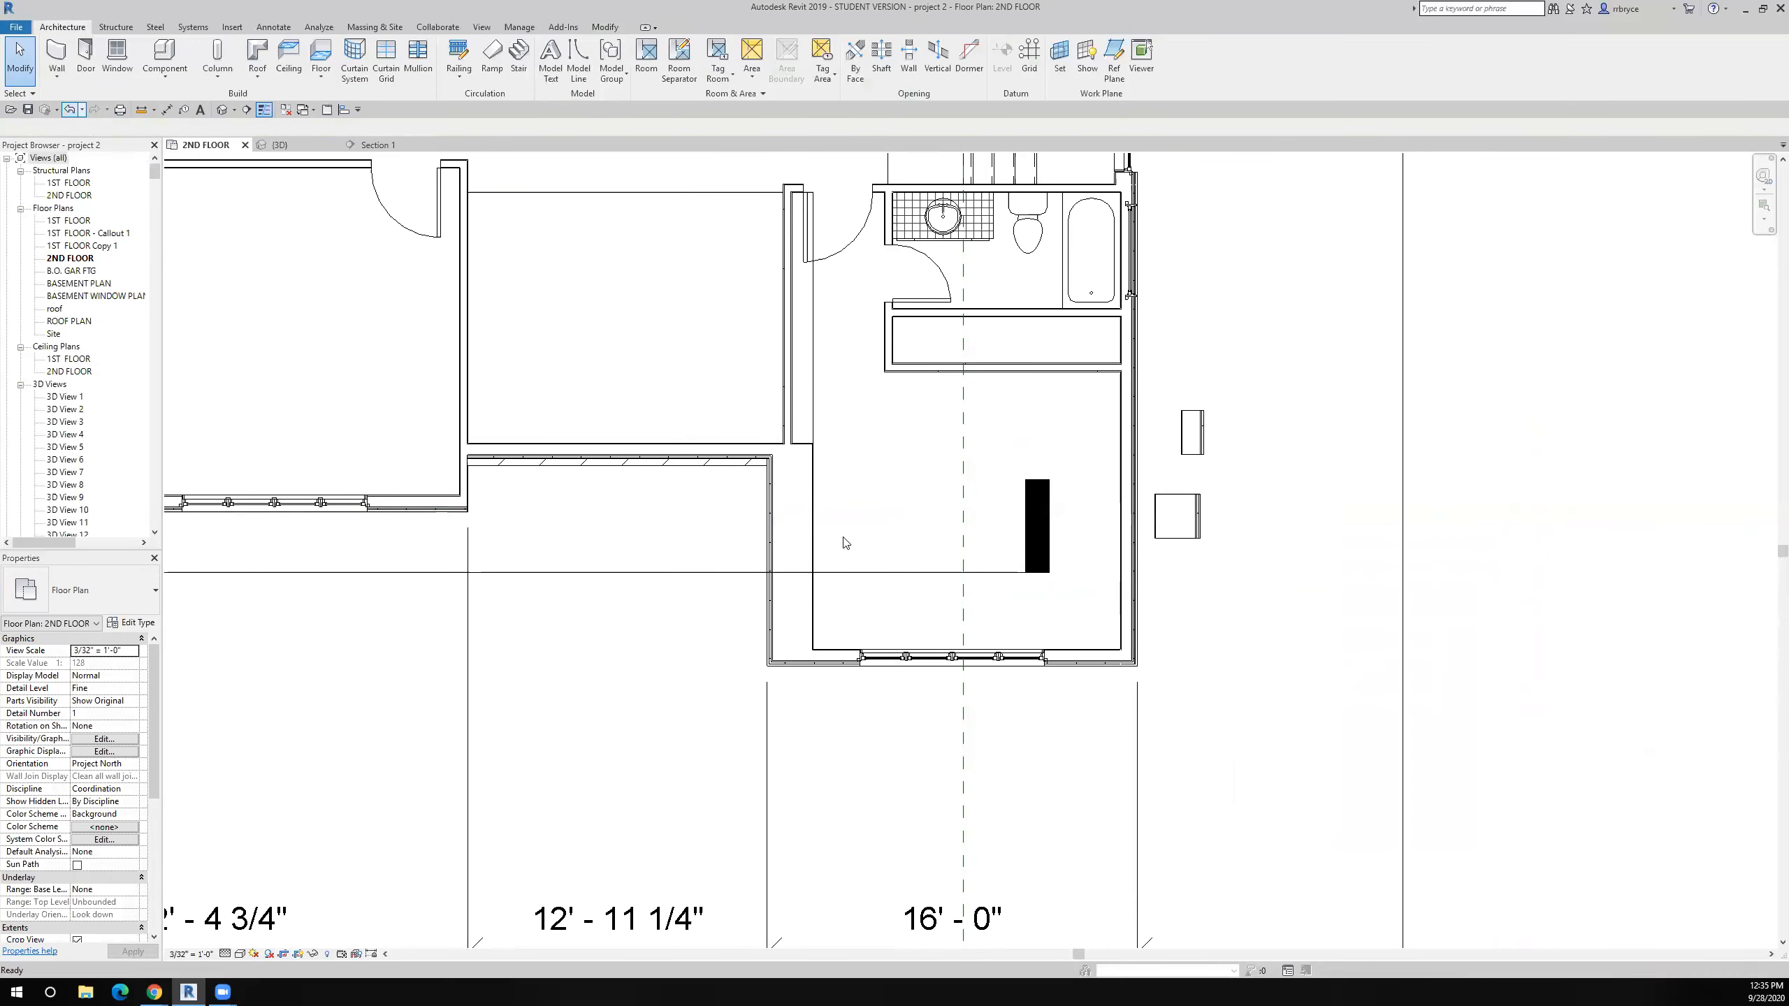
left_click(1171, 543)
left_click(141, 623)
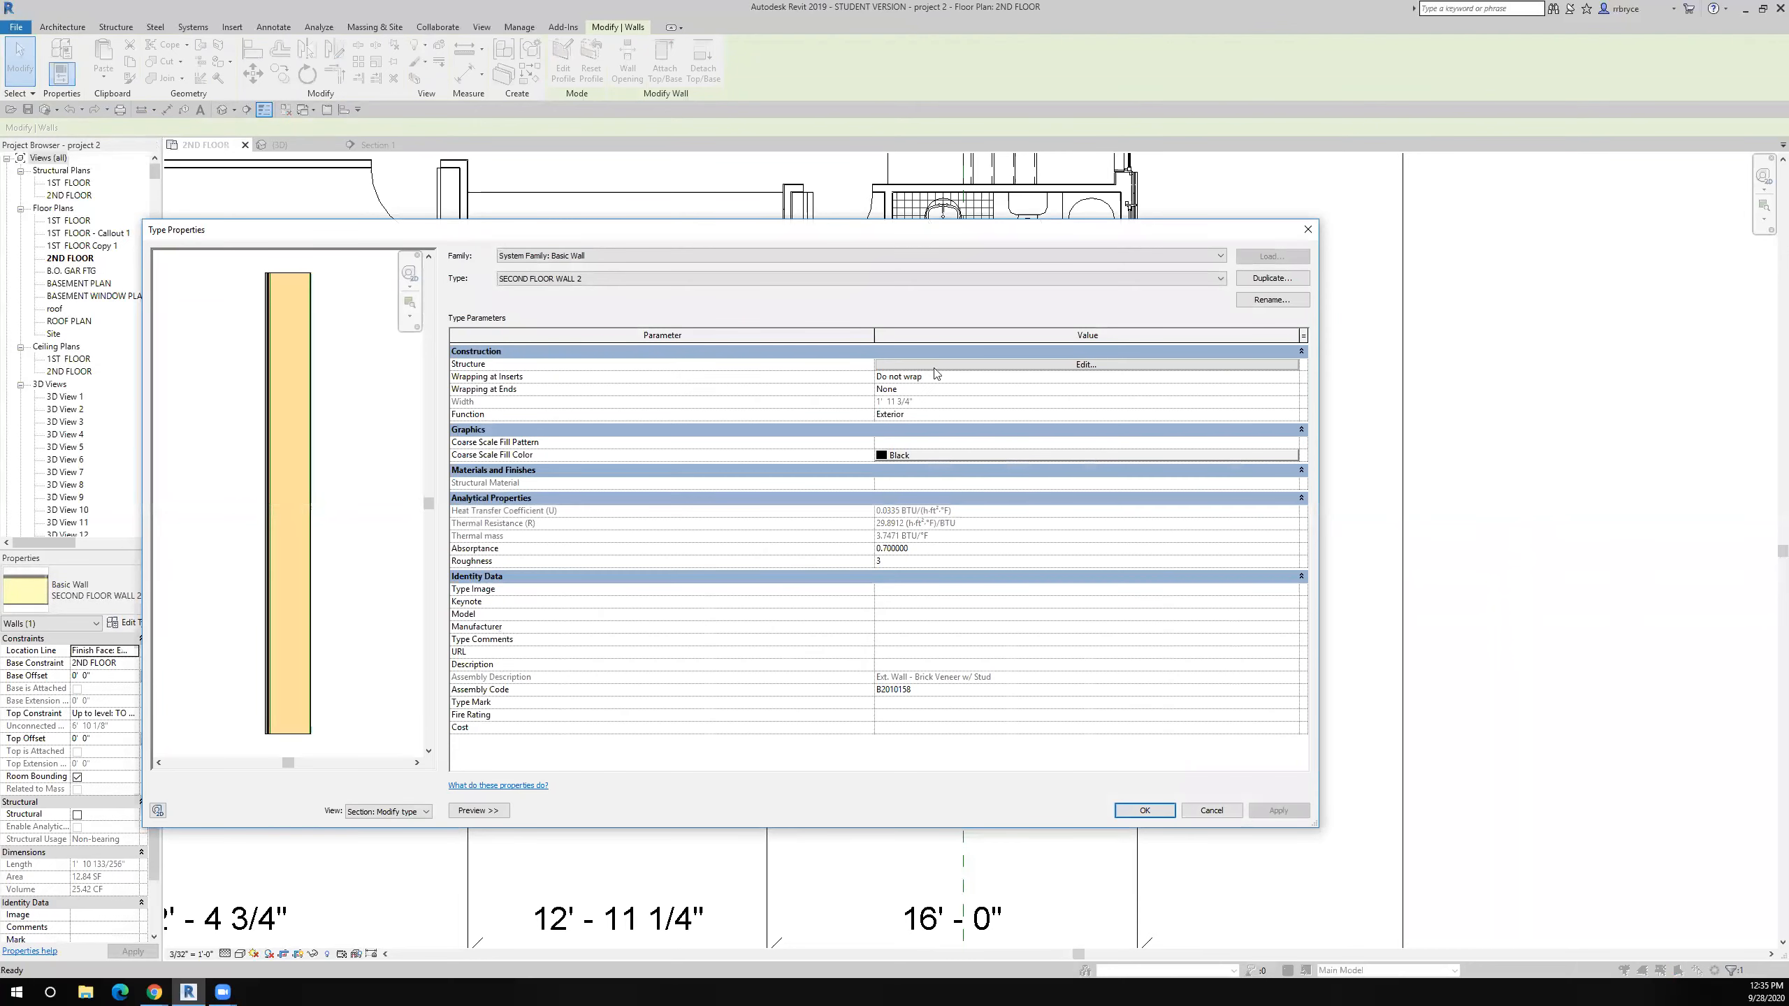
left_click(936, 364)
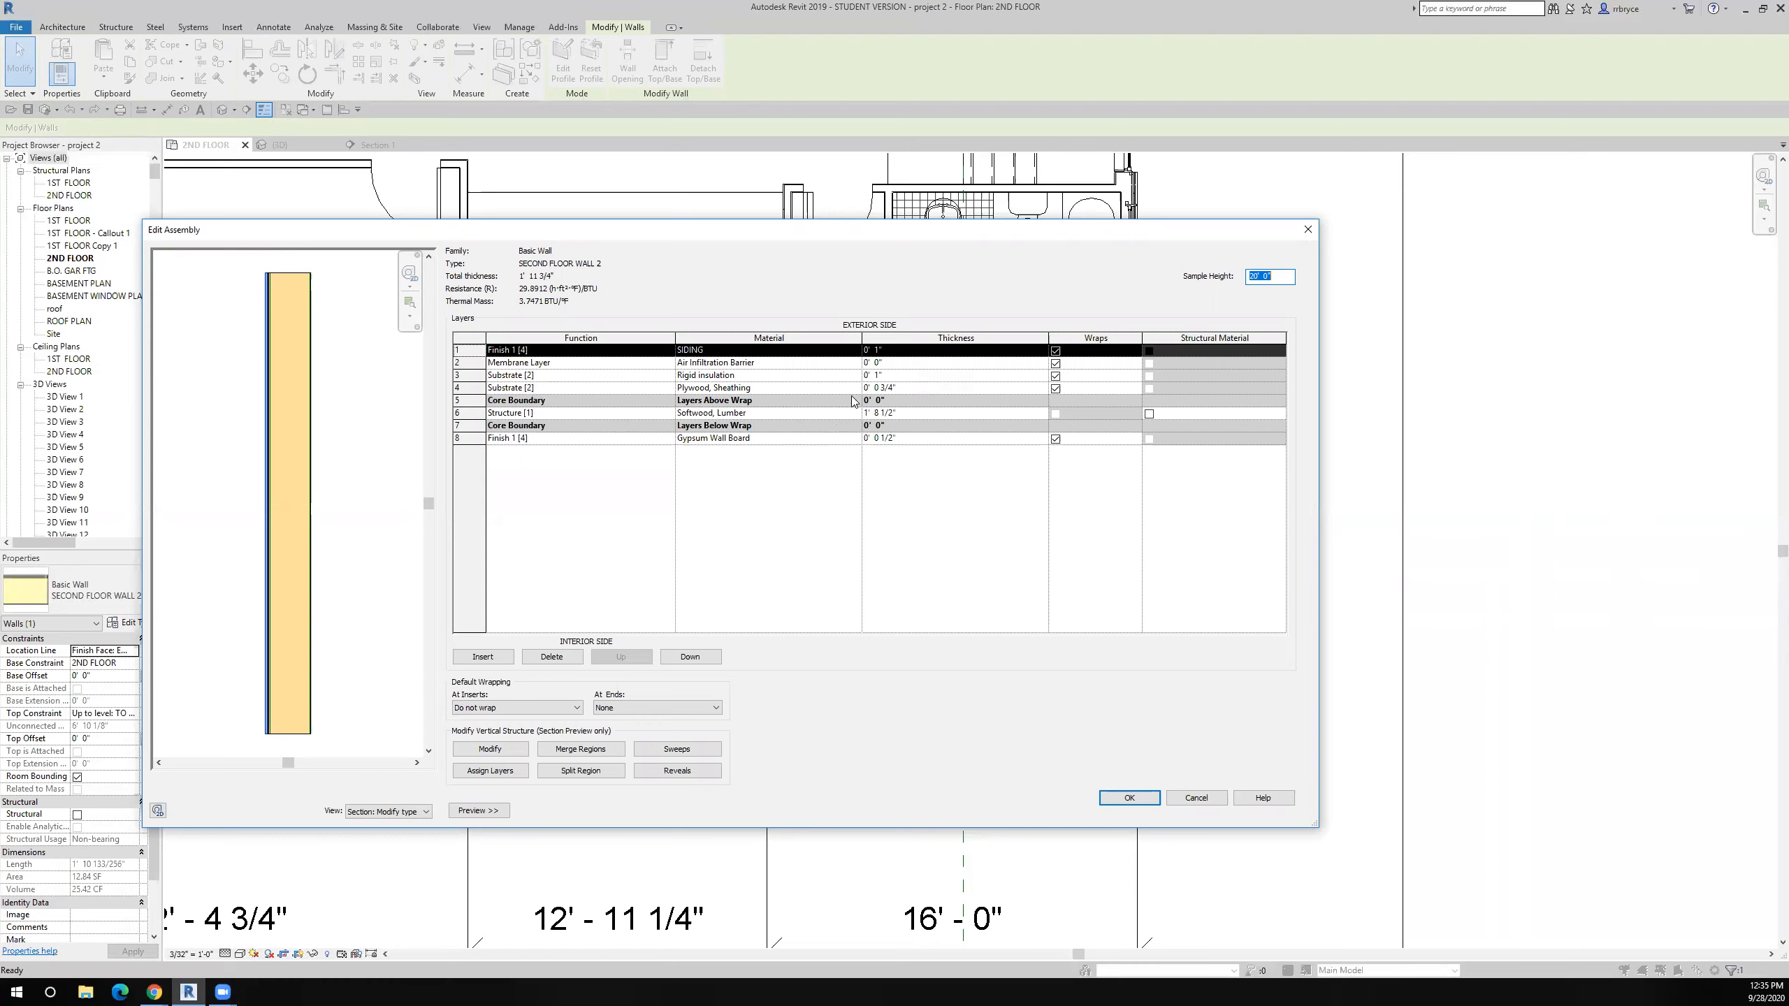
double_click(893, 416)
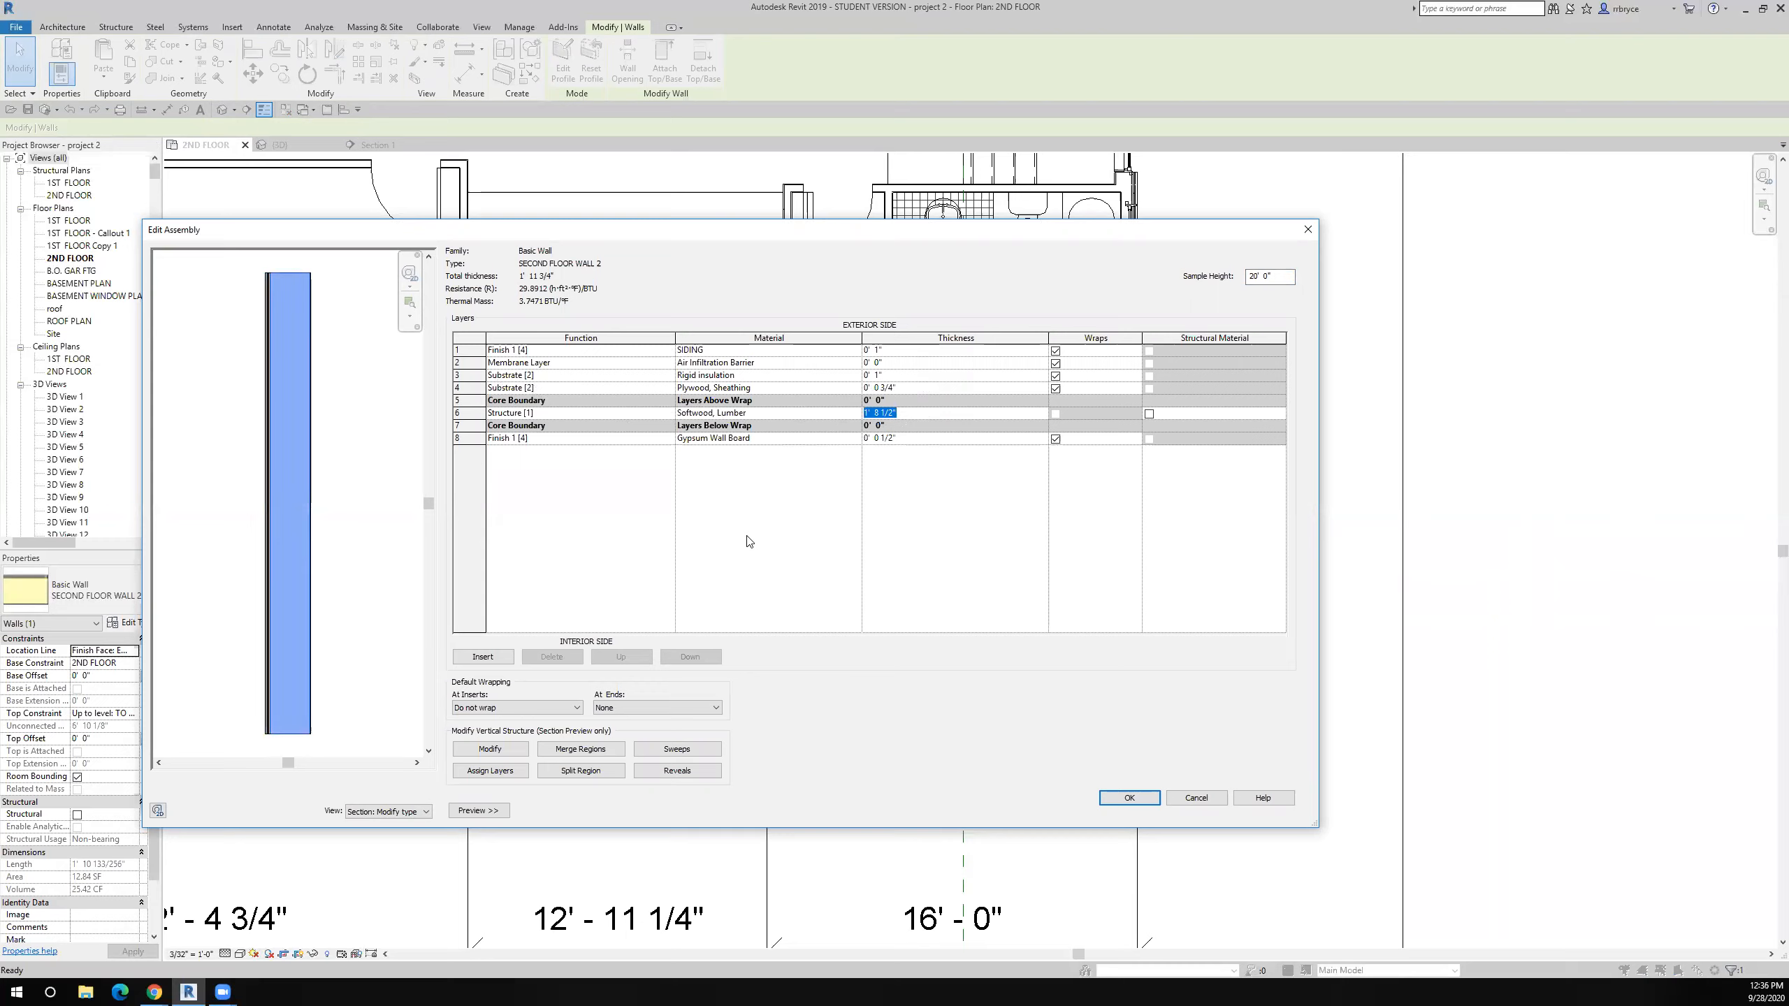
type("9")
key("Tab")
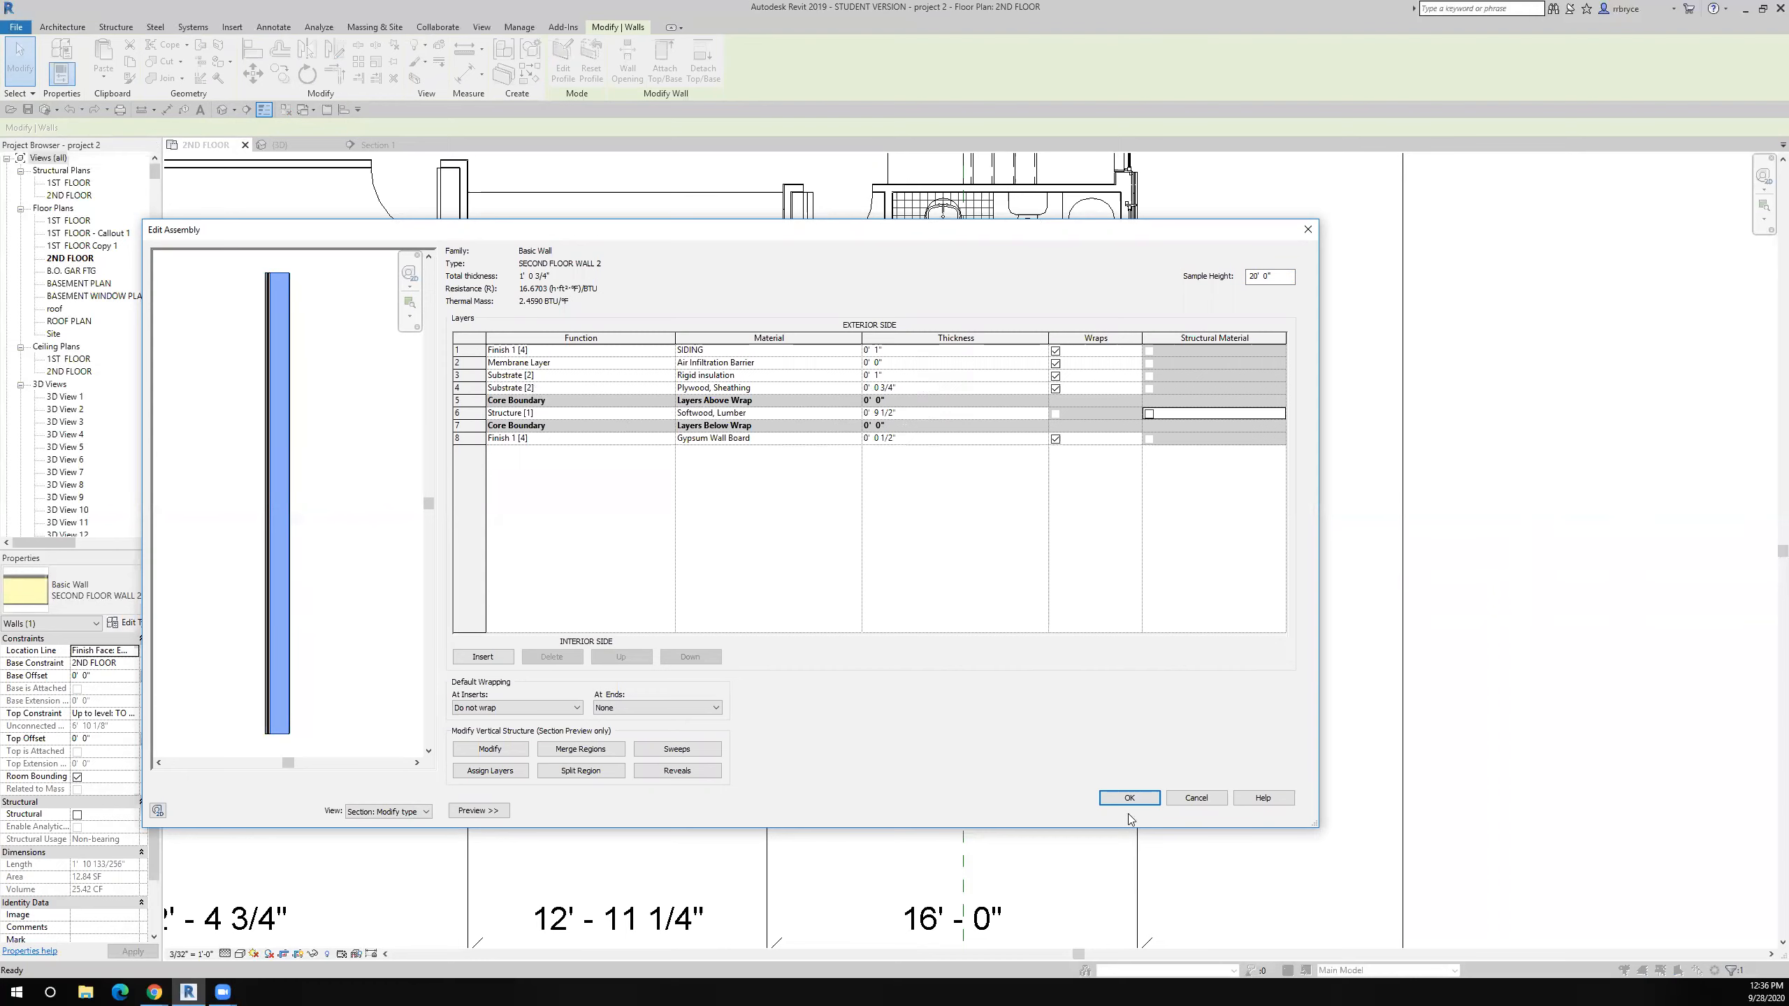
left_click(1120, 792)
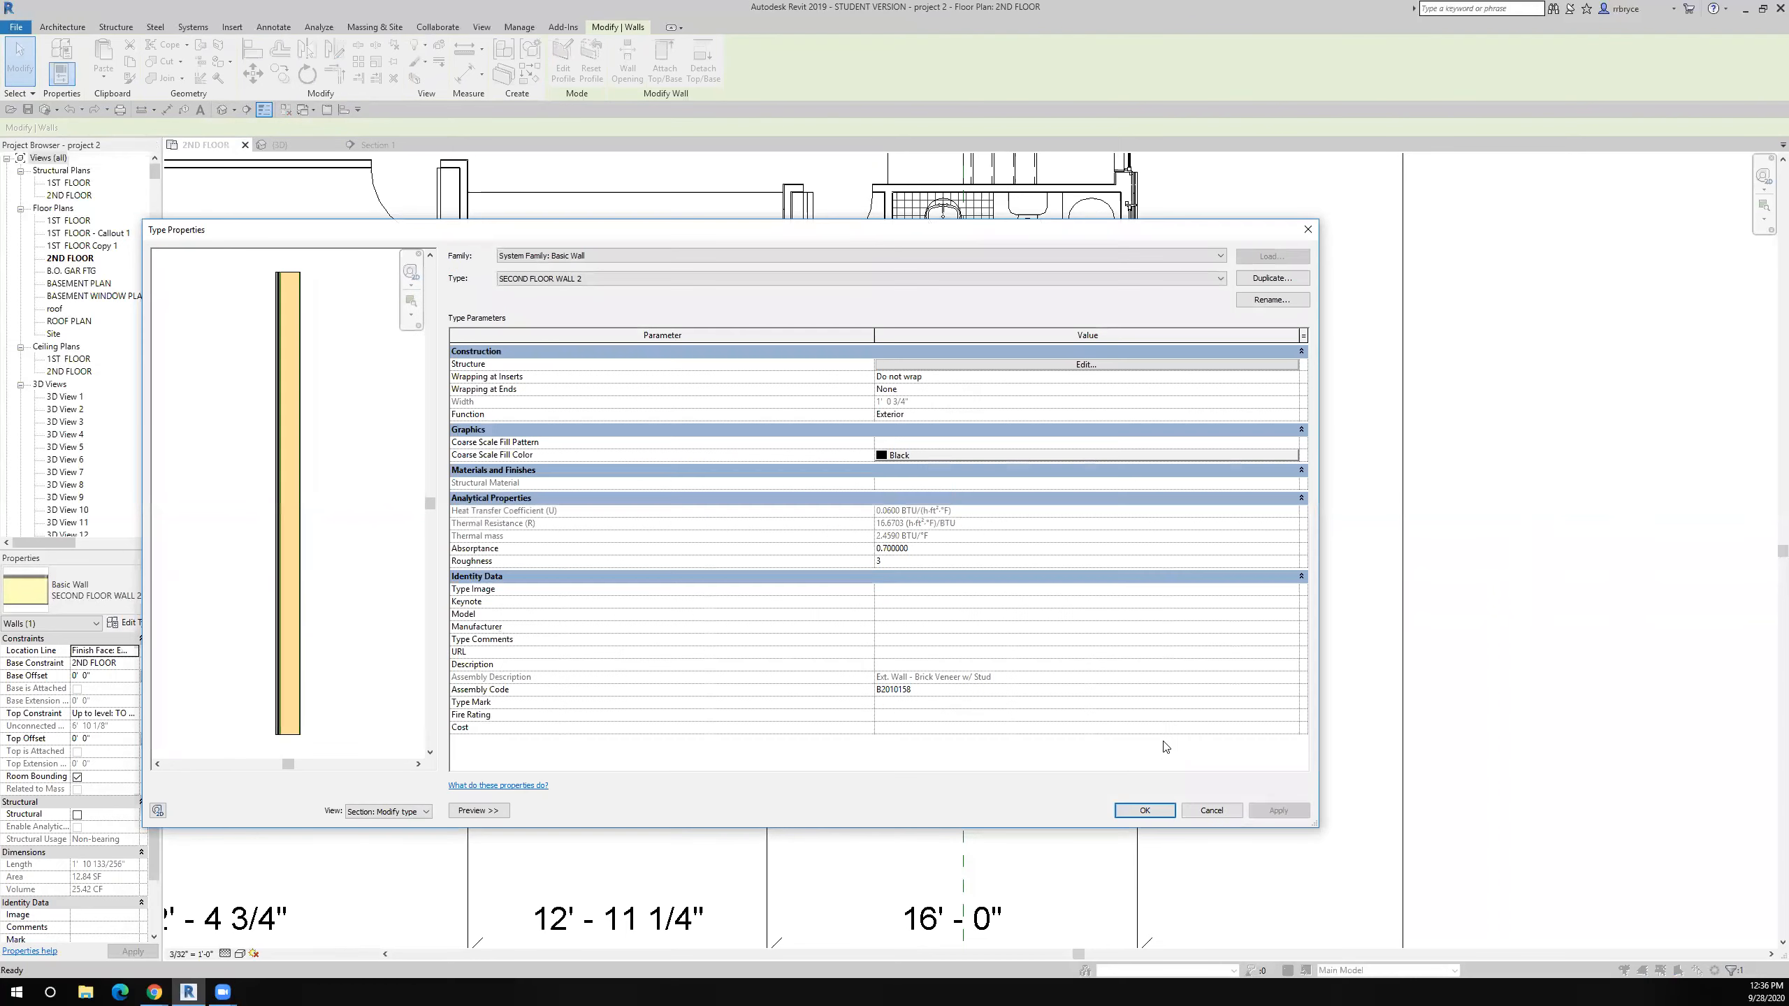
left_click(1144, 810)
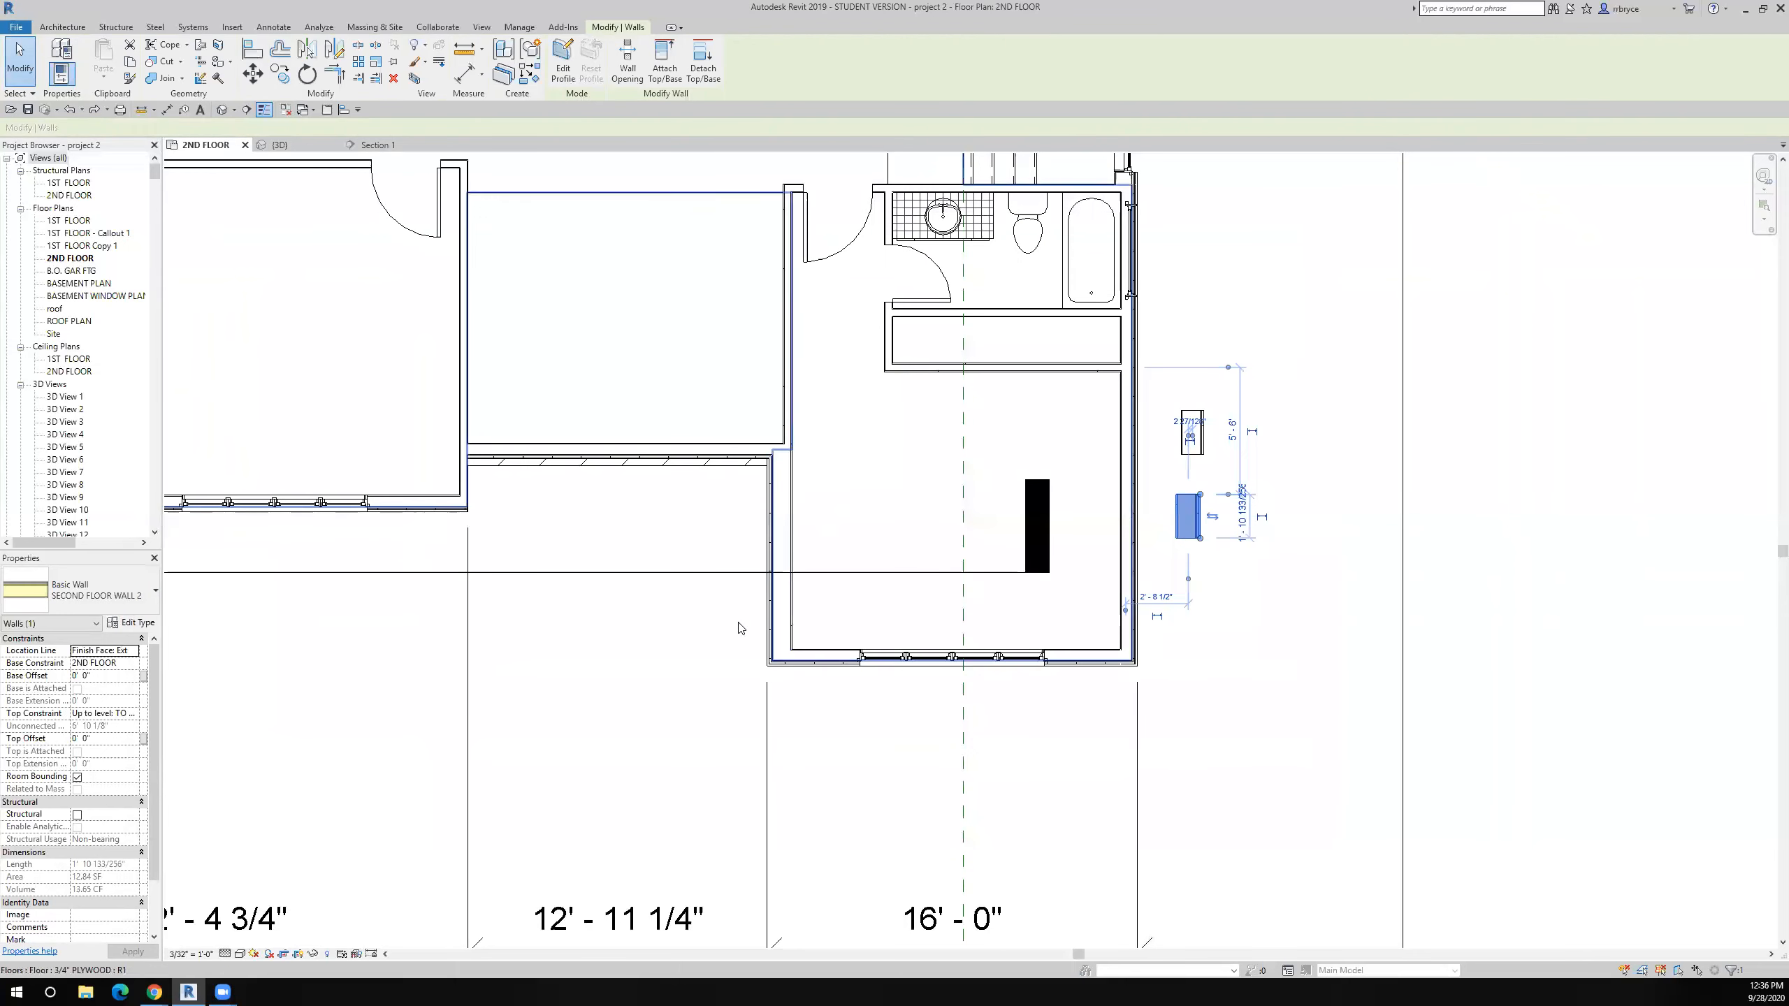
- Delete the two short detached wall segments outside the projecting bedroom
scroll(738, 626, "up", 3)
scroll(738, 627, "down", 5)
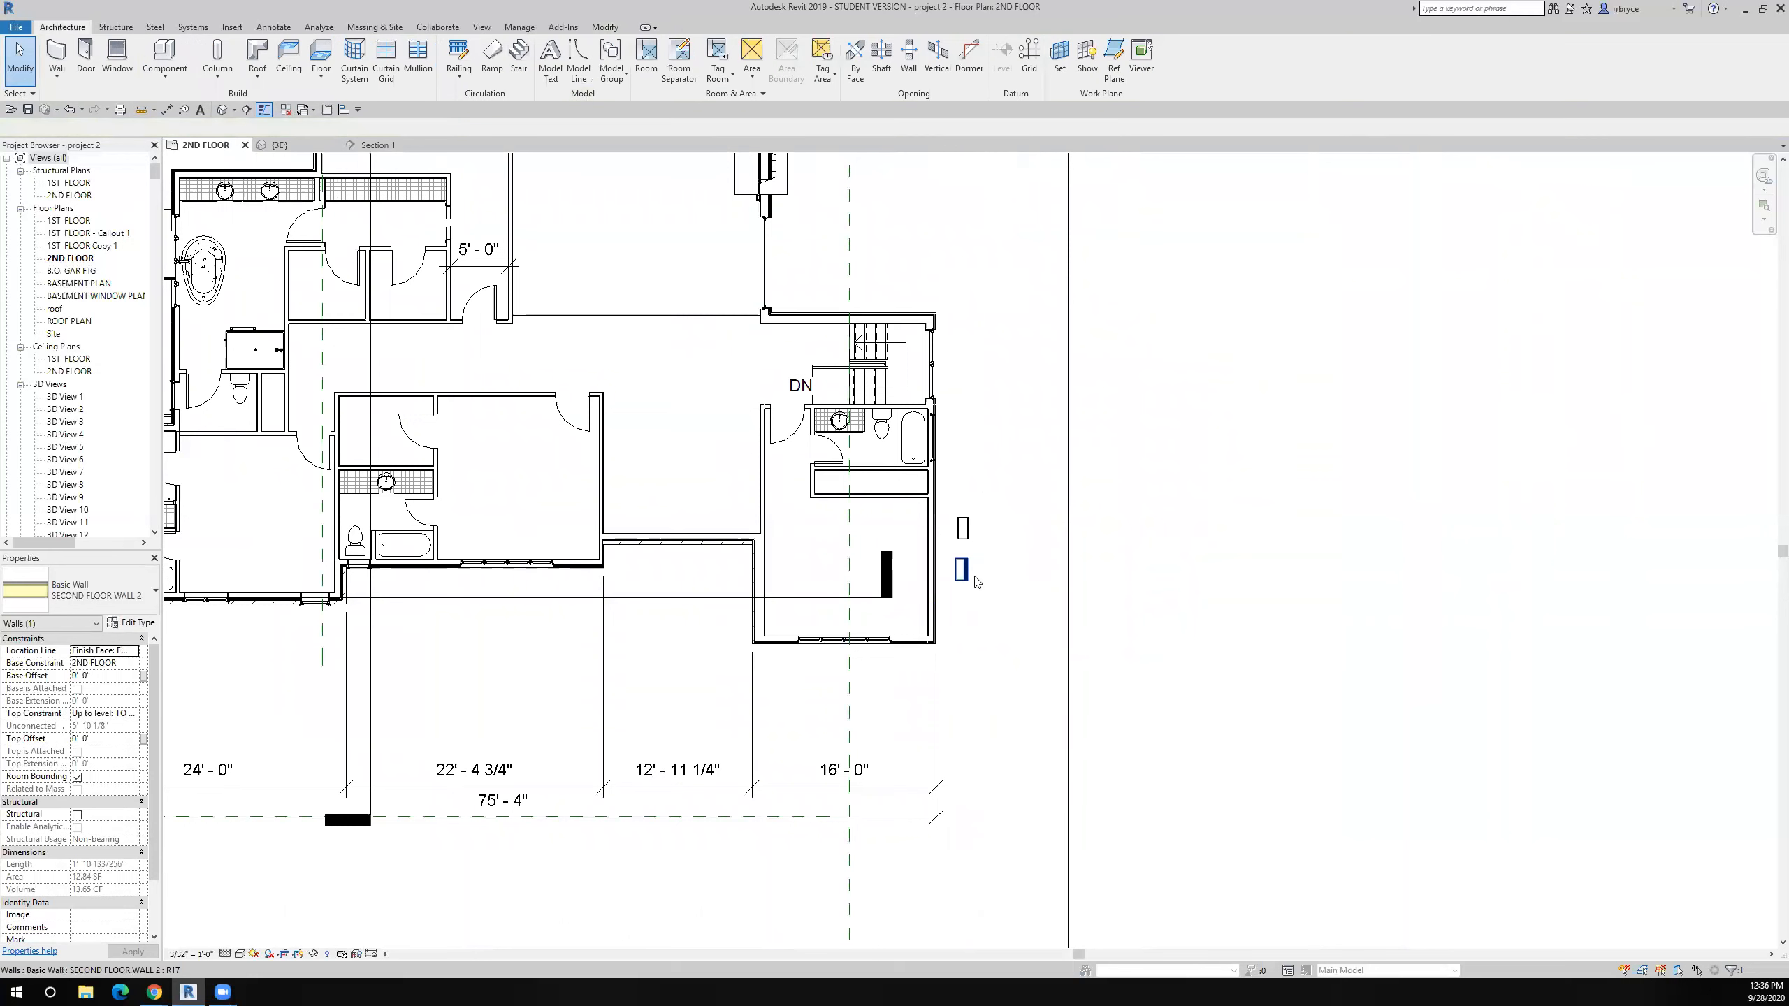
right_click(971, 574)
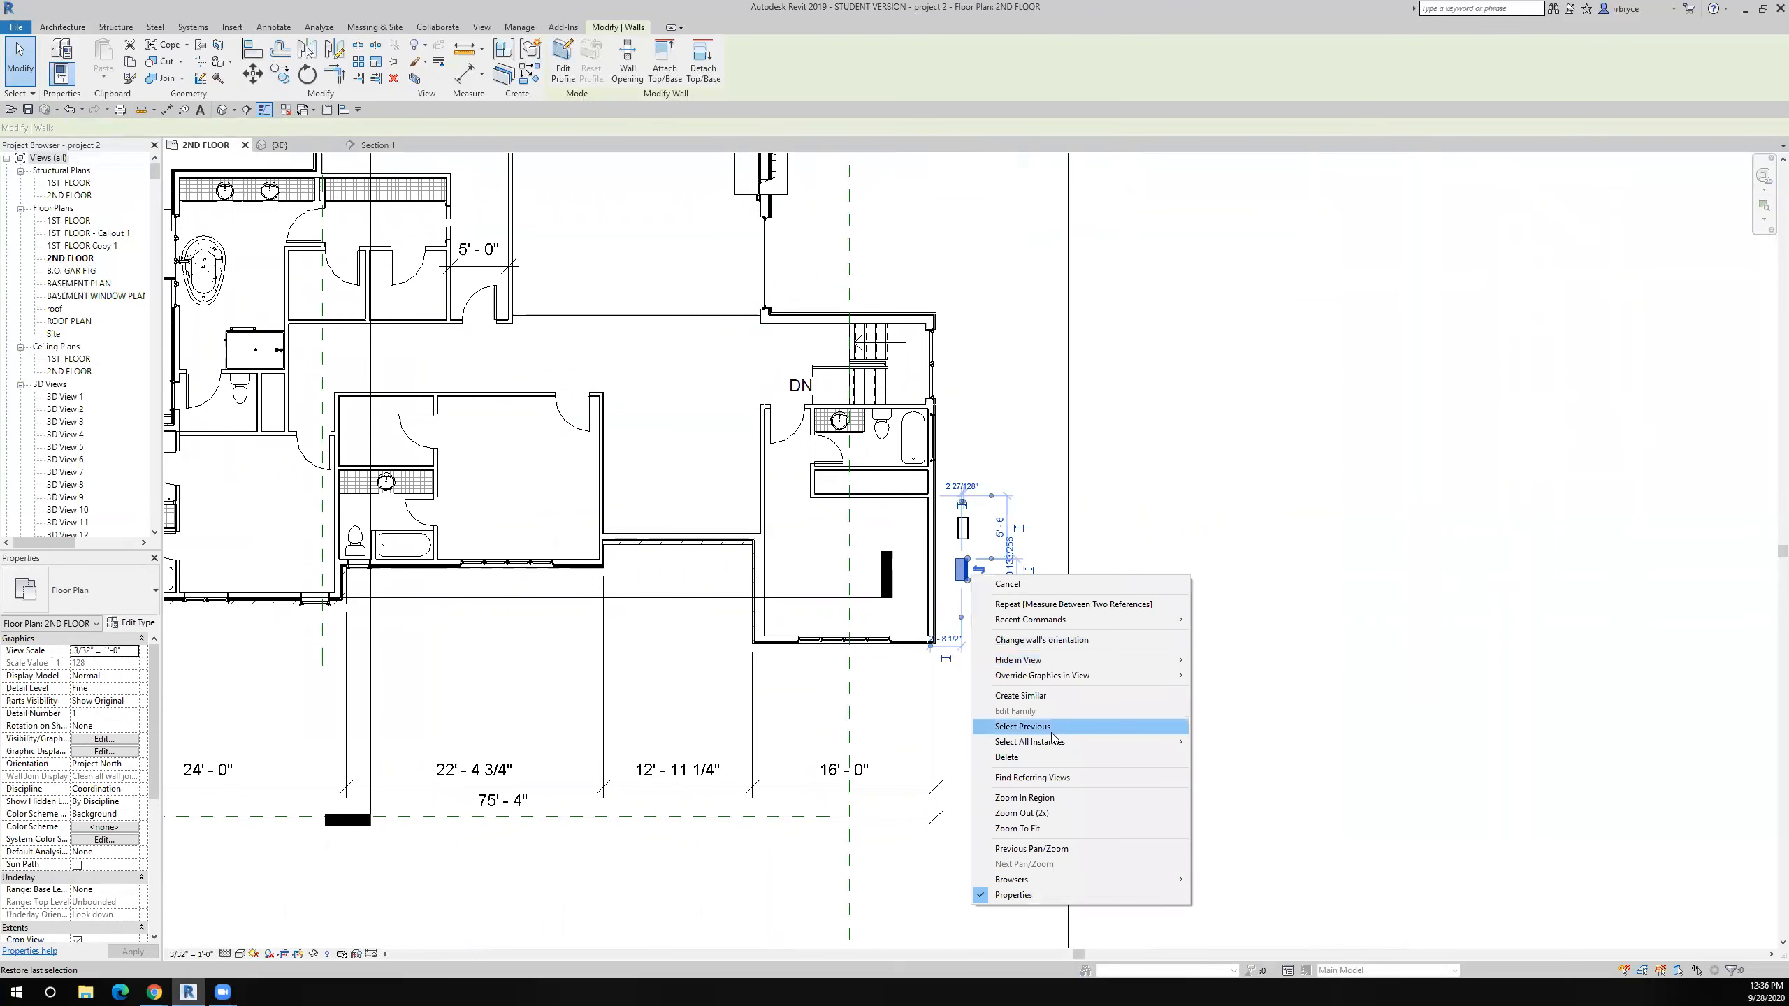
left_click(1056, 756)
right_click(969, 534)
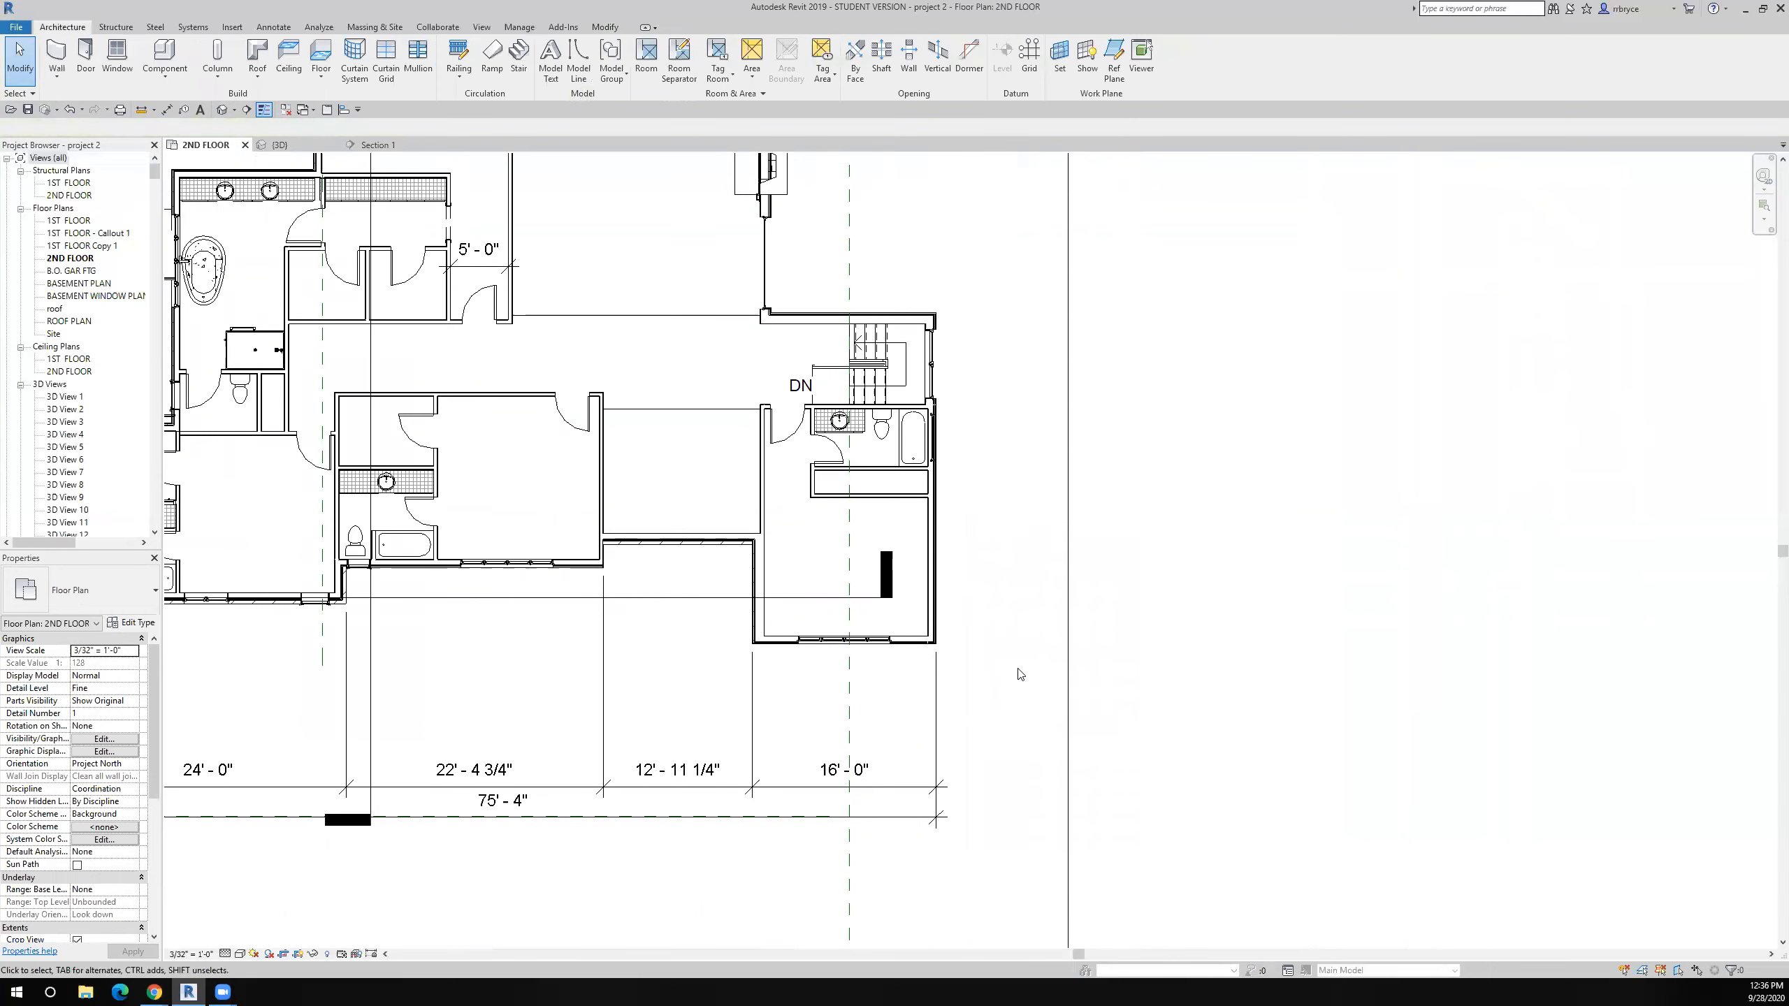
scroll(1020, 674, "down", 3)
scroll(827, 740, "up", 2)
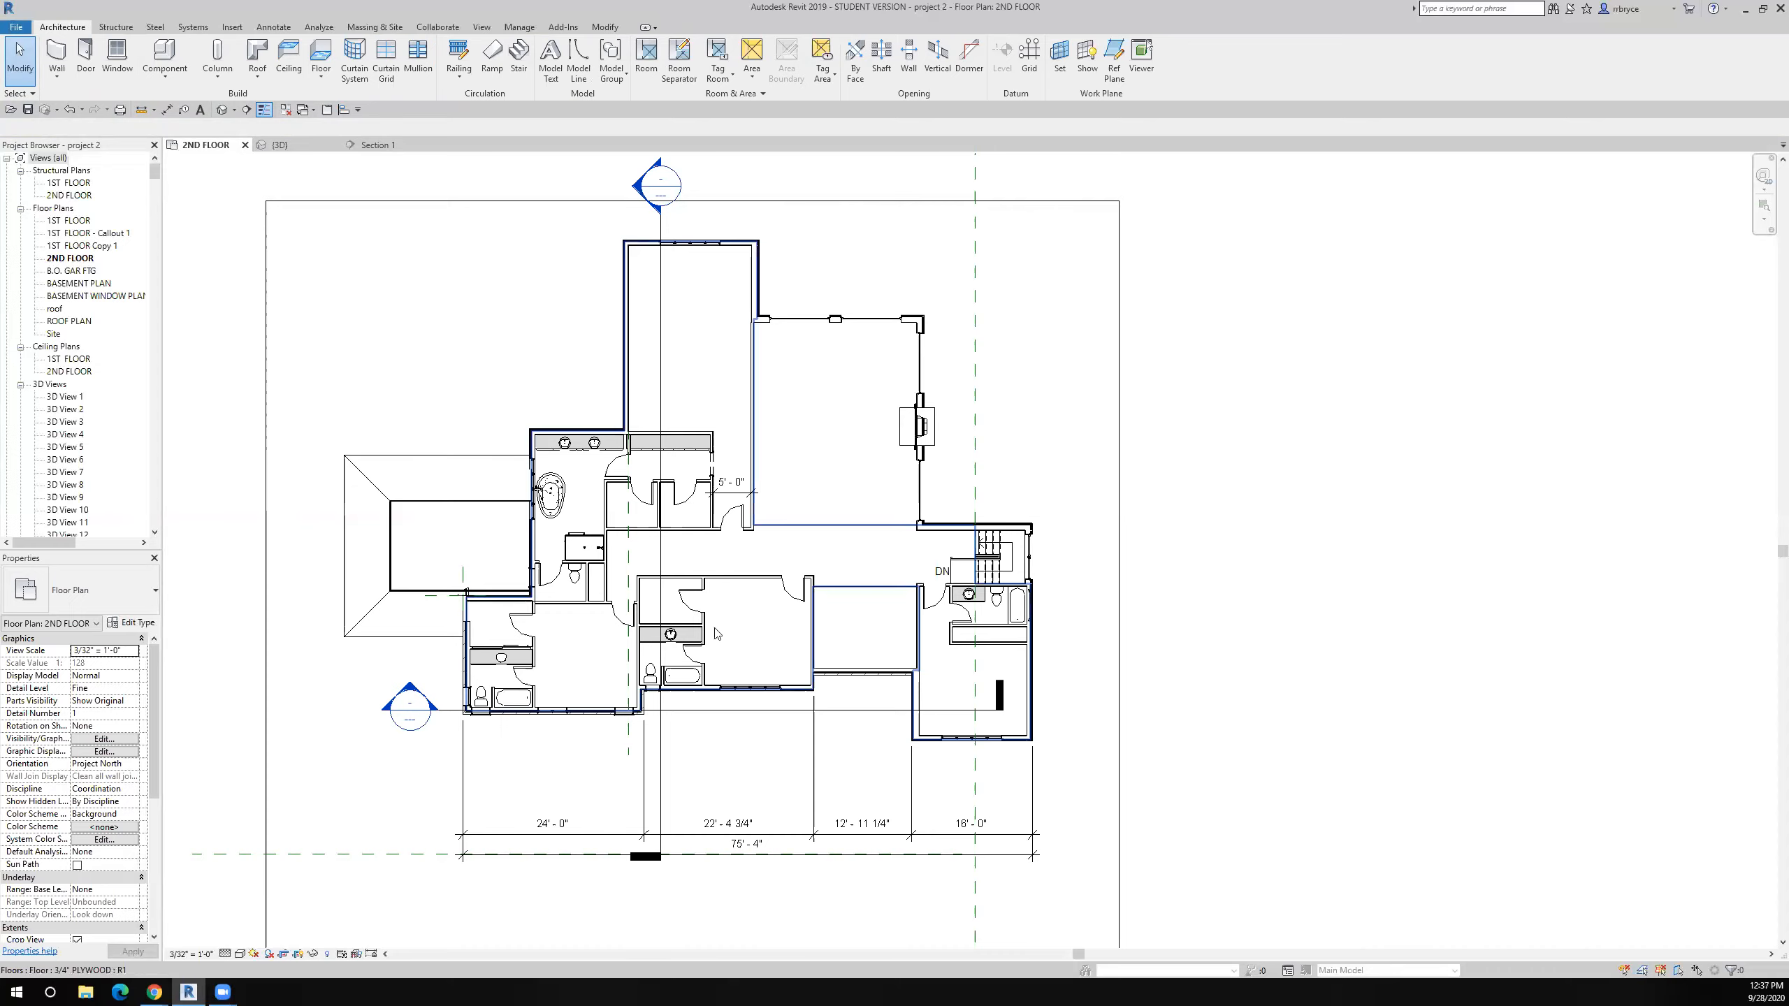
scroll(989, 743, "up", 3)
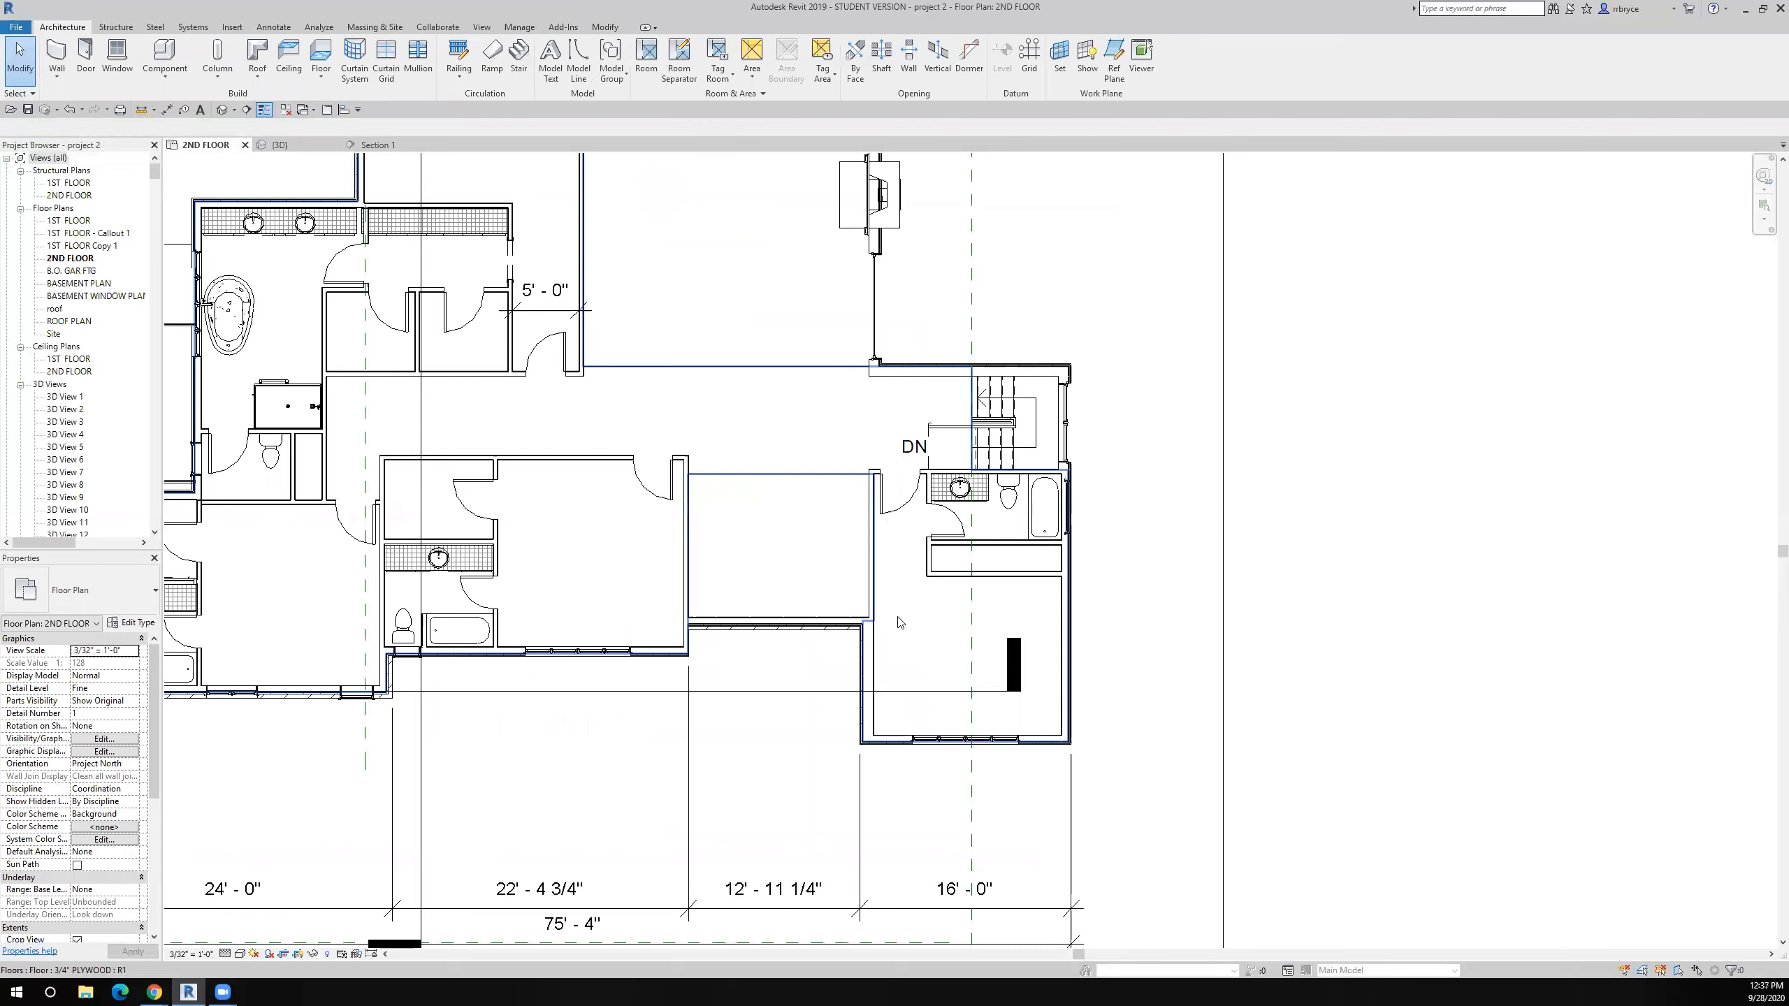